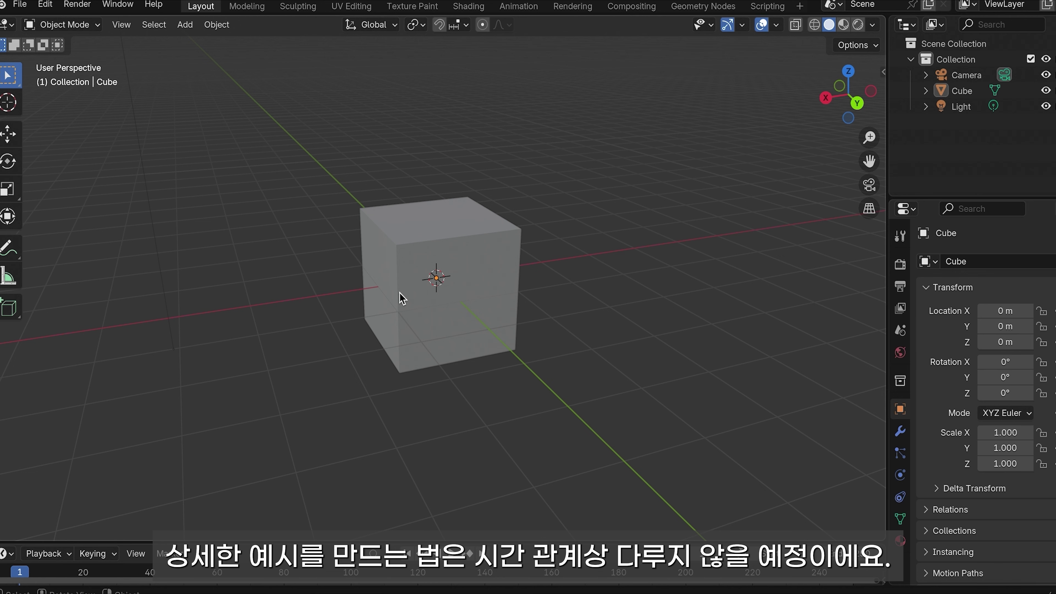
Step: Delete the default cube, camera and light from the scene
middle_drag(402, 298, 521, 322)
scroll(483, 308, down, 4)
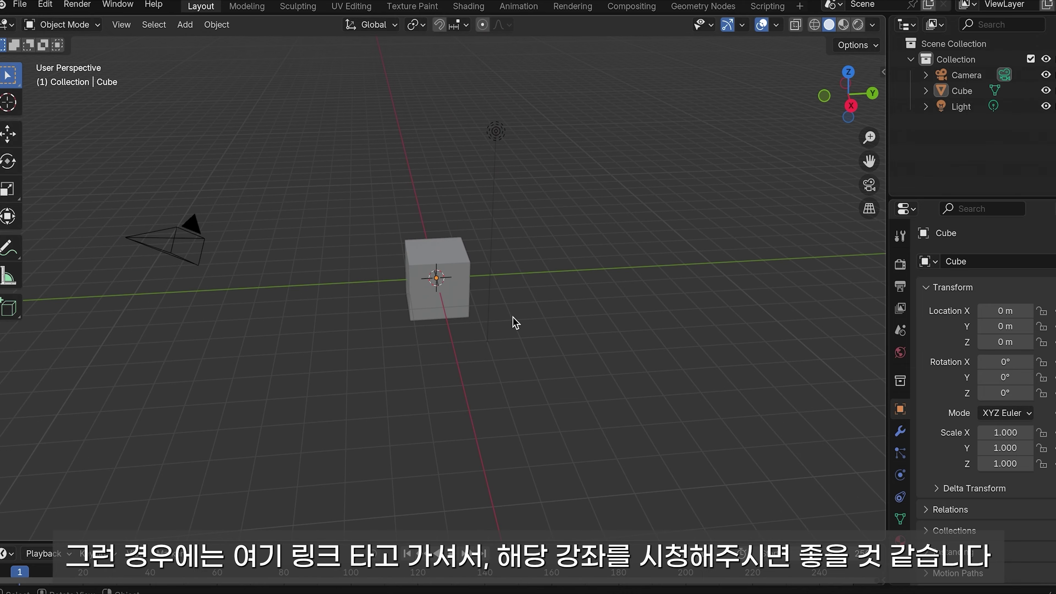
middle_drag(456, 326, 508, 329)
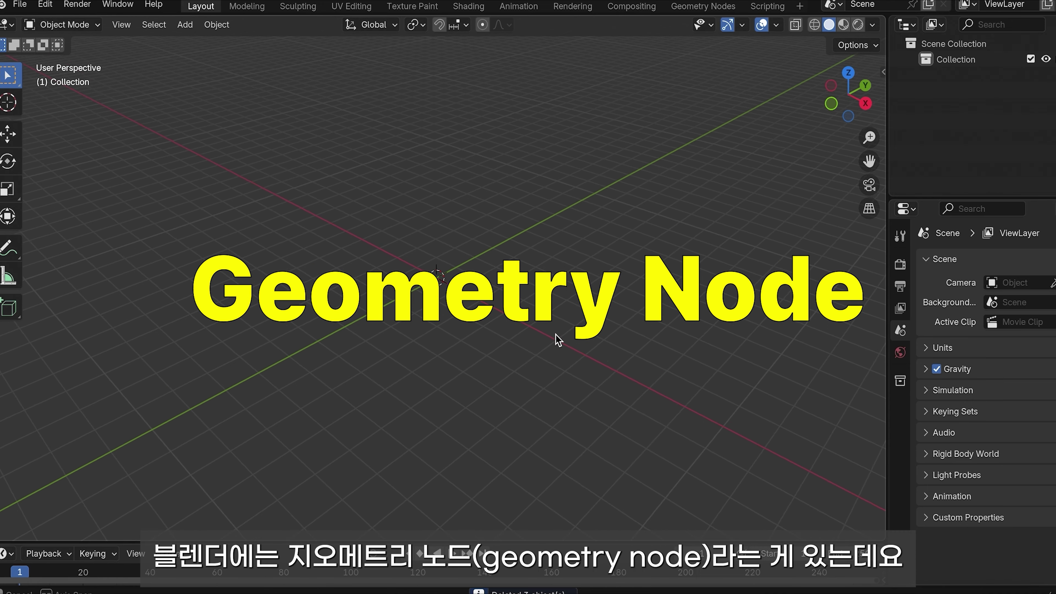
middle_drag(555, 334, 547, 337)
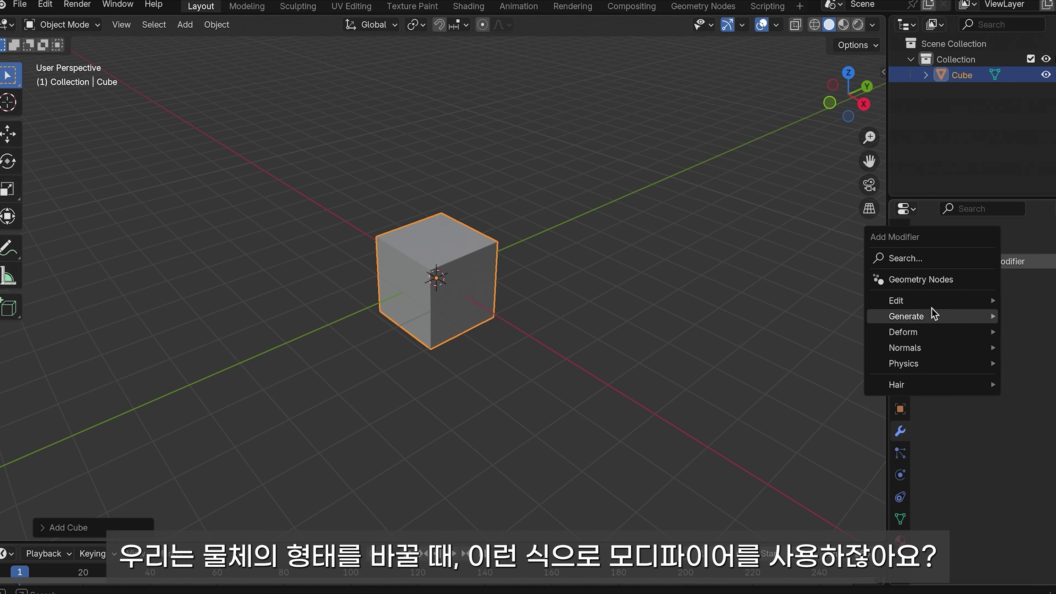
Step: Add an Array modifier to the cube, set its relative offset X factor to 2.200 and raise the count
mouse_move(931, 314)
click(806, 47)
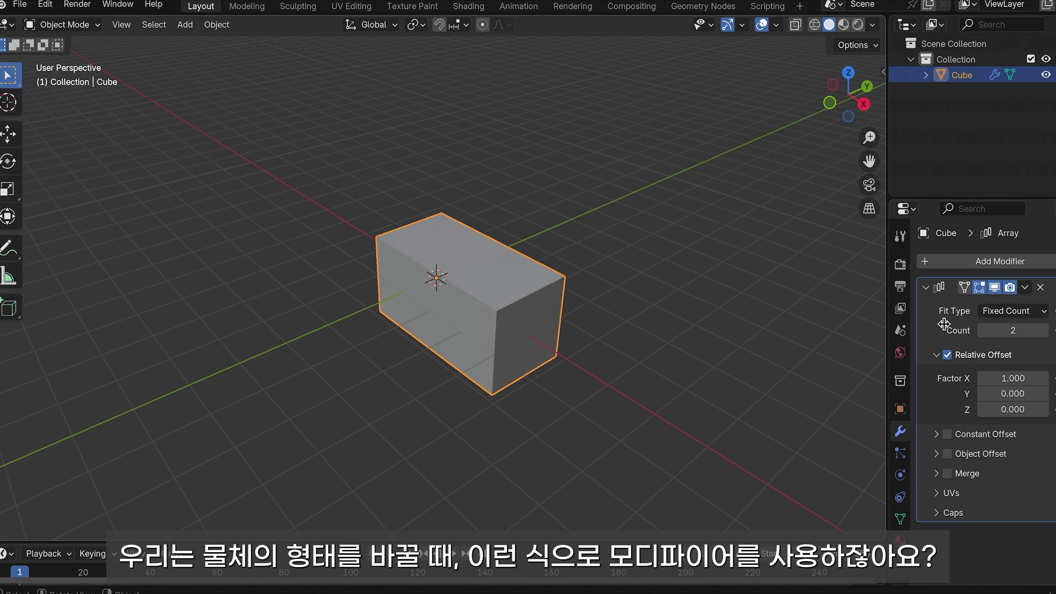
mouse_move(1014, 377)
mouse_down()
mouse_move(1044, 377)
mouse_move(1029, 376)
mouse_up()
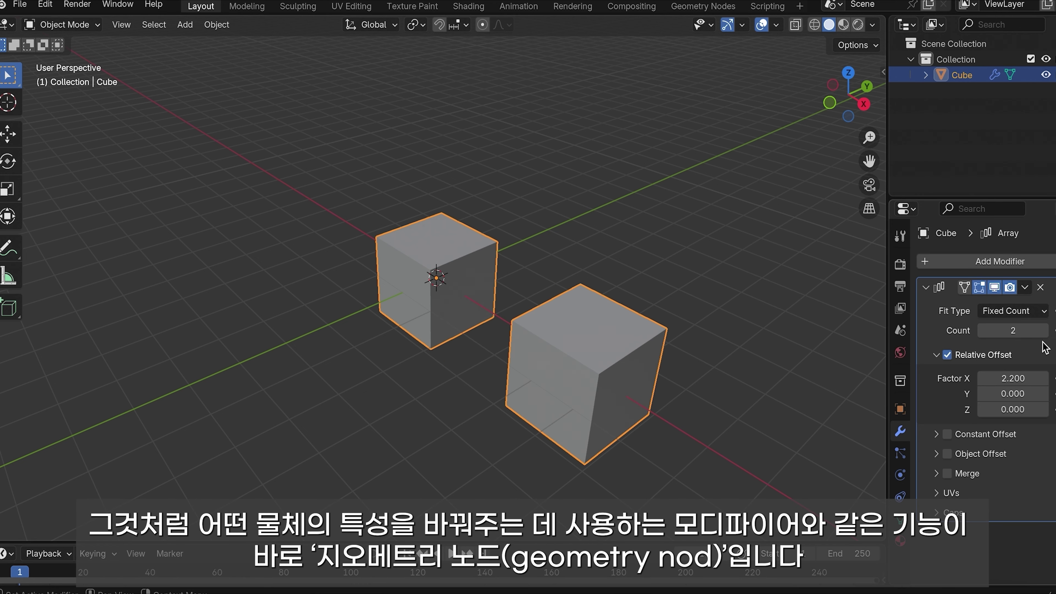
click(1044, 331)
Step: Delete the arrayed cube from the scene
middle_drag(692, 418, 731, 396)
middle_drag(601, 337, 519, 359)
key(Delete)
scroll(523, 288, down, 3)
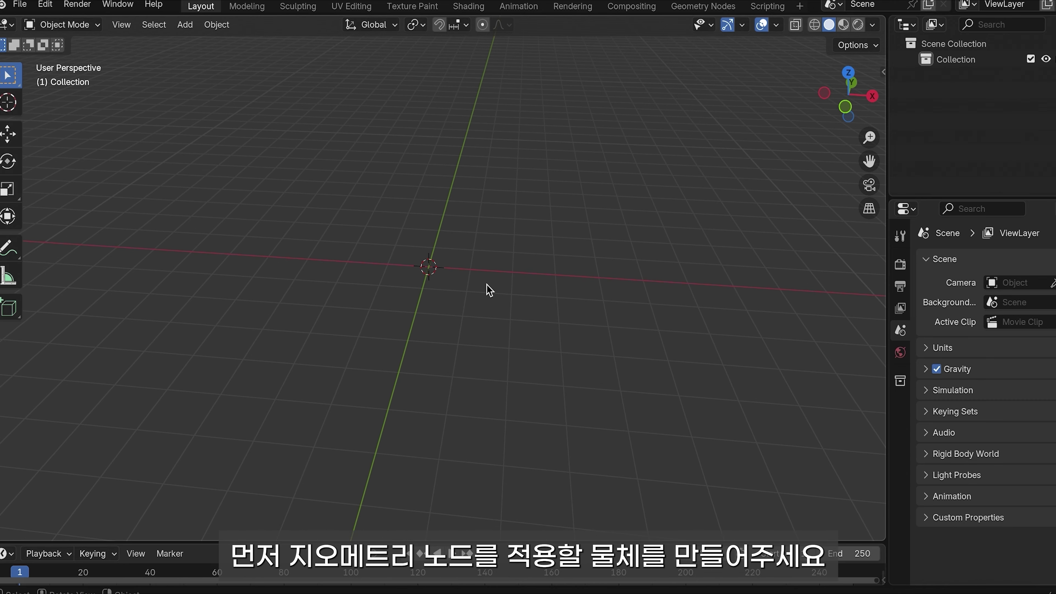
Step: Add a new cube mesh to the empty scene
key(shift+a)
mouse_move(457, 274)
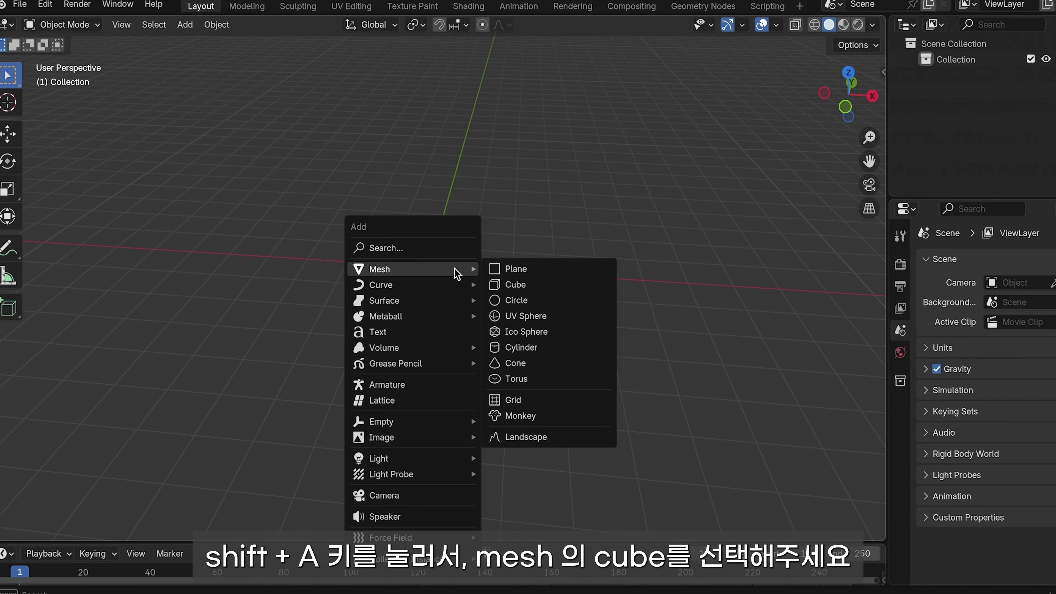
click(534, 295)
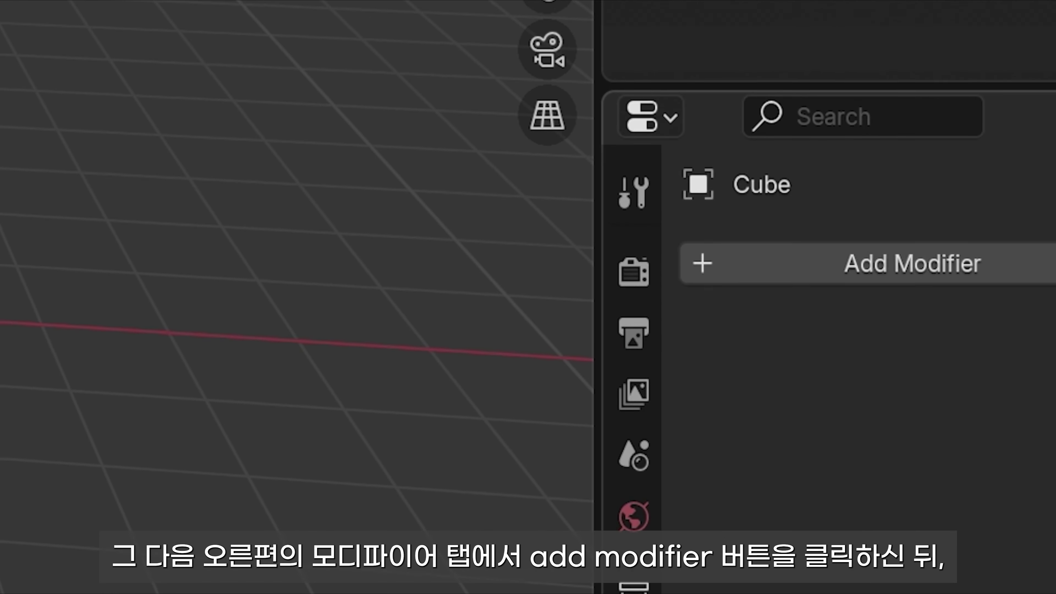
Step: Add a Geometry Nodes modifier to the cube
click(1033, 270)
mouse_move(1034, 272)
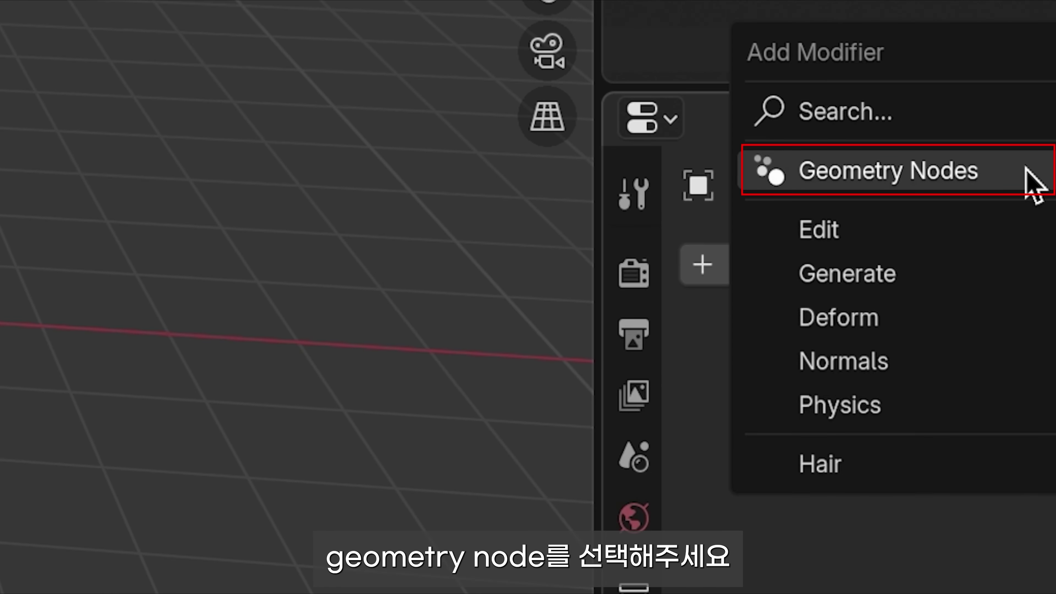
click(1035, 182)
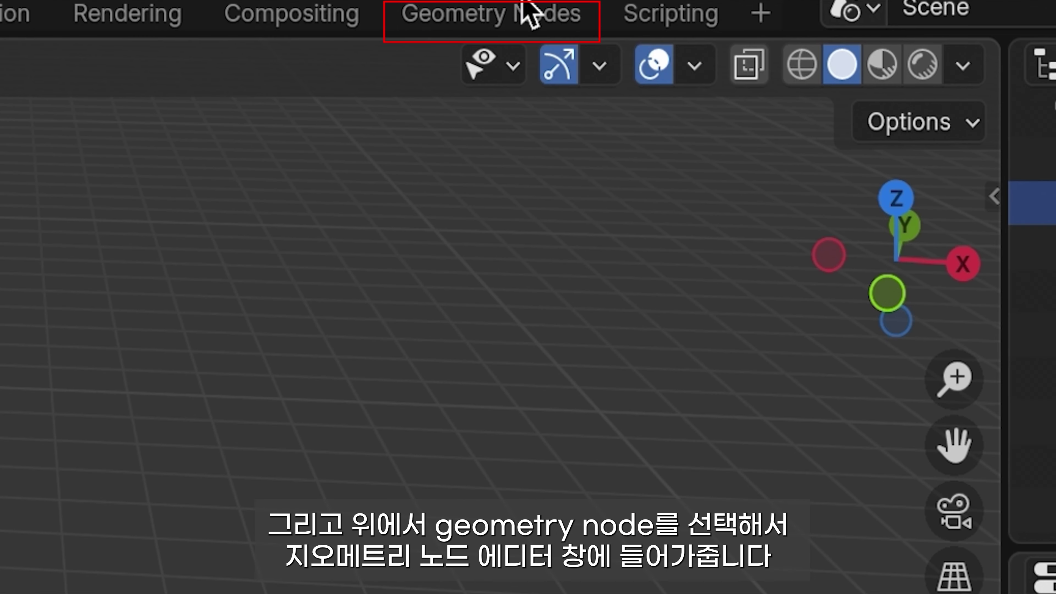
Step: Switch to the Geometry Nodes workspace and create a new node tree for the cube's modifier
click(573, 22)
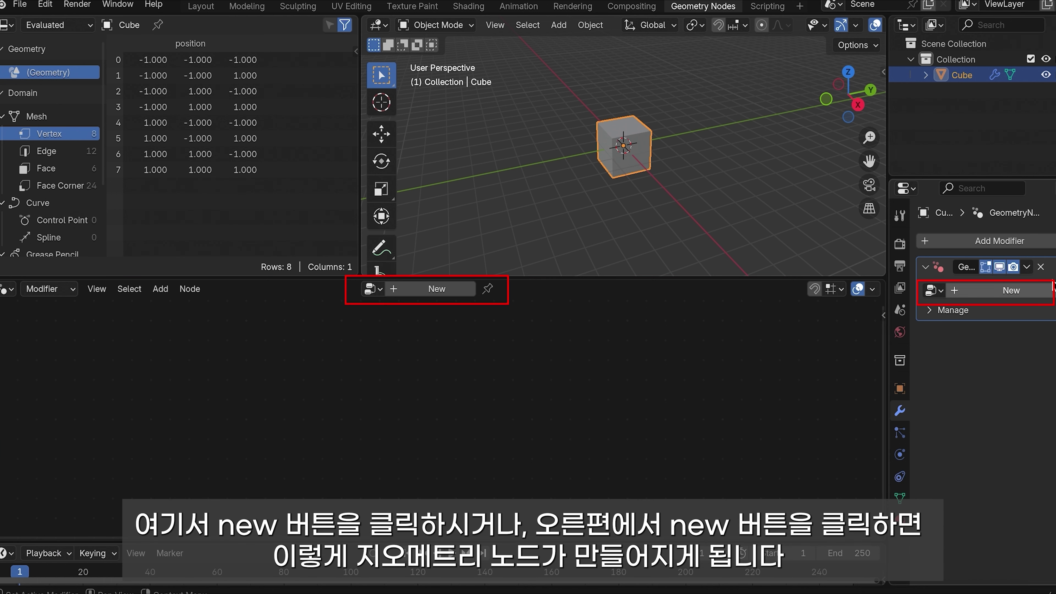
click(1024, 296)
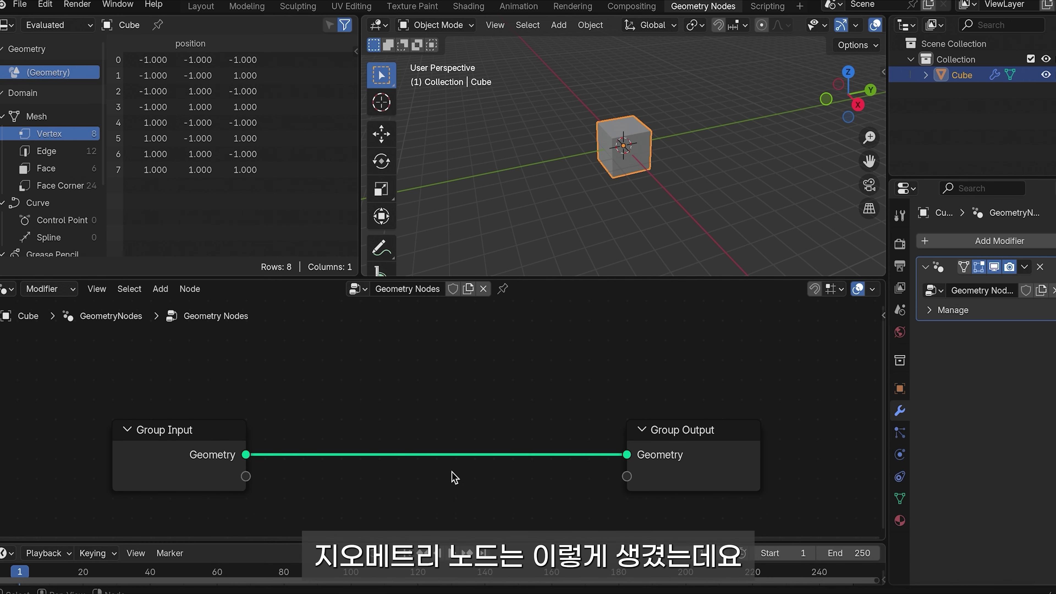
middle_drag(452, 476, 473, 416)
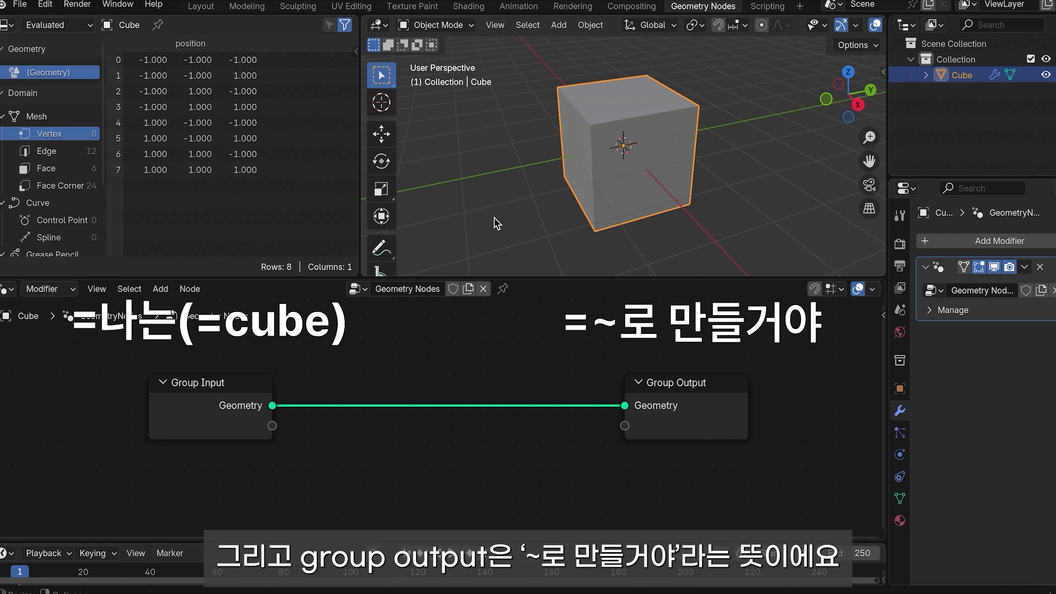
Step: Search the nodes for "sphere", add a UV Sphere node and connect its Mesh output to the Group Output
middle_drag(703, 186, 736, 204)
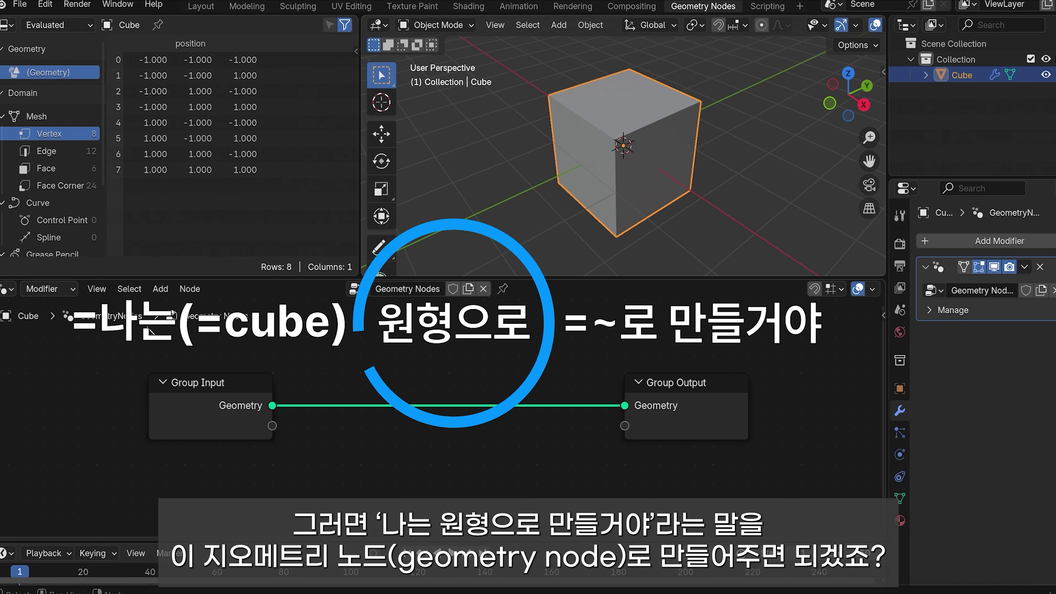
middle_drag(633, 203, 607, 203)
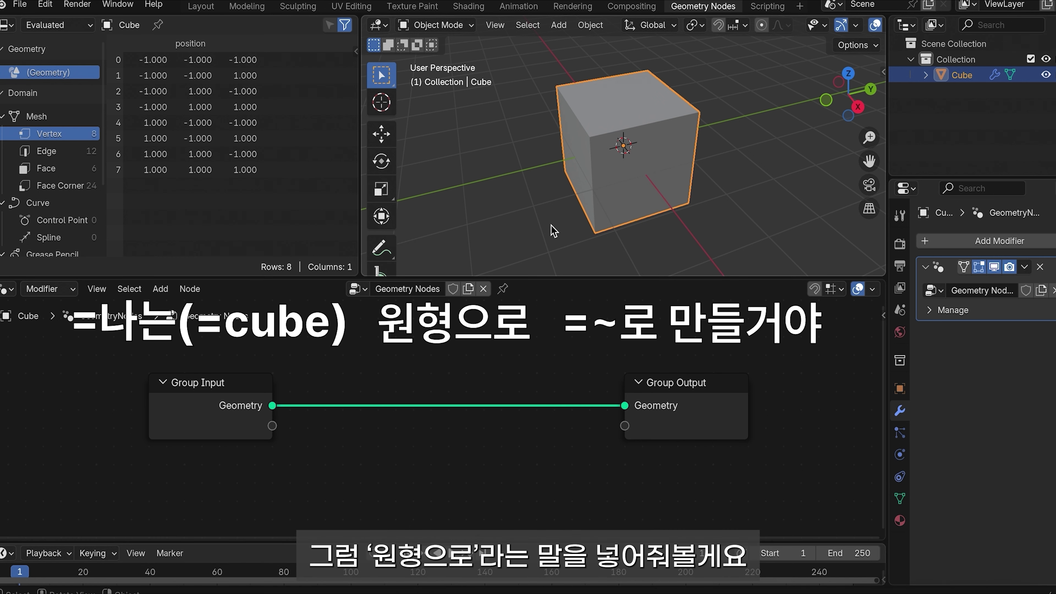
key(shift+a)
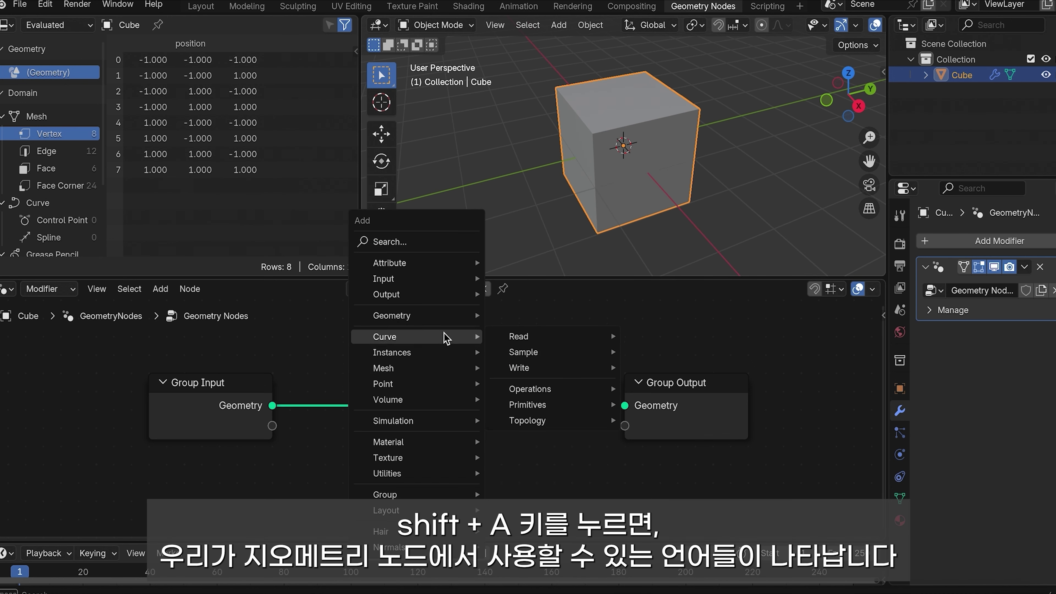
mouse_move(449, 366)
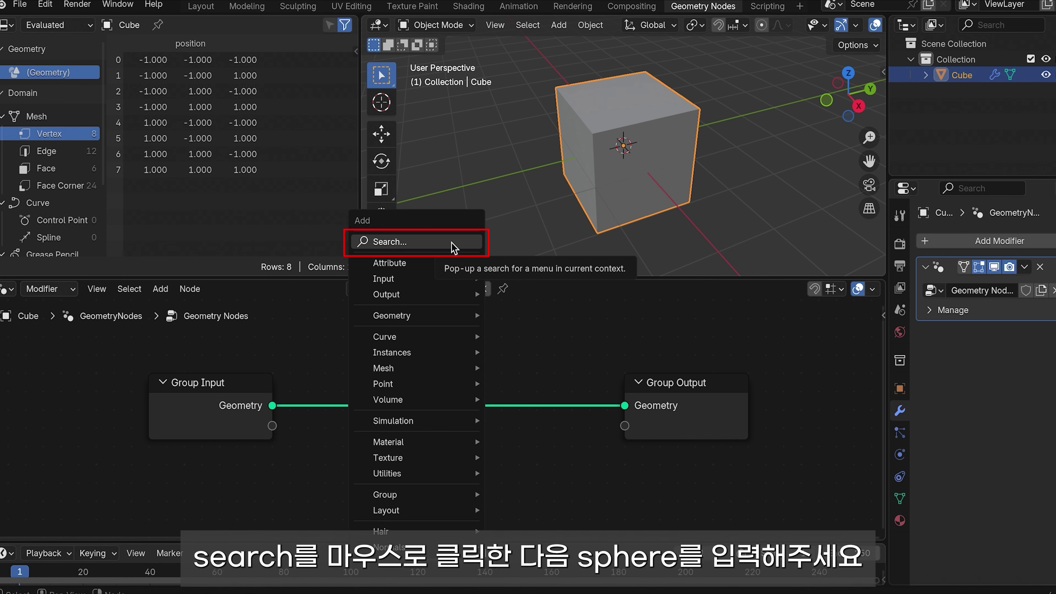
click(455, 245)
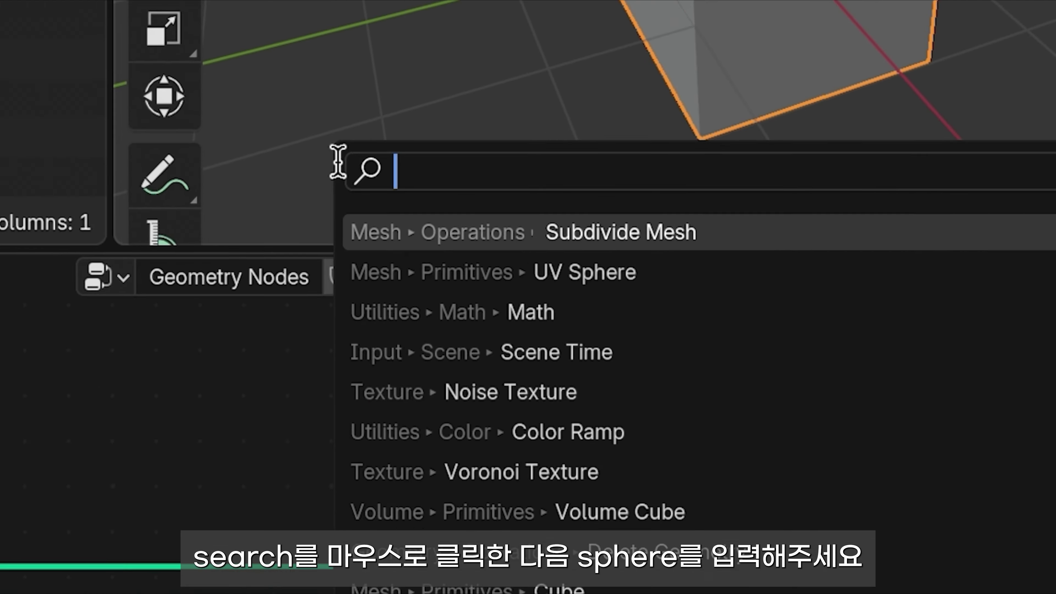
text(sphere)
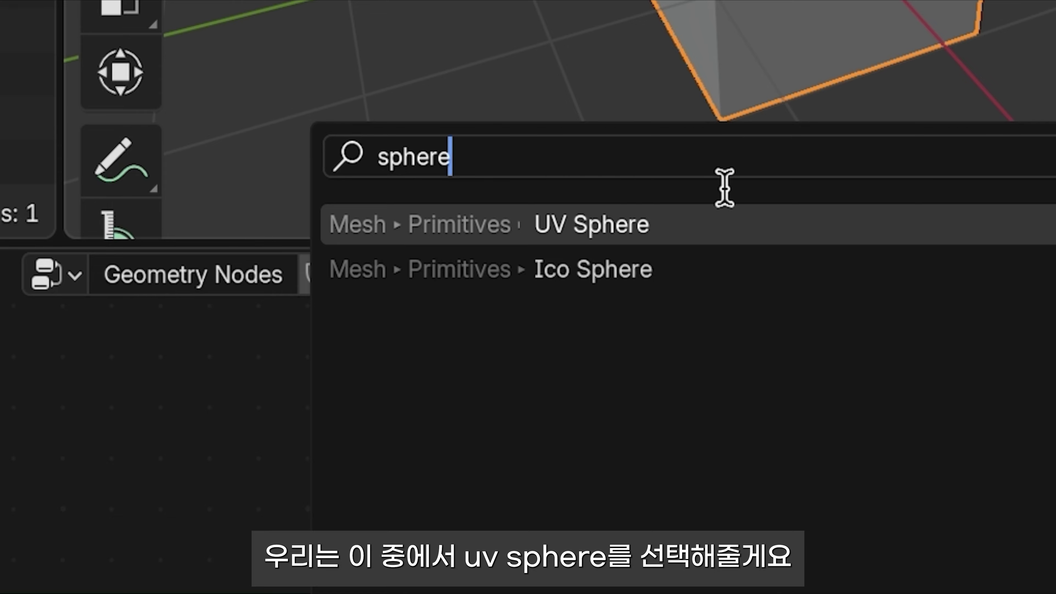
click(876, 220)
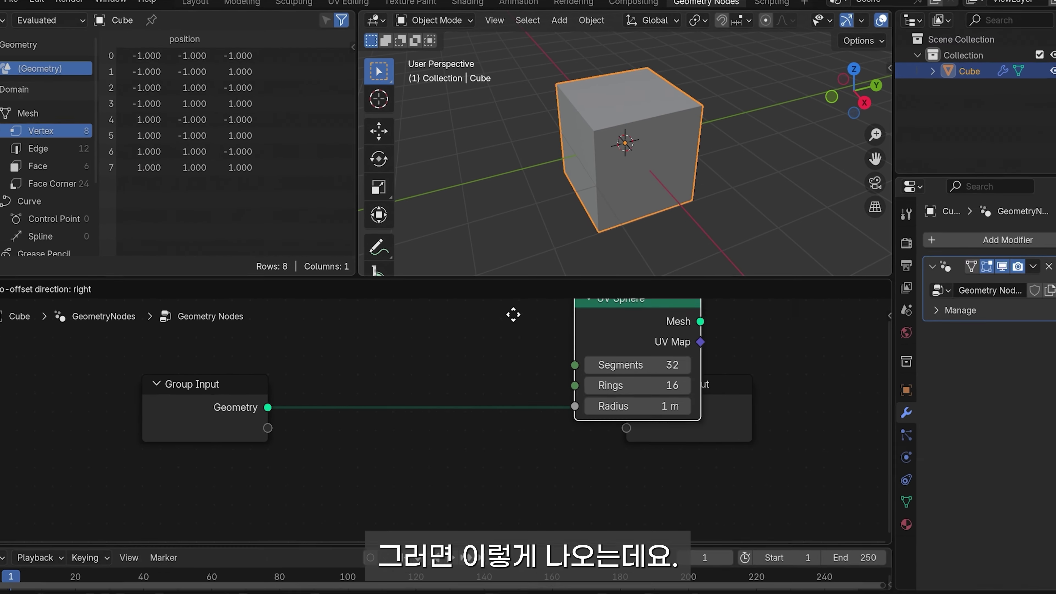
click(392, 413)
middle_drag(487, 416, 492, 385)
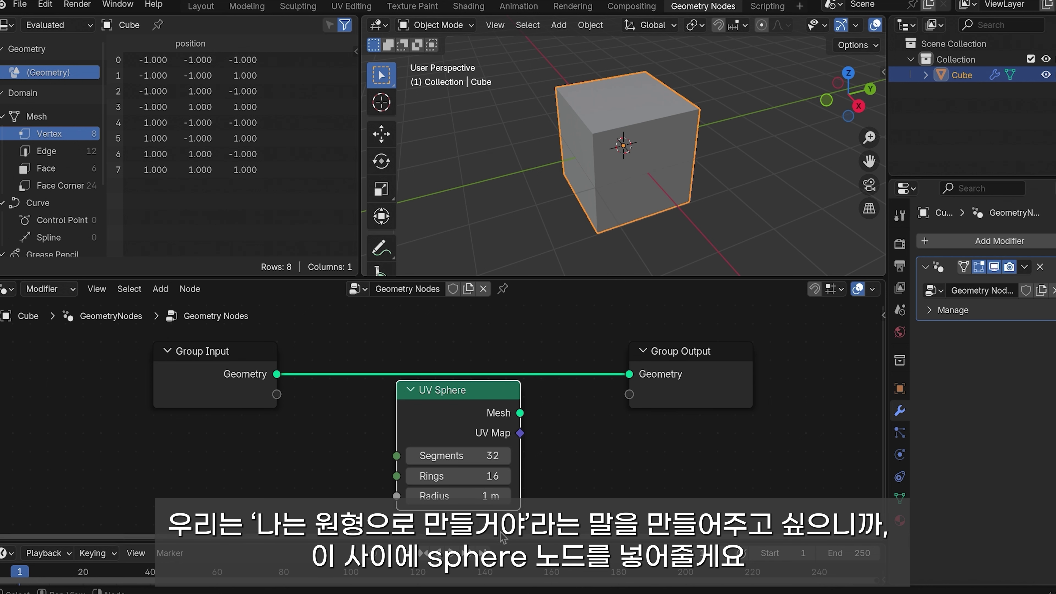
drag(503, 425, 505, 411)
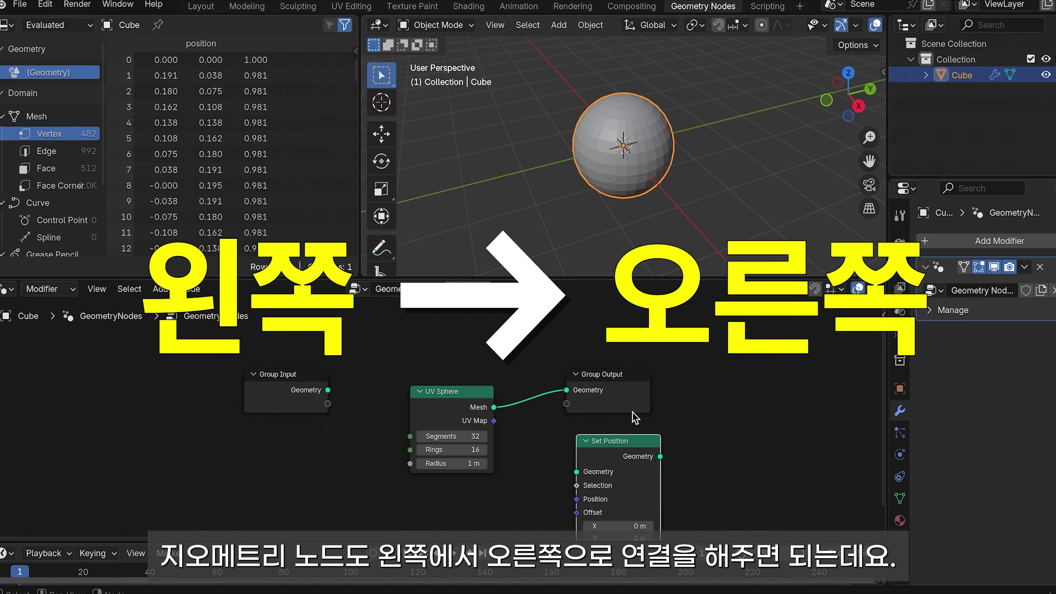
Step: Connect the Set Position node's Geometry output to the Group Output node
scroll(644, 400, up, 1)
drag(670, 377, 627, 385)
middle_drag(645, 396, 610, 394)
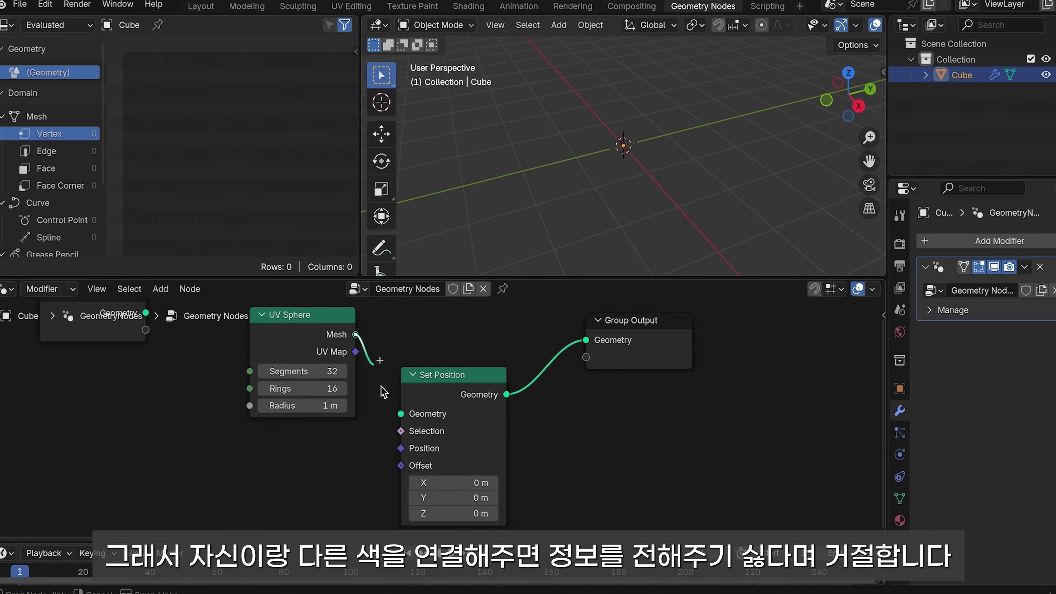
Step: Try linking the UV Sphere's Mesh output to Set Position's Position input, and move the link to its Geometry input
drag(211, 193, 295, 426)
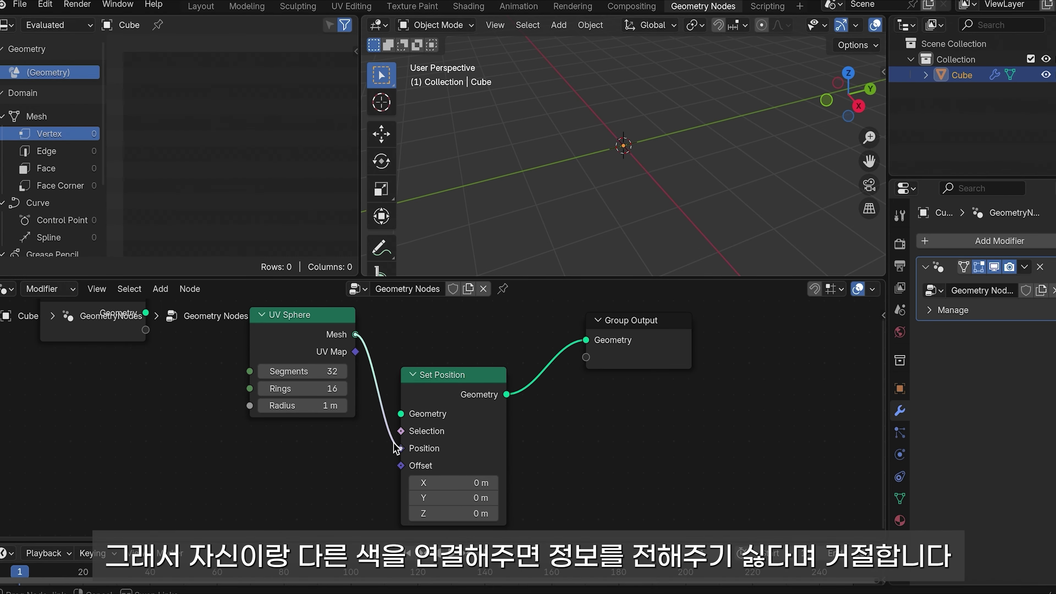
drag(395, 446, 399, 448)
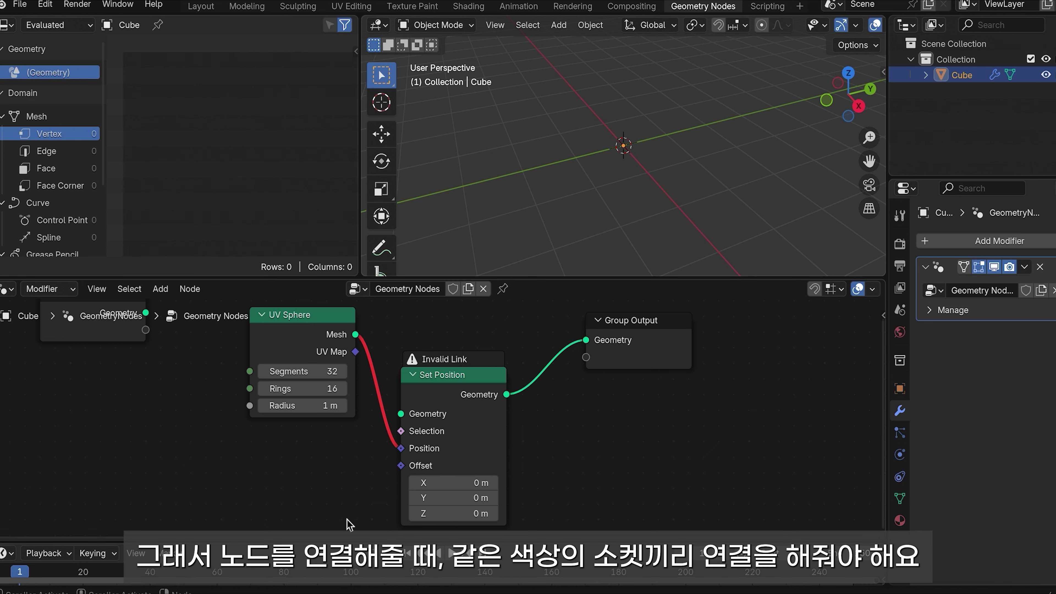
drag(401, 448, 401, 414)
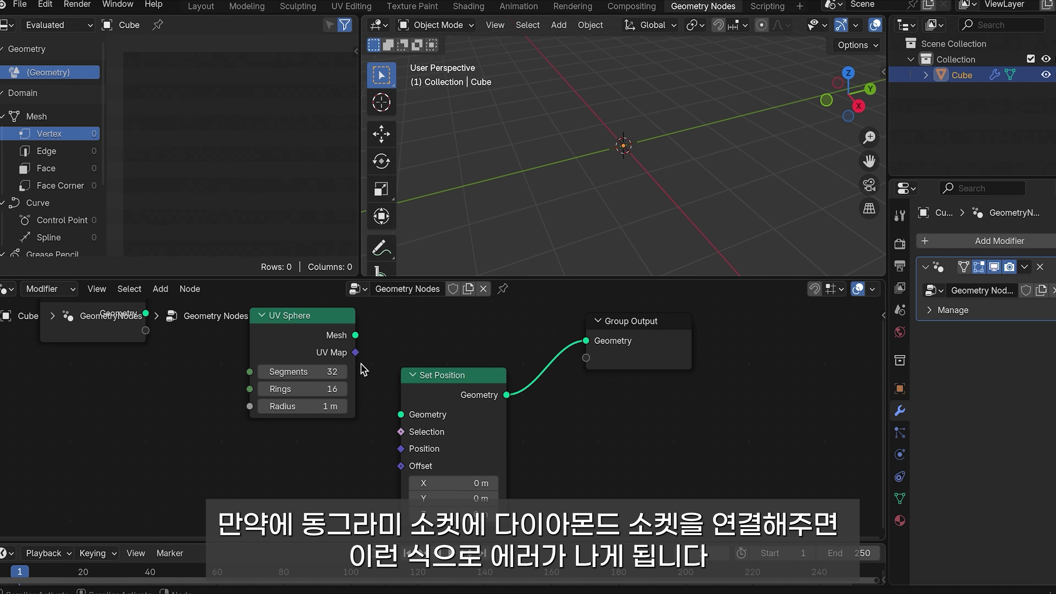
Step: Try to connect the UV Sphere's UV Map output to the Set Position node's Geometry input
drag(355, 352, 401, 408)
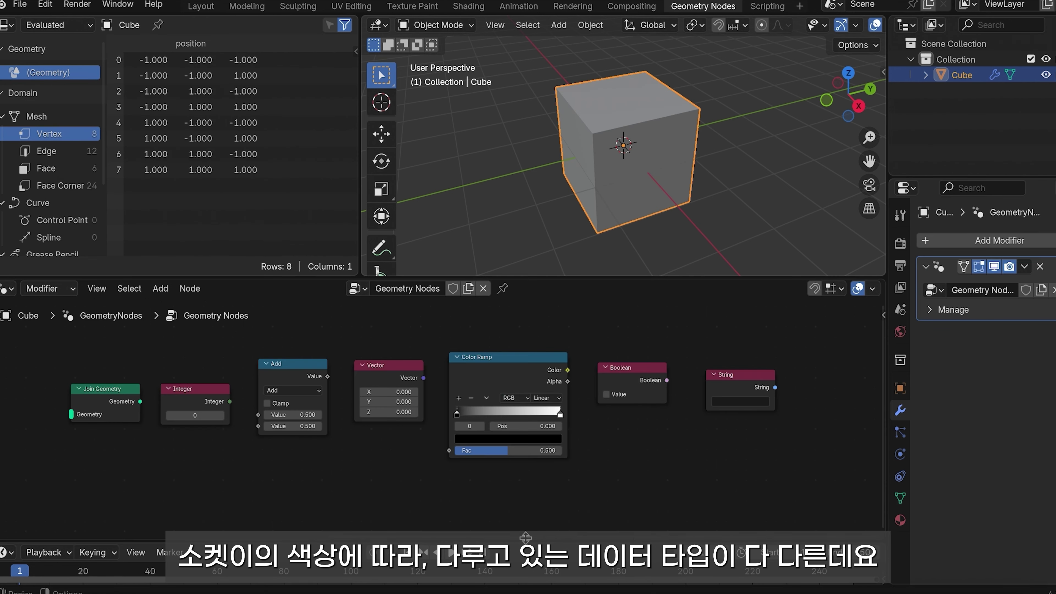
scroll(686, 245, down, 2)
middle_drag(681, 231, 590, 232)
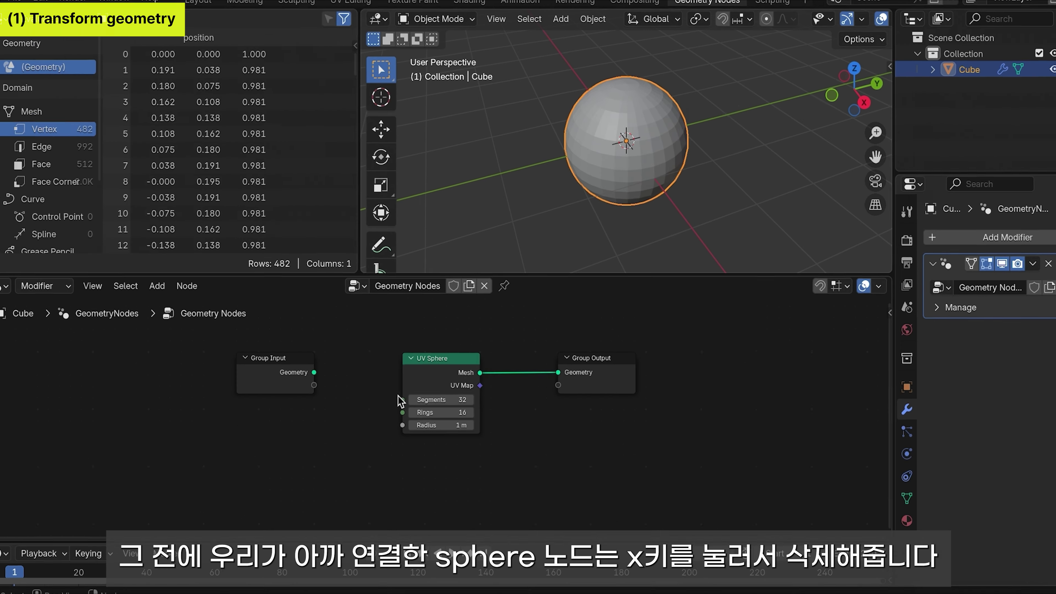
Step: Delete the UV Sphere node and reconnect the Group Input's Geometry directly to the Group Output
click(430, 378)
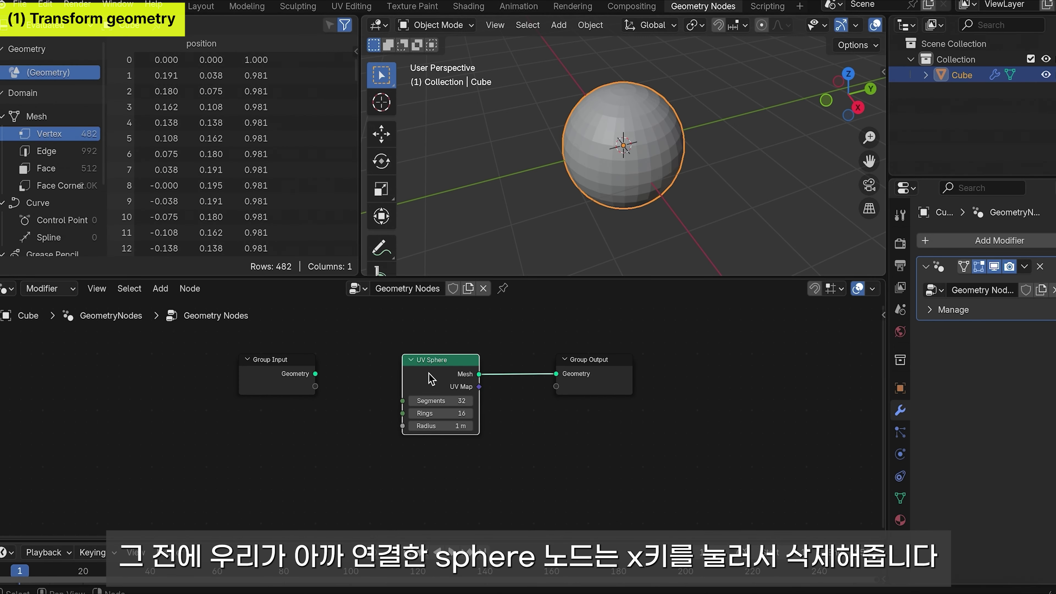
key(x)
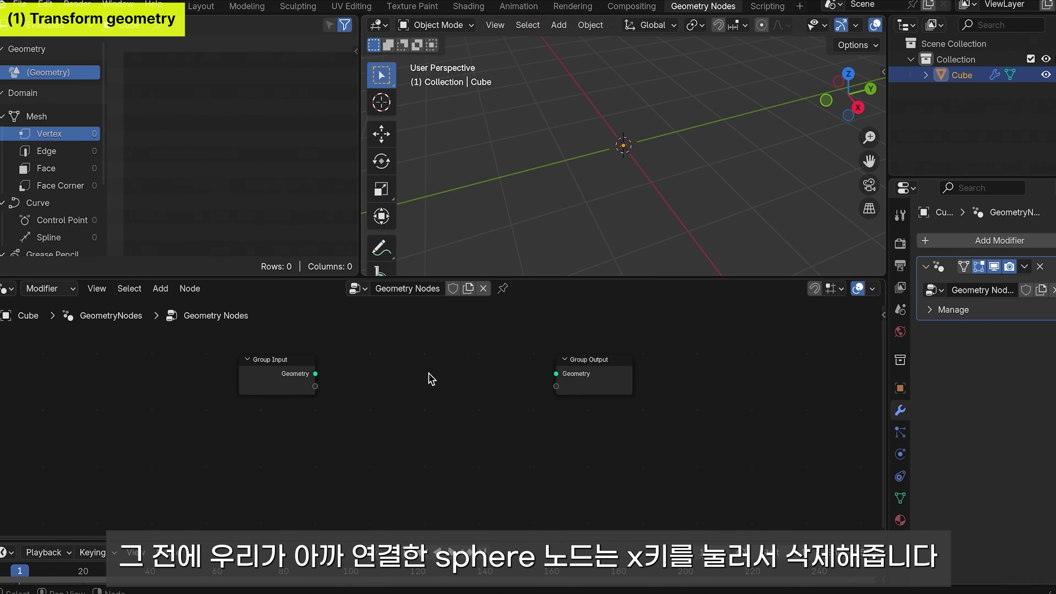
drag(316, 373, 557, 373)
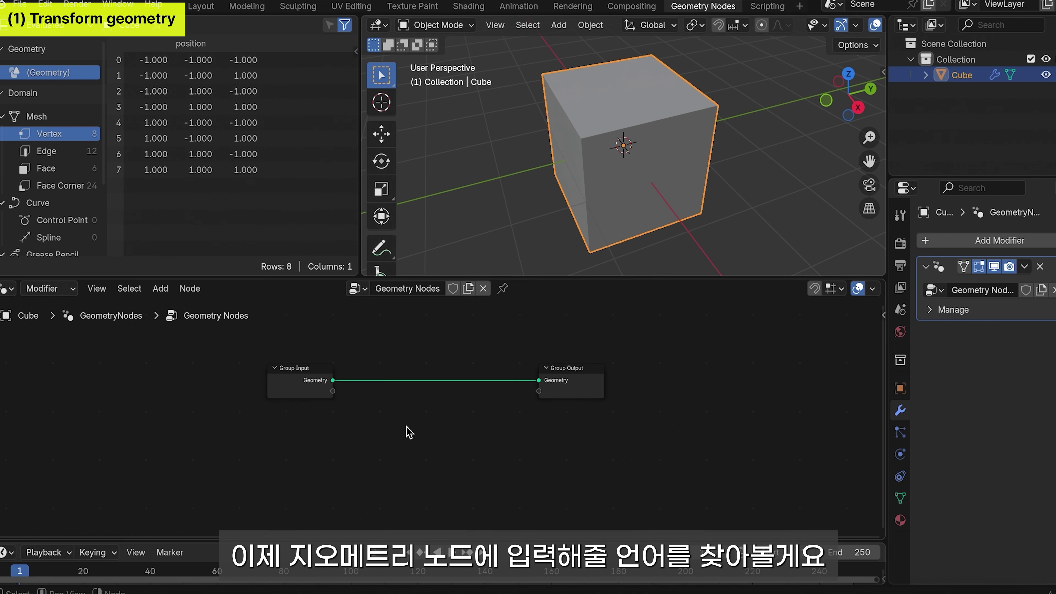
Step: Add a Transform Geometry node and insert it between the Group Input and Group Output nodes
scroll(413, 448, up, 1)
key(shift+a)
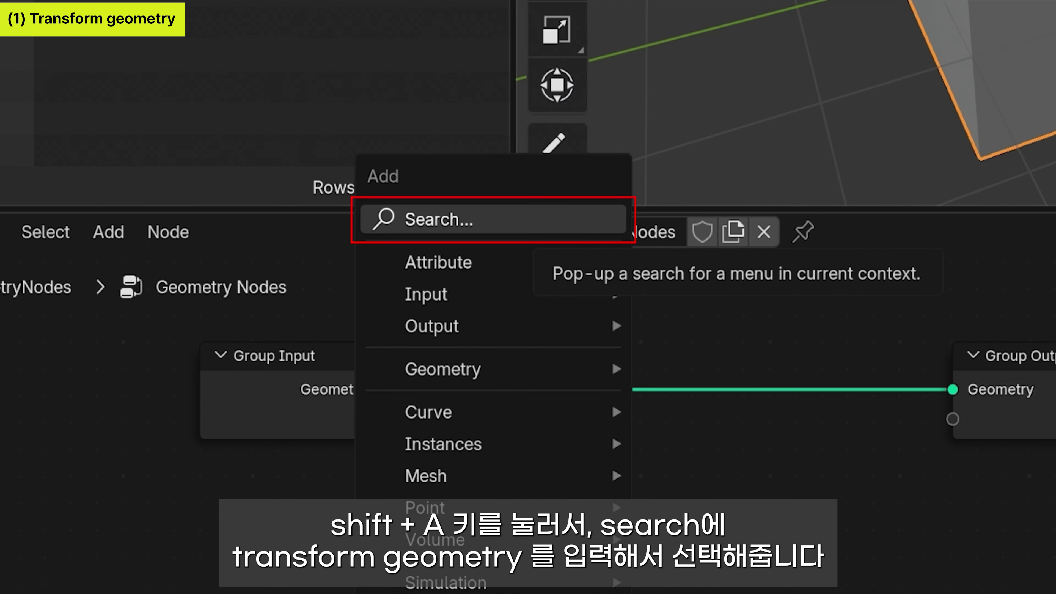
click(571, 227)
text(transfor)
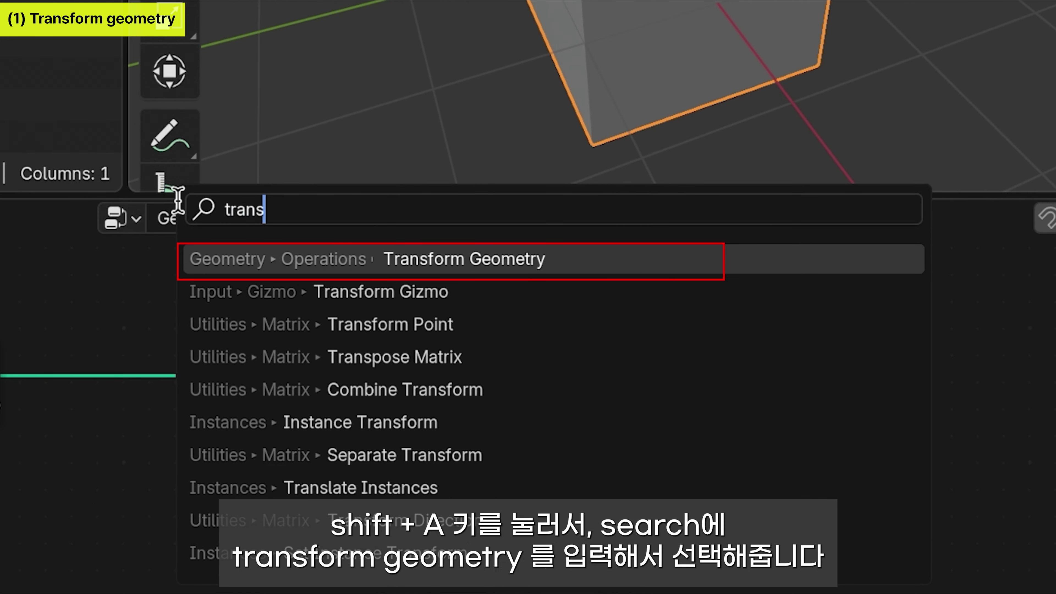
click(554, 262)
drag(497, 229, 492, 111)
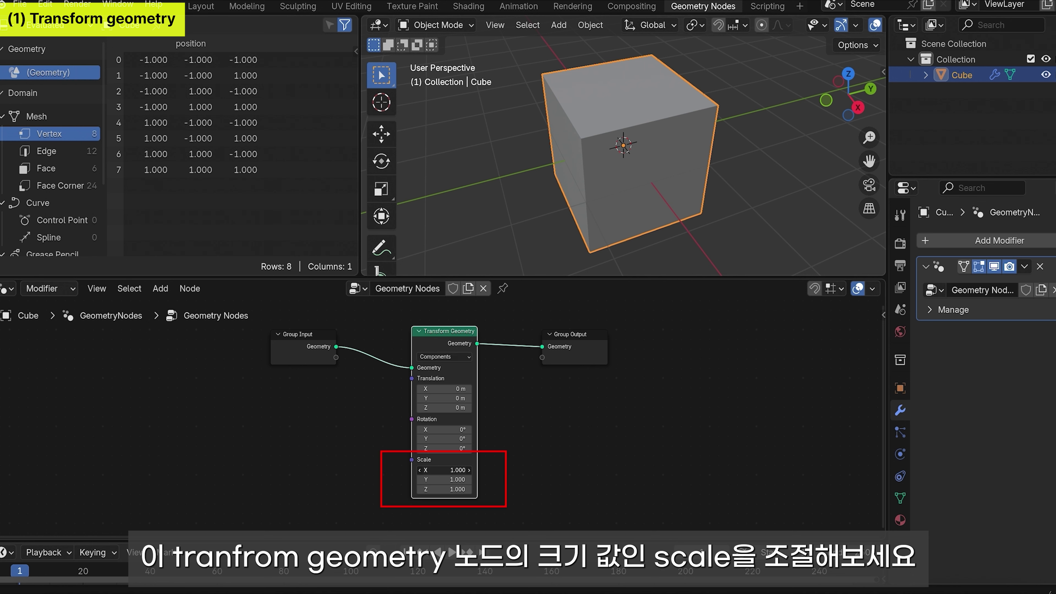
Step: Set the Transform Geometry node's X scale to 1.400
mouse_move(444, 470)
mouse_down()
mouse_move(586, 470)
mouse_move(411, 470)
mouse_move(432, 471)
mouse_up()
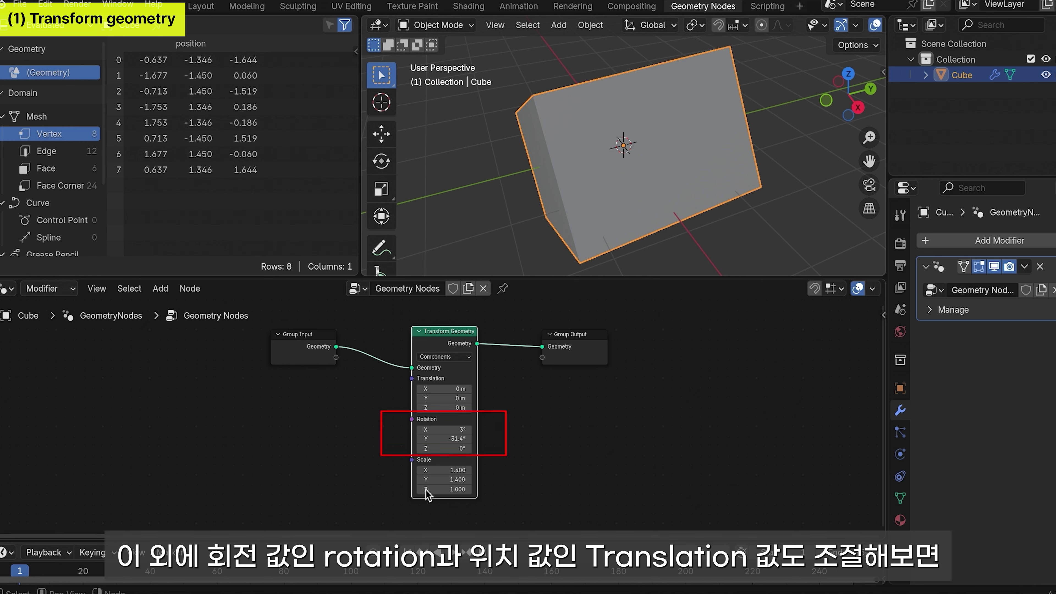
Step: Set the Transform Geometry node's Z rotation to 32.4°
drag(442, 448, 500, 449)
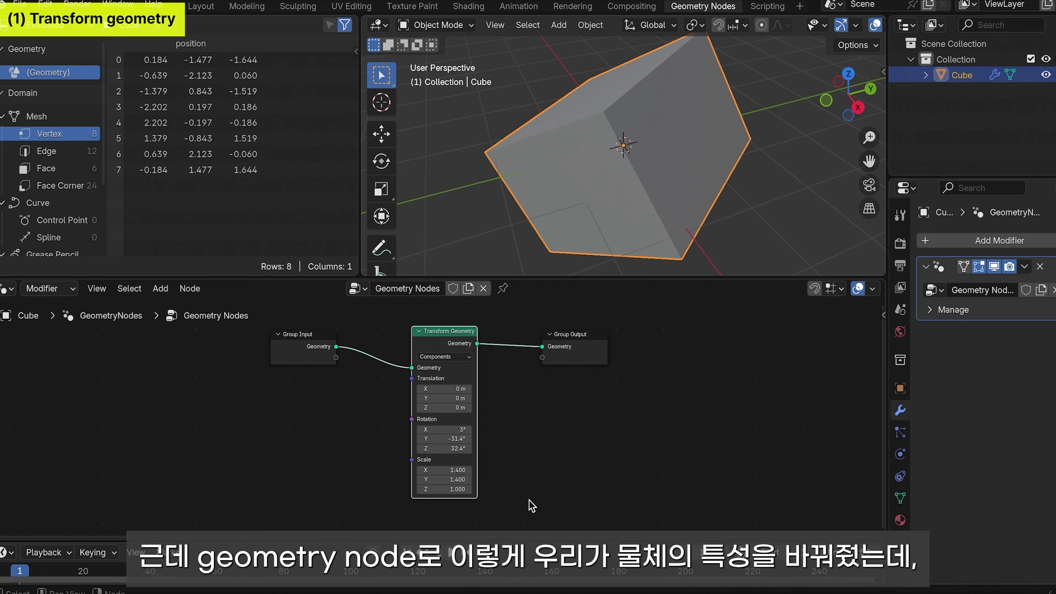
Step: Hide the cube in the 3D viewport and add a cylinder mesh
click(739, 214)
click(641, 175)
scroll(642, 175, down, 4)
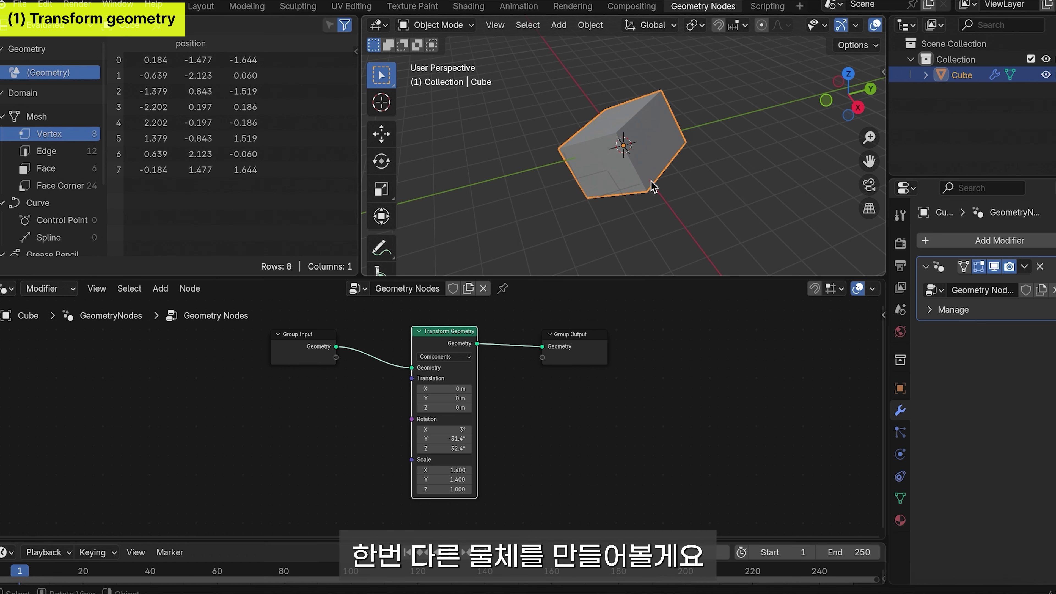
key(h)
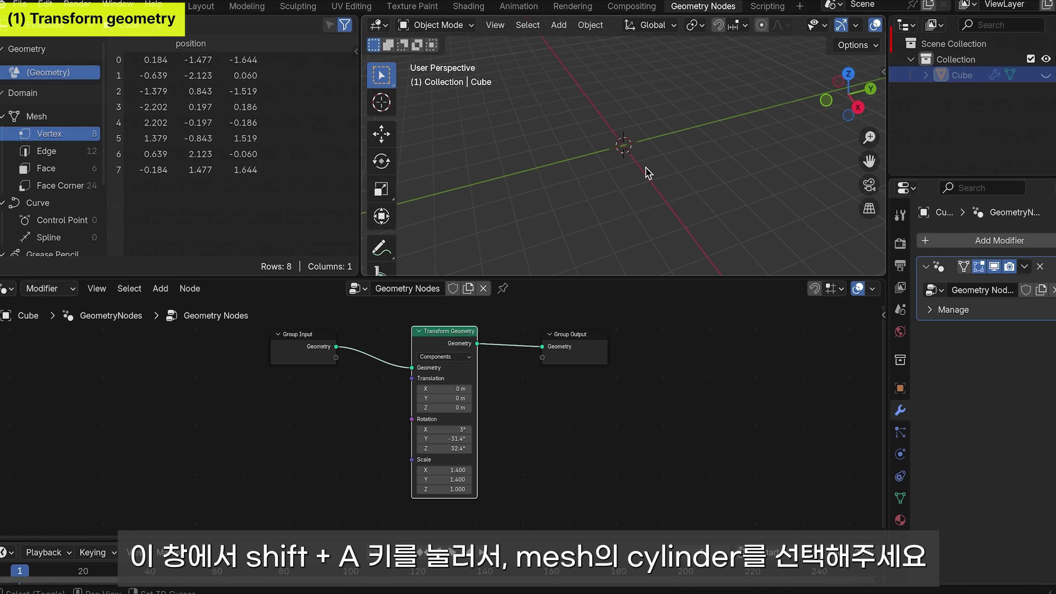
key(shift+a)
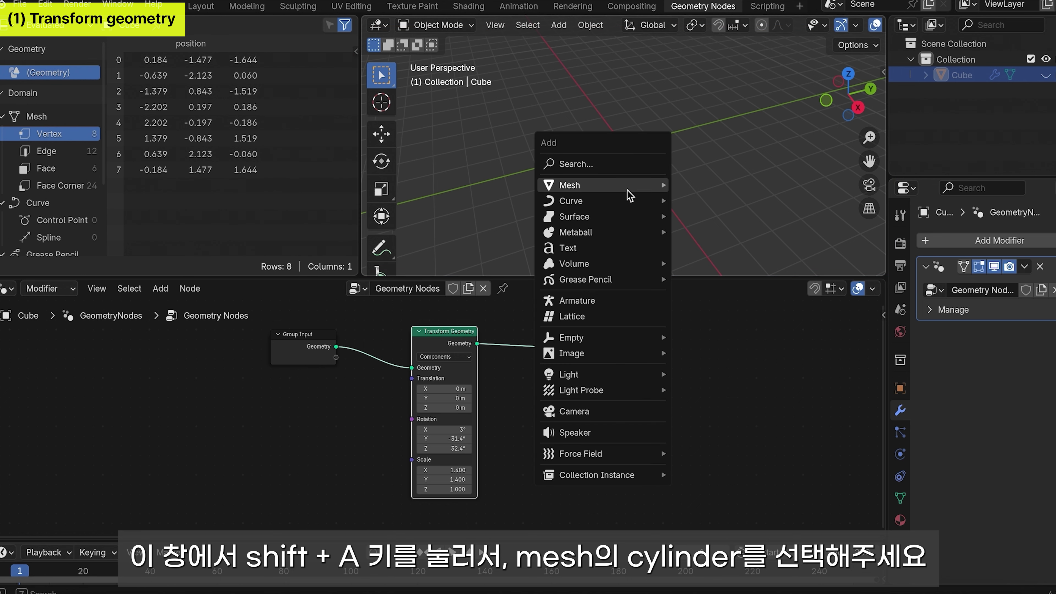
mouse_move(625, 186)
click(702, 263)
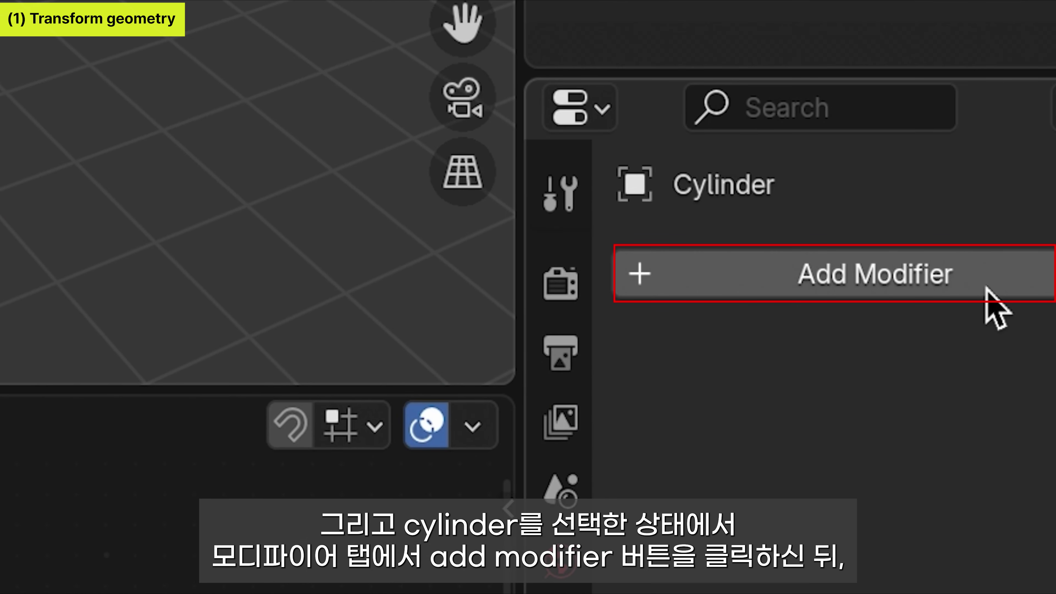
Step: Add a Geometry Nodes modifier to the cylinder and assign the existing "Geometry Nodes" node group to it
click(991, 129)
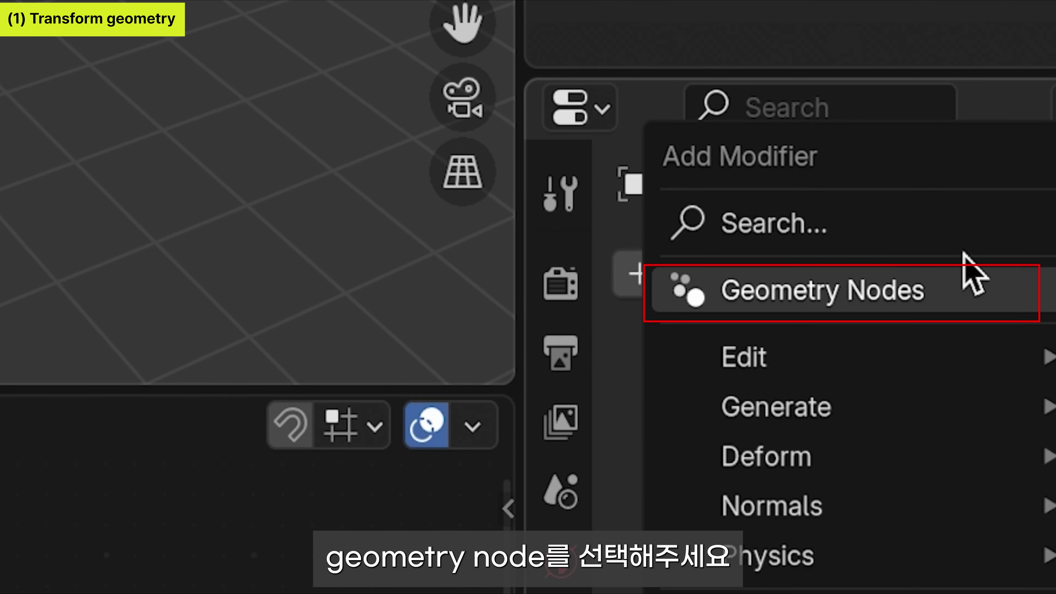
click(1043, 293)
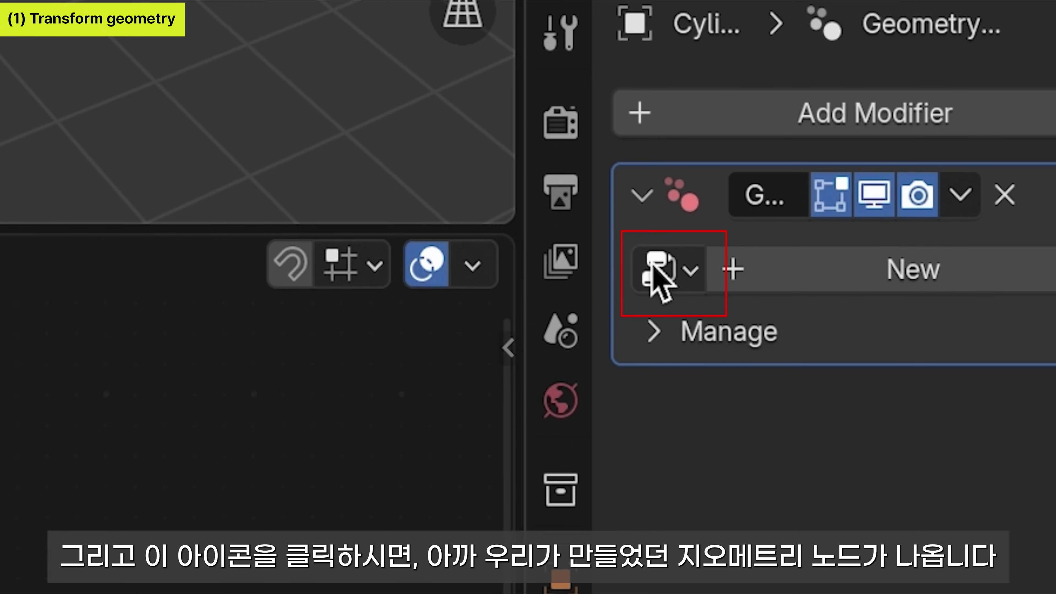
click(670, 277)
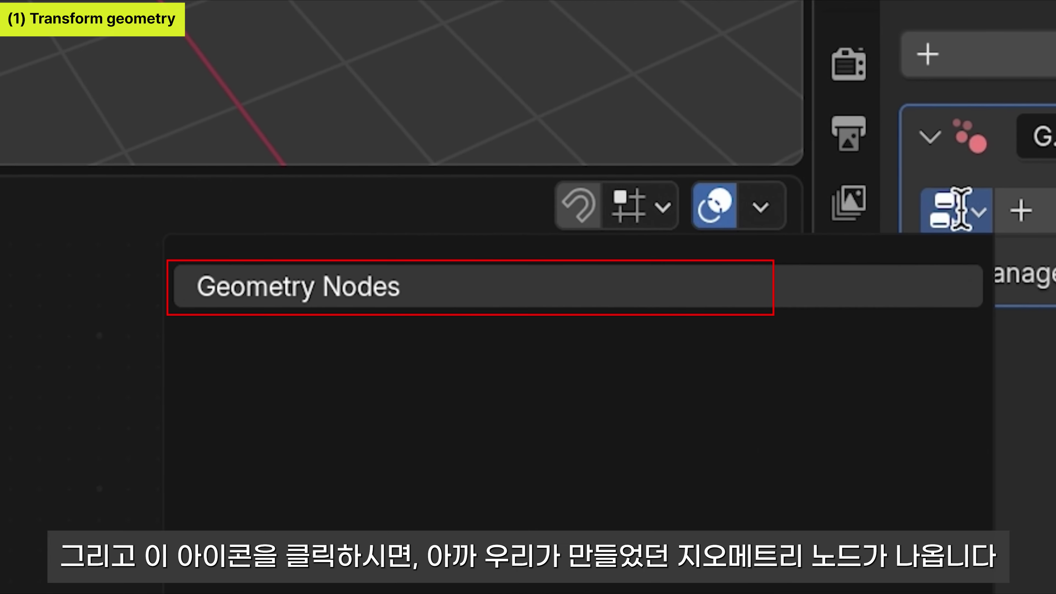
click(972, 294)
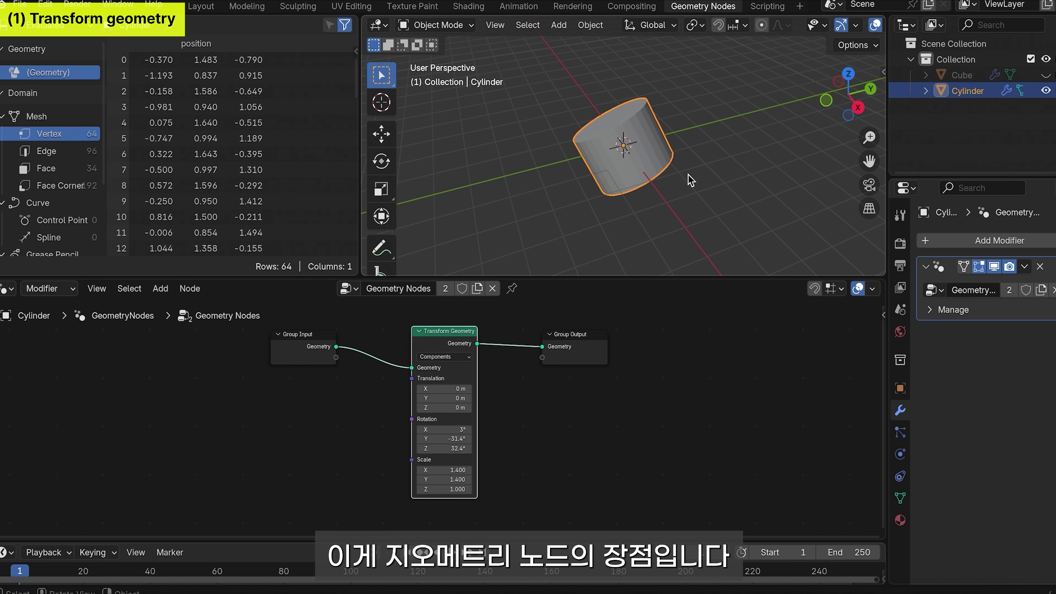
Step: Delete the cylinder, then unhide the cube and make it the active object again
scroll(601, 188, up, 3)
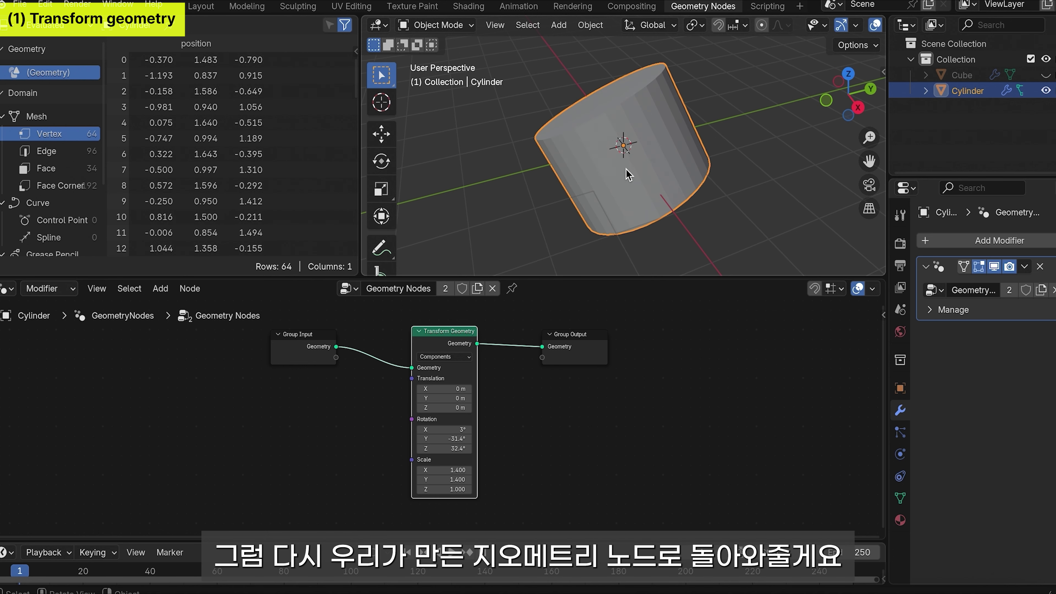
key(x)
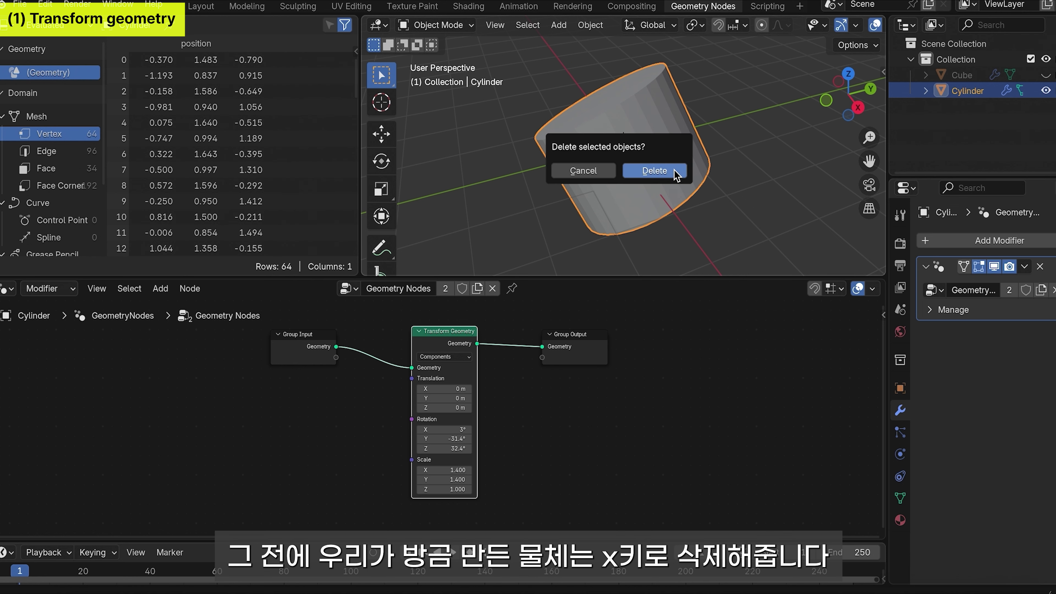
click(655, 170)
key(alt+h)
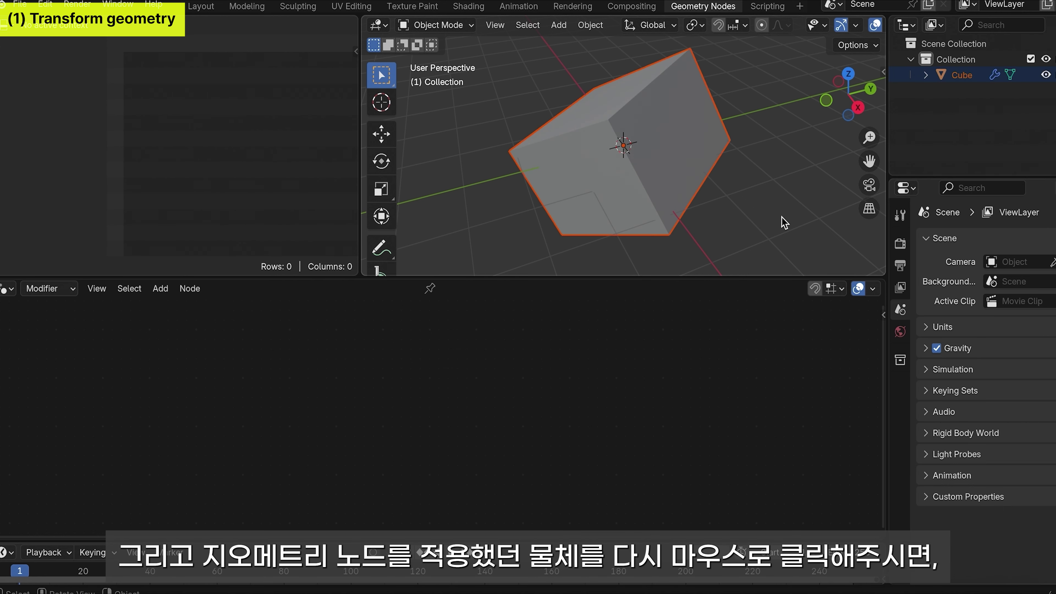
click(639, 147)
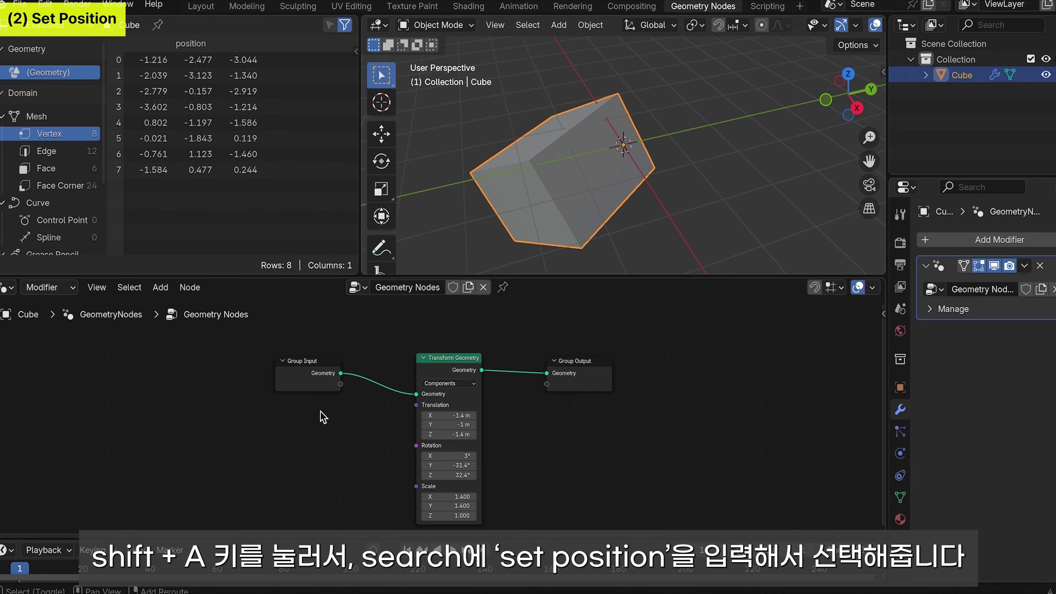
Step: Add a Set Position node and insert it between the Transform Geometry and Group Output nodes
key(shift+a)
click(310, 280)
text(set po)
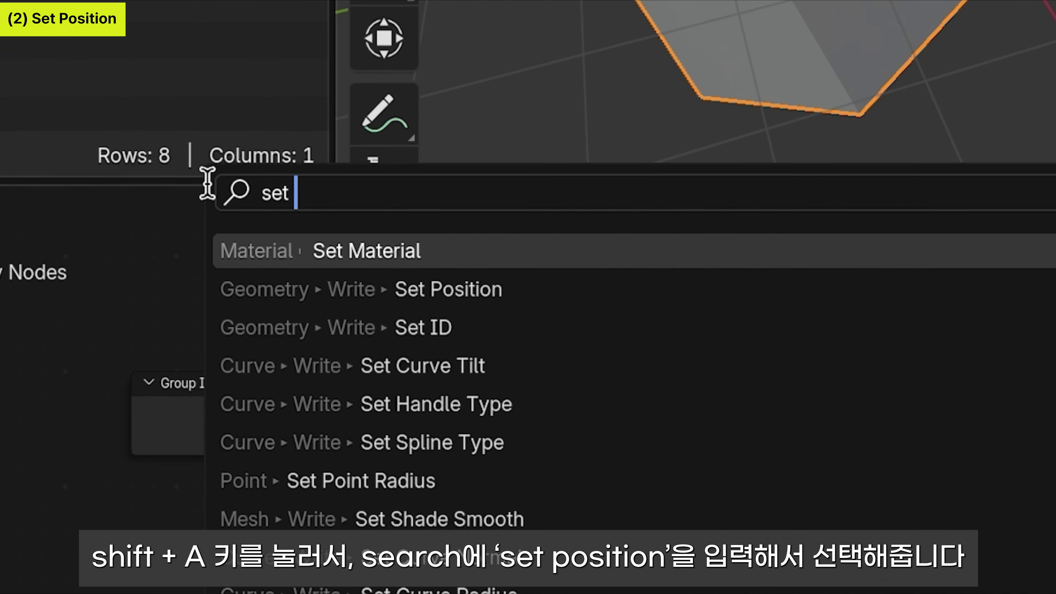
click(476, 317)
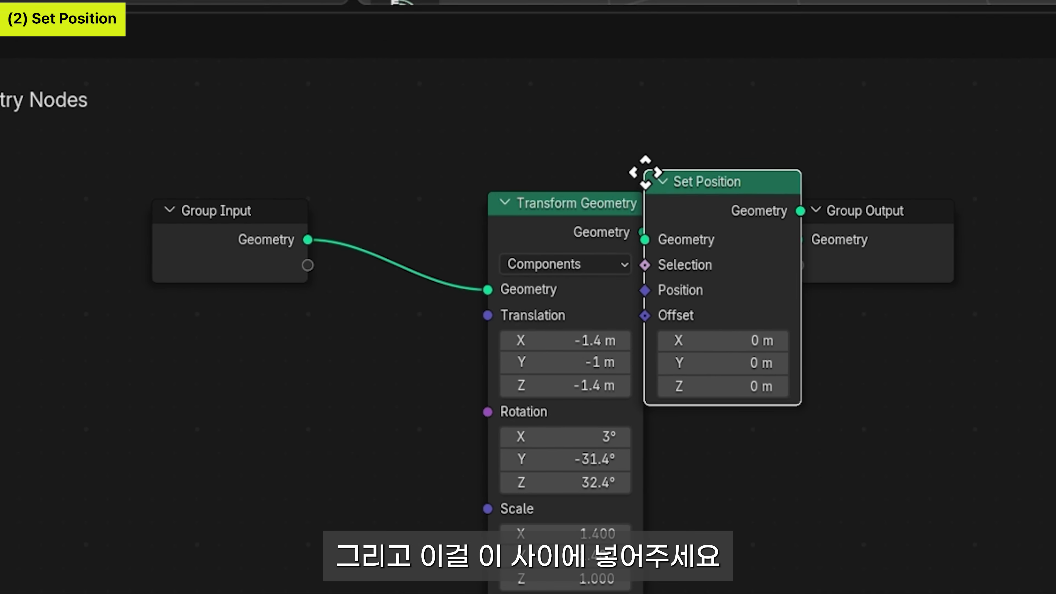
click(707, 193)
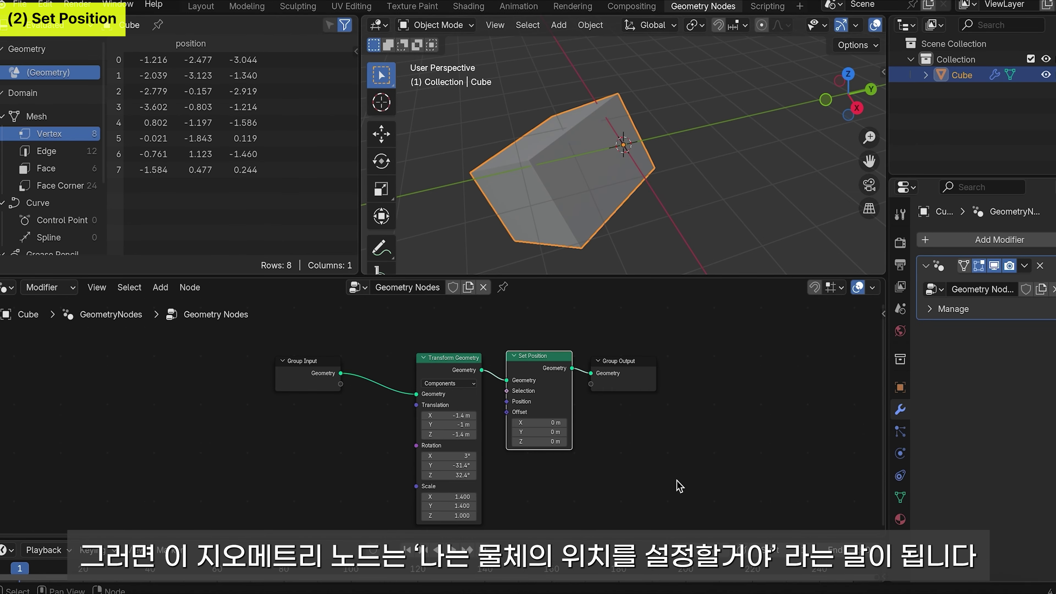
Step: Try increasing the Set Position node's X offset to move the cube
scroll(677, 480, right, 2)
scroll(677, 486, right, 2)
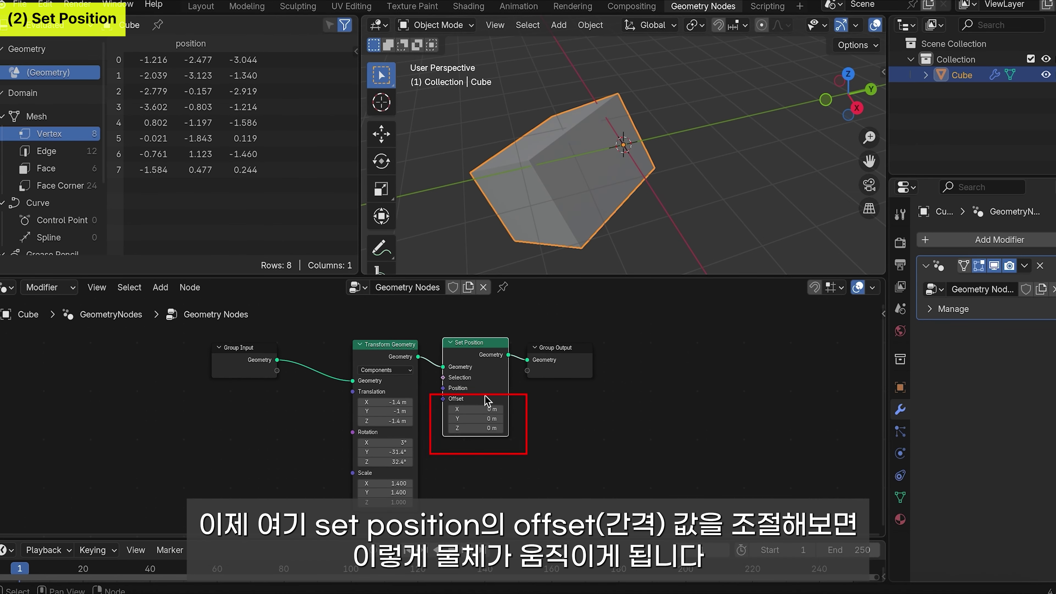
drag(474, 410, 549, 420)
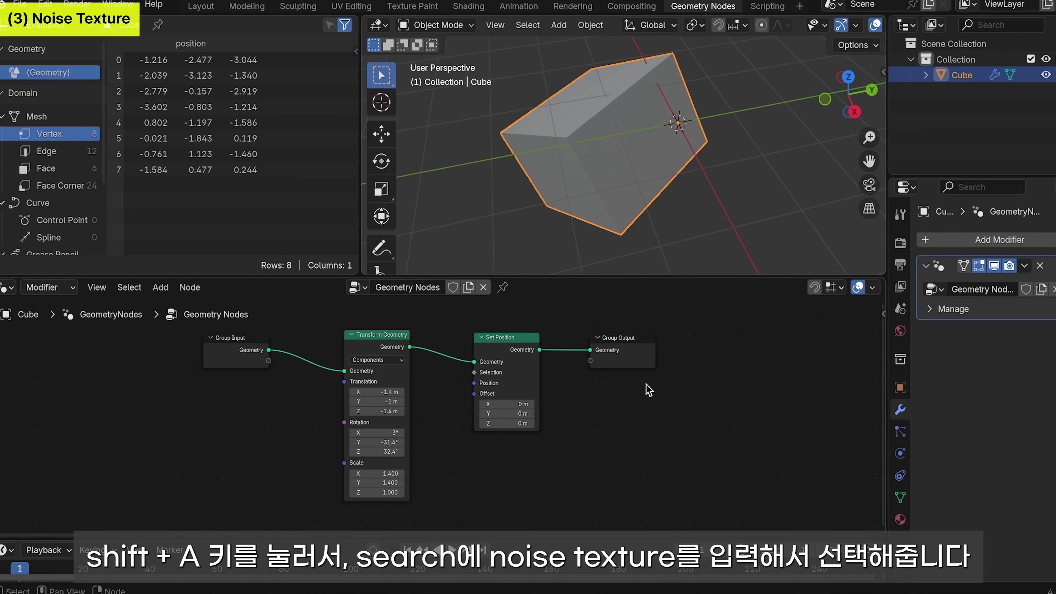
Step: Add a Noise Texture node and connect its Color output to the Set Position node's Offset input
key(shift+a)
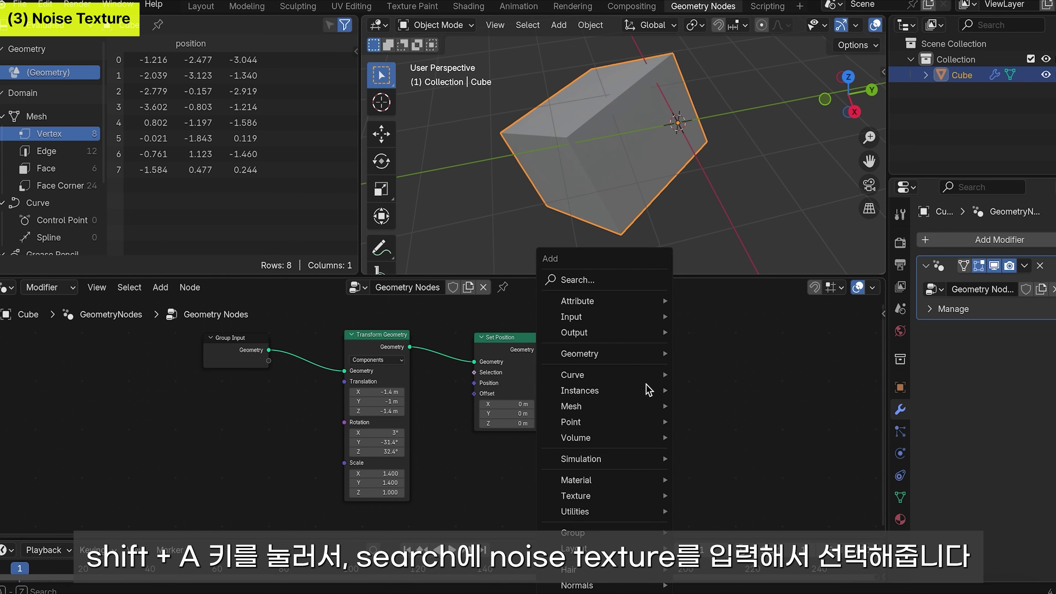
click(636, 283)
text(noise)
click(608, 270)
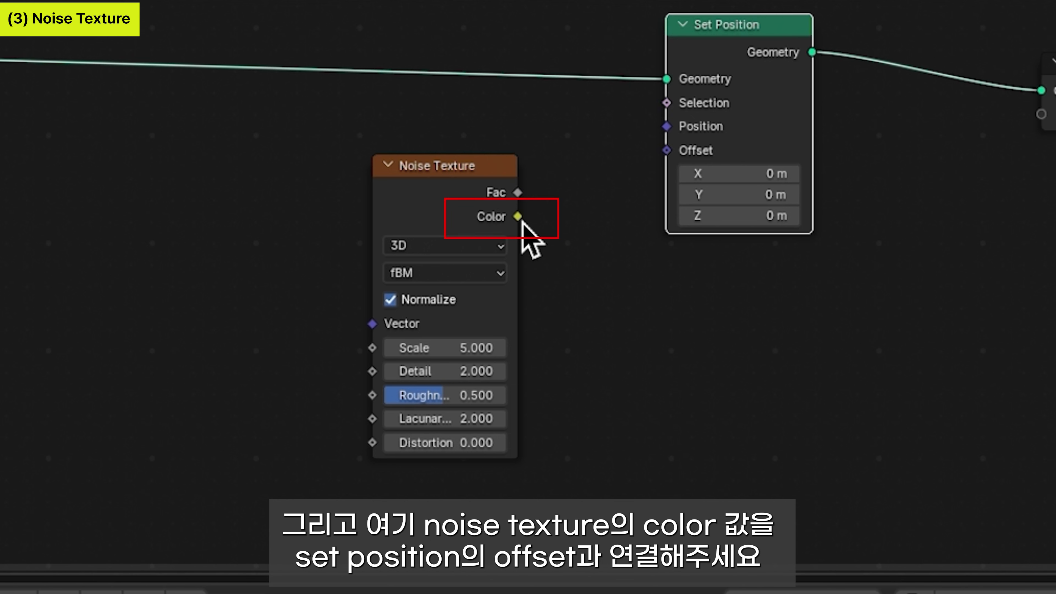
drag(518, 218, 667, 151)
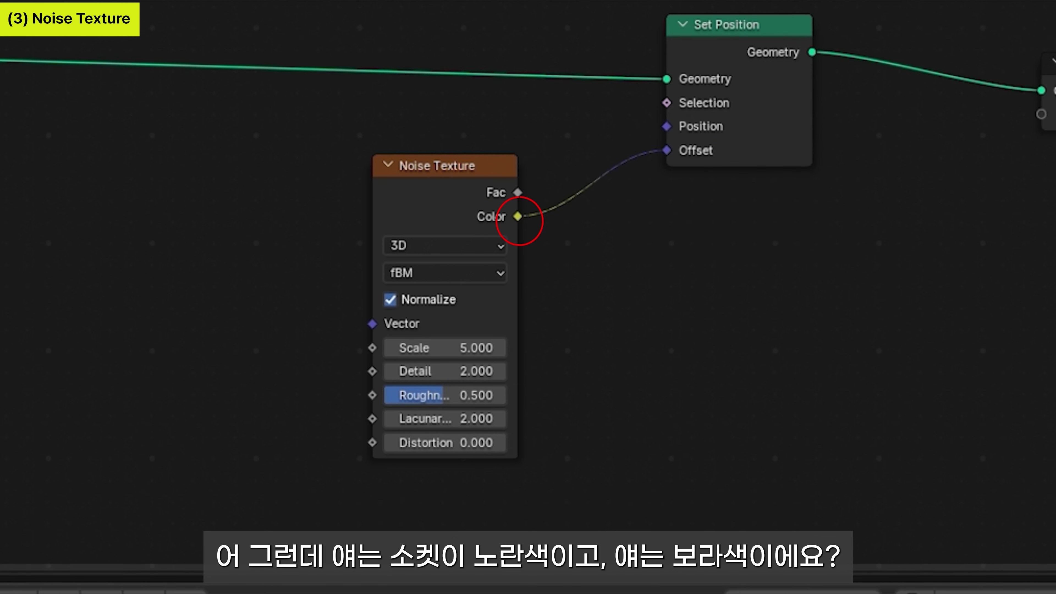
Step: Mute and unmute the Noise Texture node repeatedly to compare its effect on the cube
click(450, 185)
key(m)
key(m)
key(m)
key(m)
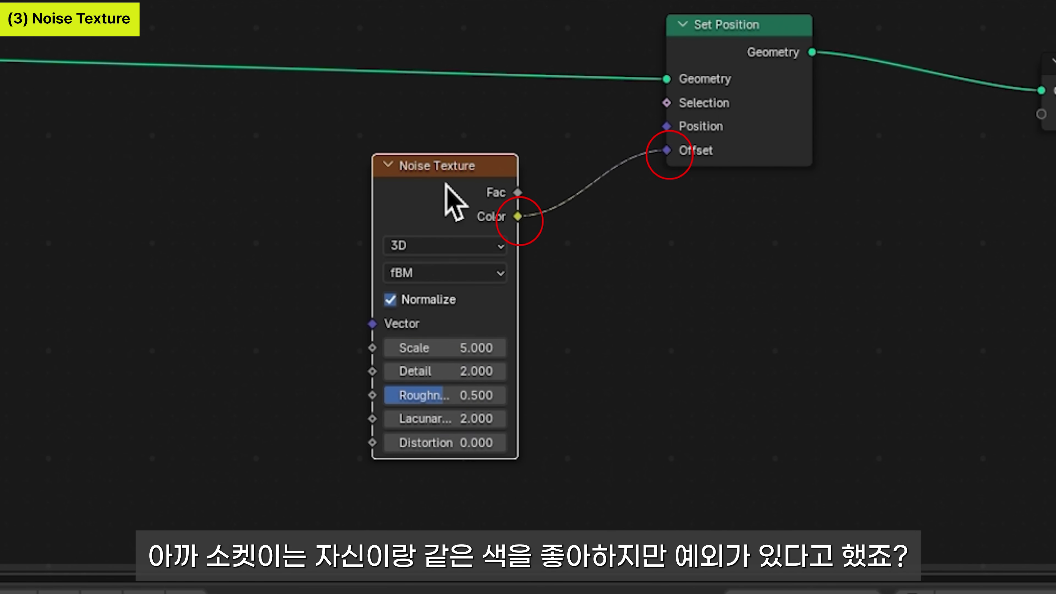
Step: Reconnect the Noise Texture node's Color output to the Set Position node's Offset input
mouse_move(433, 331)
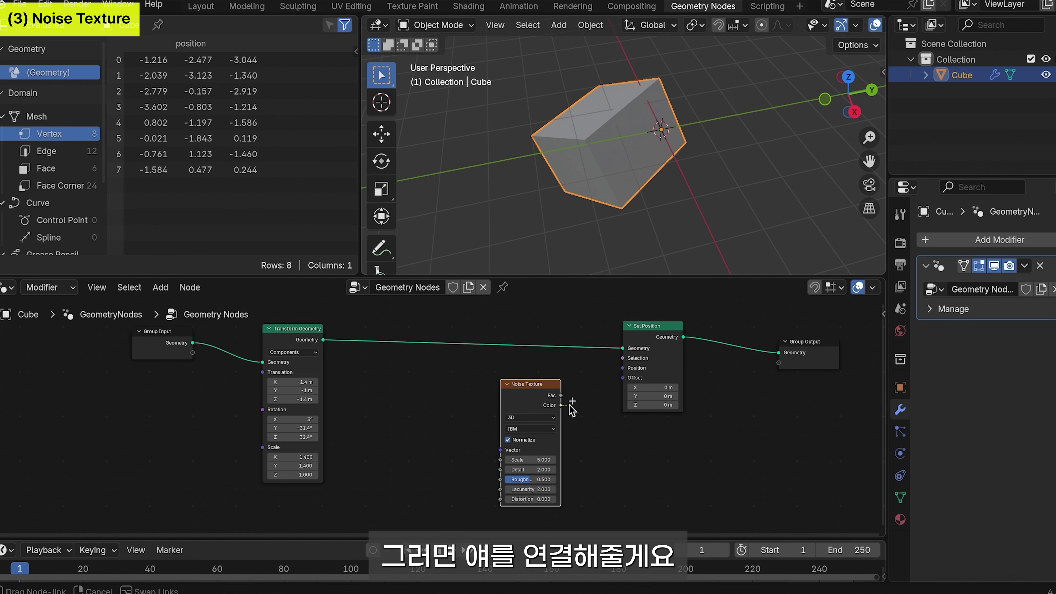
drag(562, 405, 627, 380)
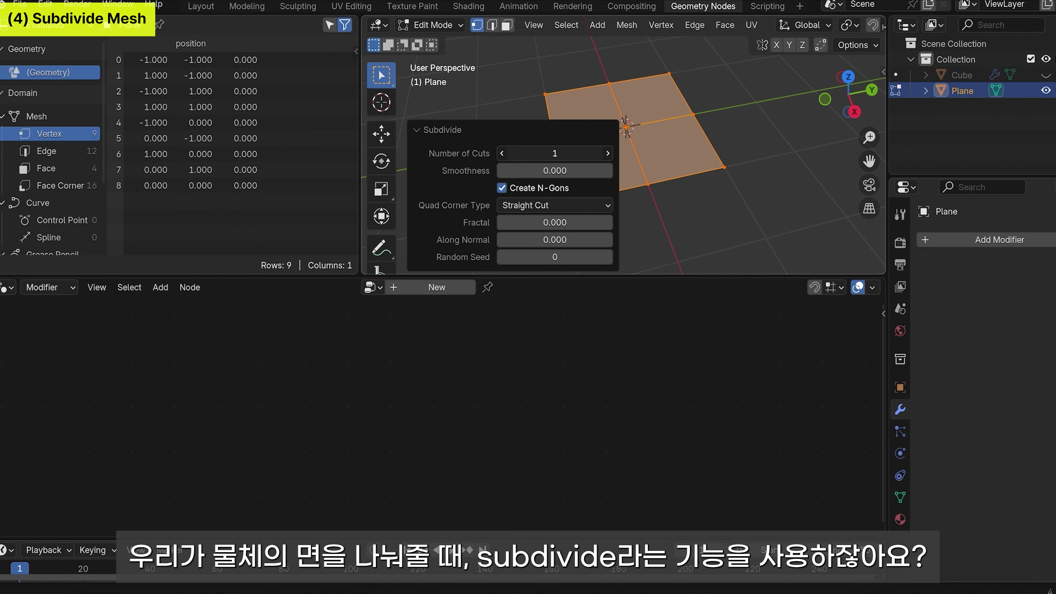
Step: Increase the number of cuts in the plane's Subdivide operation
drag(555, 153, 591, 153)
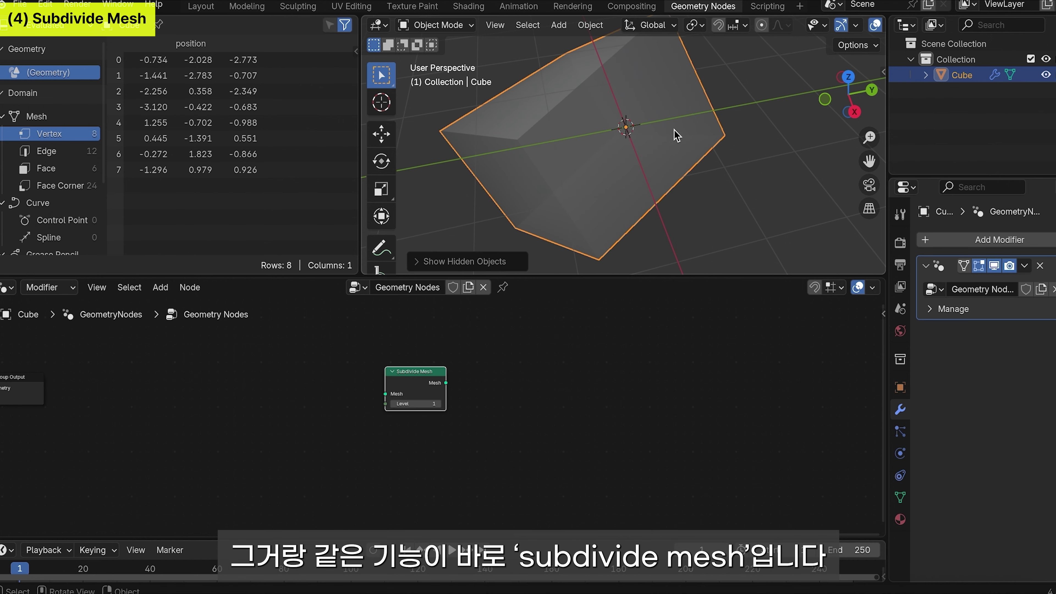
Step: Show the cube in solid viewport shading with X-ray turned off
key(z)
click(701, 133)
key(alt+z)
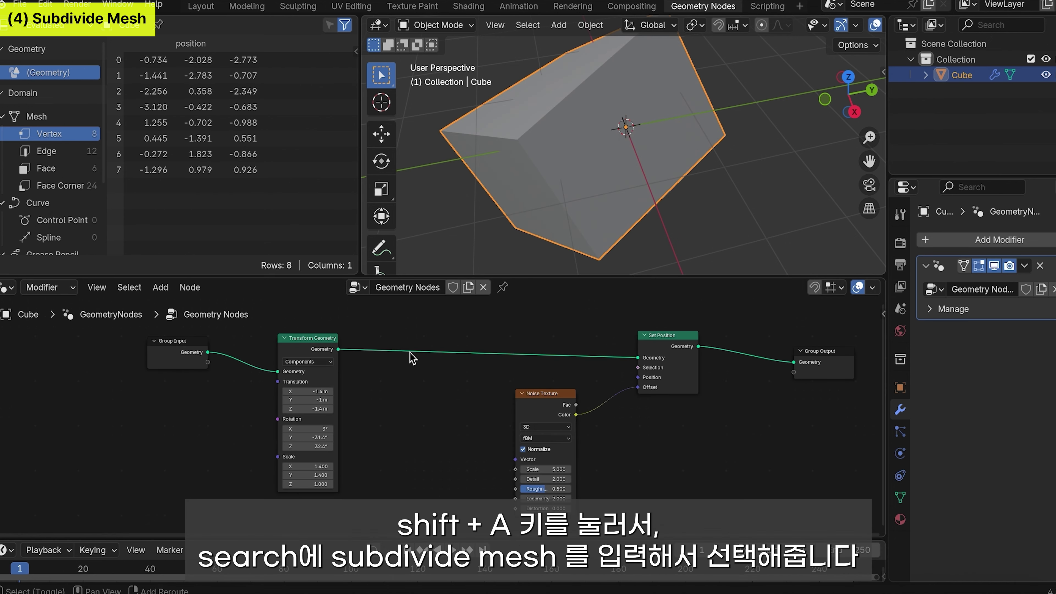
Step: Add a Subdivide Mesh node and insert it between the Transform Geometry and Set Position nodes
key(shift+a)
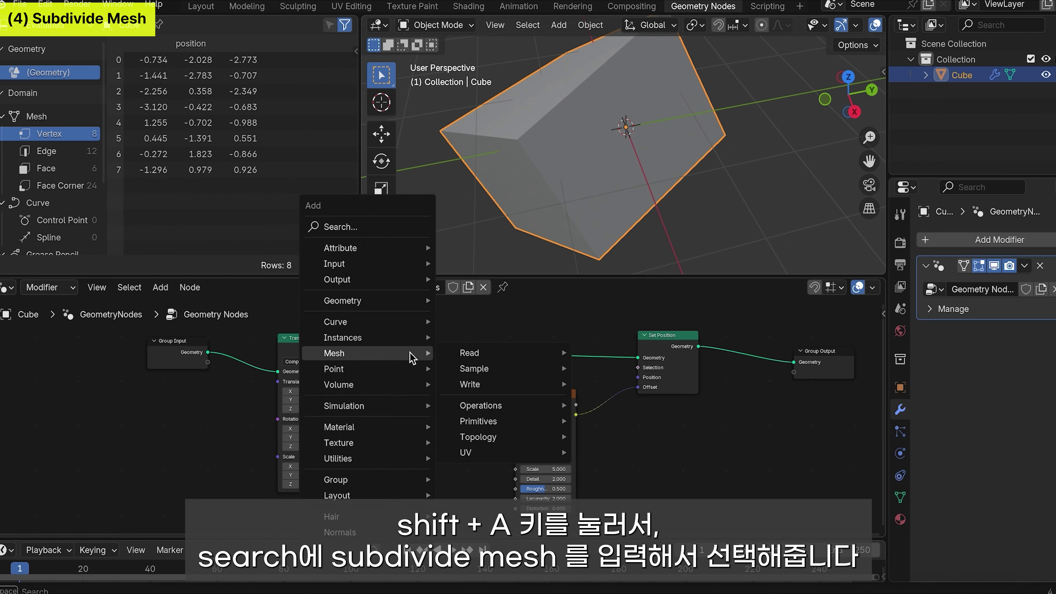
click(372, 228)
text(s)
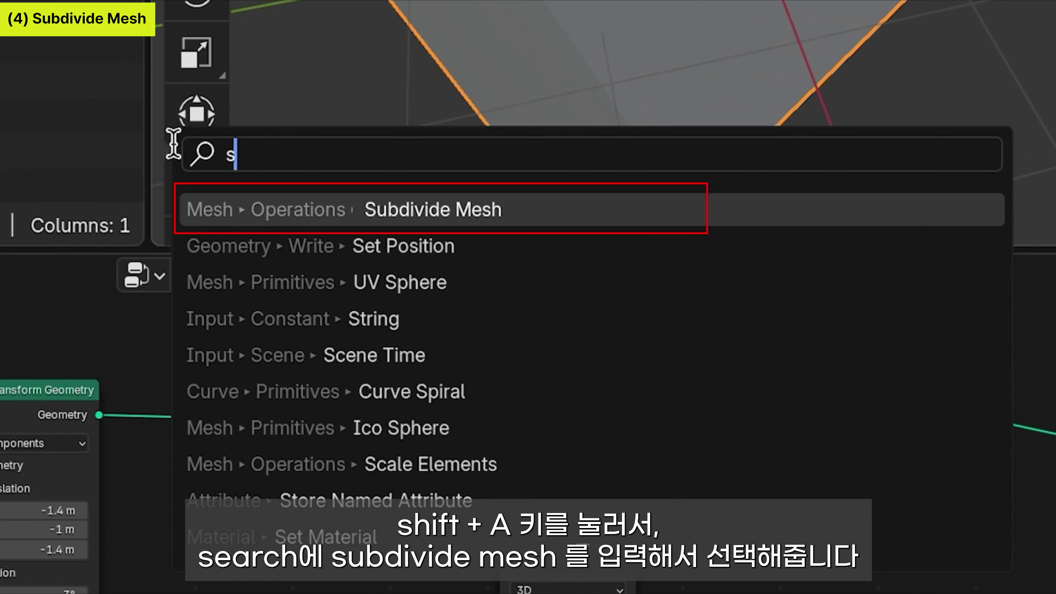
text(u)
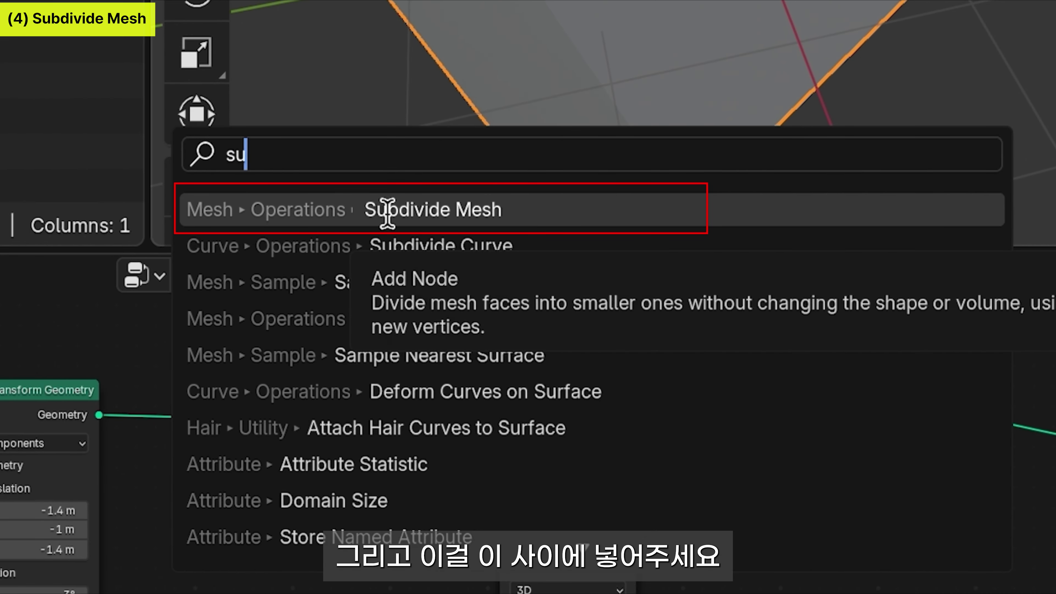
click(387, 219)
click(488, 203)
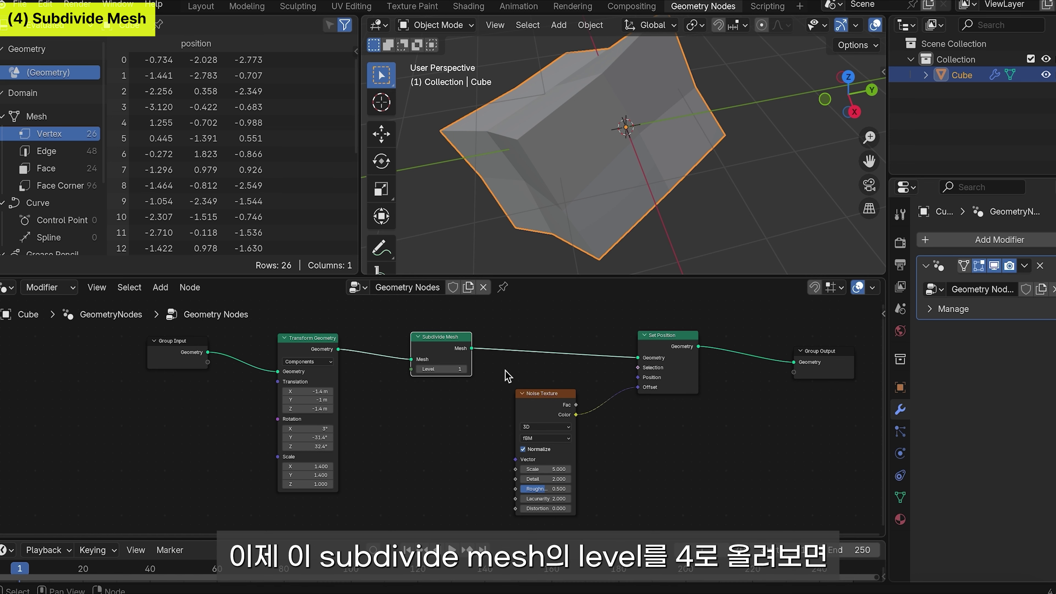
Step: Set the Subdivide Mesh node's level to 4 and lower the Noise Texture node's Scale
click(462, 370)
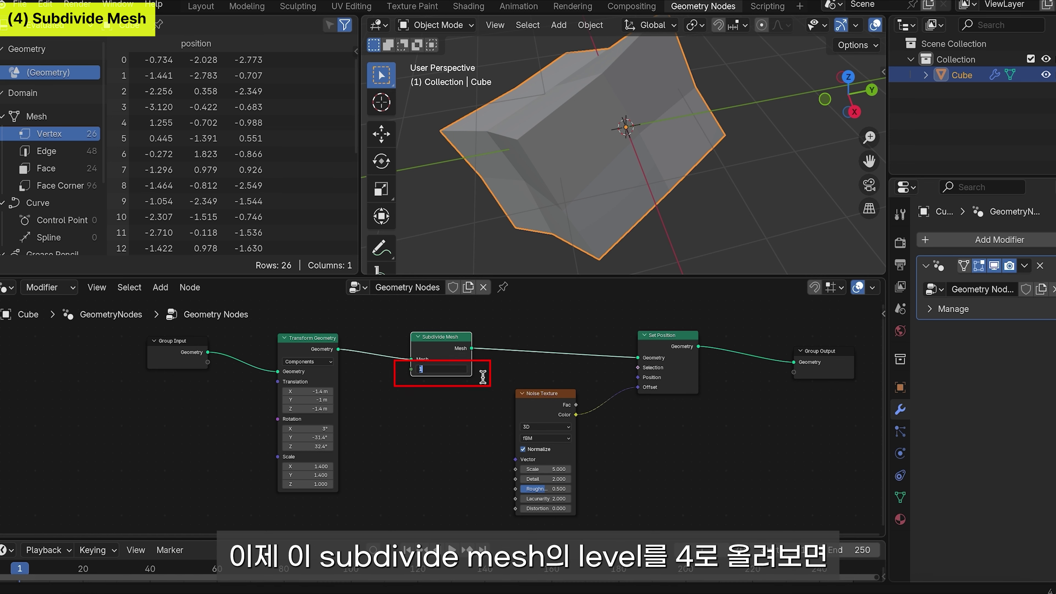
key(Return)
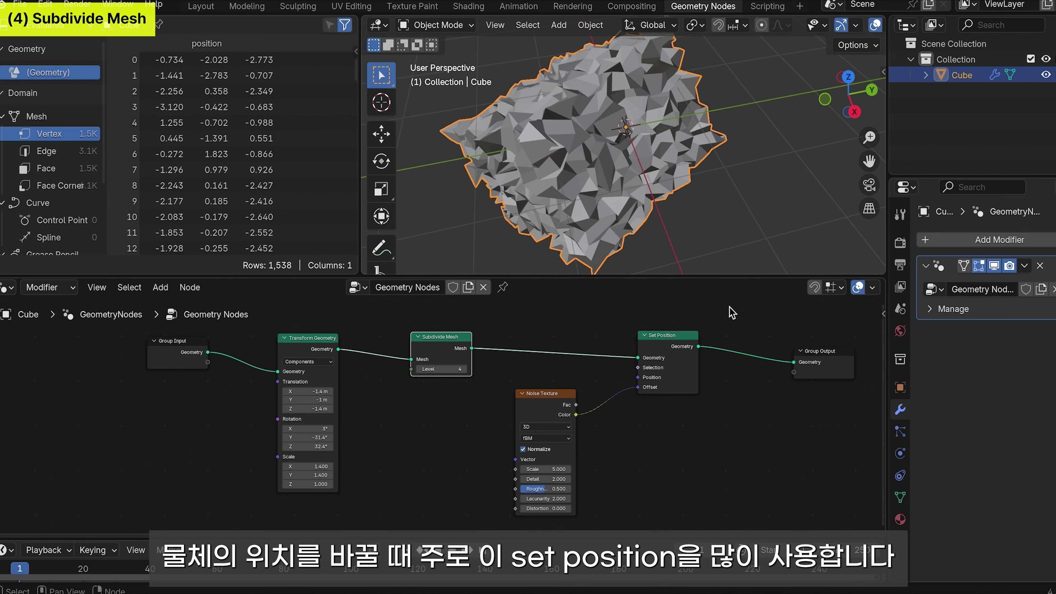
drag(553, 469, 531, 469)
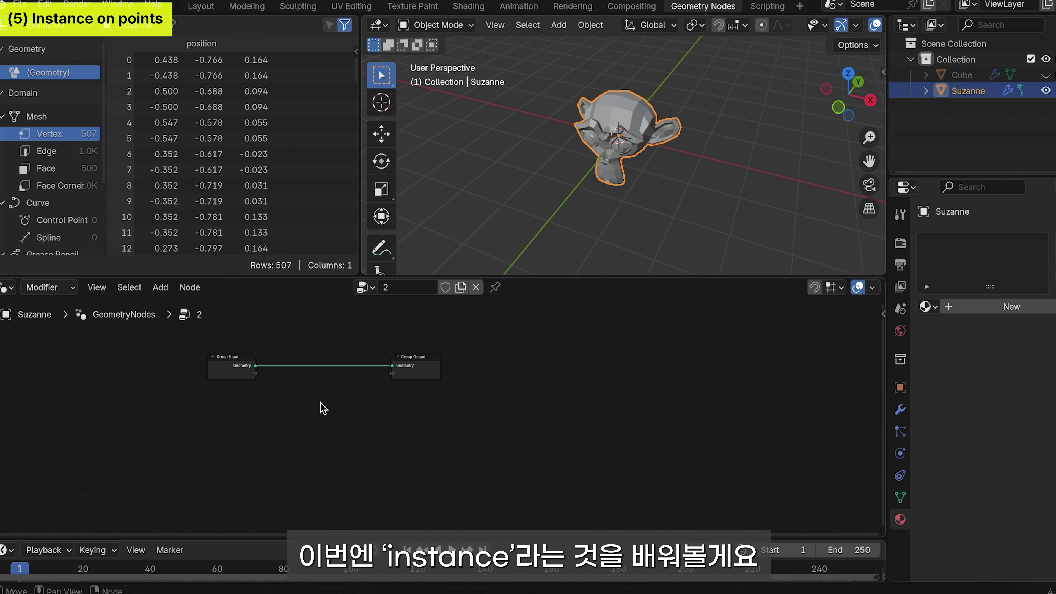
Step: Insert an Instance on Points node between Suzanne's Group Input and Group Output nodes and space the nodes apart
key(shift+a)
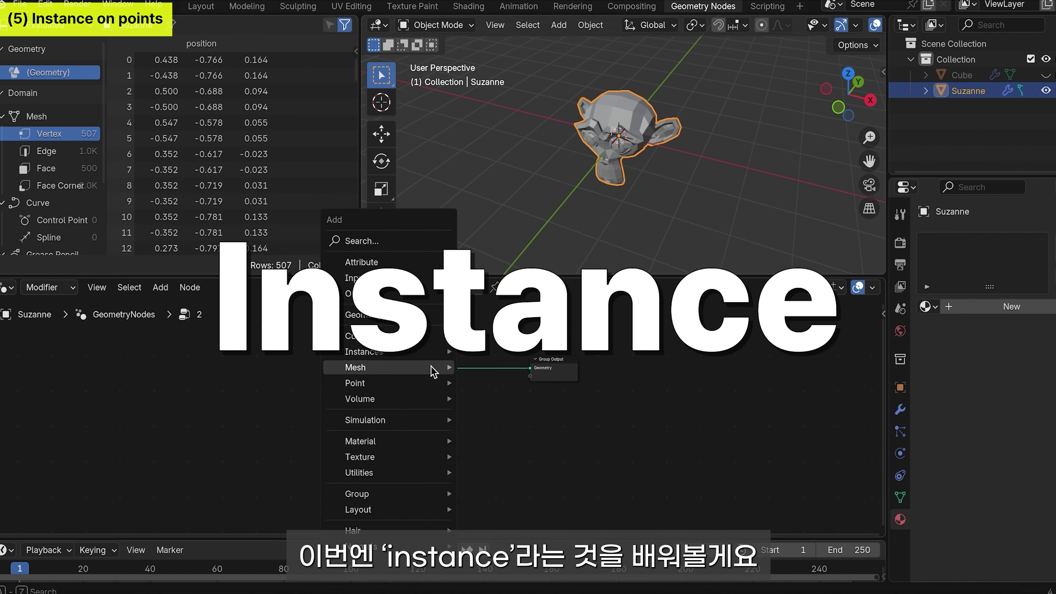
click(389, 241)
text(inst)
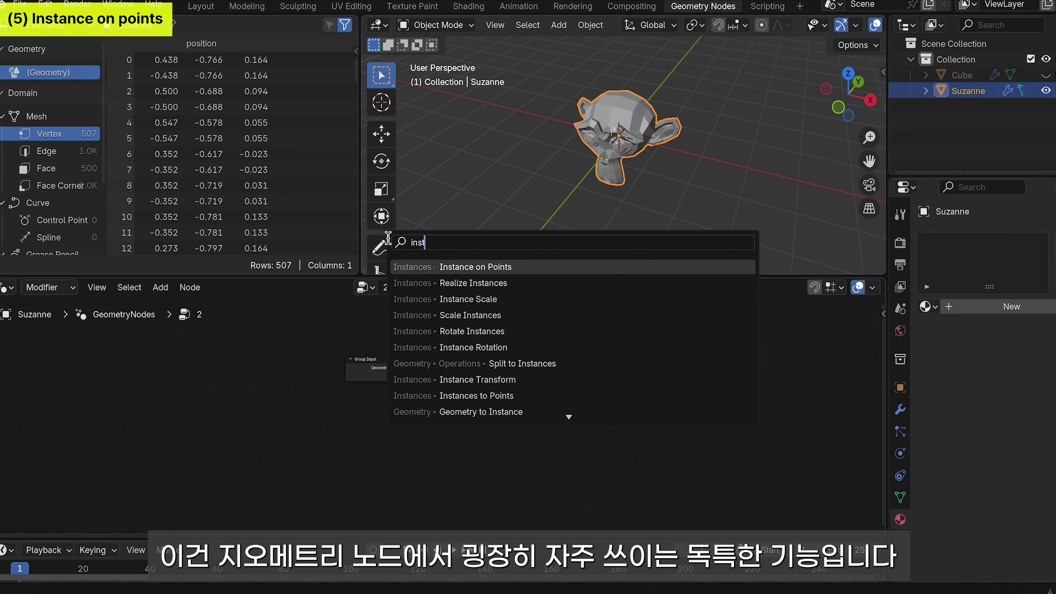
key(Return)
click(423, 324)
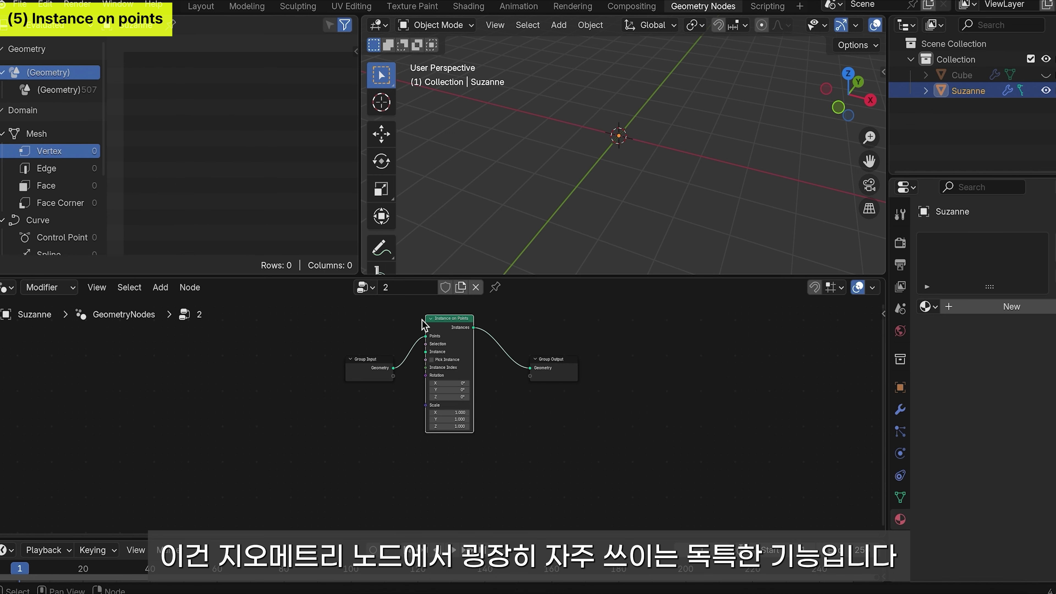
drag(356, 363, 293, 357)
drag(461, 365, 466, 425)
Step: Add an Ico Sphere node and connect its Mesh output to the Instance input of Instance on Points
key(shift+a)
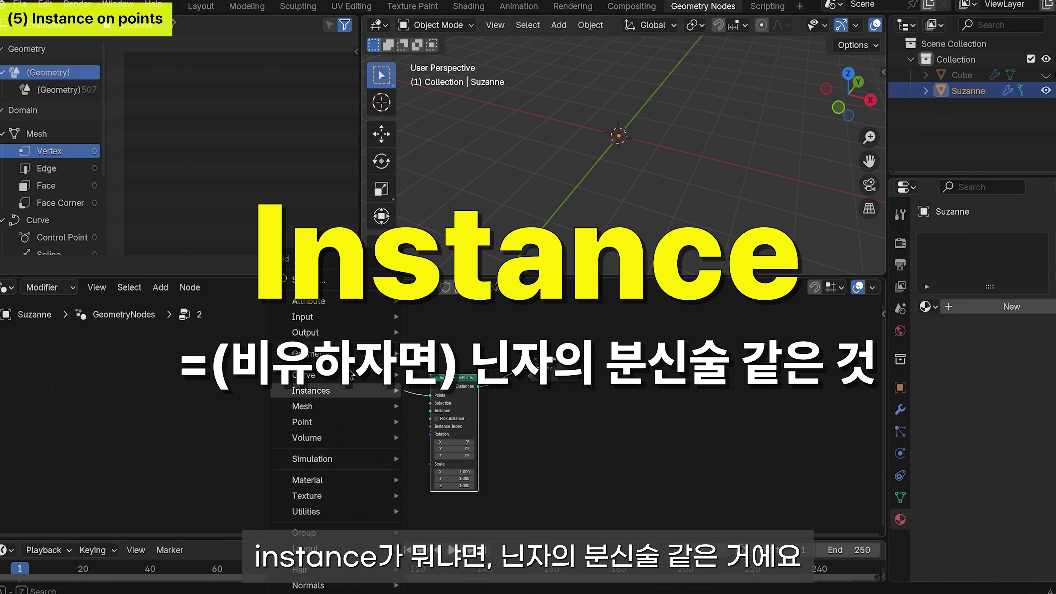
click(342, 300)
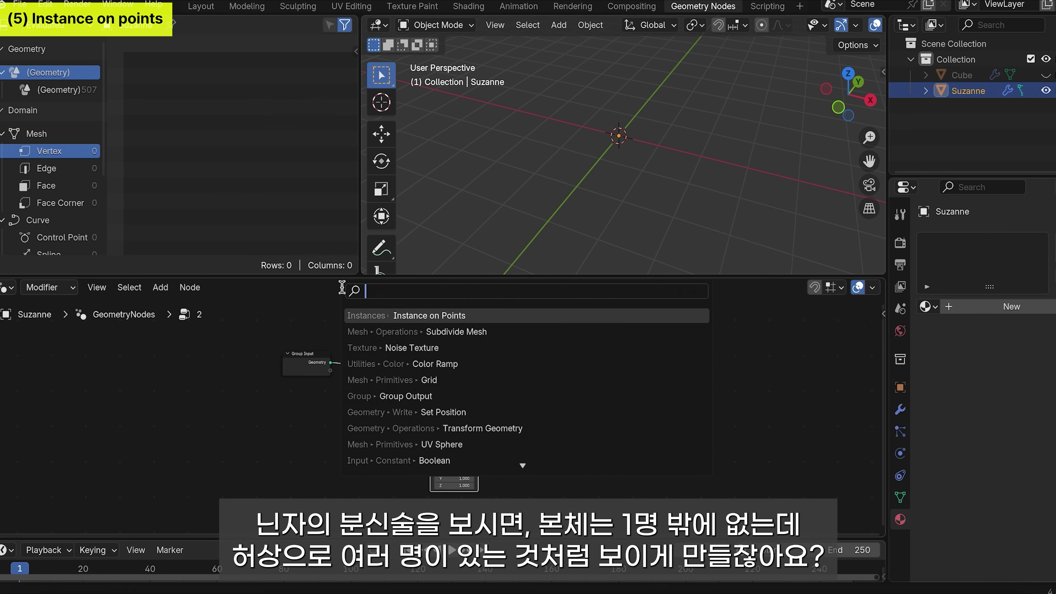
text(ico)
key(Return)
click(346, 421)
drag(326, 401, 430, 411)
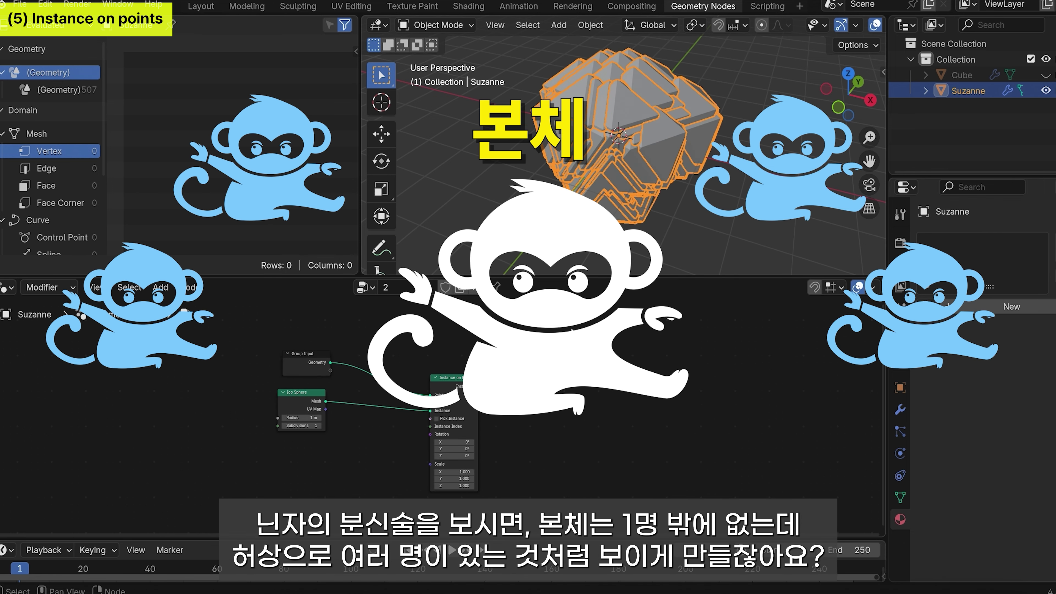
Step: Set the ico sphere instances' scale to 0.1 on all axes in the Instance on Points node
click(452, 472)
text(0.1)
key(Return)
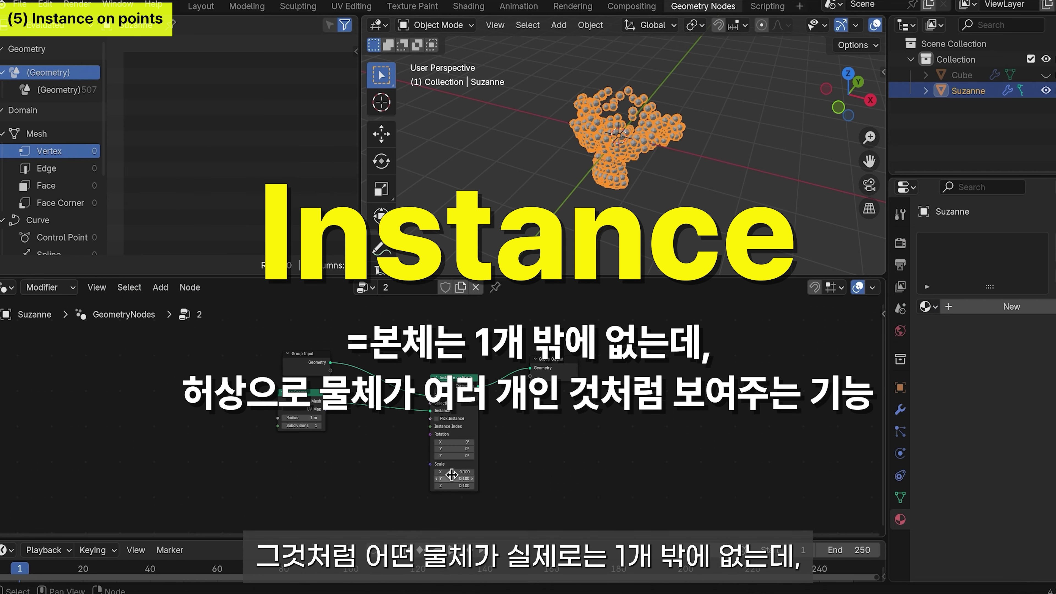
scroll(592, 178, up, 5)
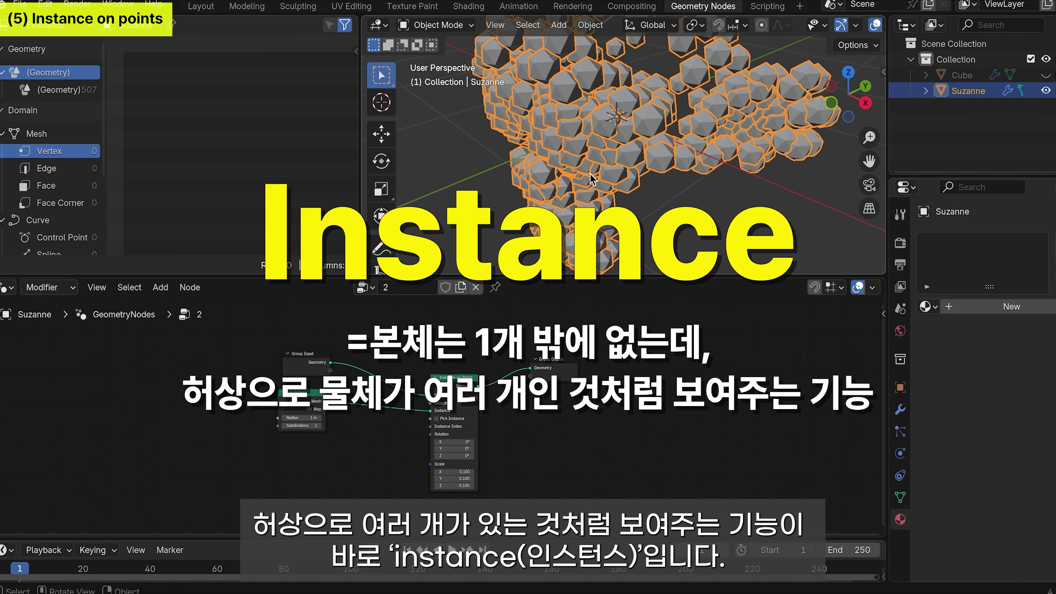
scroll(592, 179, down, 5)
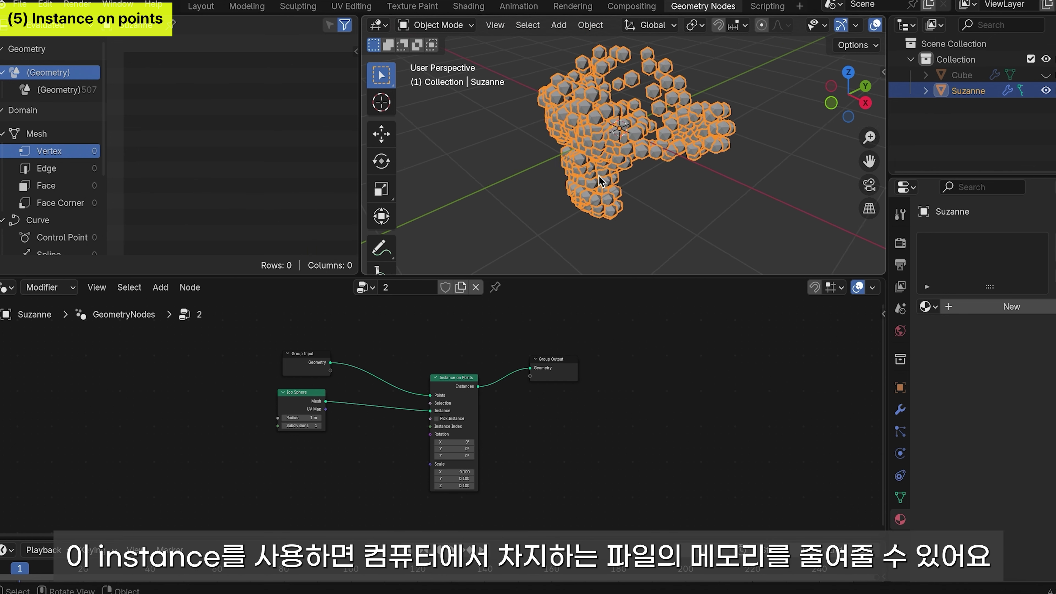
scroll(599, 176, down, 1)
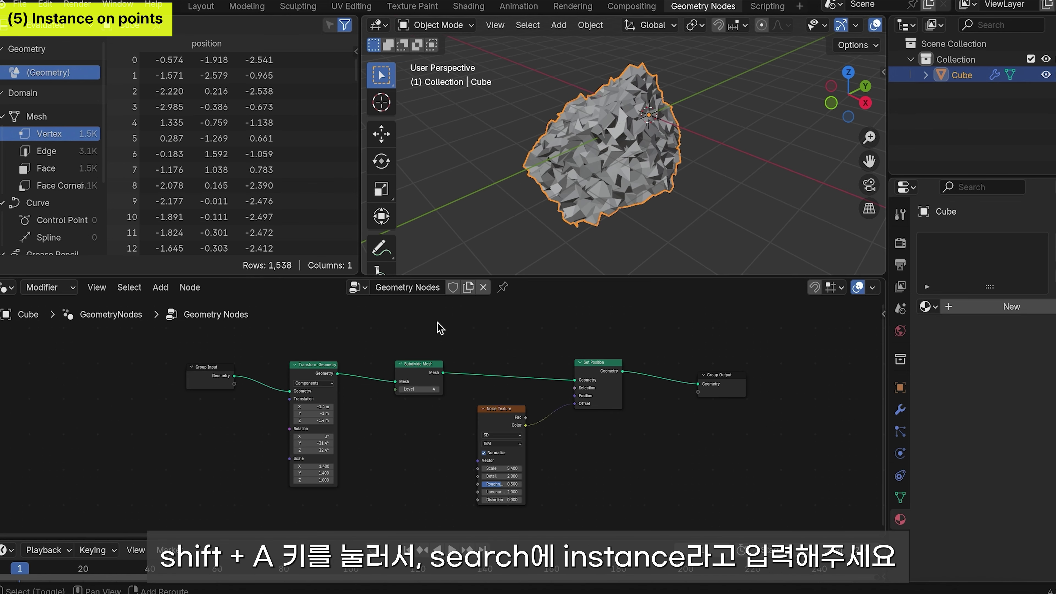
Step: Insert an Instance on Points node between the cube's Subdivide Mesh and Set Position nodes and spread out the neighbouring nodes
key(shift+a)
click(427, 286)
text(in)
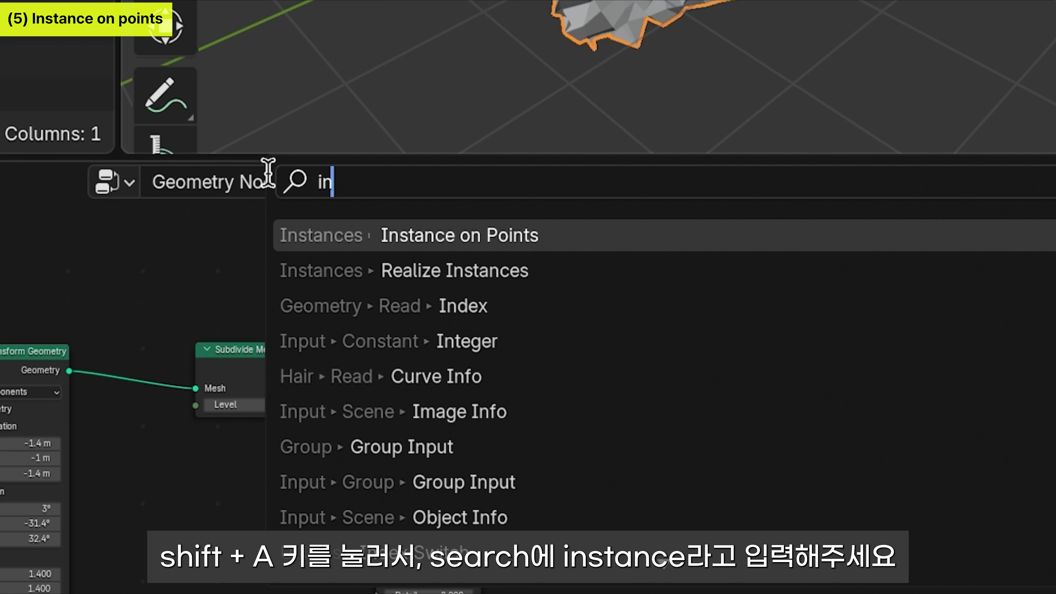
text(stance)
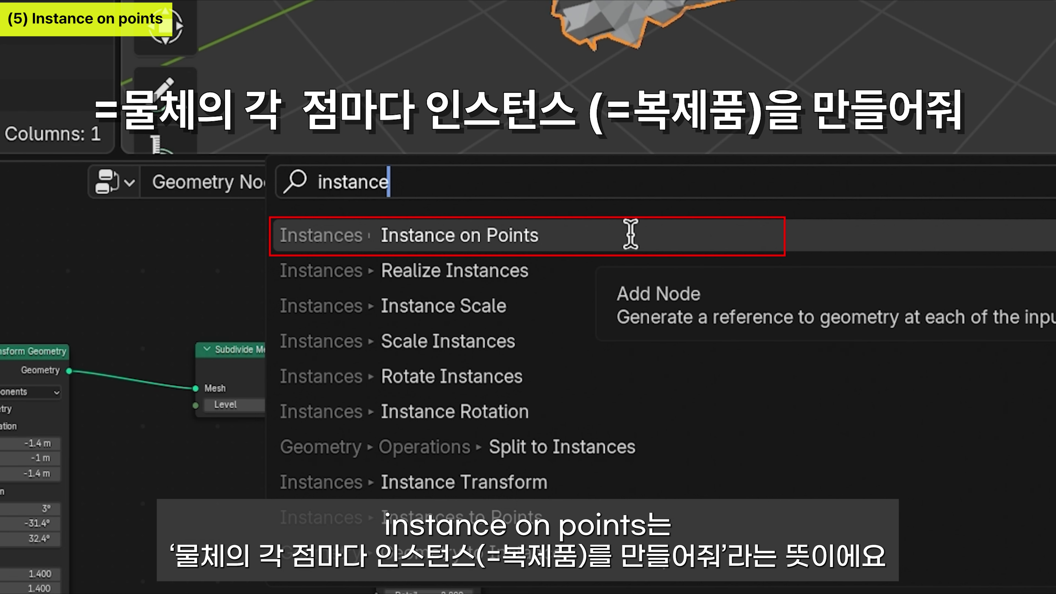
click(630, 235)
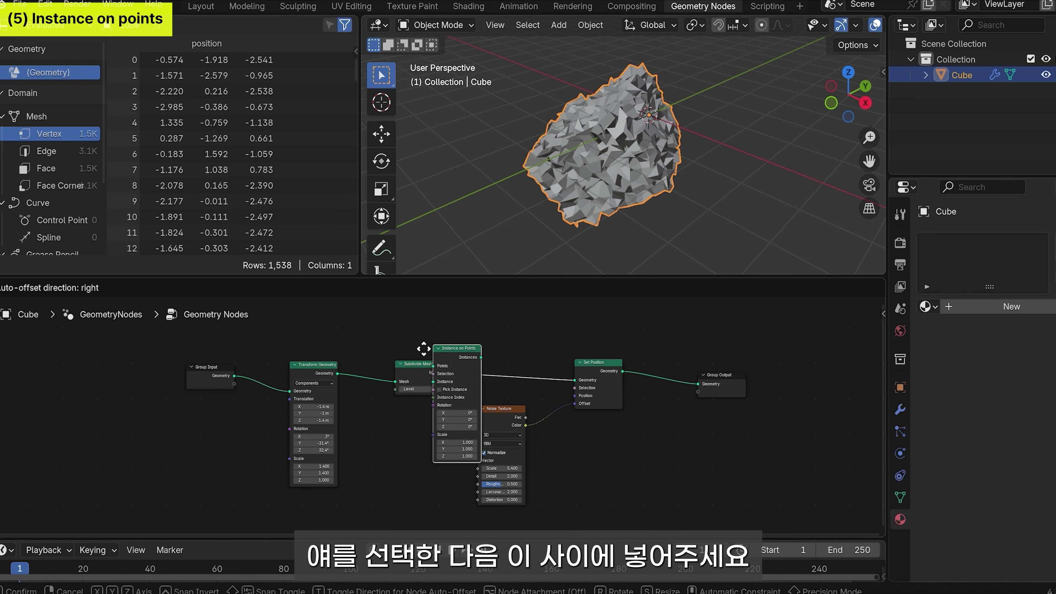
click(445, 360)
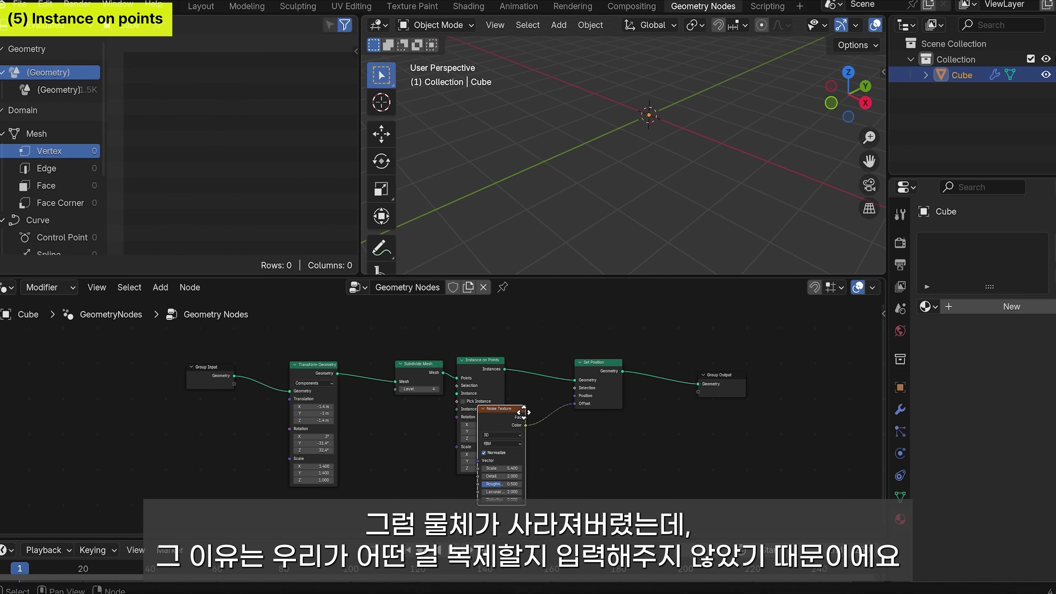
drag(519, 411, 570, 422)
drag(617, 364, 664, 366)
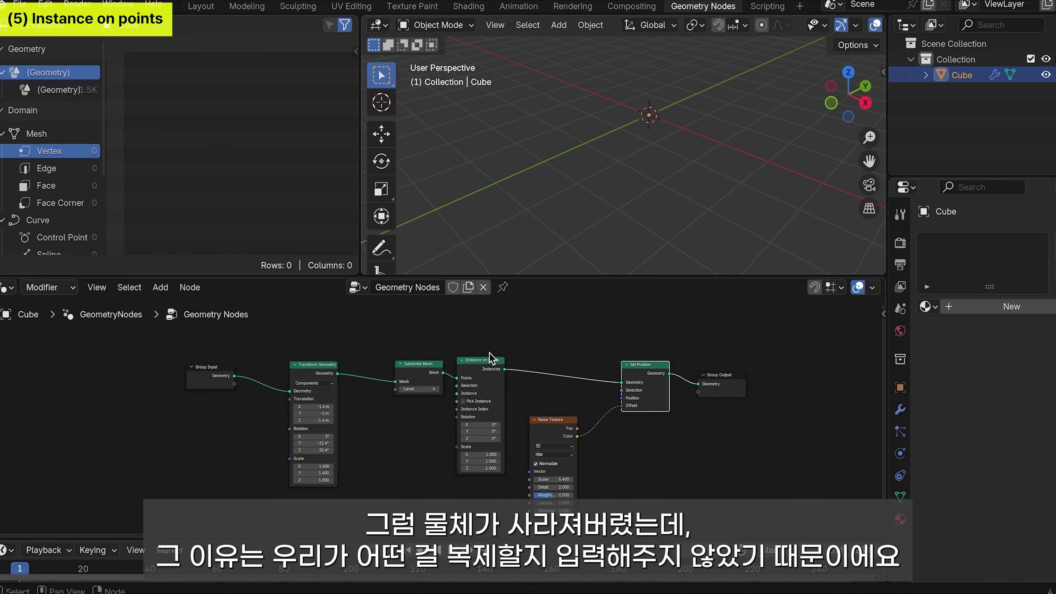
drag(419, 364, 391, 364)
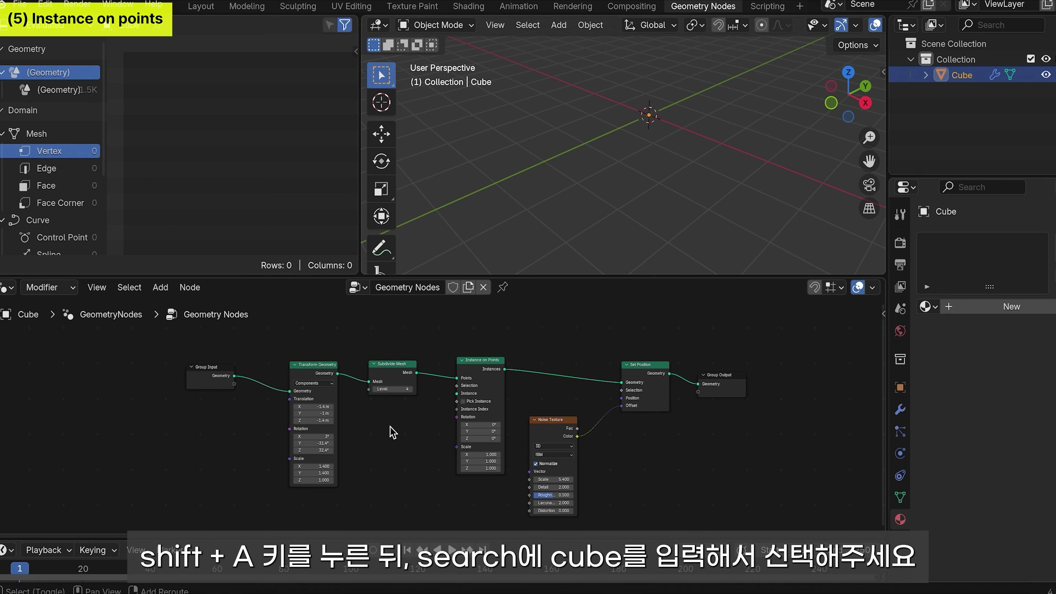
Step: Add a Cube mesh primitive node and connect its Mesh output to the Instance input of Instance on Points
key(shift+a)
click(367, 280)
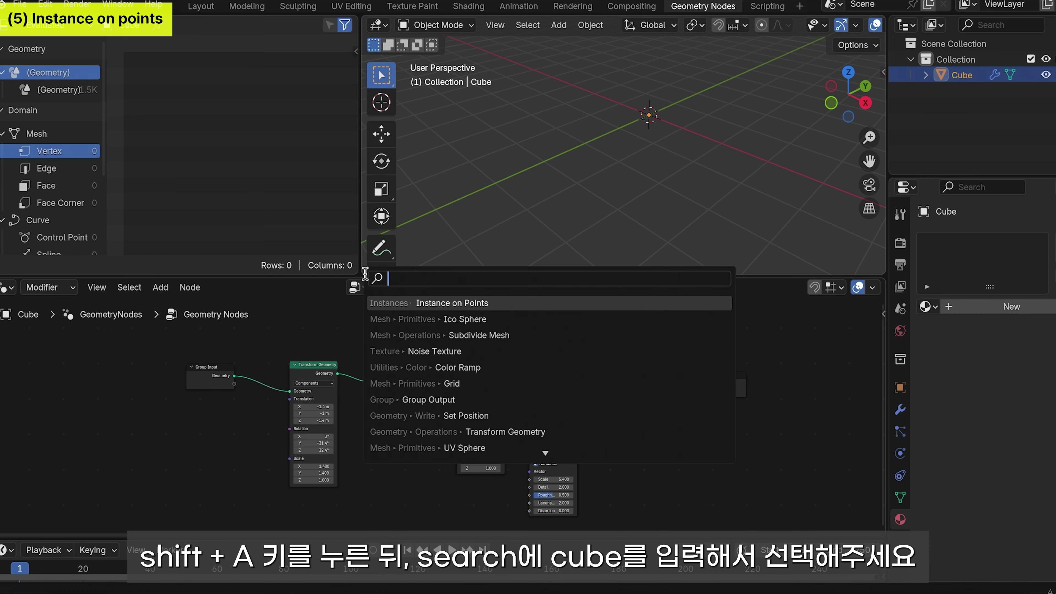
text(cube)
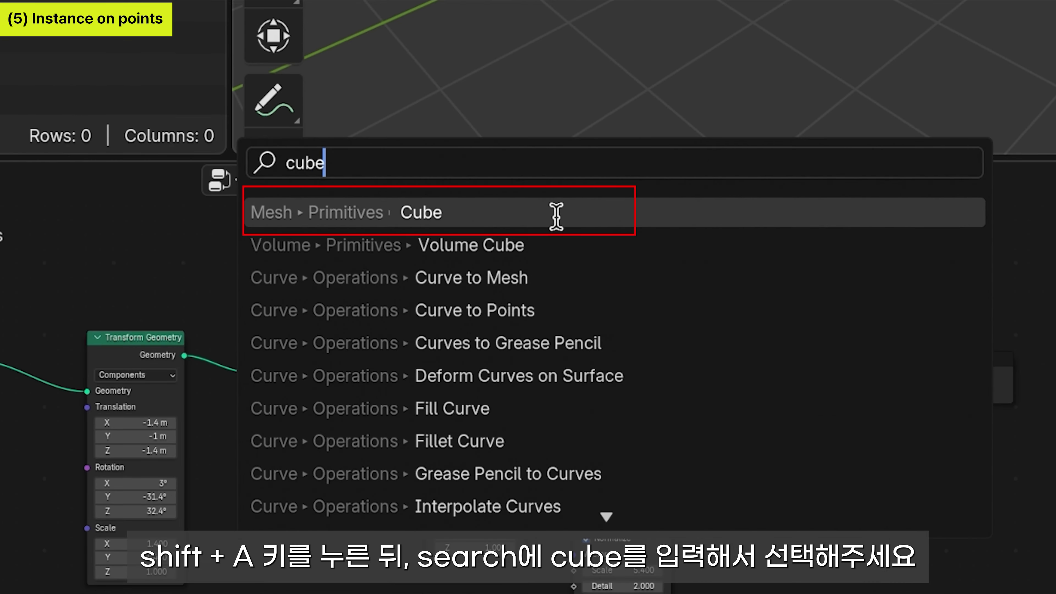
click(556, 215)
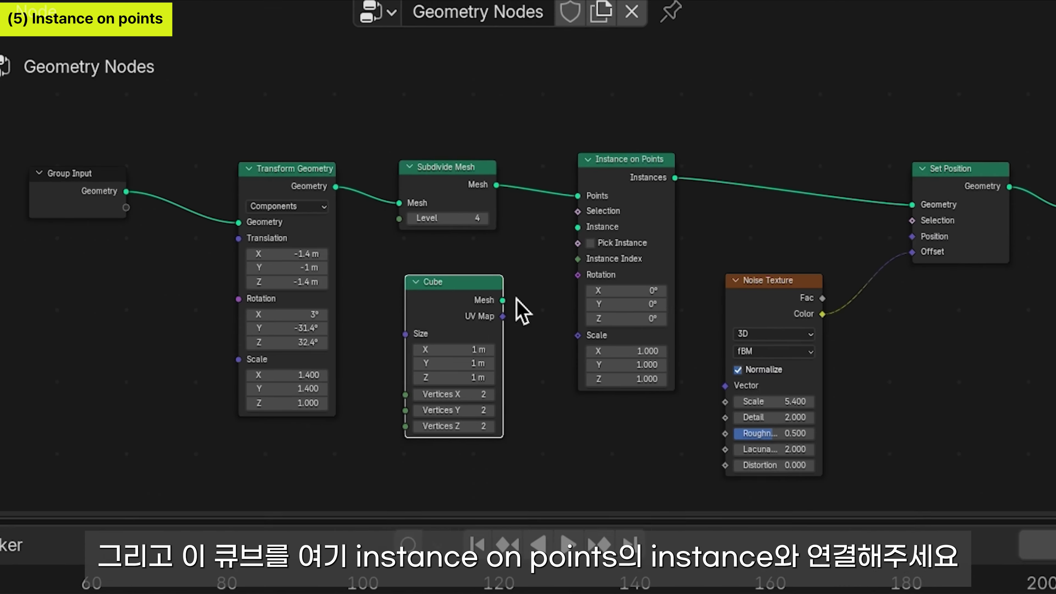
mouse_move(512, 291)
mouse_down()
mouse_move(586, 217)
mouse_move(529, 278)
mouse_up()
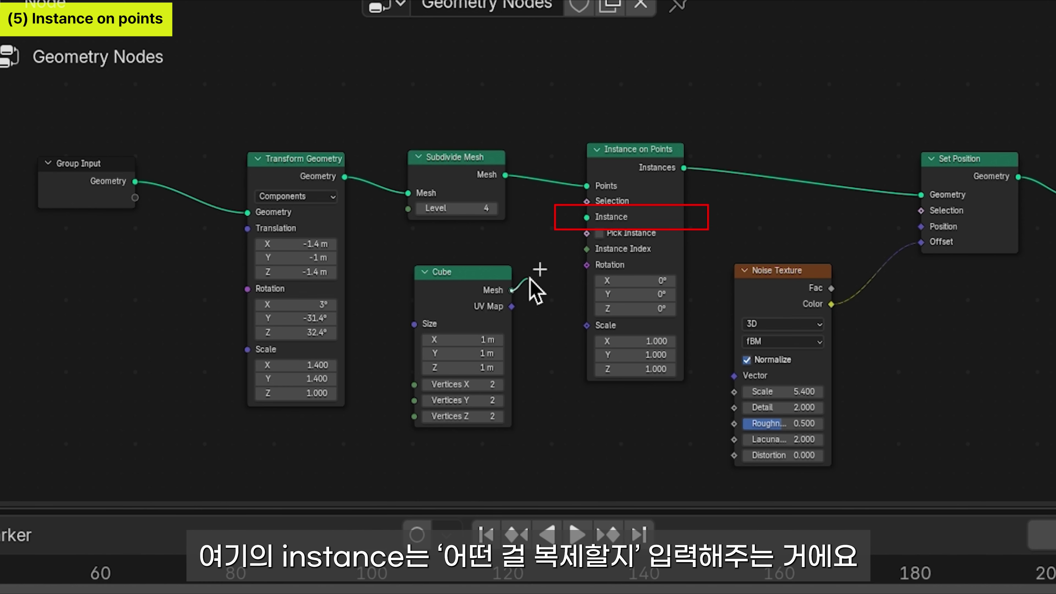
drag(530, 277, 586, 218)
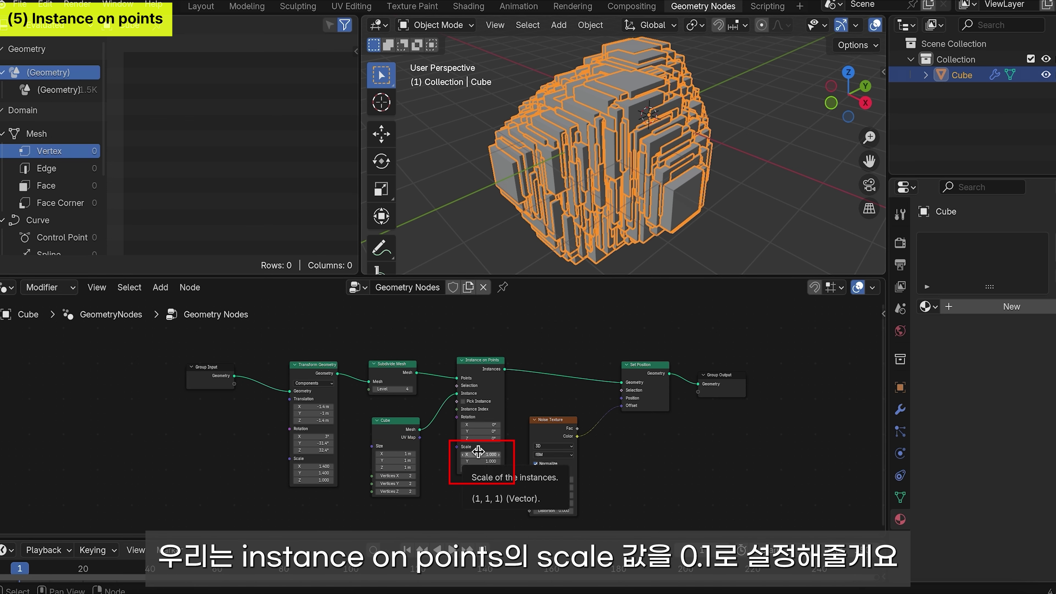
Step: Set the cube instances' scale to 0.1 on X, Y and Z in the Instance on Points node
drag(485, 455, 485, 468)
text(0.1)
key(Return)
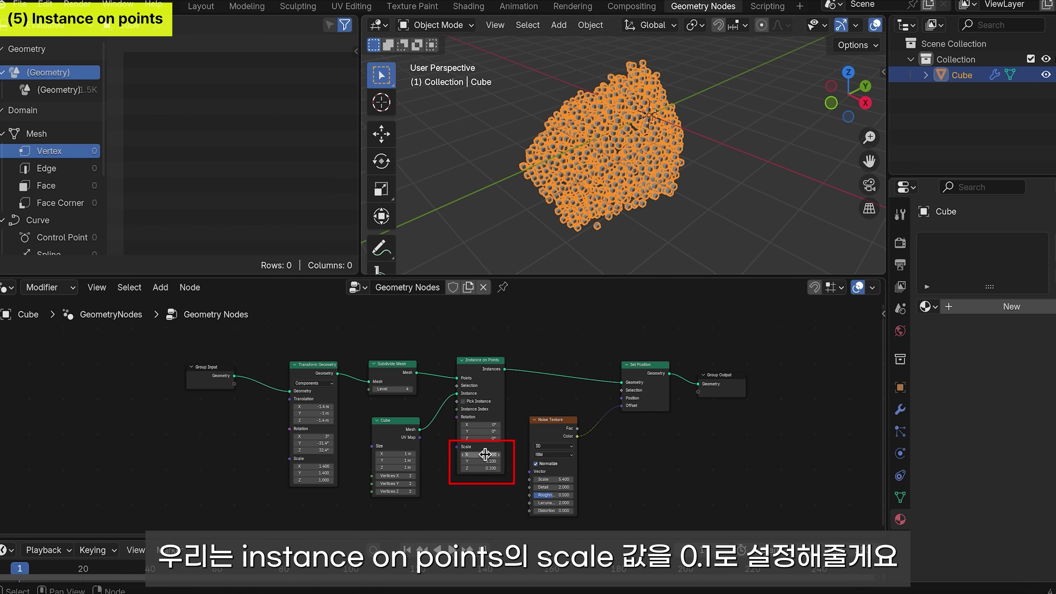
scroll(645, 186, up, 9)
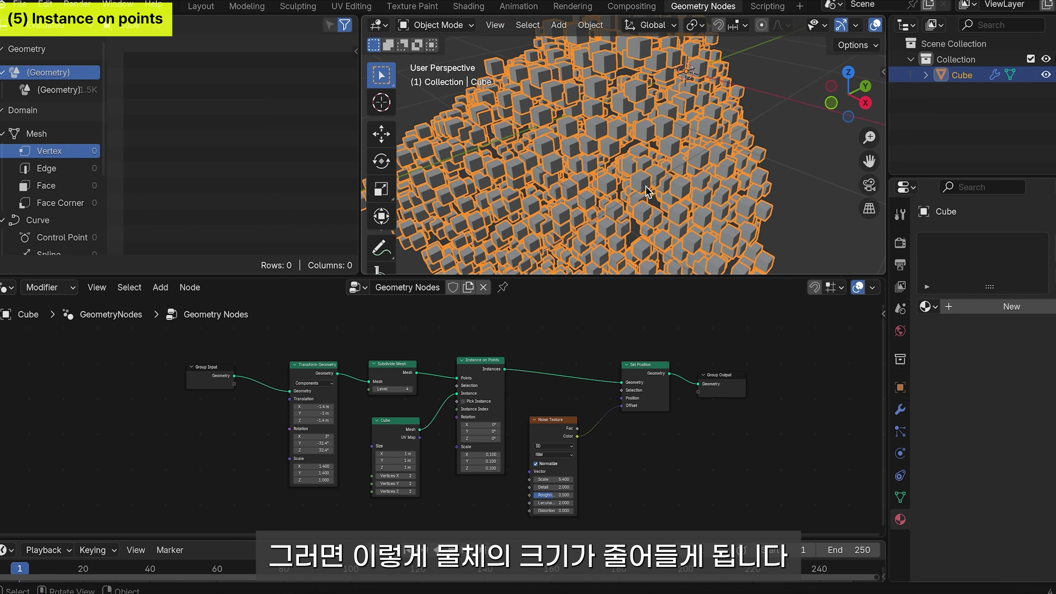
scroll(646, 188, down, 7)
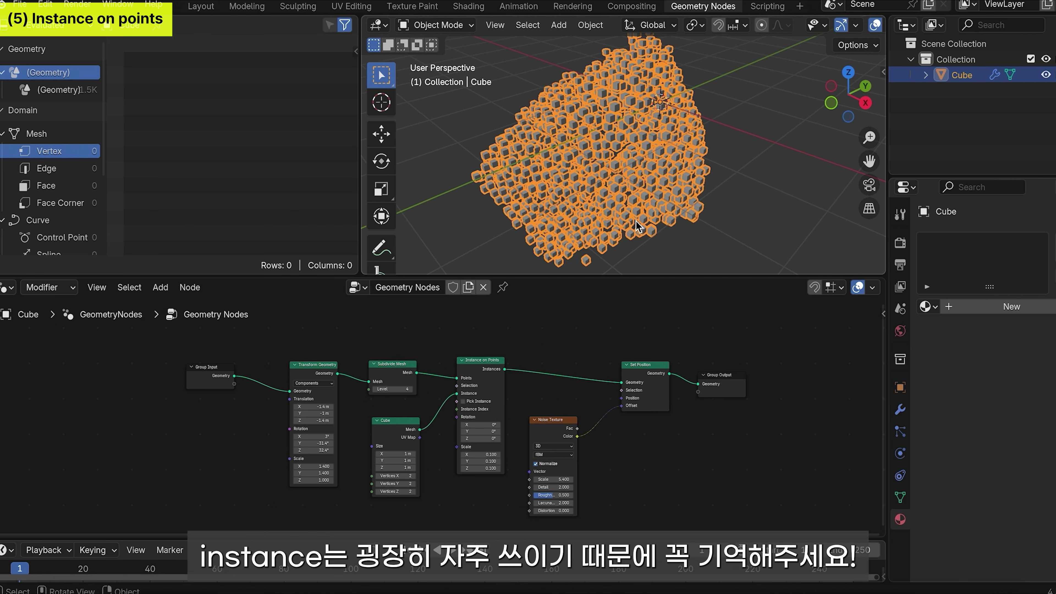
scroll(636, 222, up, 3)
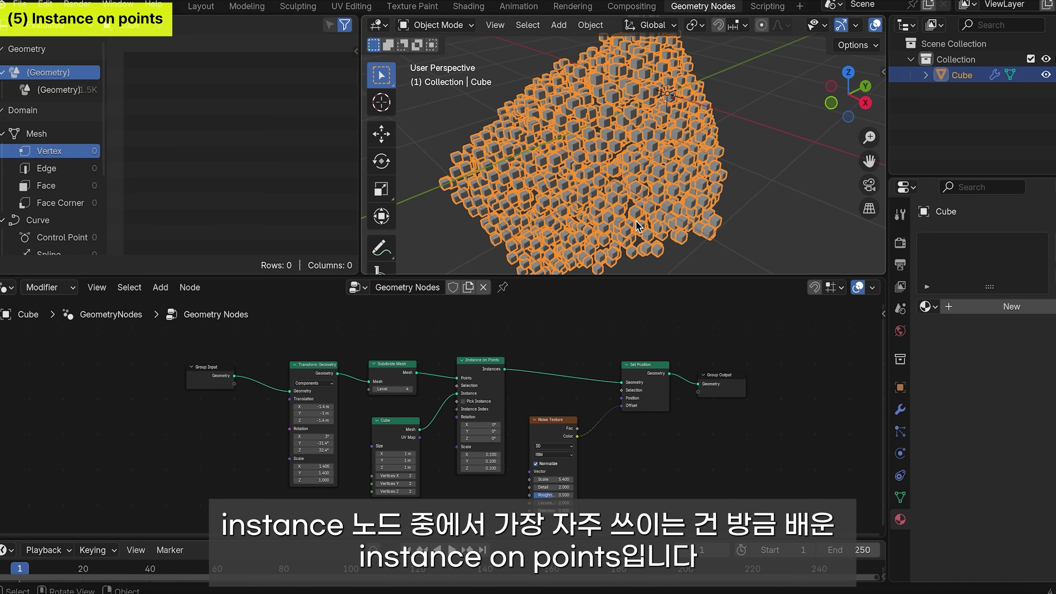
scroll(638, 225, down, 3)
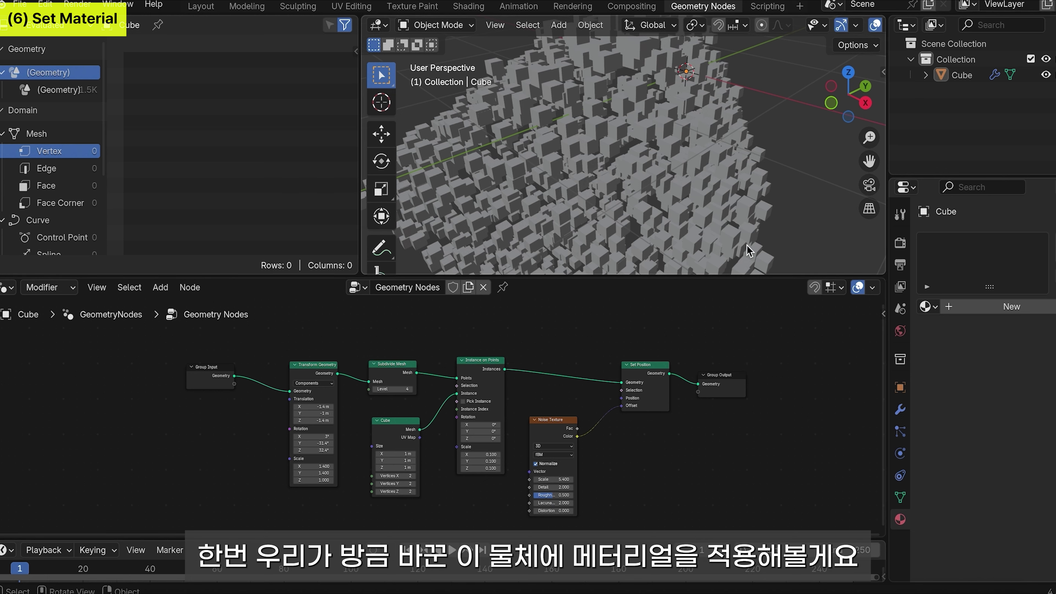
Step: Create a new material for the cube object and set its base color to red
click(993, 307)
click(1019, 406)
click(952, 271)
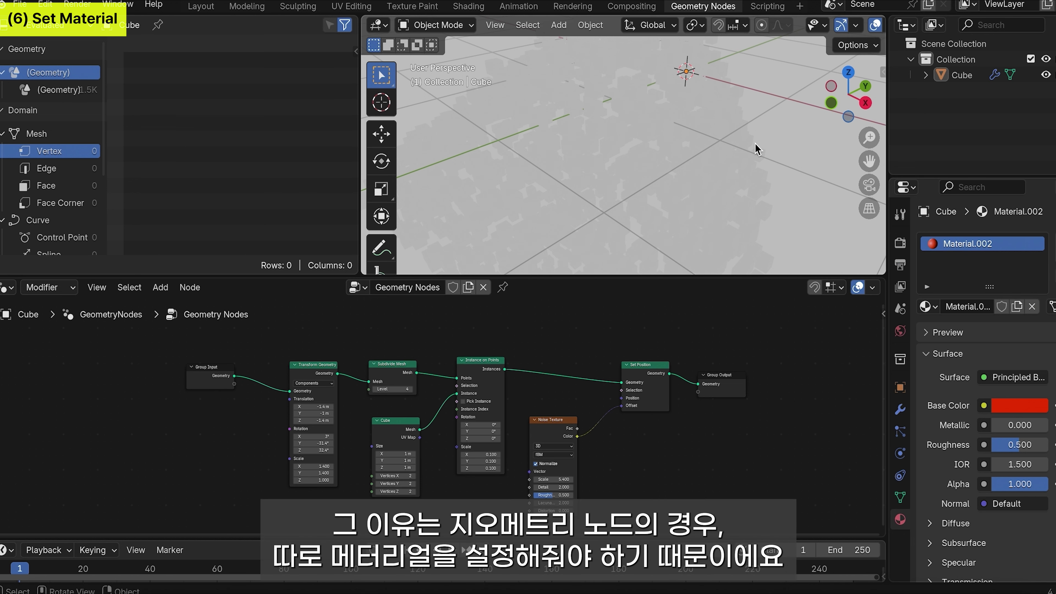
click(754, 153)
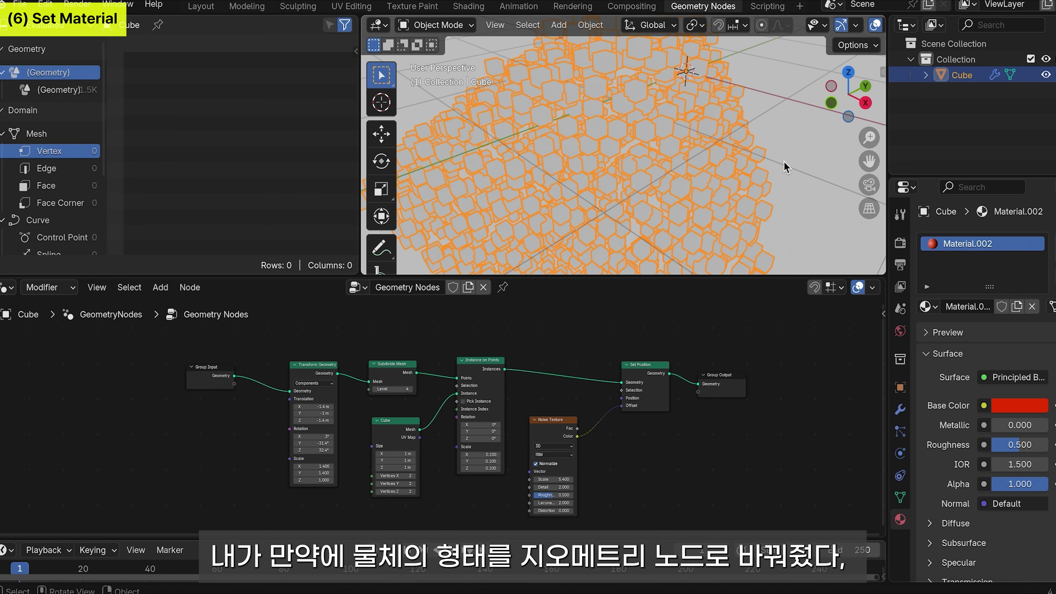
click(809, 210)
mouse_move(706, 211)
middle_down()
mouse_move(675, 217)
mouse_move(716, 217)
middle_up()
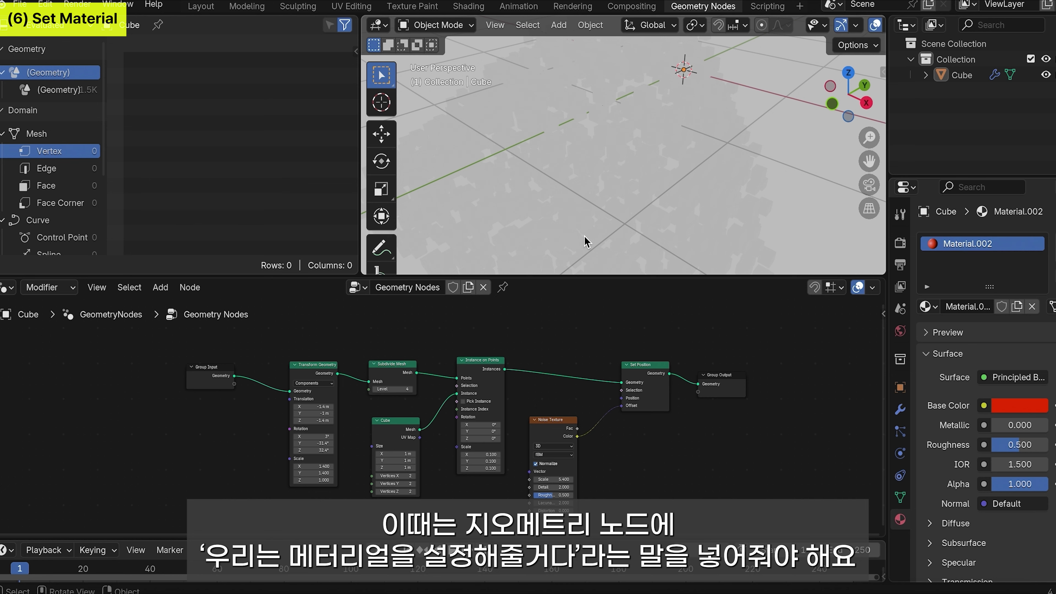
click(610, 118)
click(815, 157)
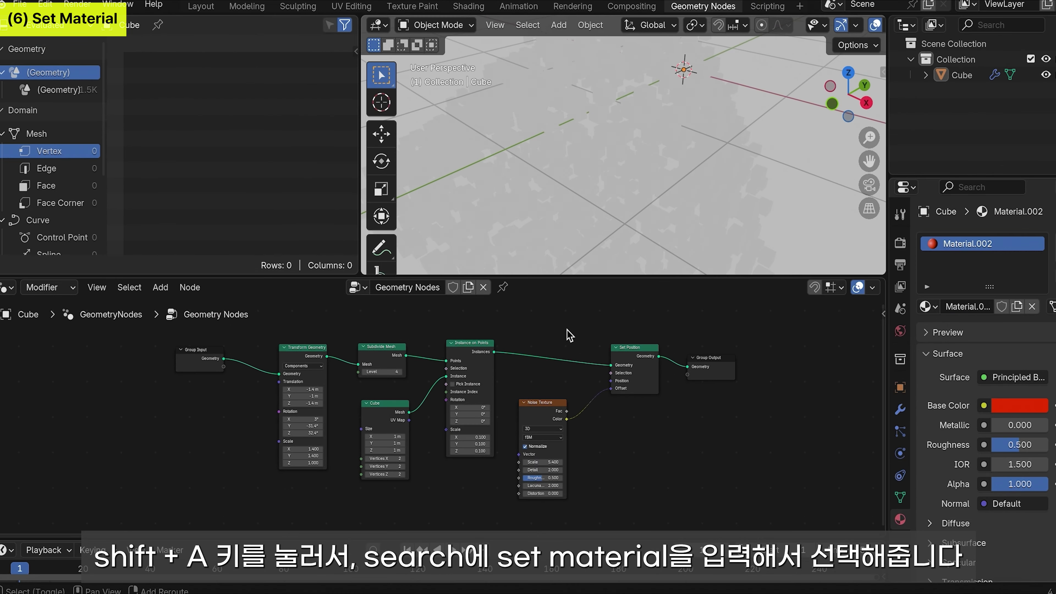
Step: Add a Set Material node and insert it between the Set Position and Group Output nodes
key(shift+a)
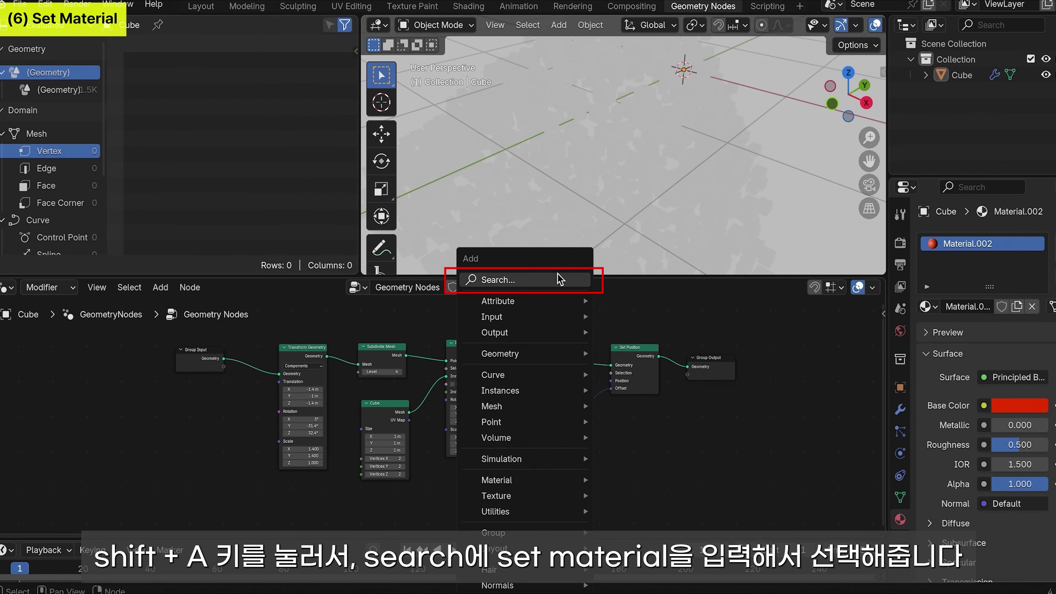
click(559, 280)
text(set ma)
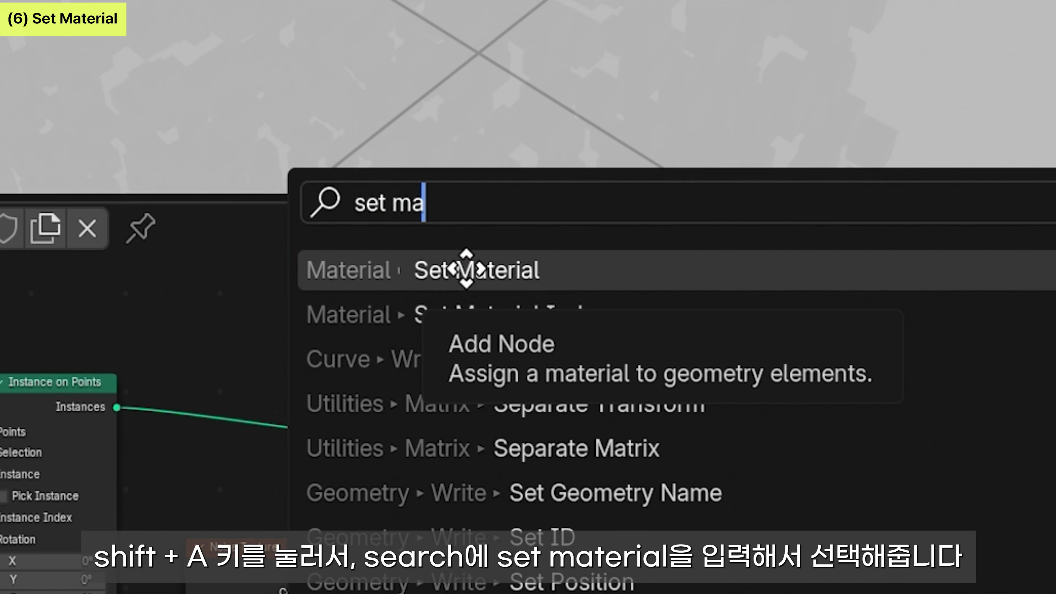
click(466, 269)
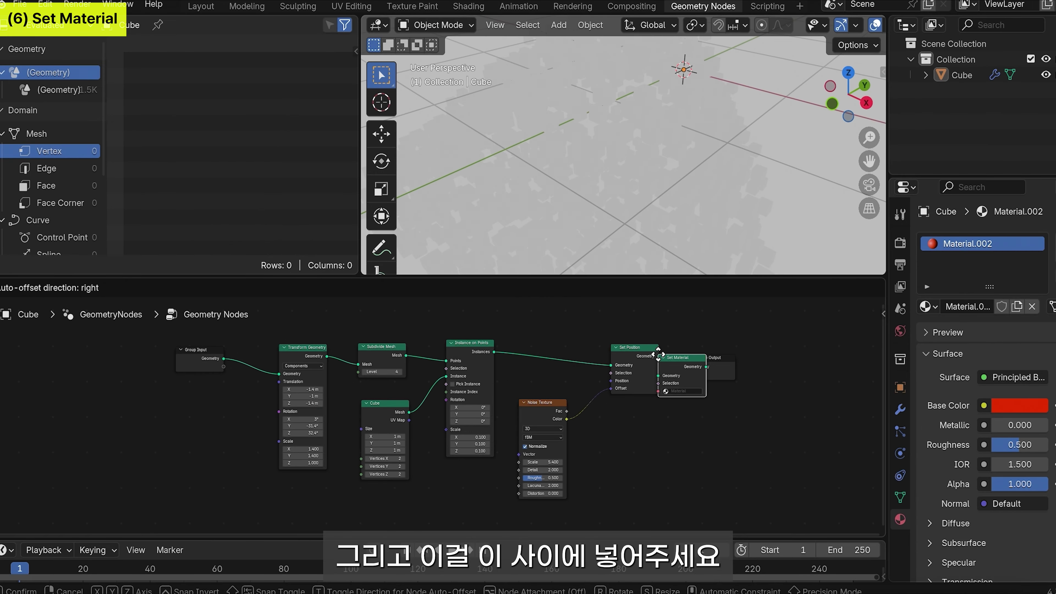
click(659, 356)
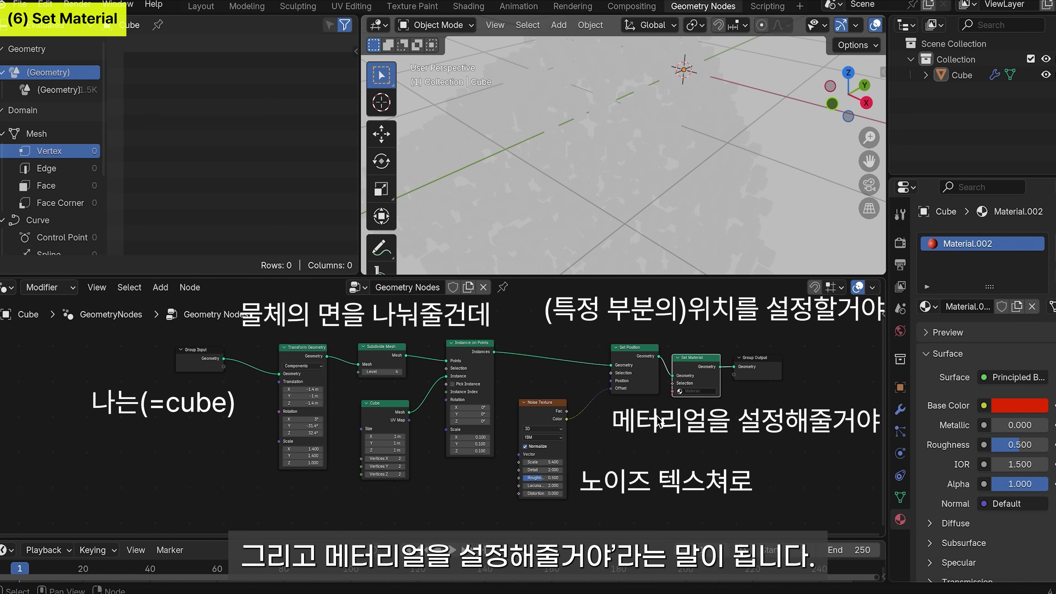
Step: Assign Material.002 in the Set Material node so the cube instances take the red material
click(683, 394)
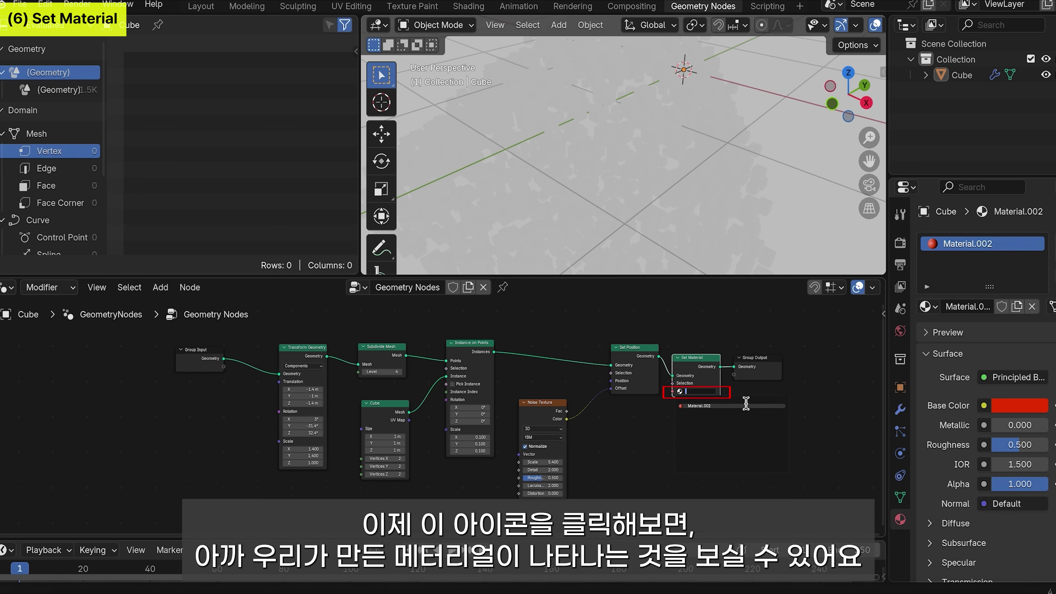
click(747, 405)
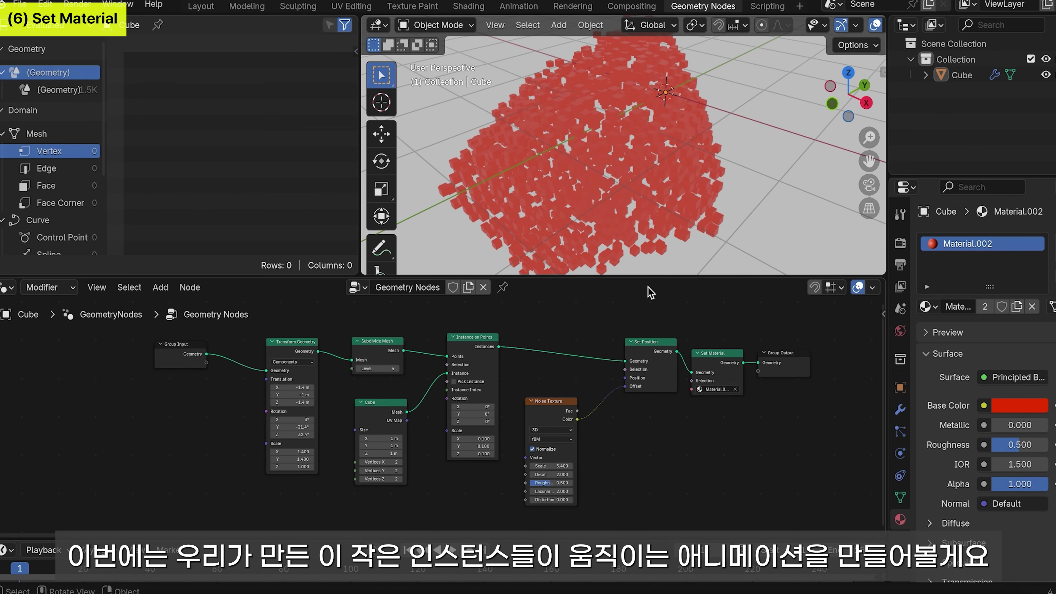
right_click(631, 177)
scroll(721, 190, down, 2)
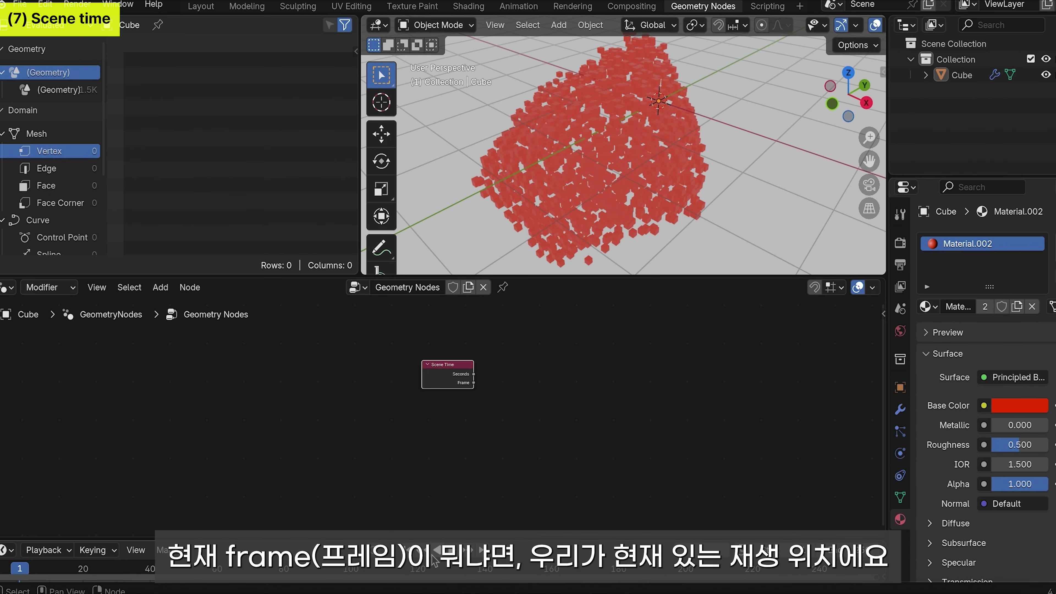
Step: Enlarge the timeline, play the animation, and stop it back at the first frame
drag(428, 536, 431, 455)
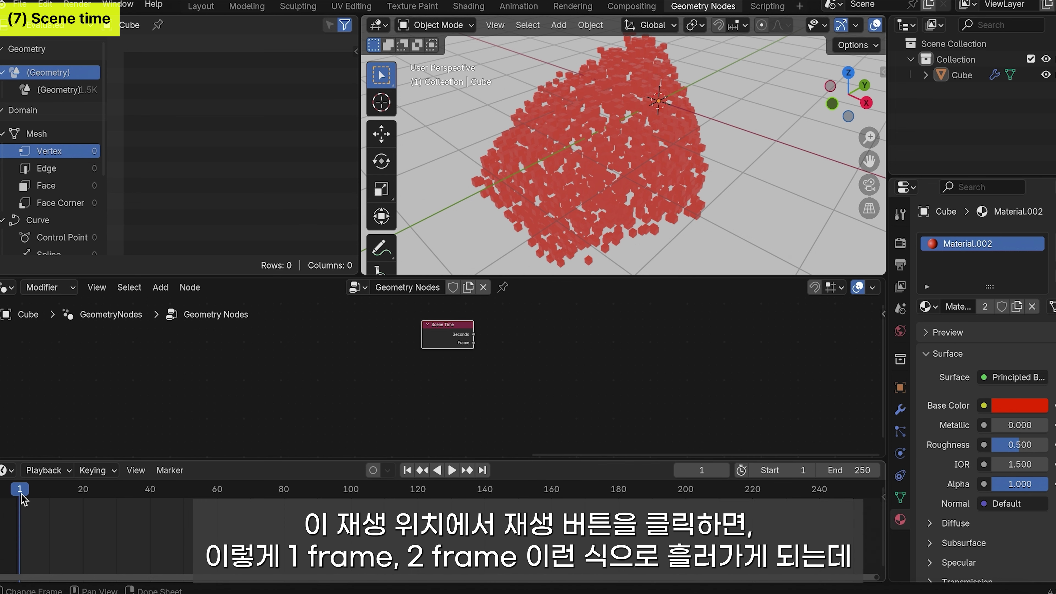
click(453, 471)
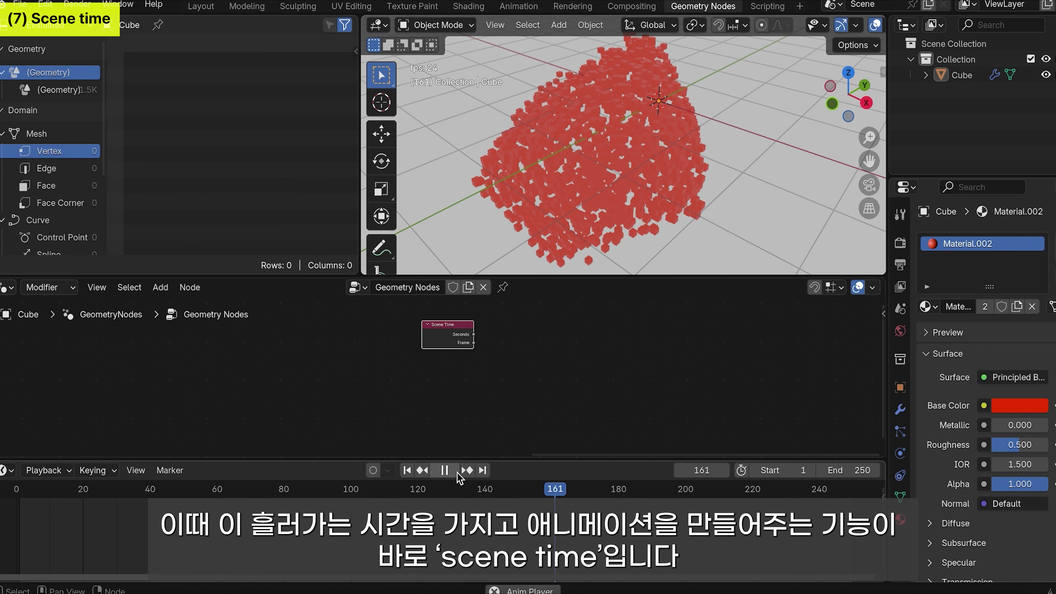
click(443, 472)
click(409, 470)
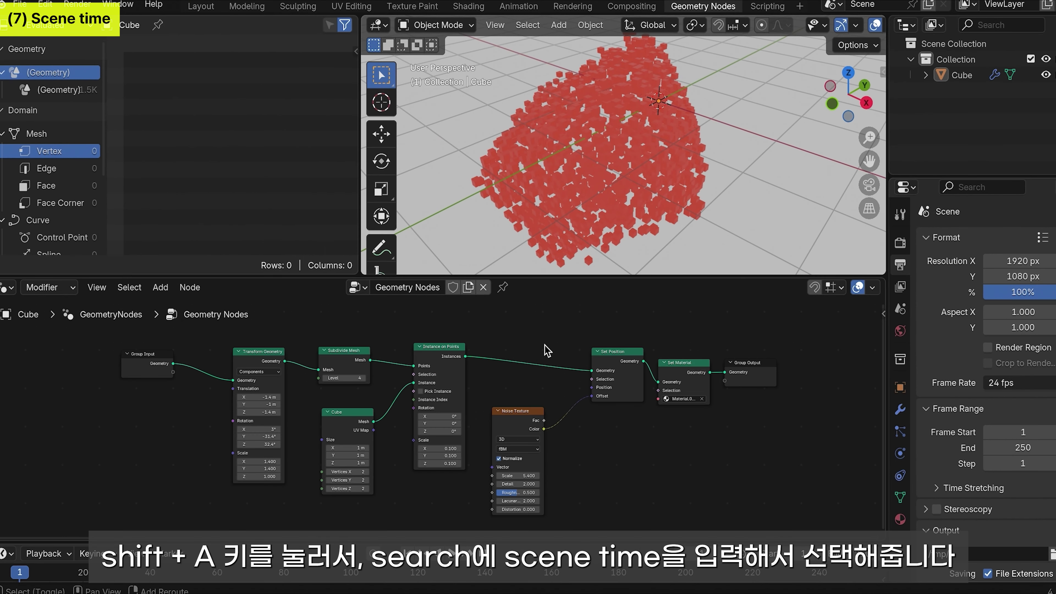
Step: Add a Scene Time node and connect its Seconds output to the Scale input of the Noise Texture node
key(shift+a)
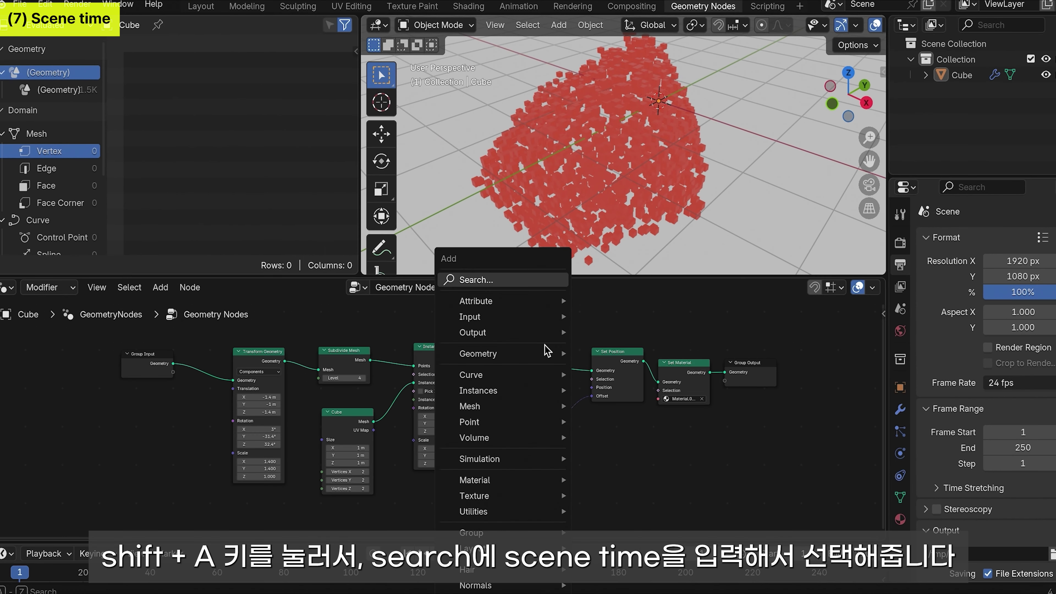
click(516, 281)
text(scene)
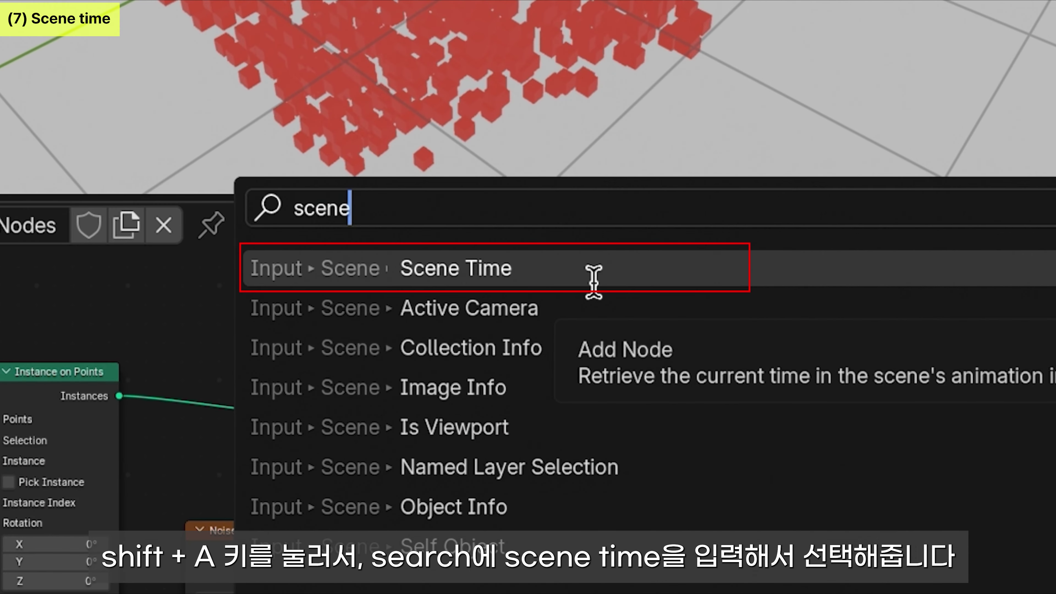
click(594, 281)
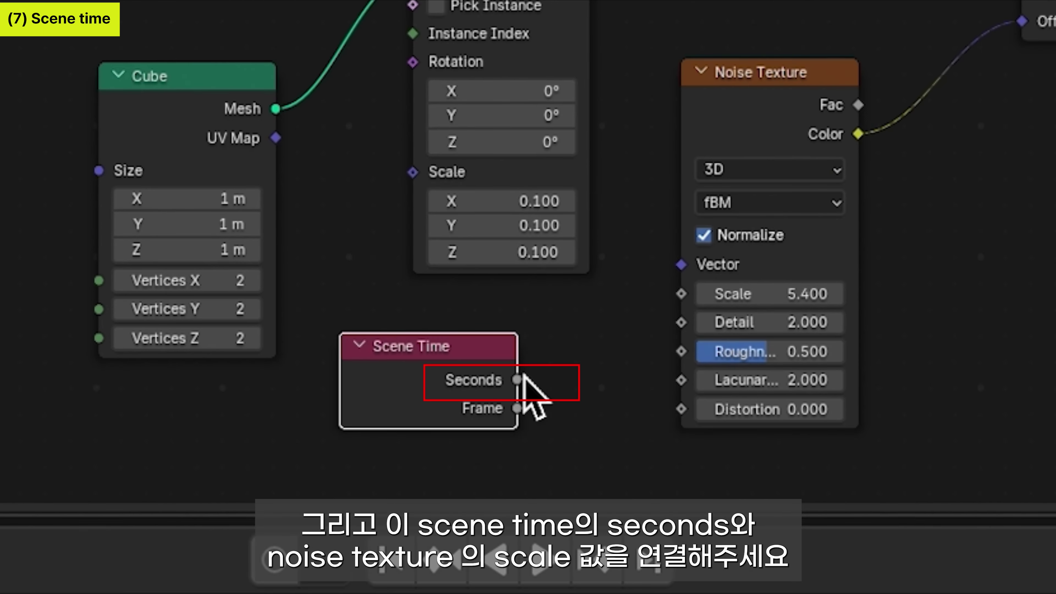
drag(523, 375, 681, 300)
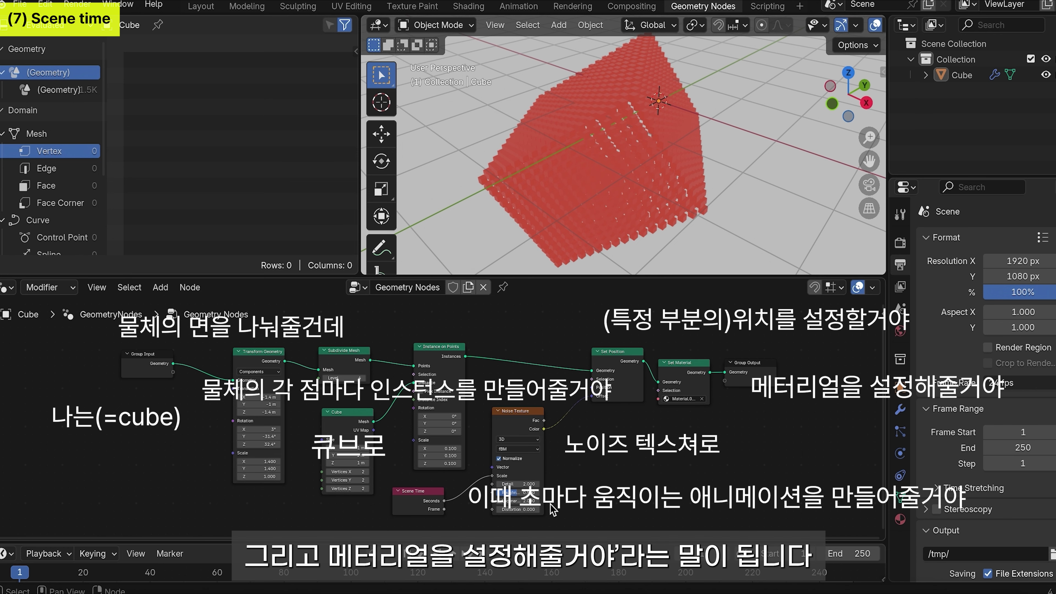
Step: Play the animation and examine the moving cube instances up close from different angles
click(454, 554)
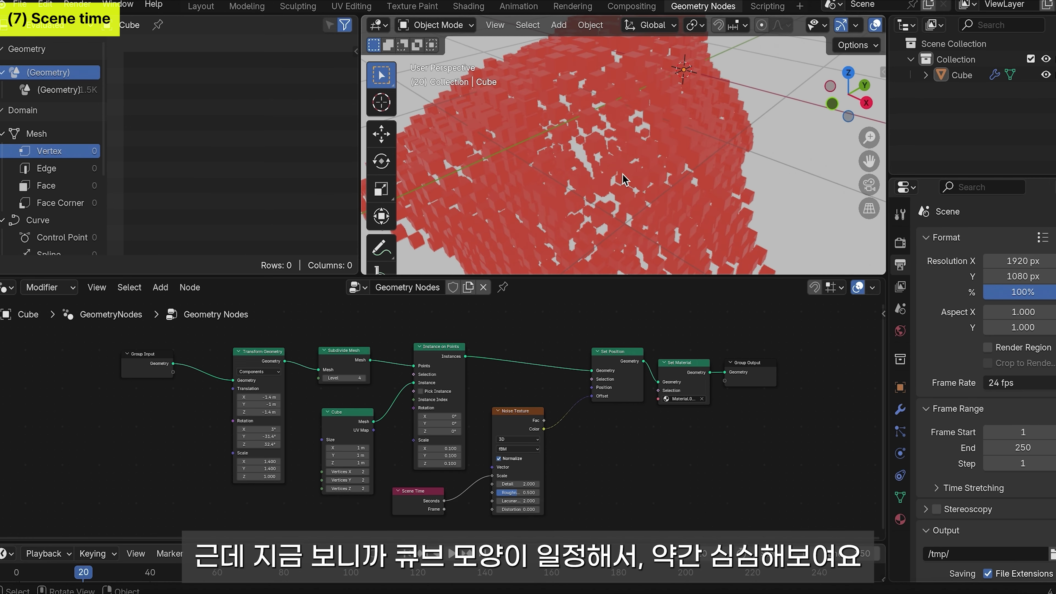
middle_drag(540, 179, 571, 155)
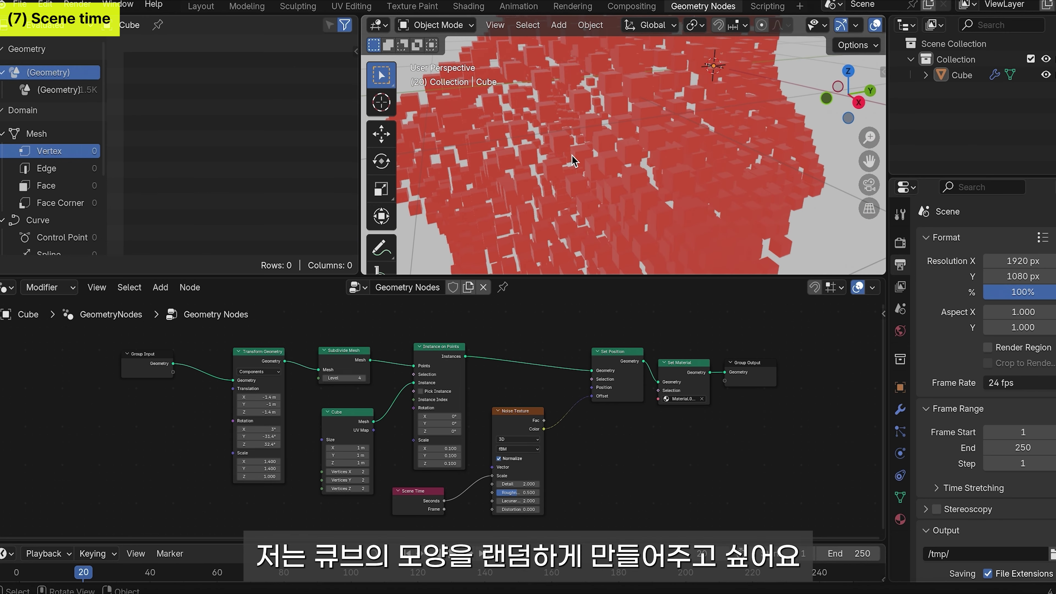
scroll(585, 160, down, 3)
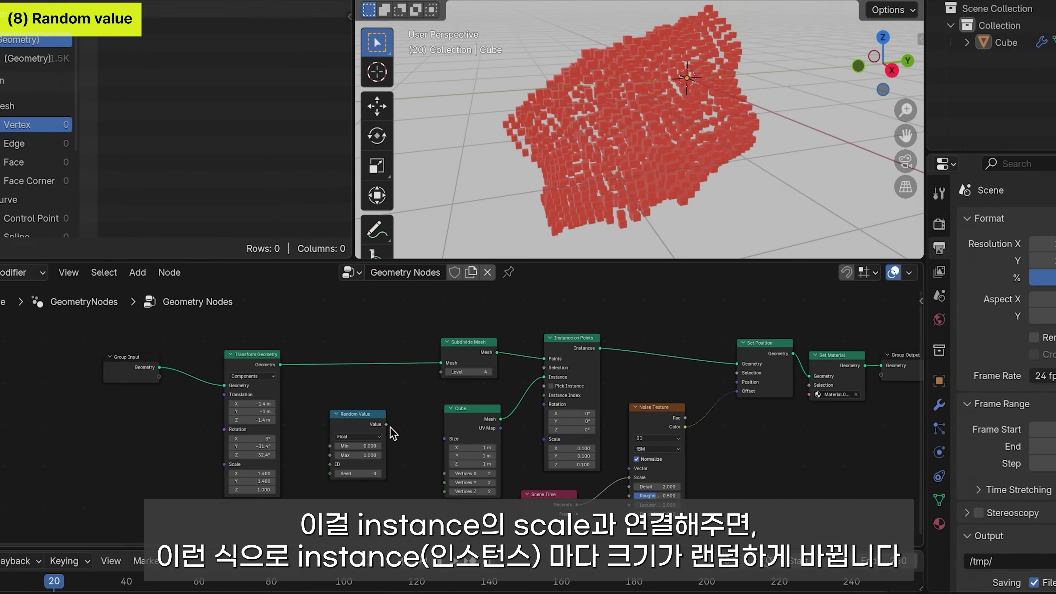
Step: Try connecting the Random Value node's Value output to the Scale input of Instance on Points
drag(390, 428, 535, 441)
middle_drag(601, 177, 651, 179)
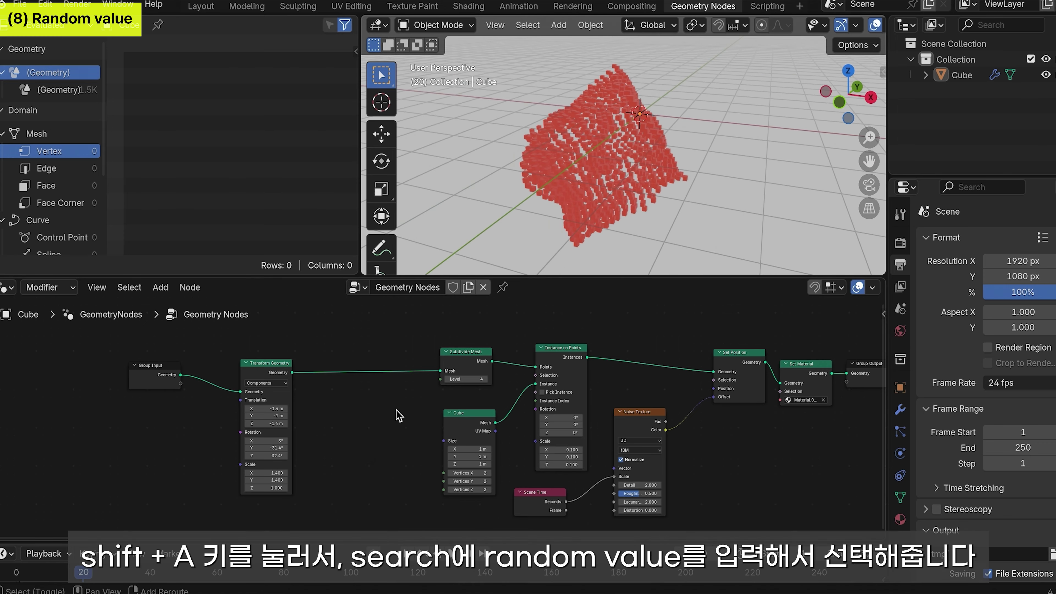
Step: Add a Random Value node and connect its Value output to the Scale input of Instance on Points
key(shift+a)
mouse_move(398, 414)
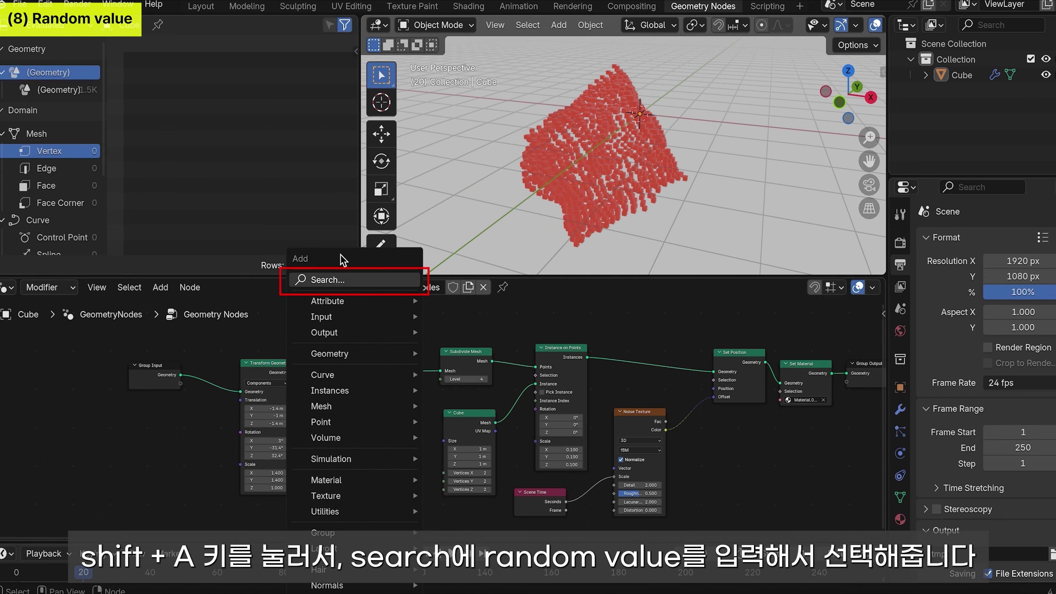
click(339, 279)
text(rando)
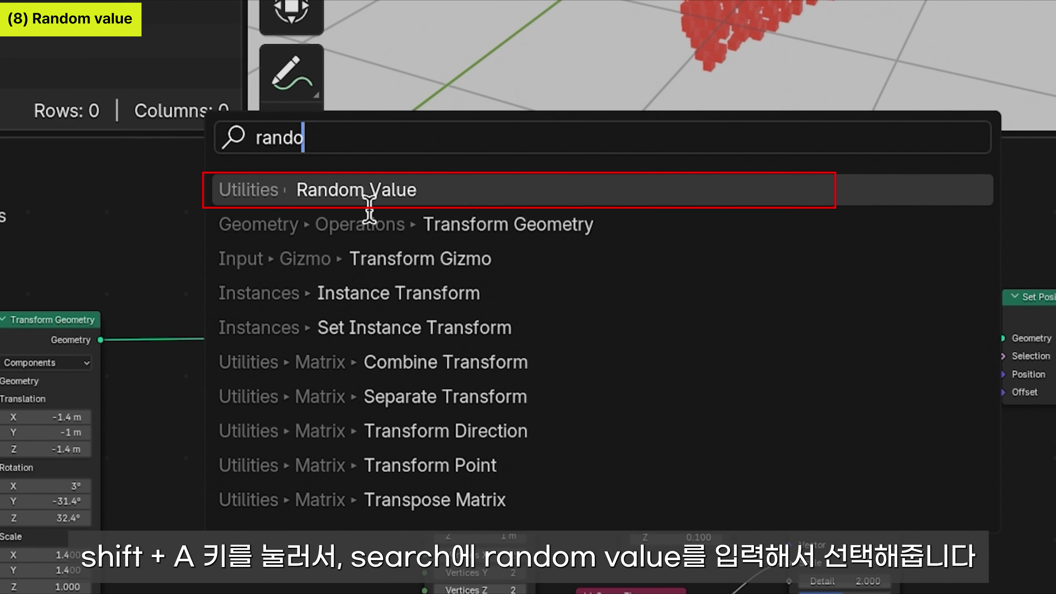
click(458, 190)
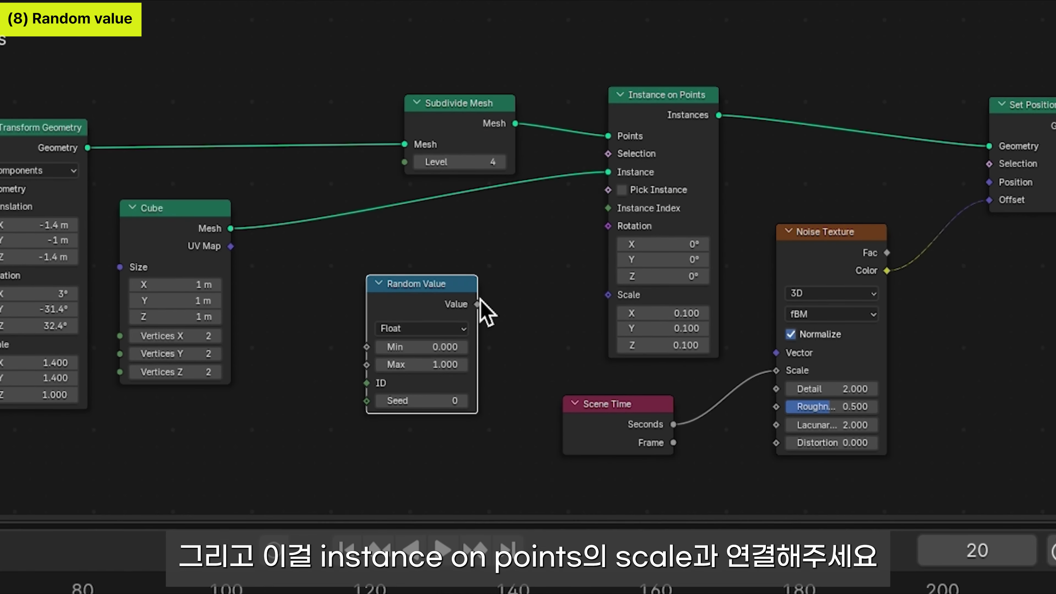
drag(478, 304, 608, 295)
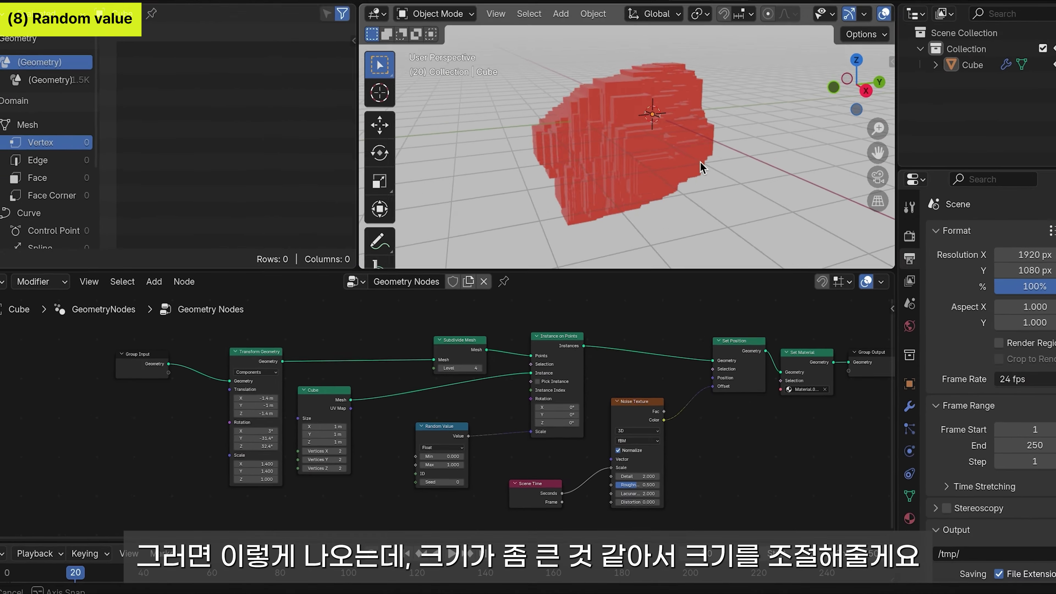
Step: Set the Random Value node's Max to 0.2 and inspect the resized cube instances
middle_drag(701, 168, 756, 168)
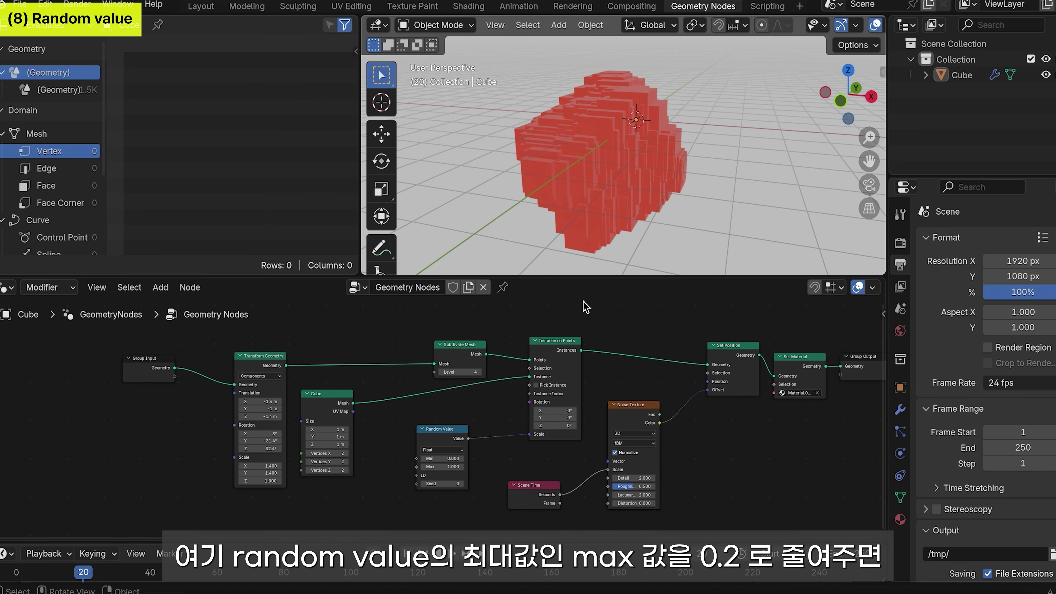
click(439, 467)
text(0.)
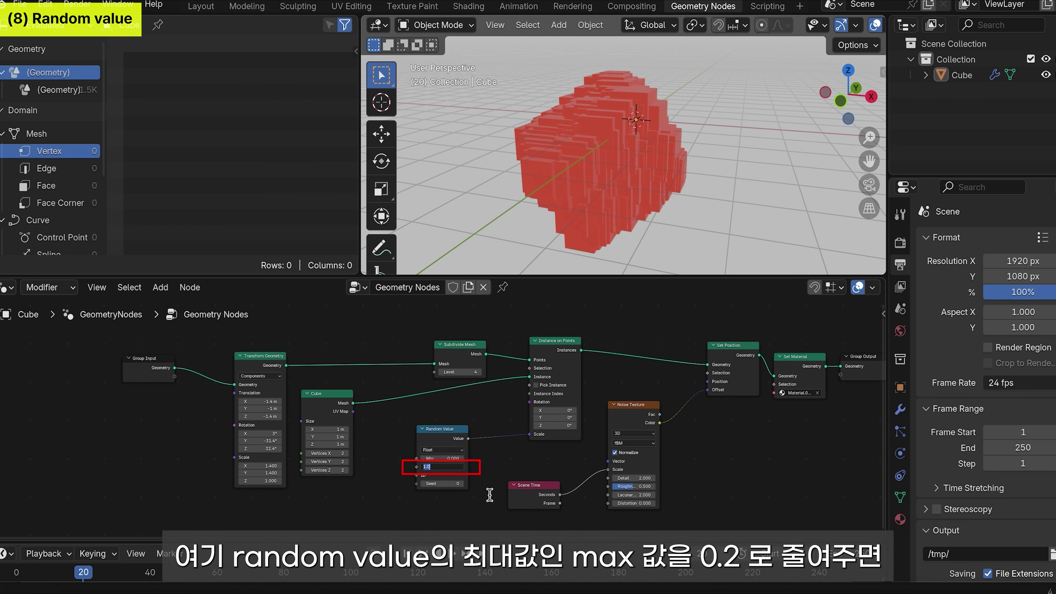
text(2)
key(Return)
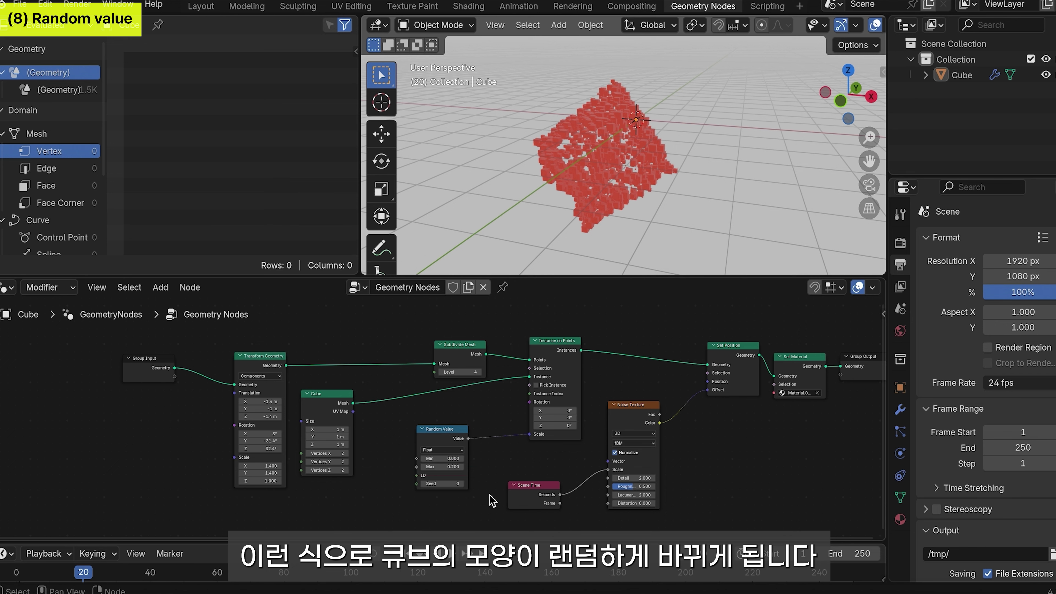
scroll(611, 177, up, 4)
middle_drag(611, 177, 468, 184)
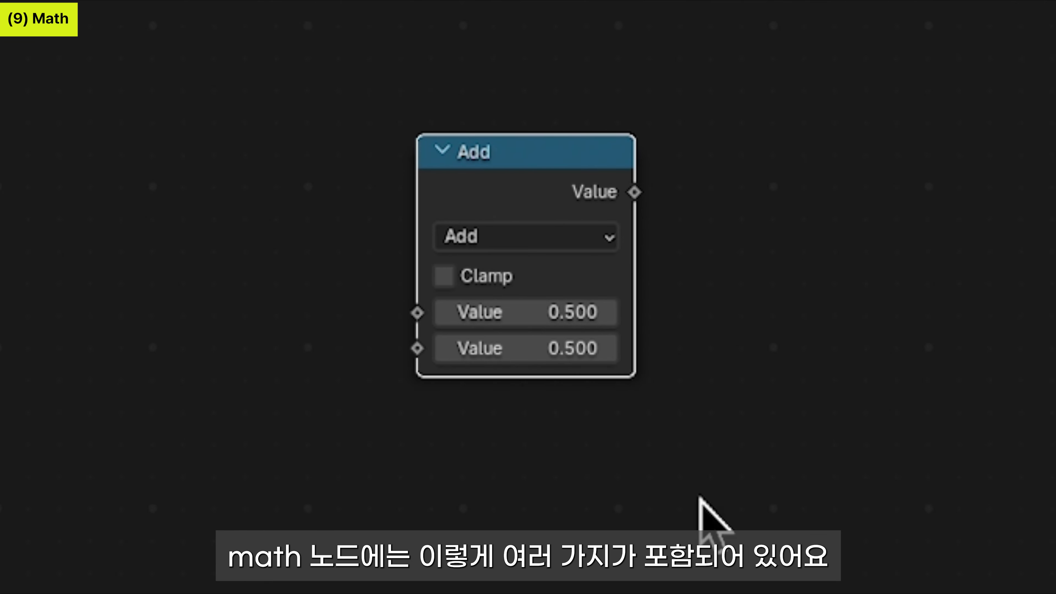
Step: Set the standalone Math node to the Add operation with values 5 and 3
click(573, 244)
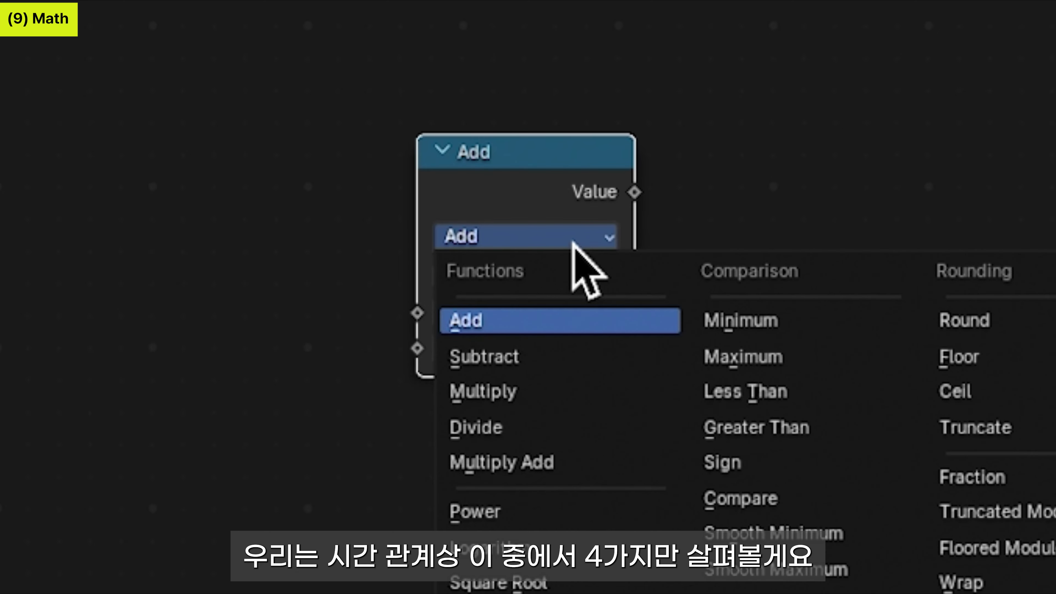
click(526, 317)
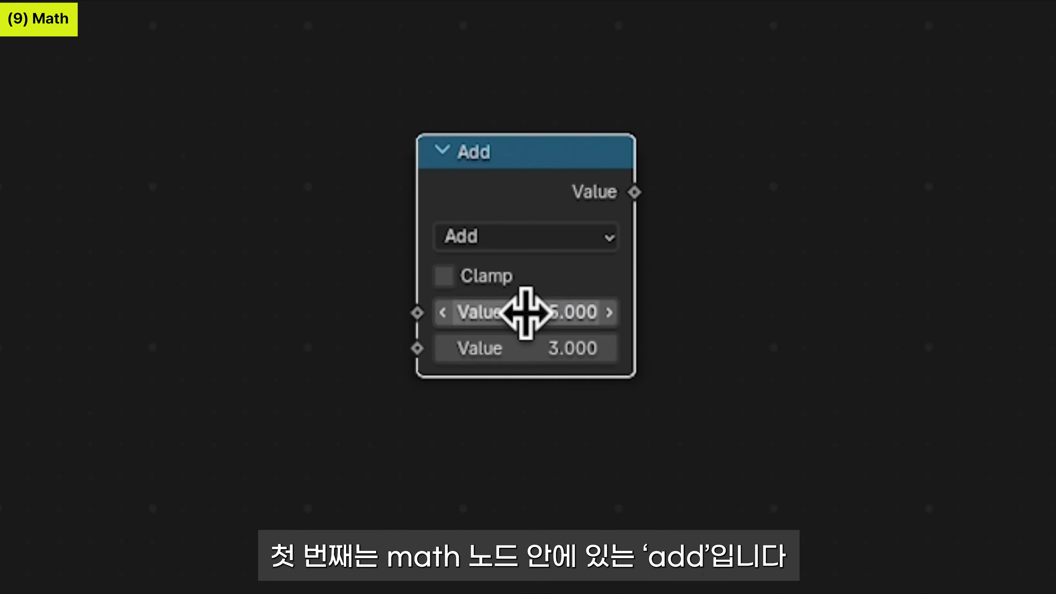
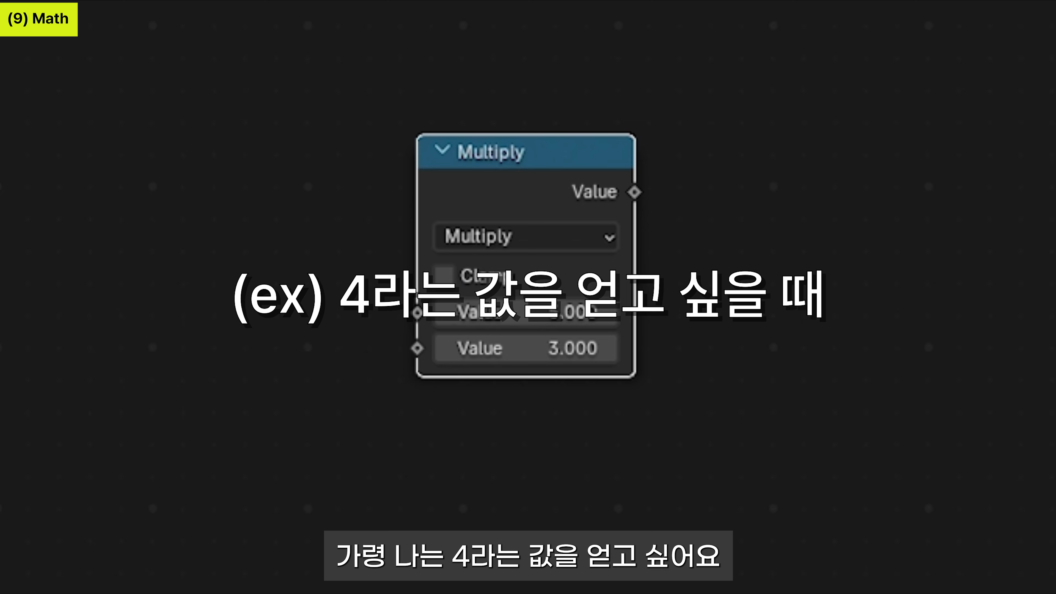
Step: Set both values of the standalone Multiply math node to 2
drag(543, 313, 547, 336)
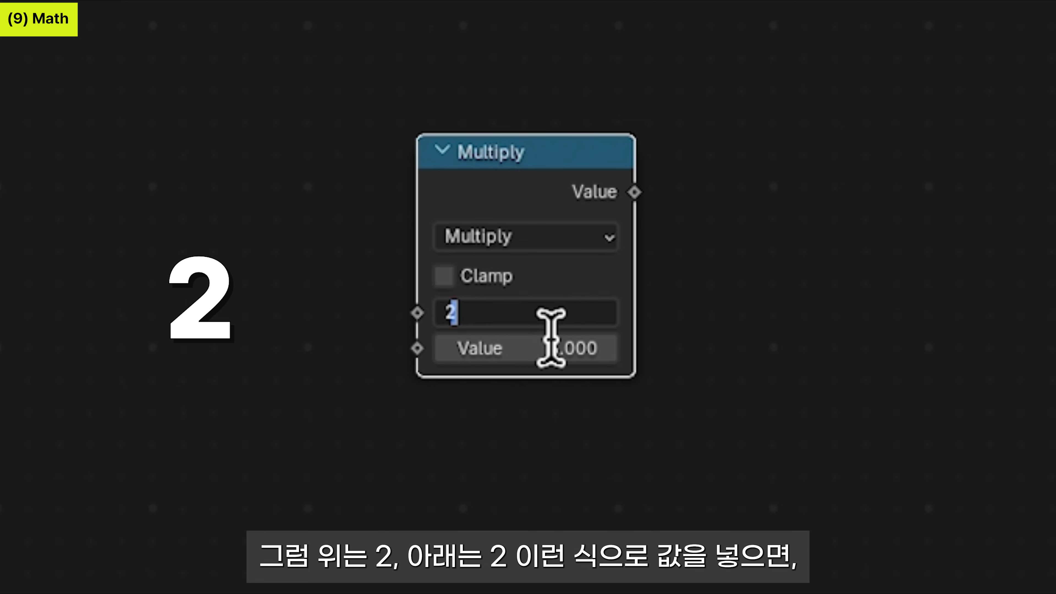
text(2)
key(Return)
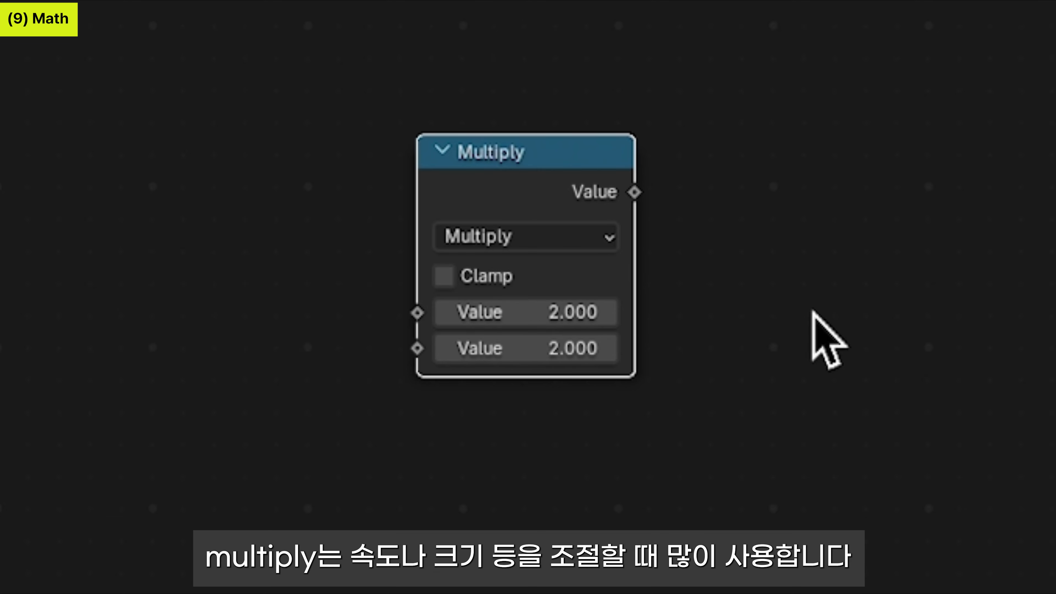
Step: Change the standalone Math node's operation to Divide and set its values to 15 and 3
click(507, 236)
click(511, 428)
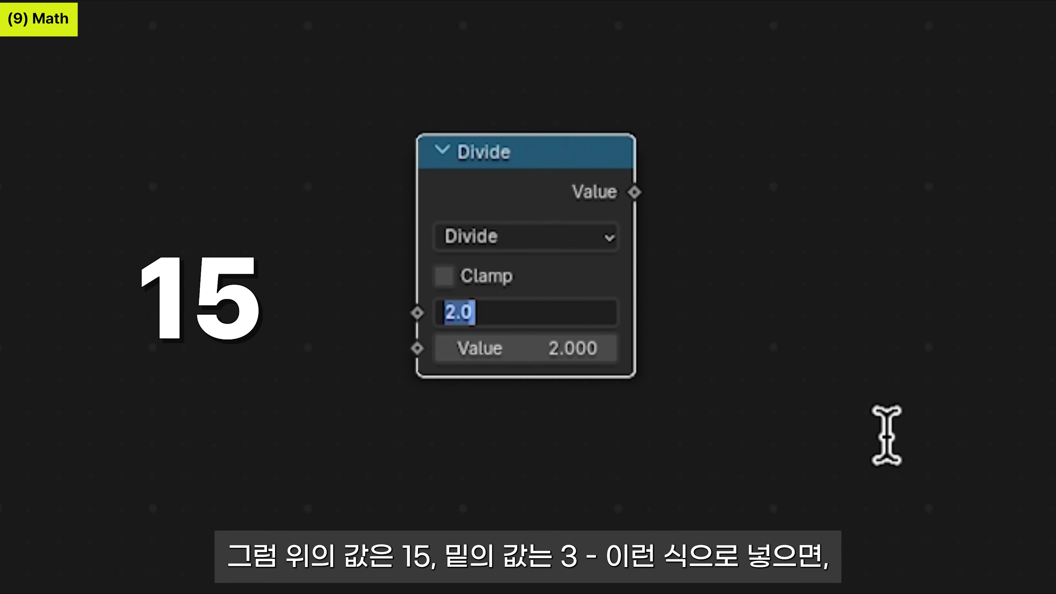
text(15)
key(Return)
click(549, 353)
text(3)
key(Return)
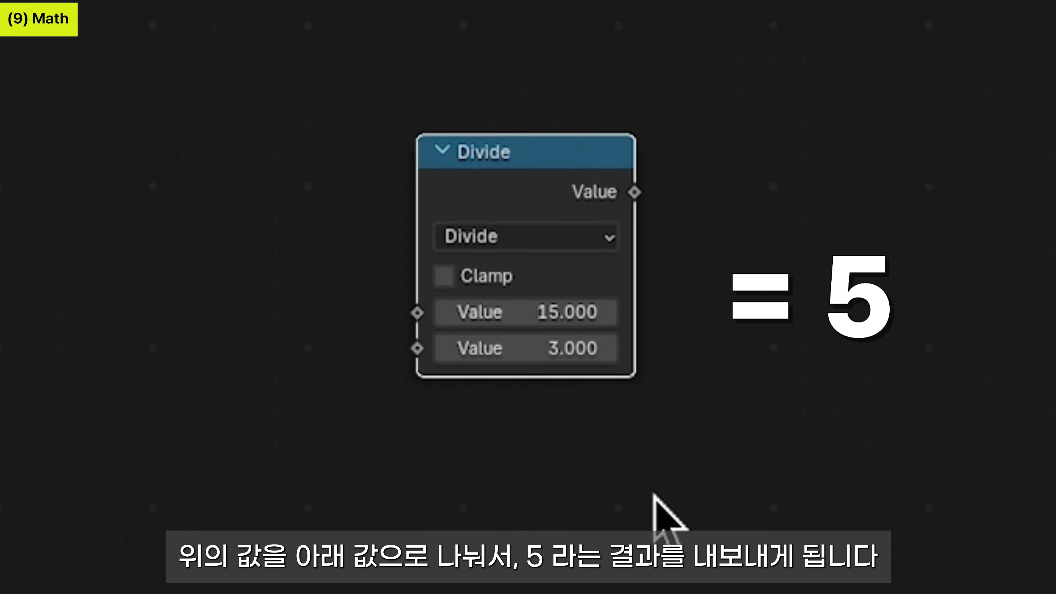
Step: Switch the standalone Math node's operation from Divide to Multiply
click(534, 237)
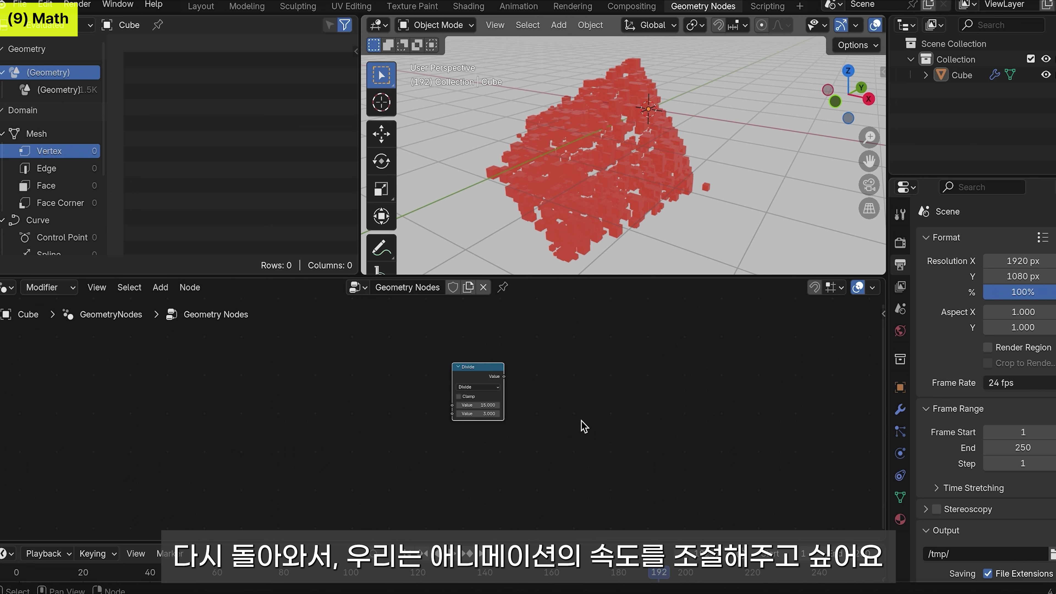
click(584, 427)
click(490, 391)
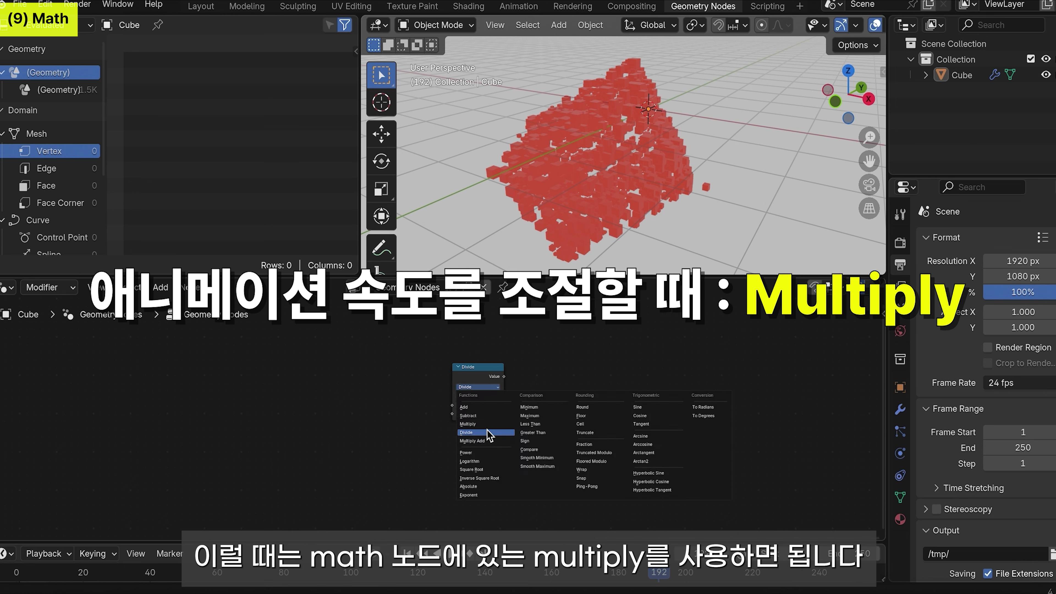
click(469, 424)
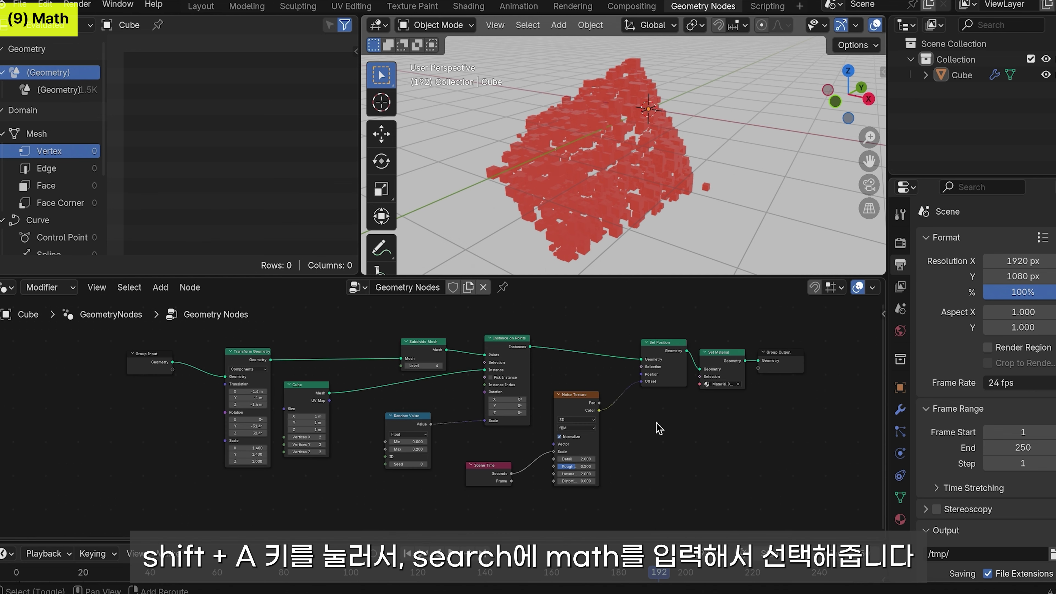
Step: Add a new Math node to the main node tree and place it beside the Noise Texture node
key(shift+a)
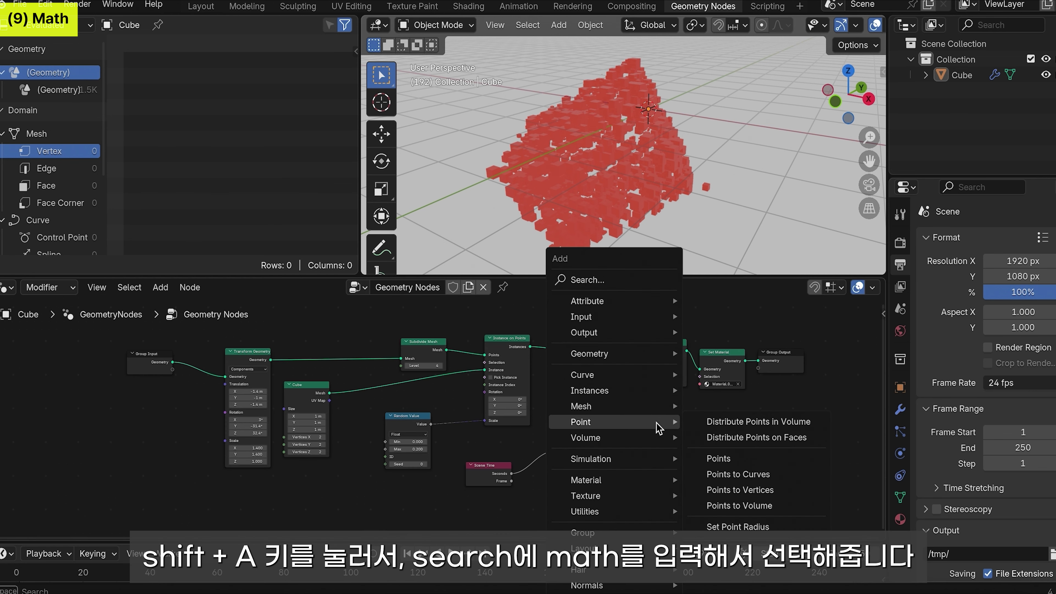
click(631, 274)
text(m)
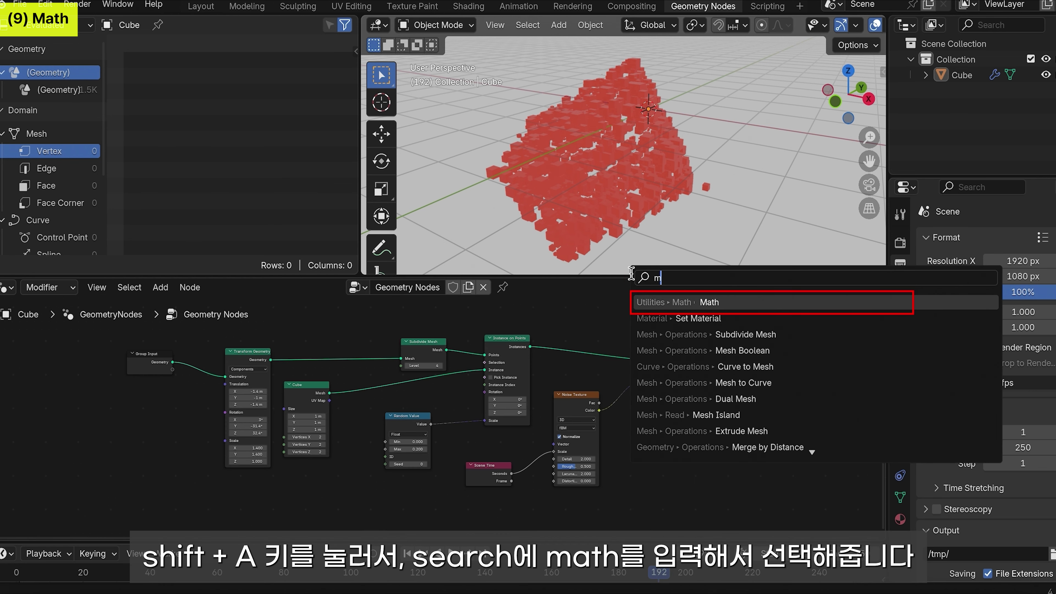
click(732, 299)
click(629, 419)
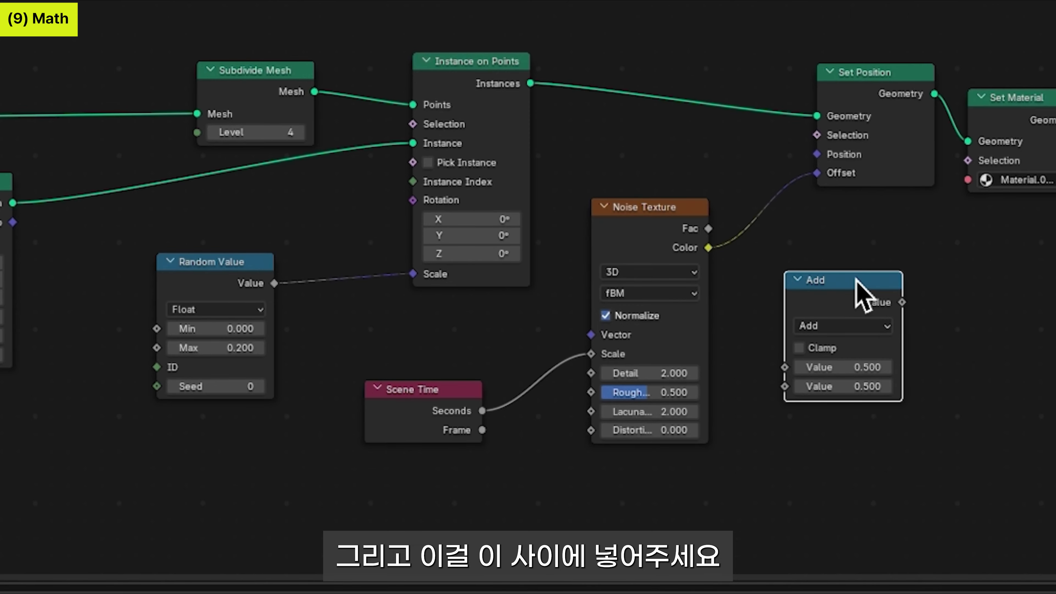
Step: Insert the Math node between Scene Time's Seconds output and the Noise Texture's Scale input, and set its operation to Multiply
drag(666, 425, 540, 450)
drag(553, 356, 576, 356)
click(570, 404)
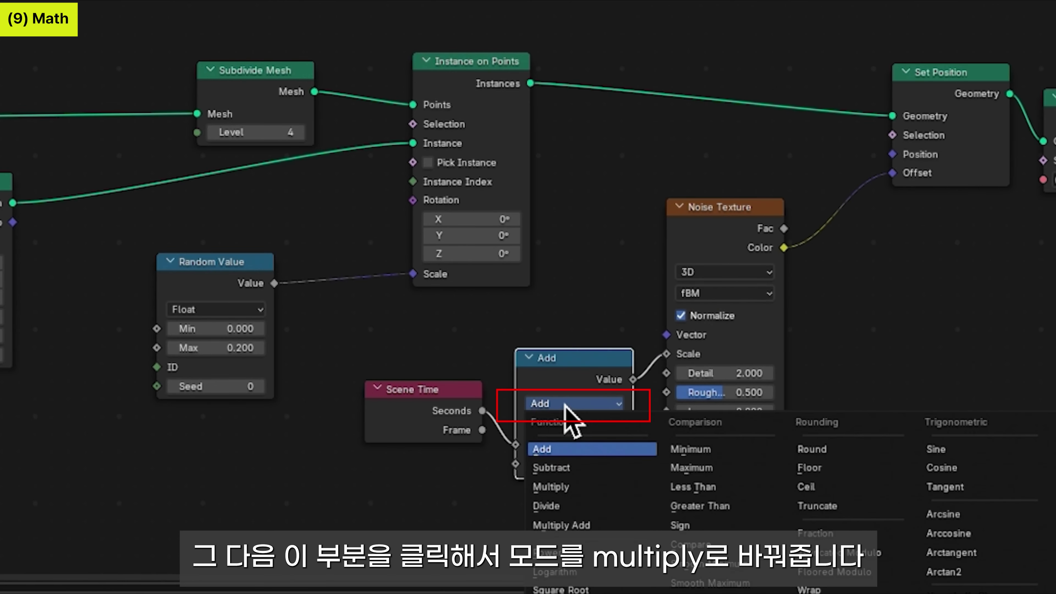
click(594, 490)
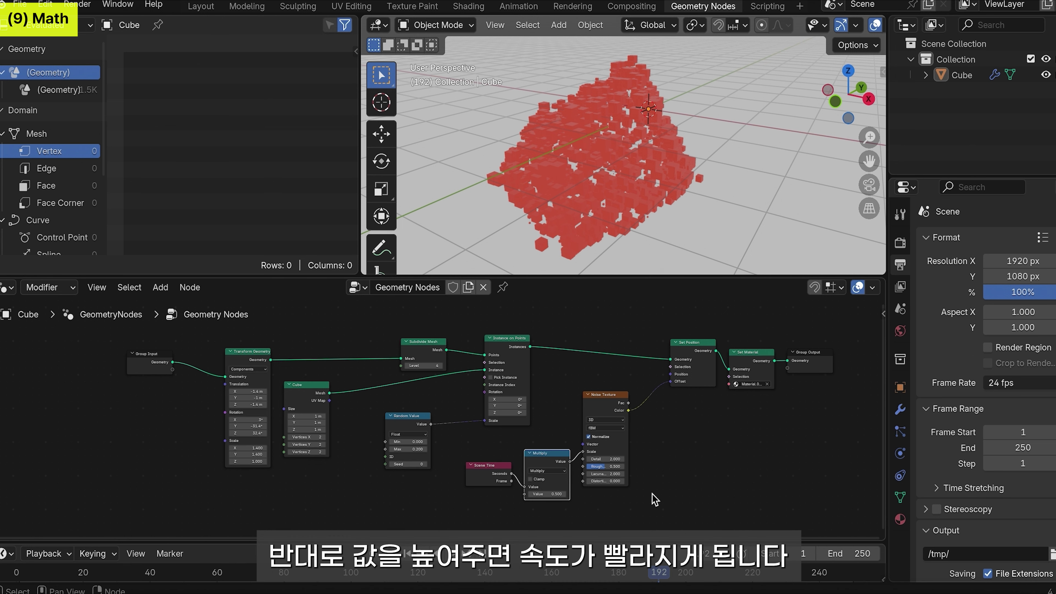
Step: Set the Multiply node's second value to 0.2 and play back the animation
double_click(547, 494)
text(0.2)
key(Return)
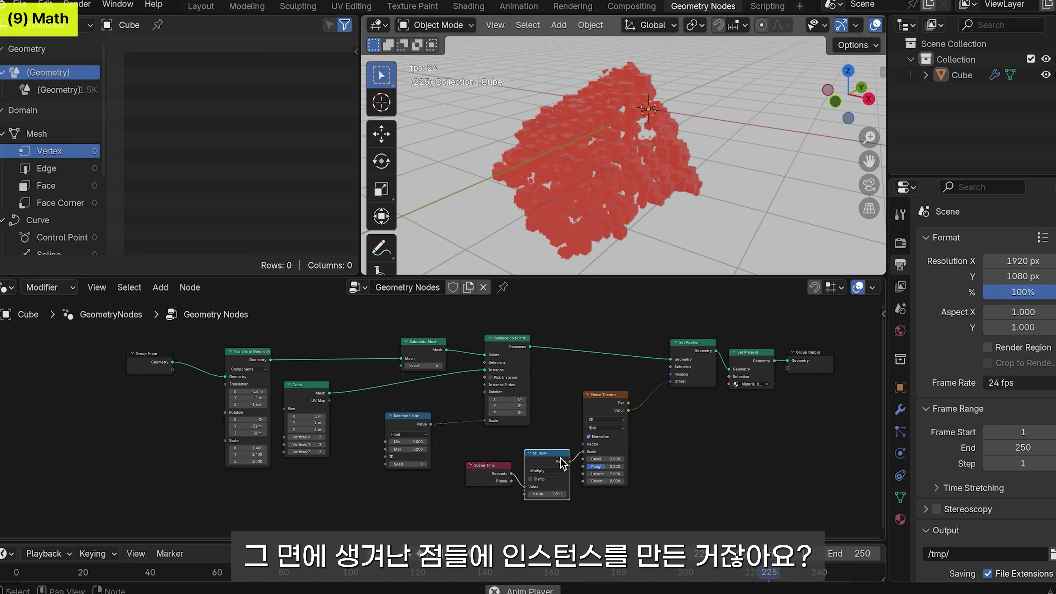
key(space)
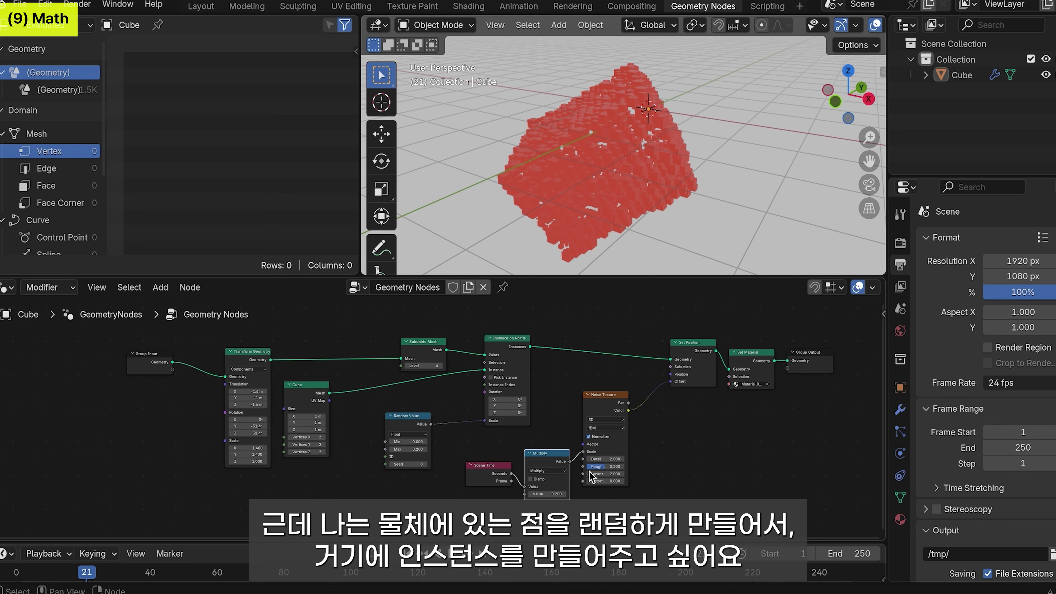
key(space)
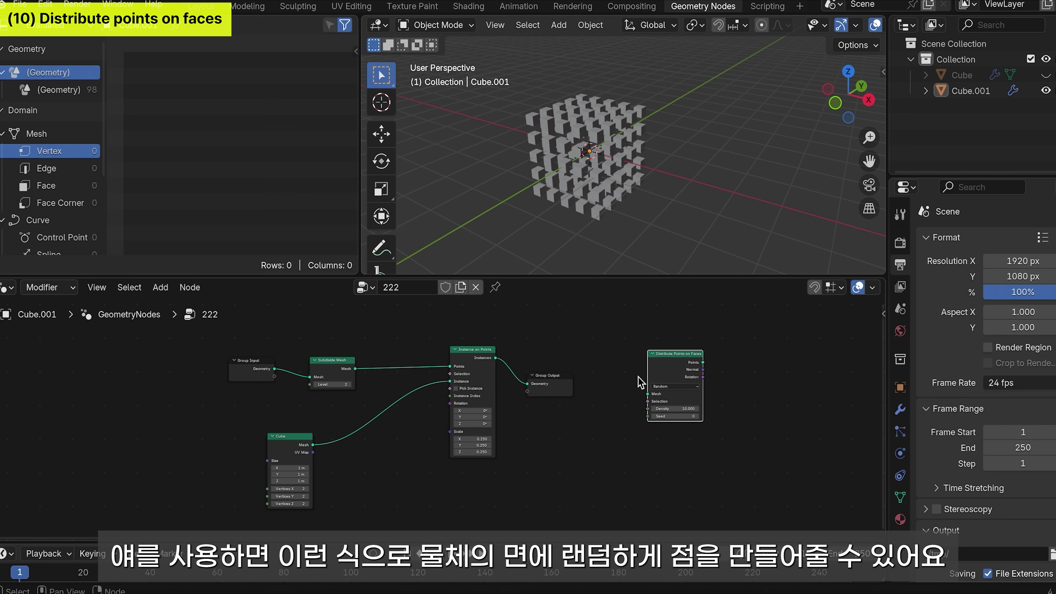
Step: Insert a Distribute Points on Faces node between Subdivide Mesh and the Points input of Instance on Points
drag(677, 357, 397, 353)
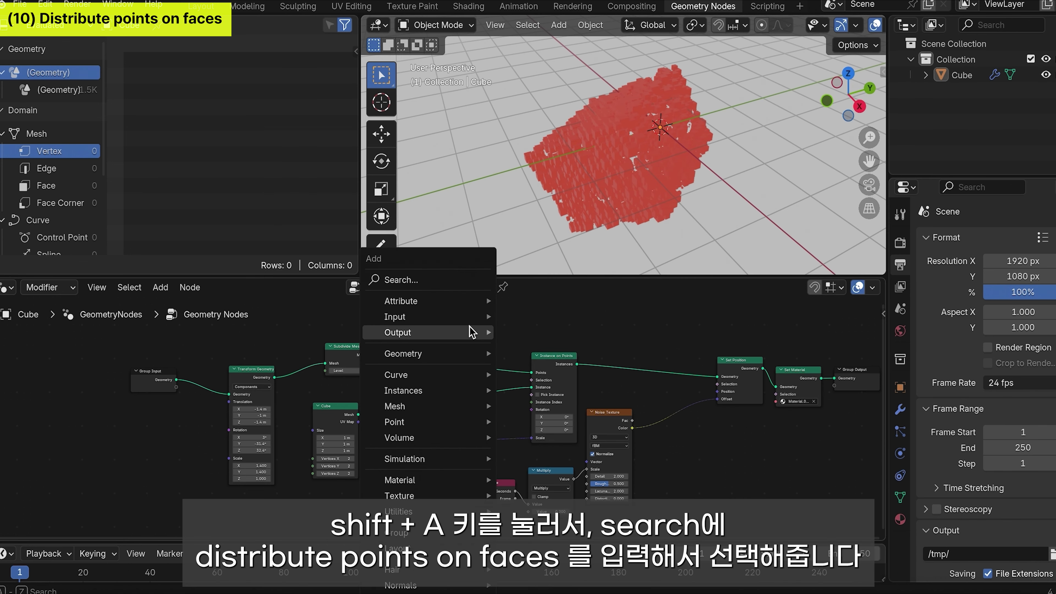
click(424, 280)
text(d)
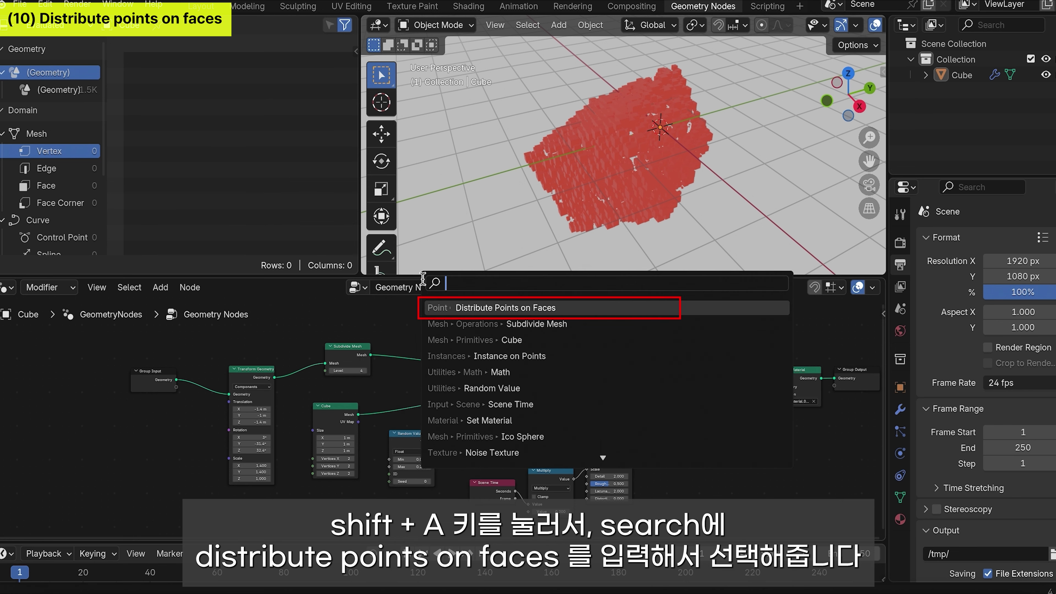
text(istr)
key(Return)
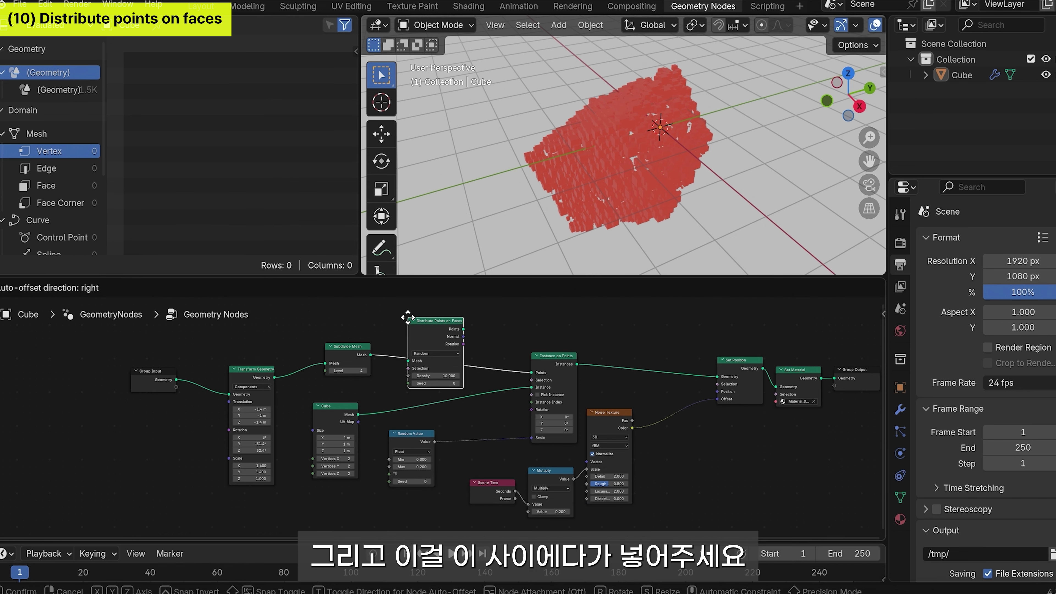
click(408, 318)
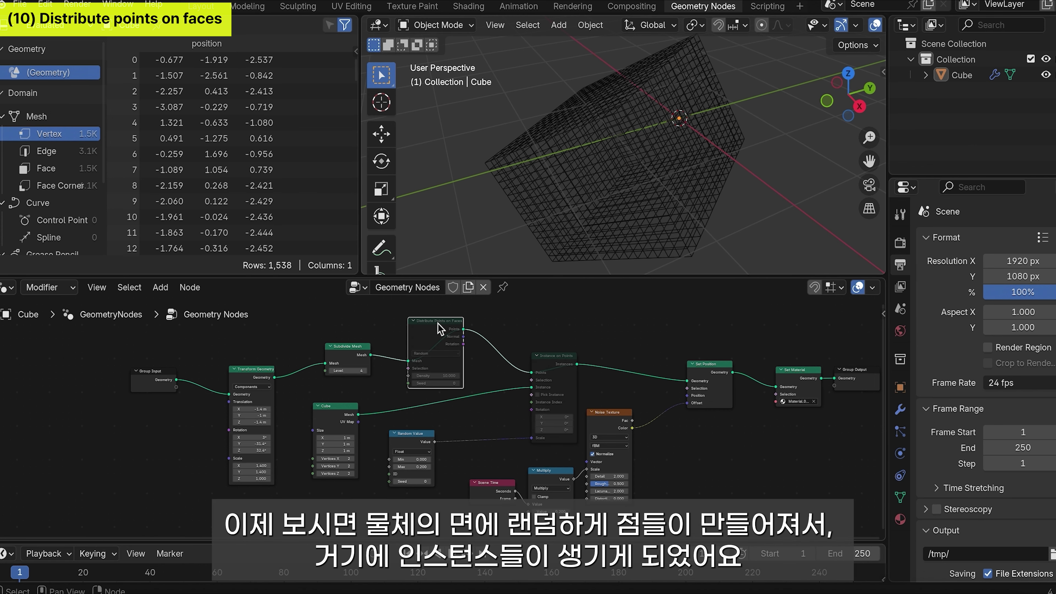
Step: Unmute the Distribute Points on Faces and Instance on Points nodes, and switch the viewport to Rendered shading
key(m)
click(559, 357)
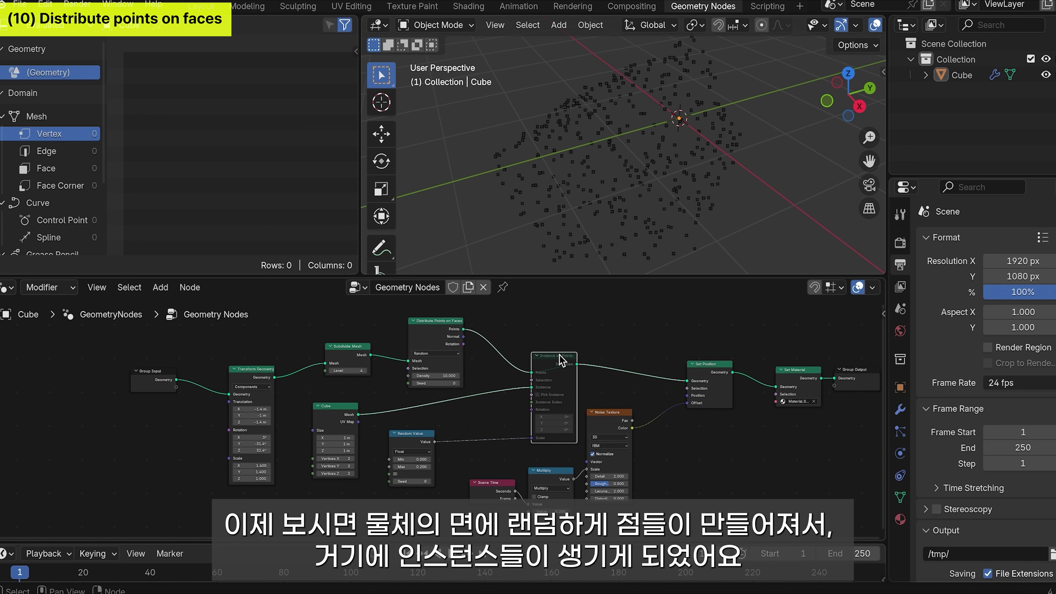
key(m)
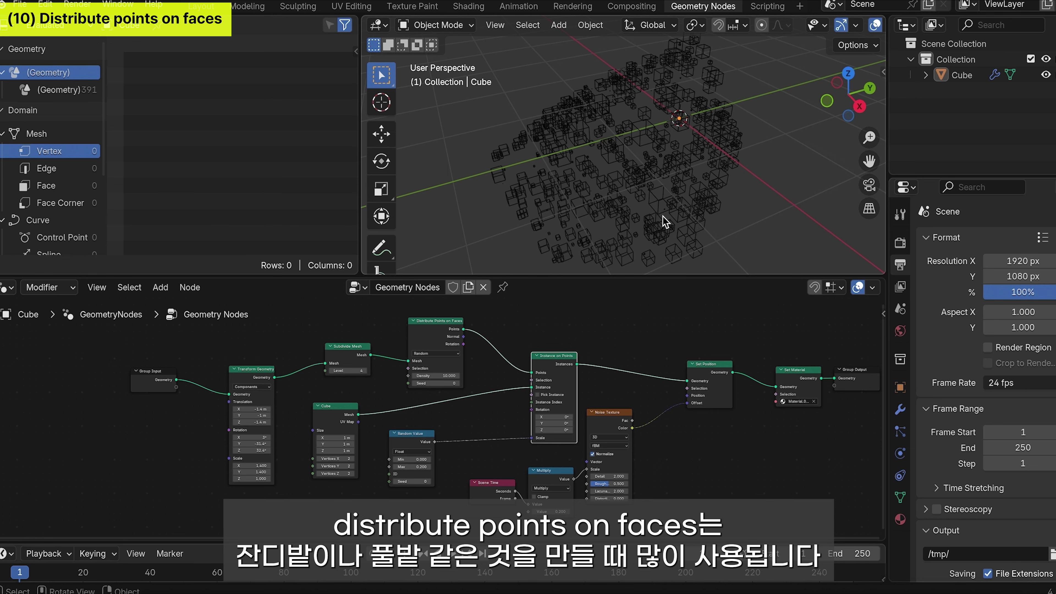
key(z)
click(682, 125)
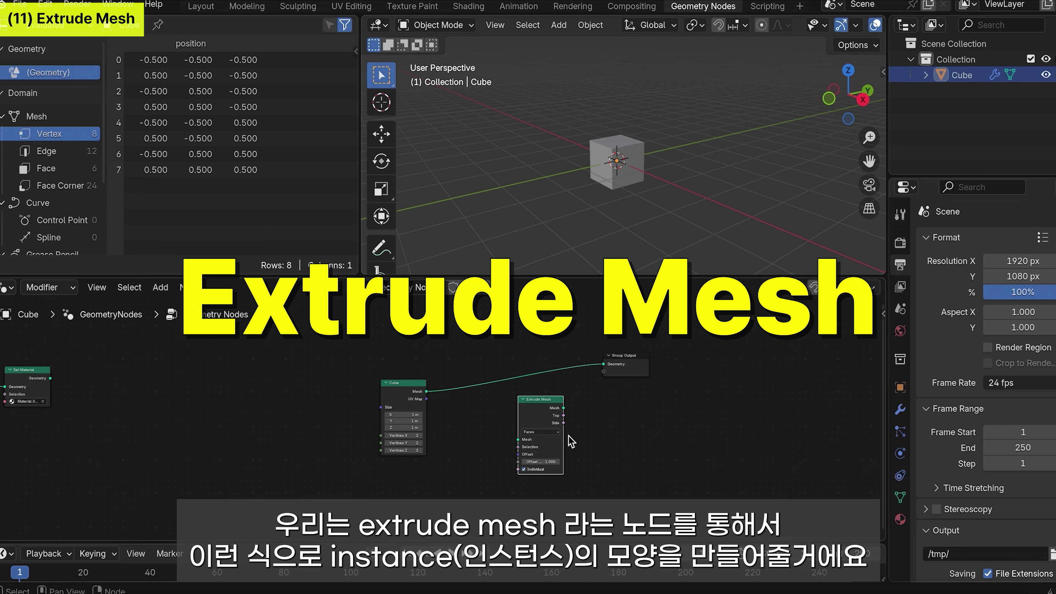
Step: Insert an Extrude Mesh node between the Cube node and the Instance input of Instance on Points
drag(536, 401, 509, 342)
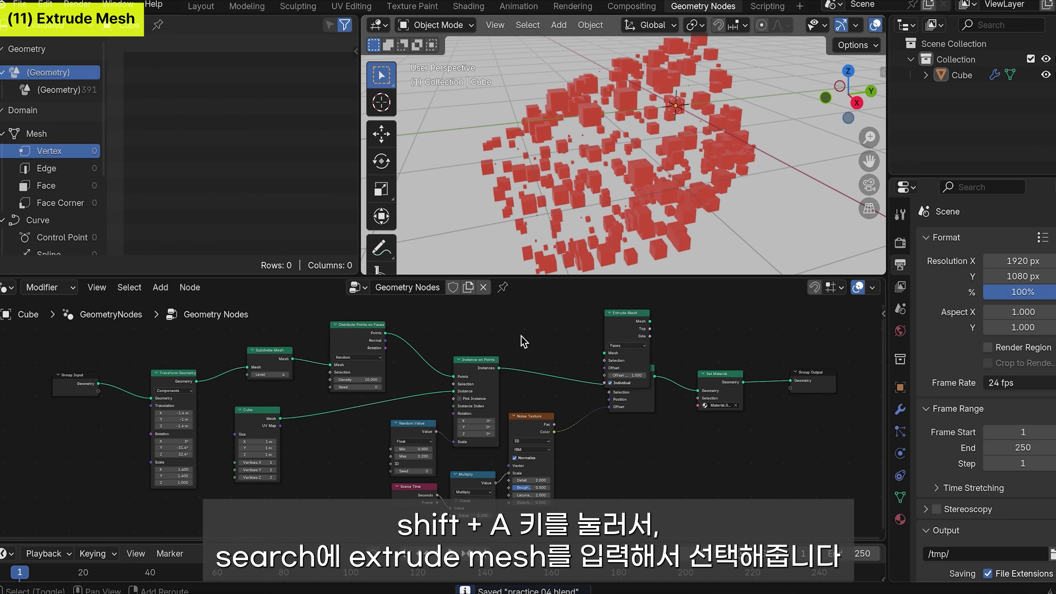
key(shift+a)
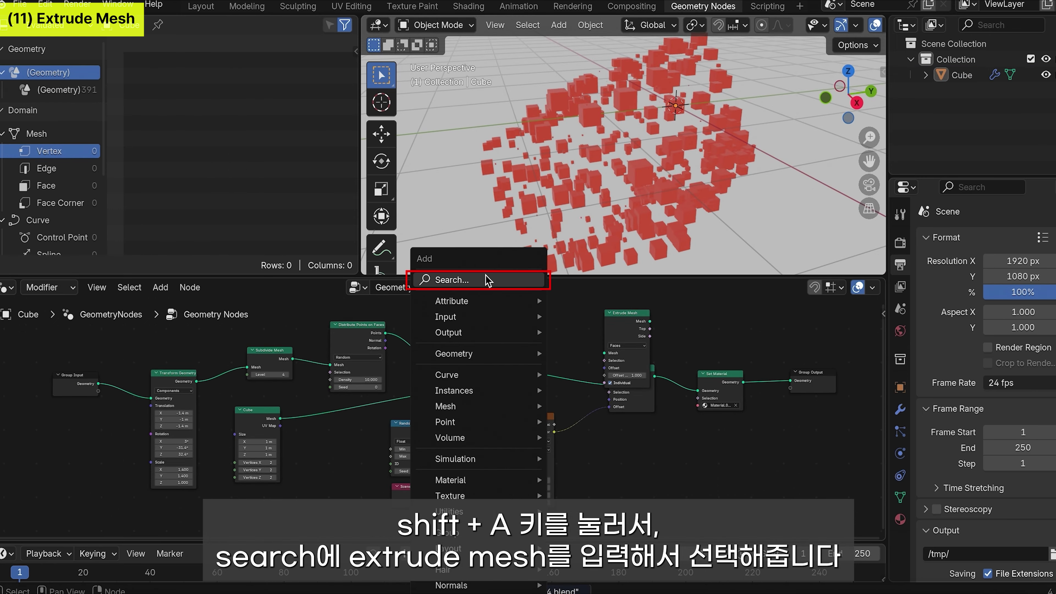
text(extru)
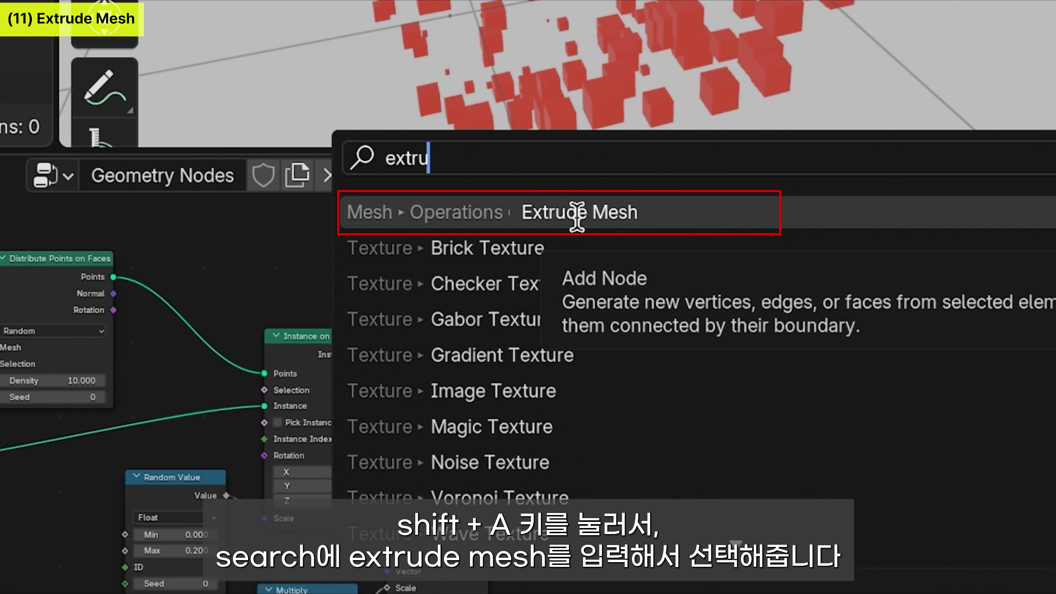
click(577, 213)
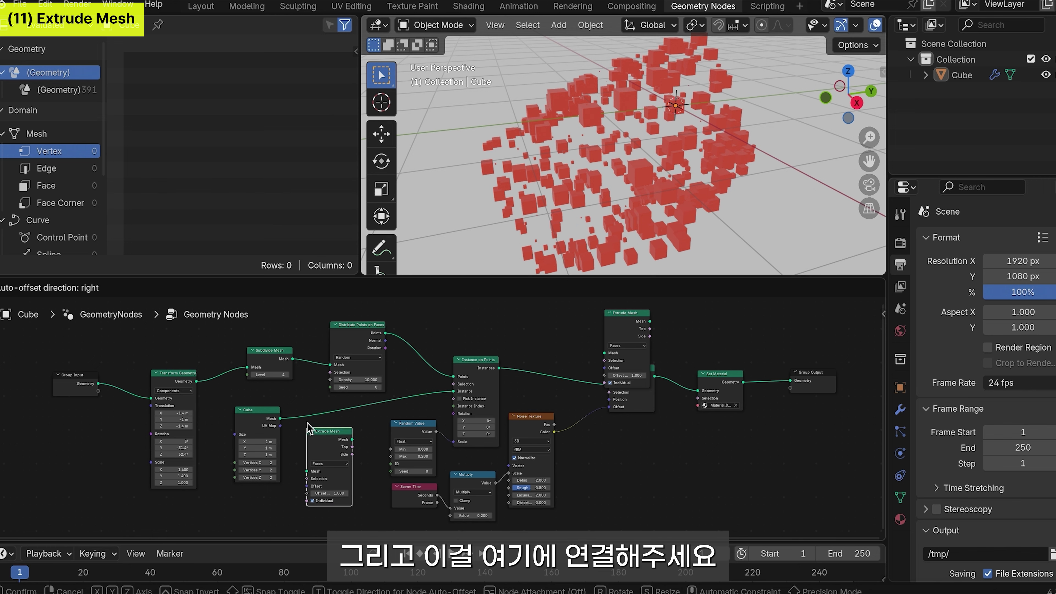
click(313, 412)
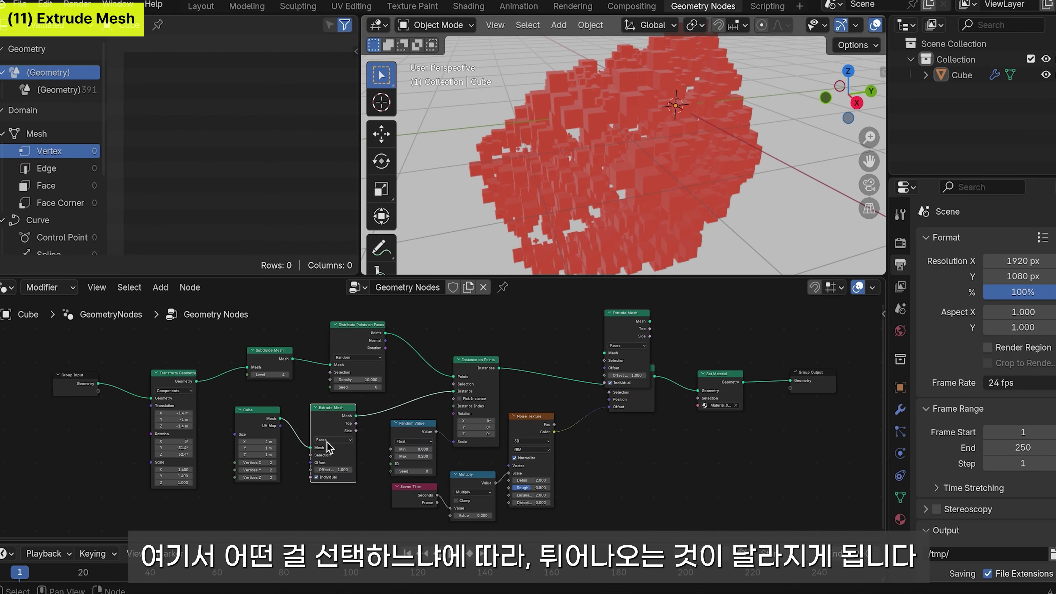
Step: Try the Extrude Mesh node's Vertices mode, set the viewport to Solid shading, and return the mode to Faces
click(333, 440)
click(331, 445)
key(z)
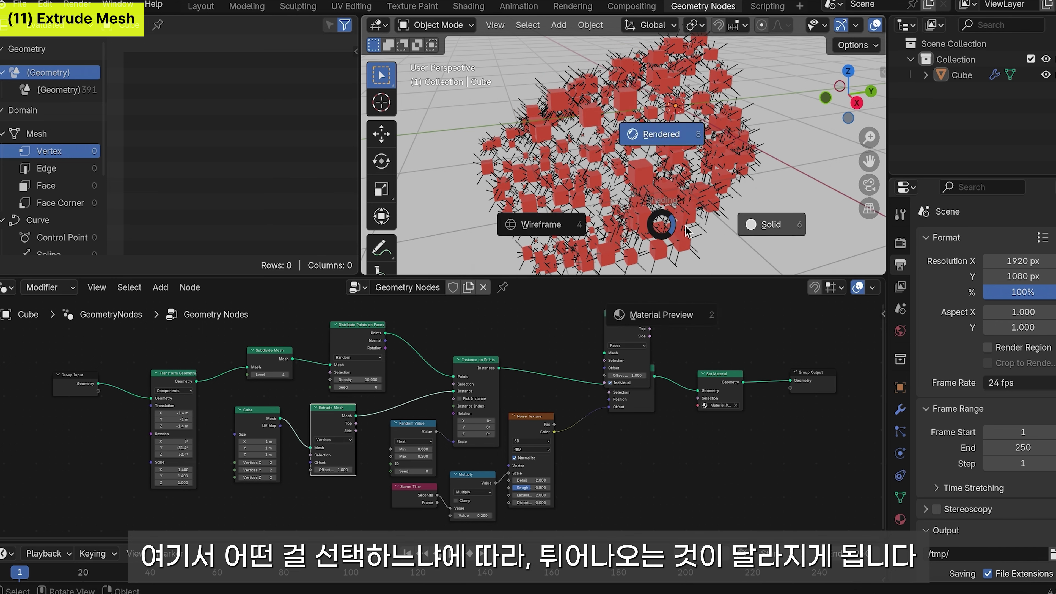
click(758, 226)
click(333, 440)
click(333, 456)
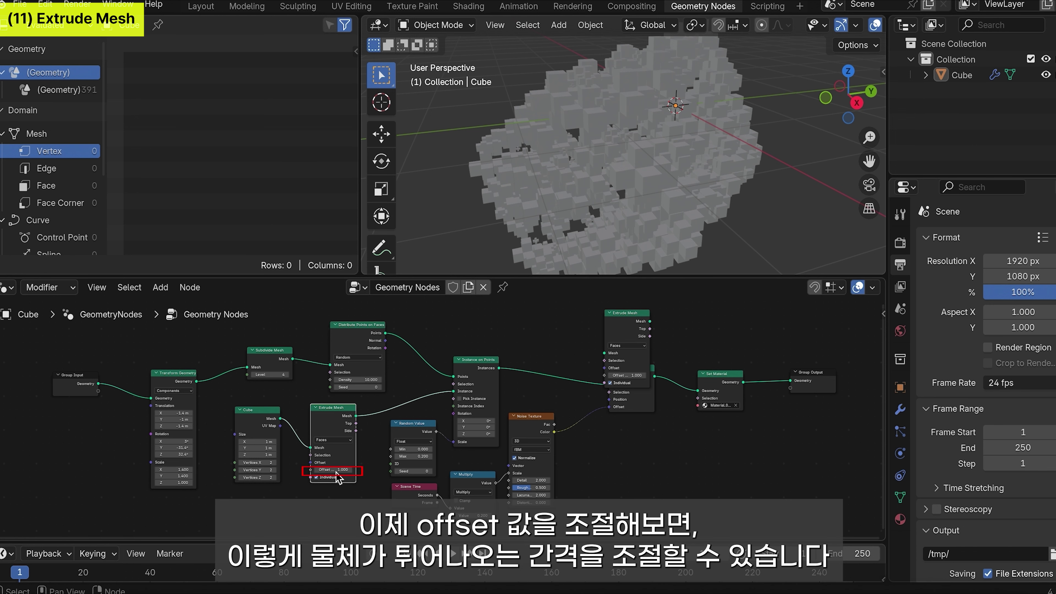
Step: Set the Extrude Mesh node's offset scale to 0.3
mouse_move(338, 469)
mouse_down()
mouse_move(372, 470)
mouse_move(323, 470)
mouse_up()
click(339, 470)
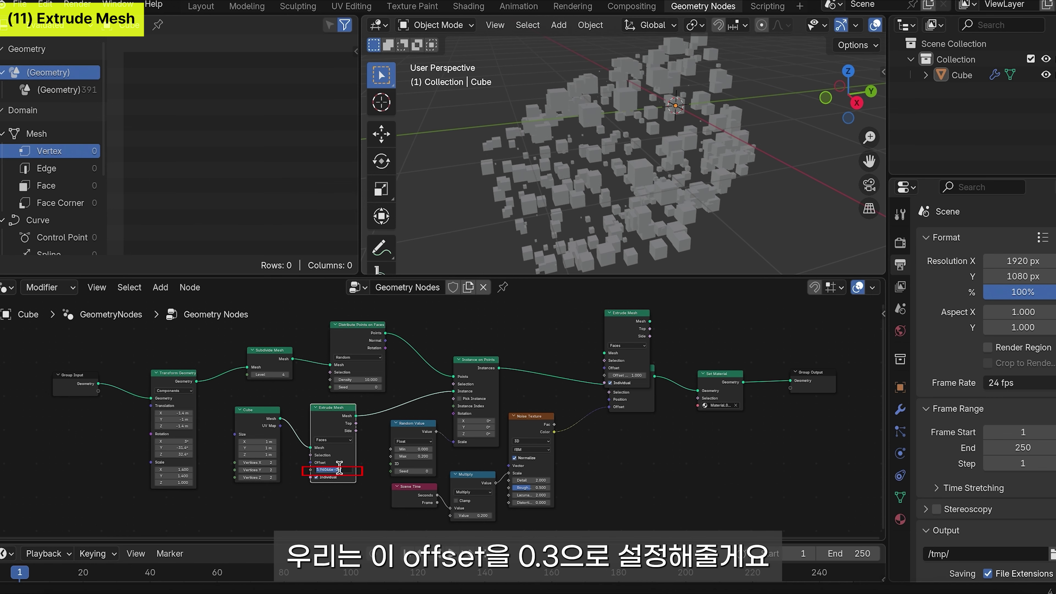
key(Return)
middle_drag(644, 162, 707, 197)
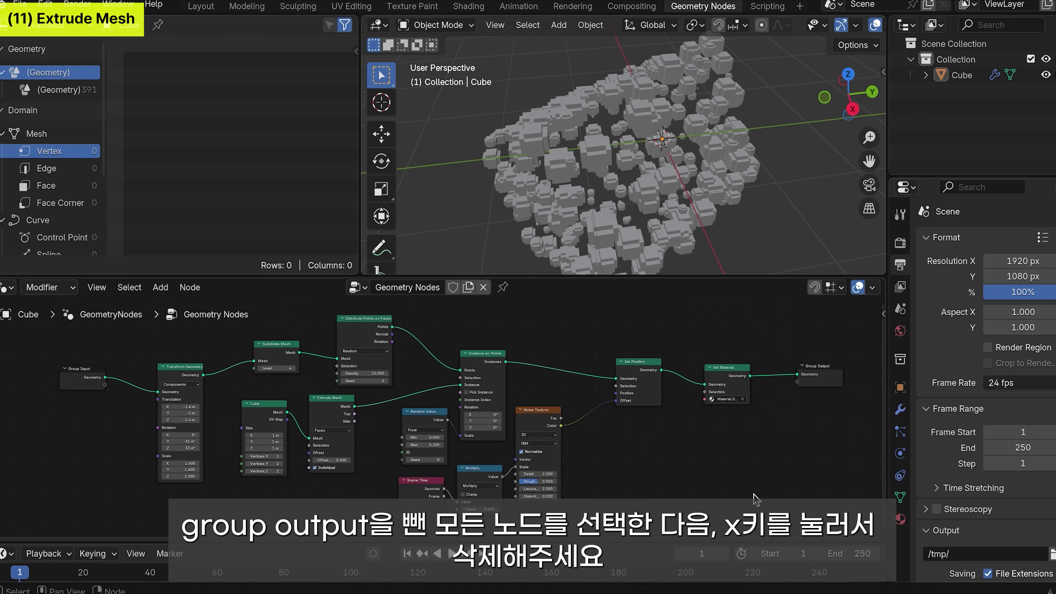
Step: Delete every node in the tree except Group Output
drag(755, 499, 52, 297)
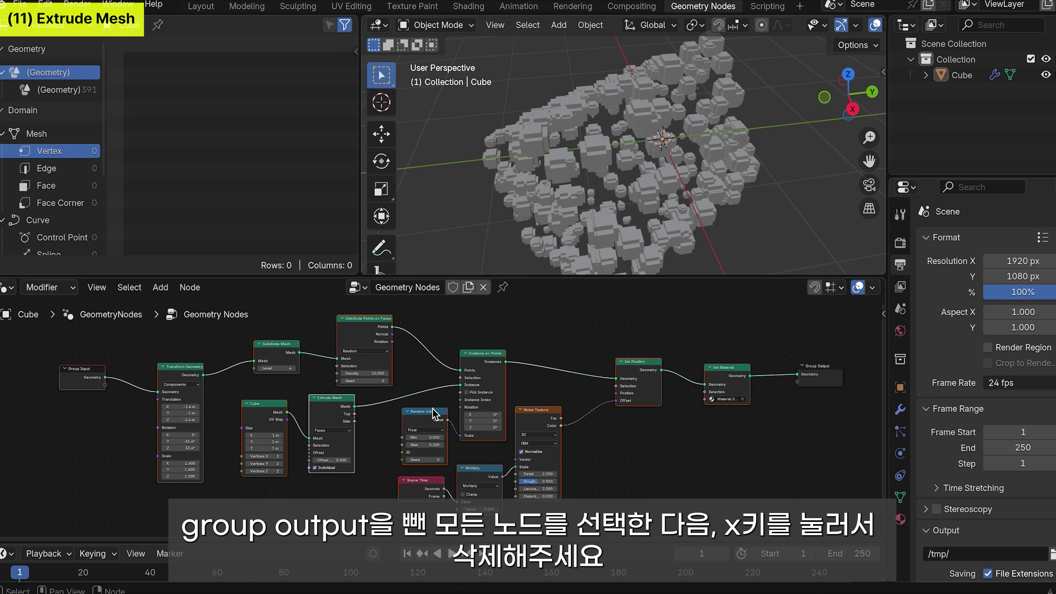
key(x)
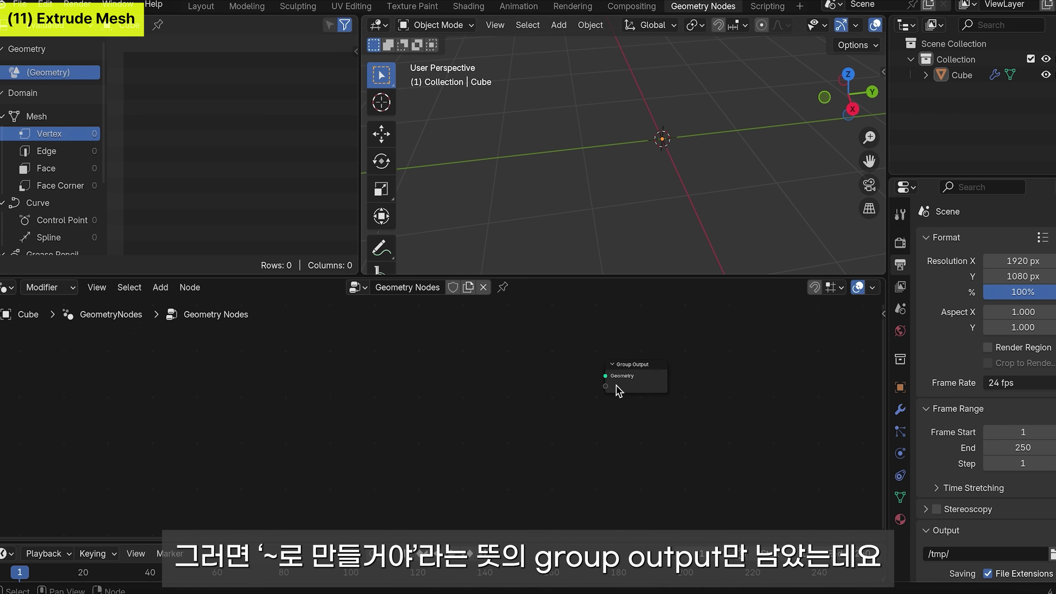
scroll(617, 391, up, 3)
middle_drag(618, 392, 572, 405)
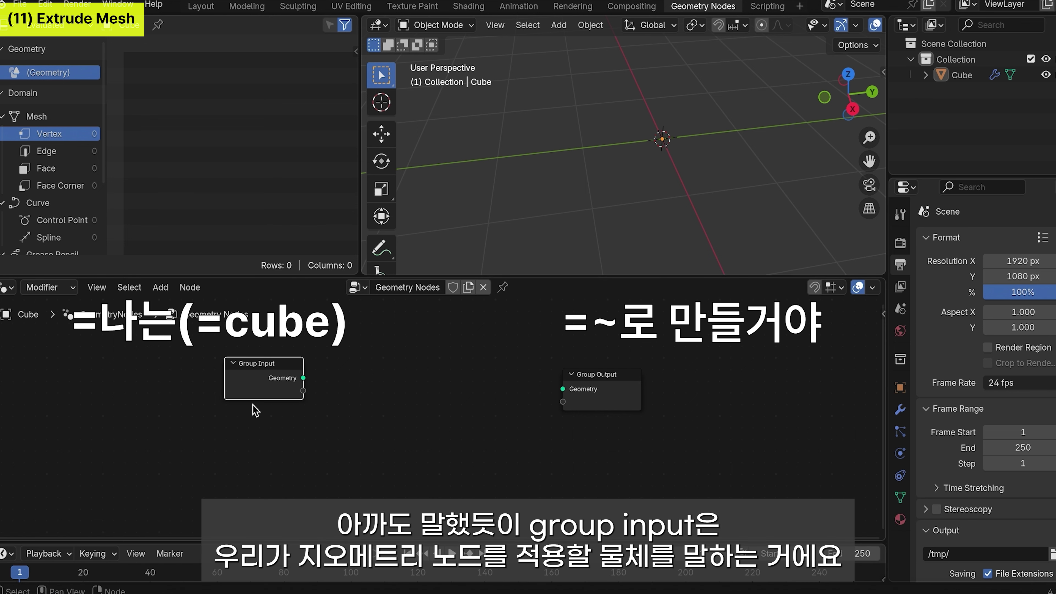
Step: Link Group Input's geometry directly to Group Output to view the original cube, and delete the Group Input node
key(ctrl+z)
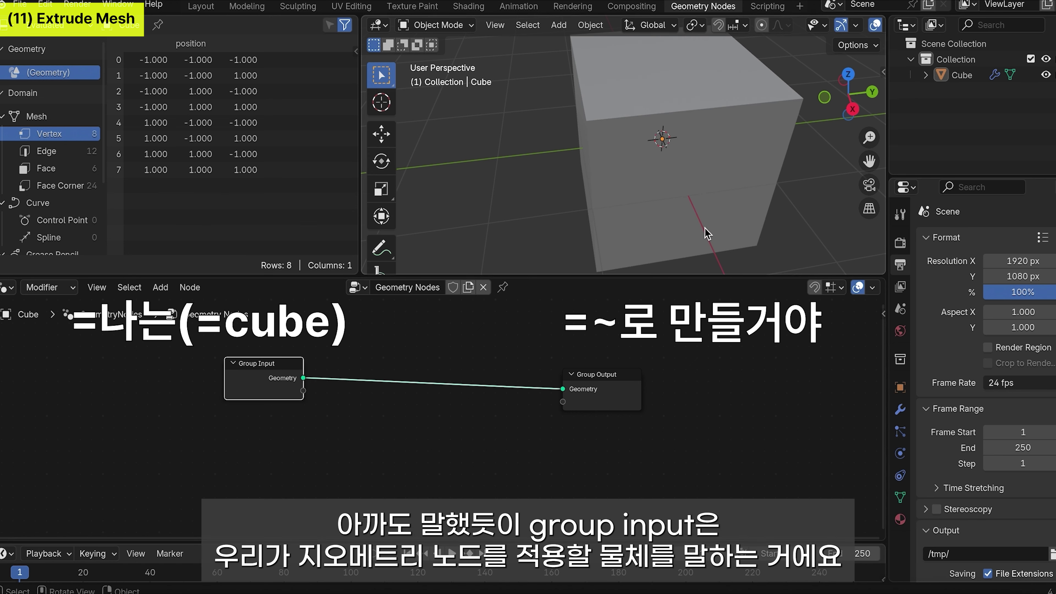
middle_drag(682, 146, 714, 143)
shift+middle_drag(717, 128, 687, 135)
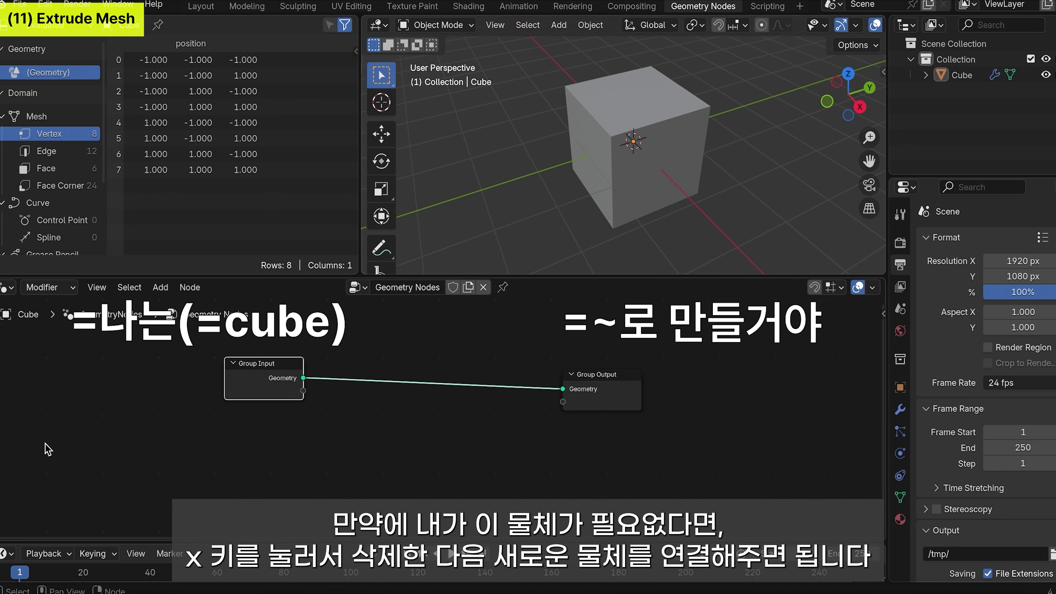
key(x)
Step: Try a UV Sphere node connected to Group Output as the geometry source, and undo its addition
key(shift+a)
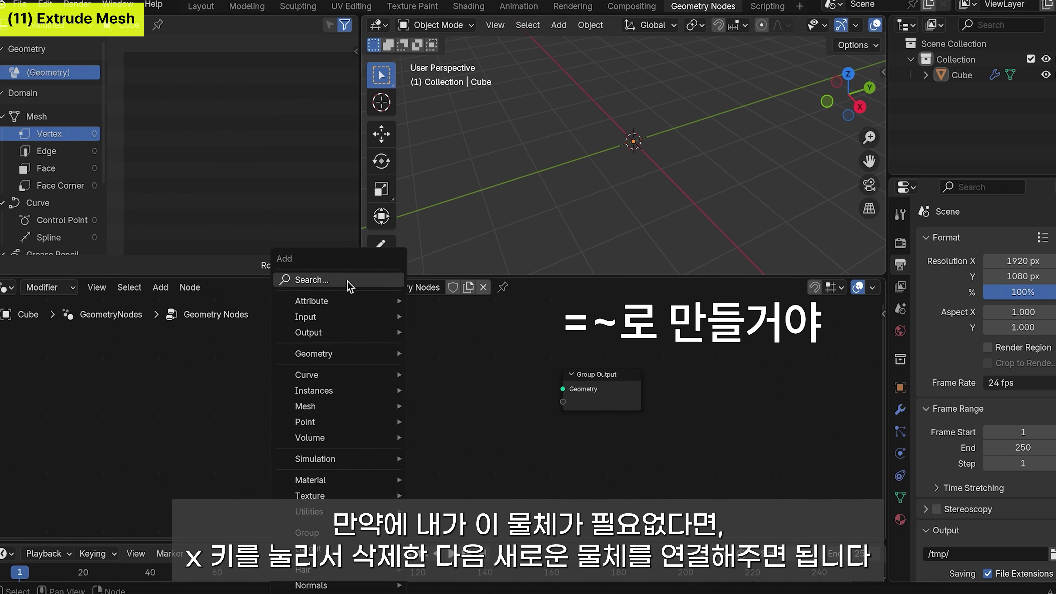
click(347, 281)
text(uv)
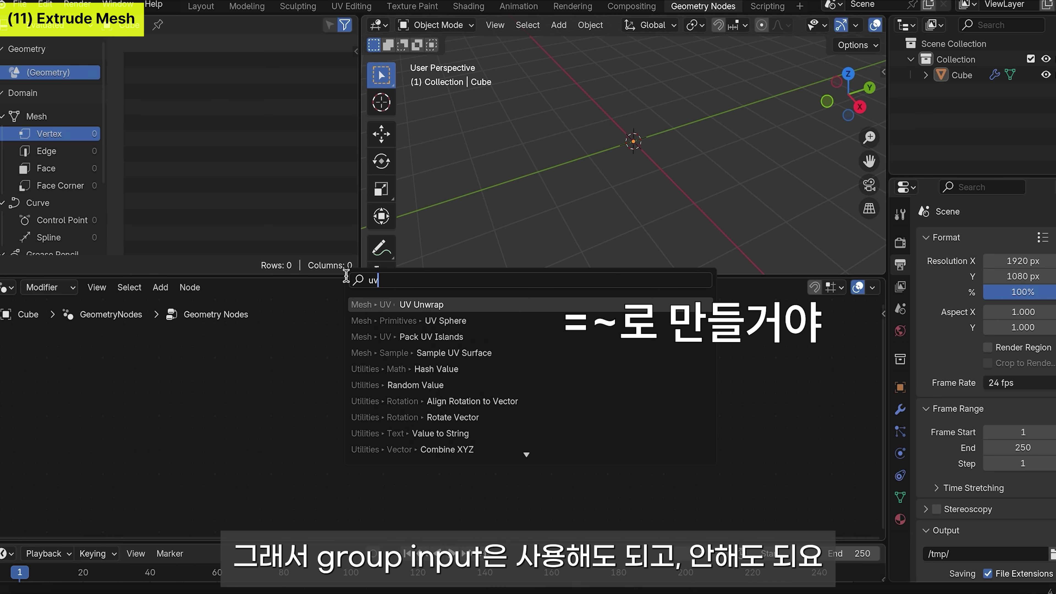
click(448, 323)
click(290, 383)
alt+shift+click(318, 401)
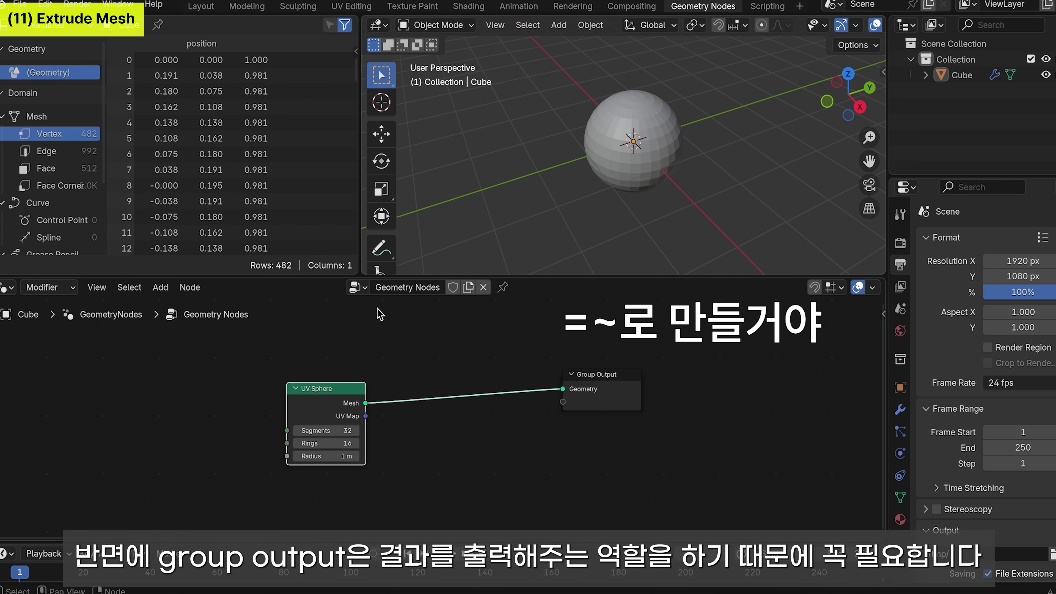
key(ctrl+z)
key(ctrl+z)
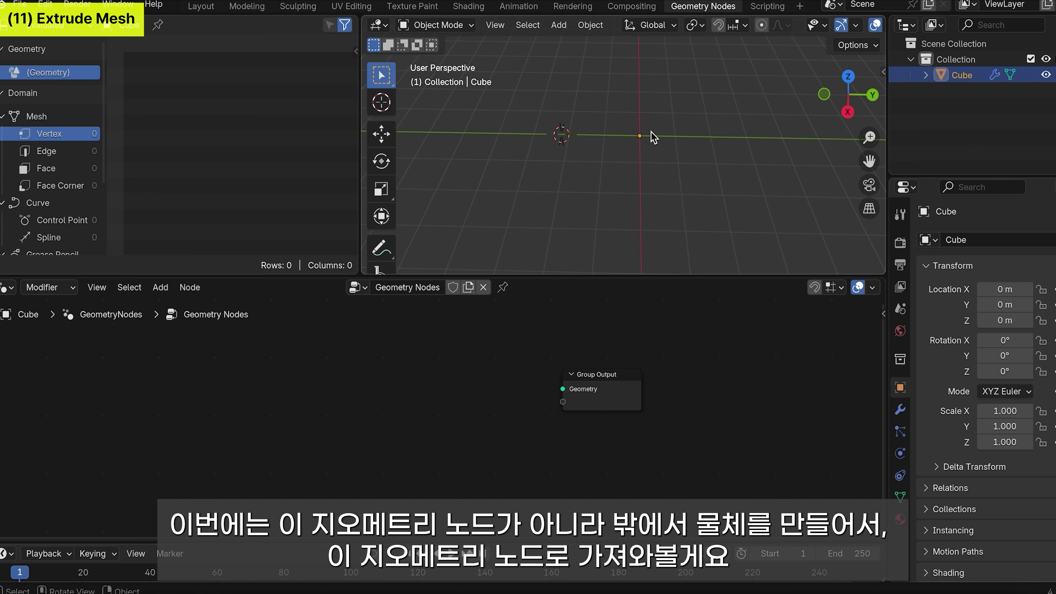
Step: Add an Ico Sphere mesh object to the scene and bring it into the Cube's node tree as an Object Info node
key(shift+a)
mouse_move(651, 132)
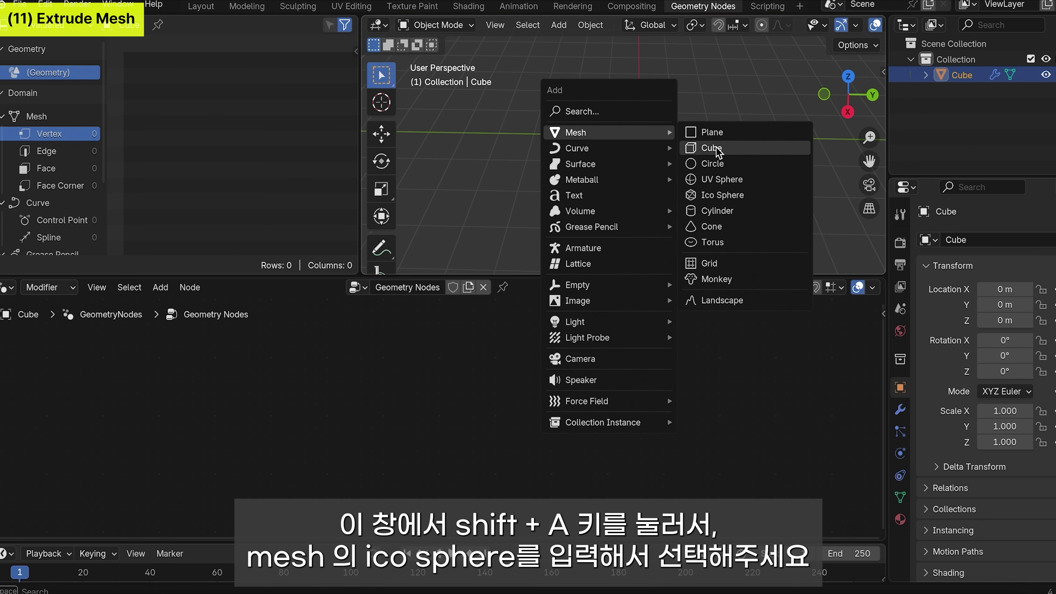
click(727, 196)
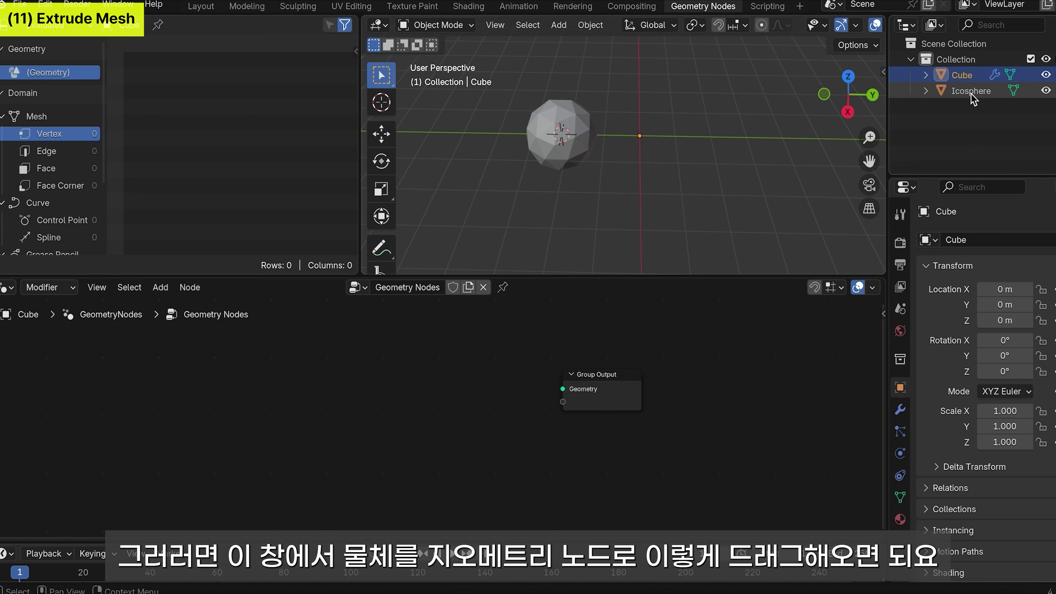
drag(972, 94, 342, 375)
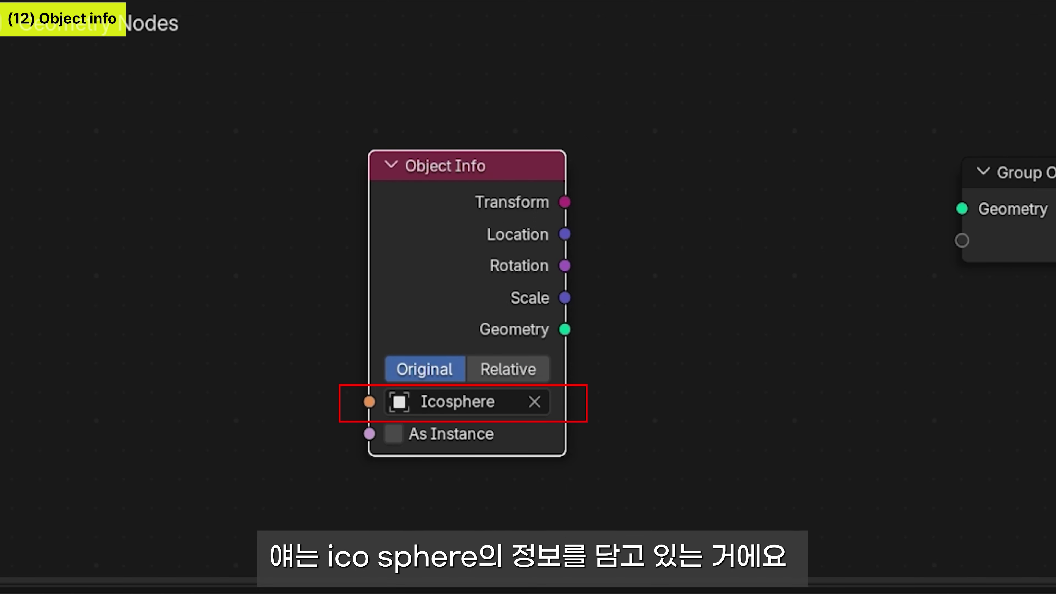
Step: Connect the Object Info node's Geometry output to Group Output and hide the original Icosphere object
drag(564, 329, 974, 212)
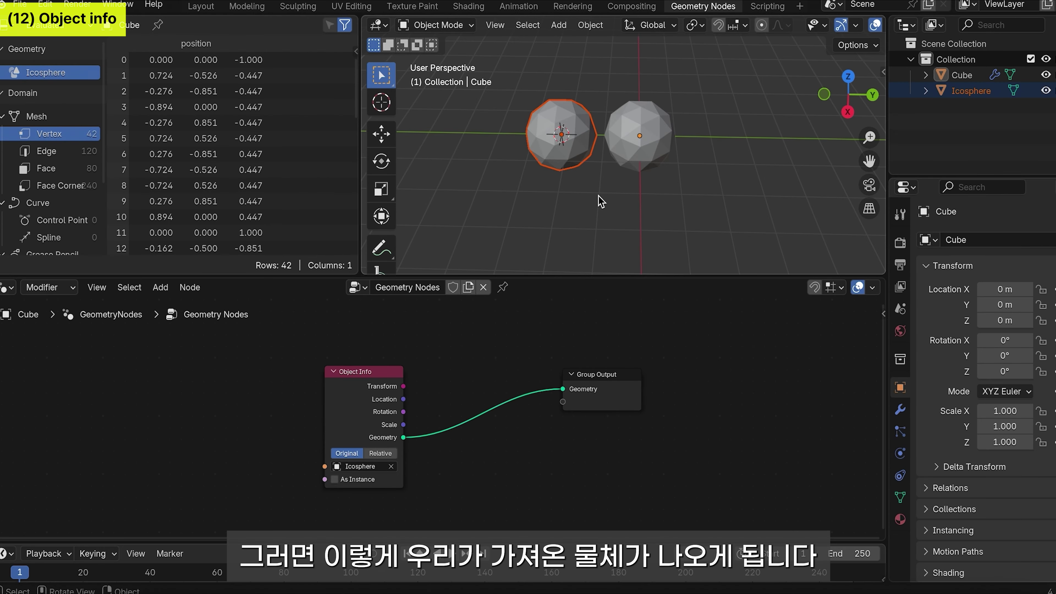
key(h)
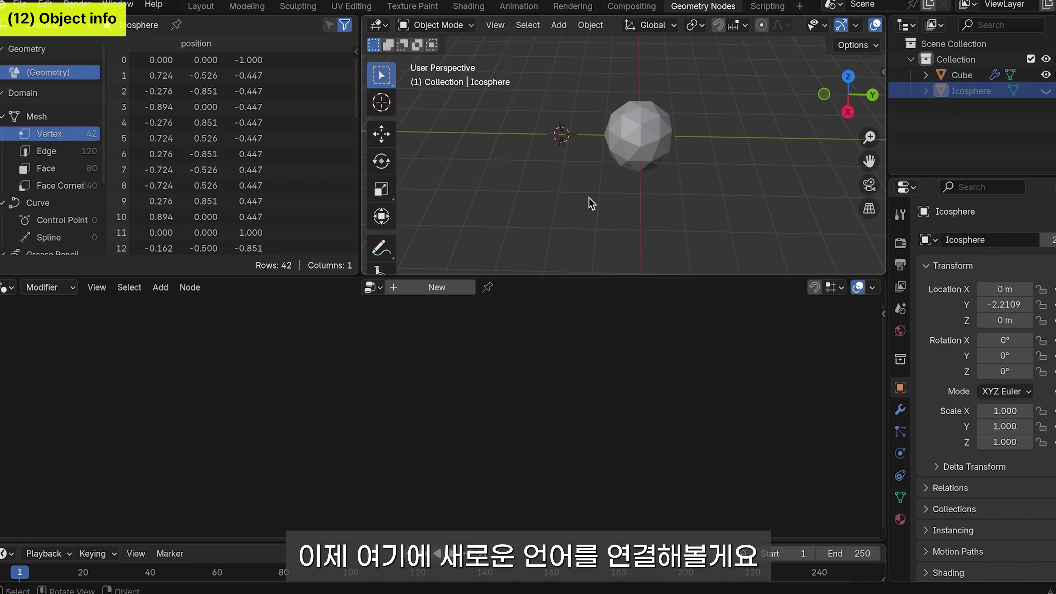
Step: Select the Cube object and insert a Delete Geometry node between Object Info and Group Output
click(663, 167)
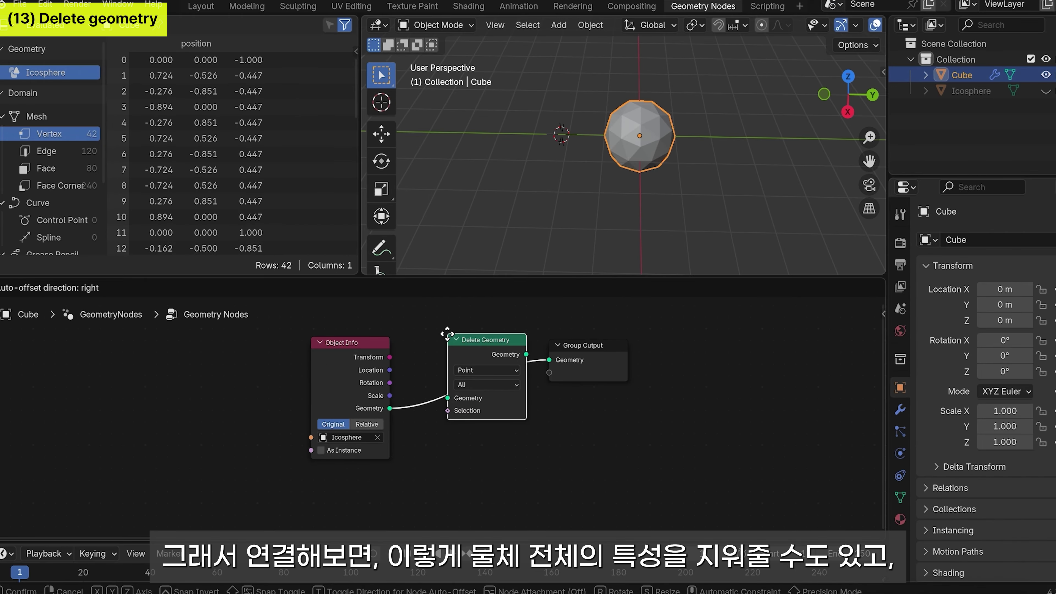
drag(447, 333, 448, 334)
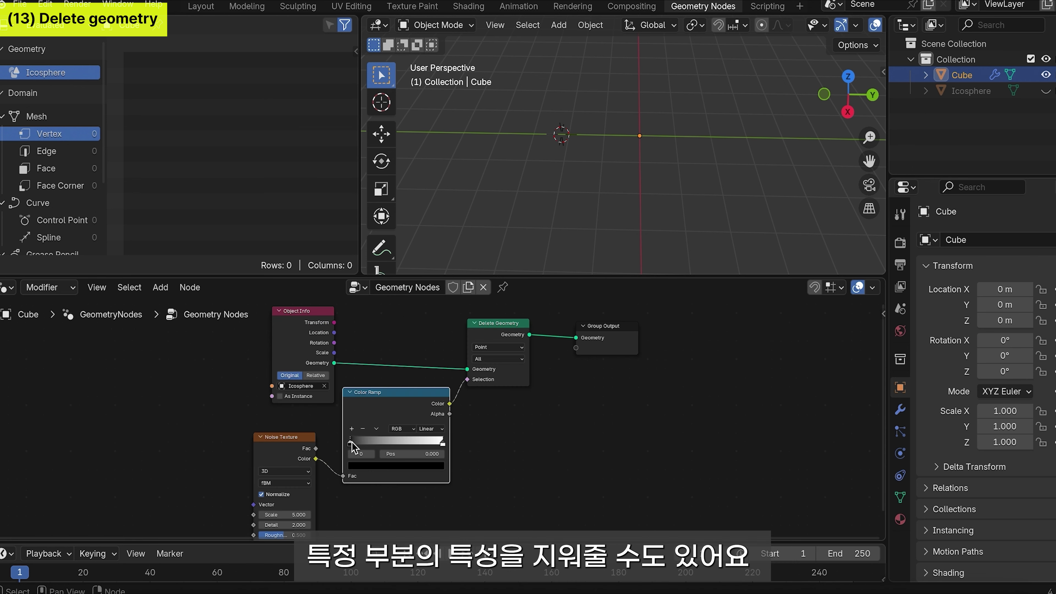
drag(366, 441, 387, 441)
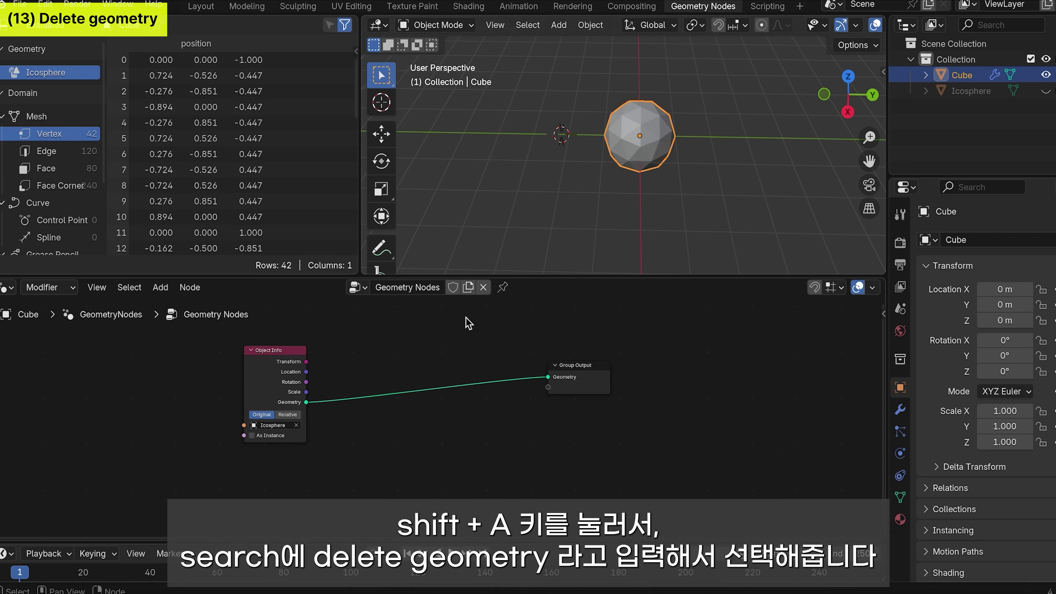
key(shift+a)
text(dele)
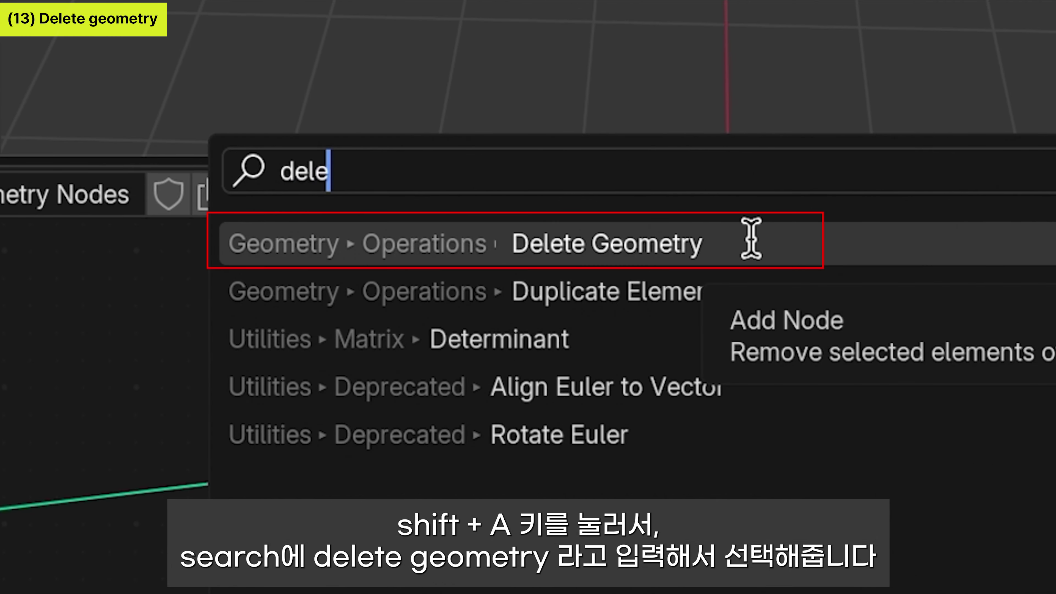
click(648, 303)
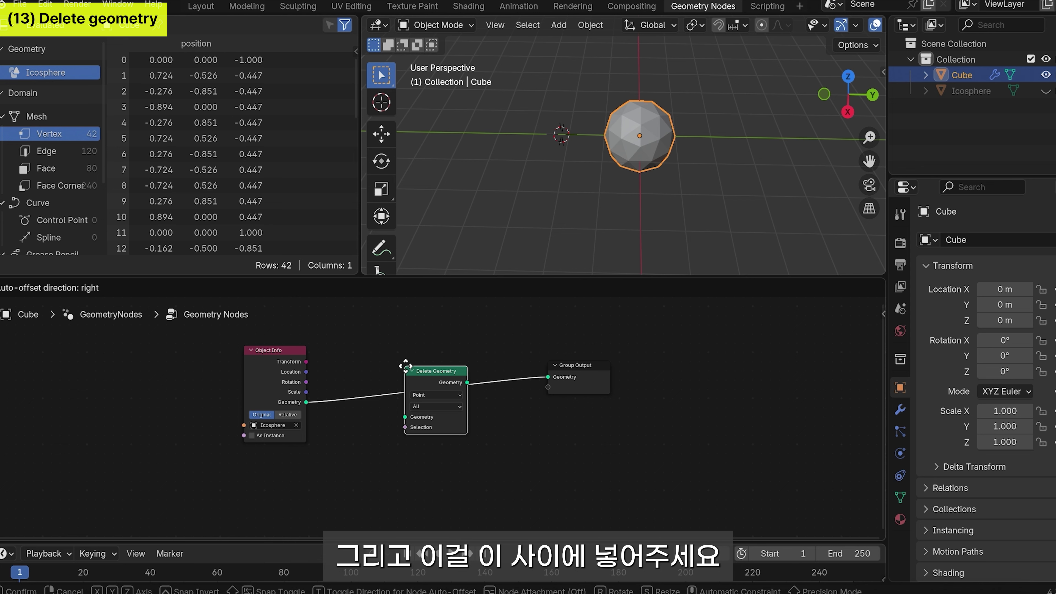
click(33, 427)
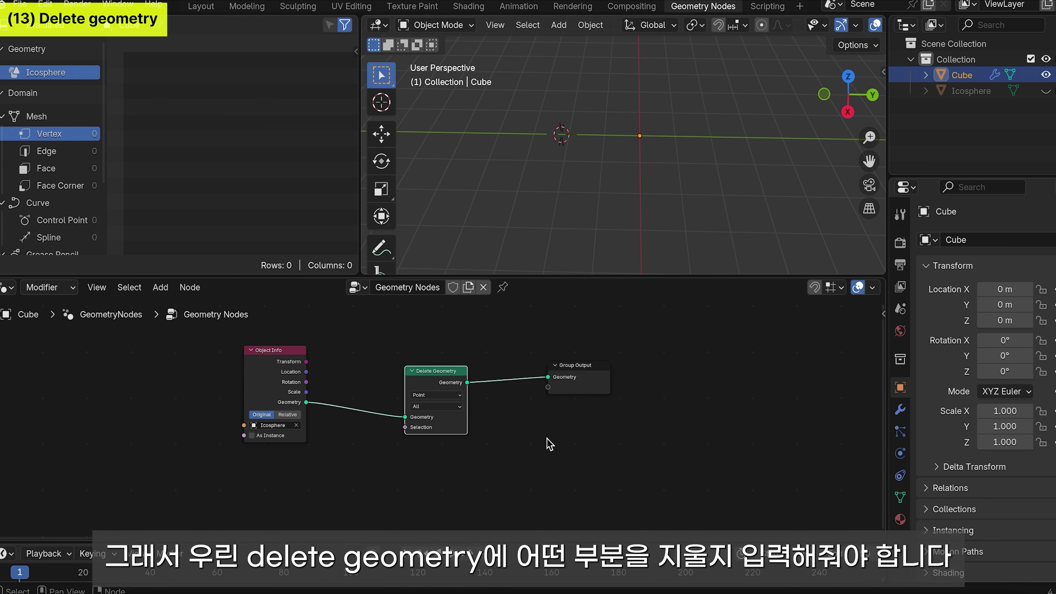
Step: Try a Scale of 7.8 on the Noise Texture previewed over the icosphere through the Viewer node
scroll(434, 368, left, 2)
scroll(435, 368, down, 2)
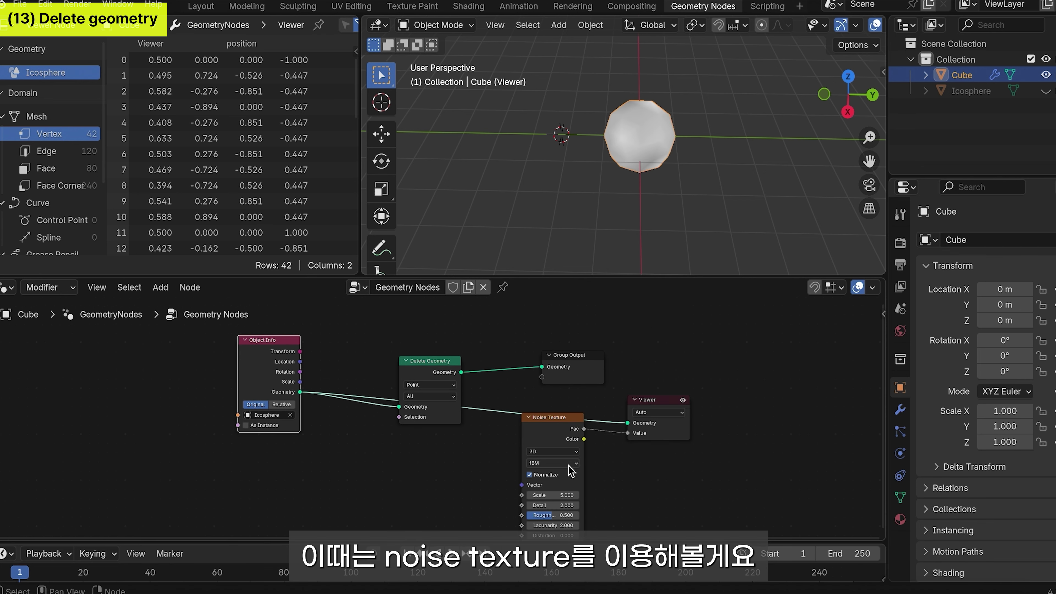
mouse_move(553, 495)
mouse_down()
mouse_move(578, 495)
mouse_move(544, 495)
mouse_up()
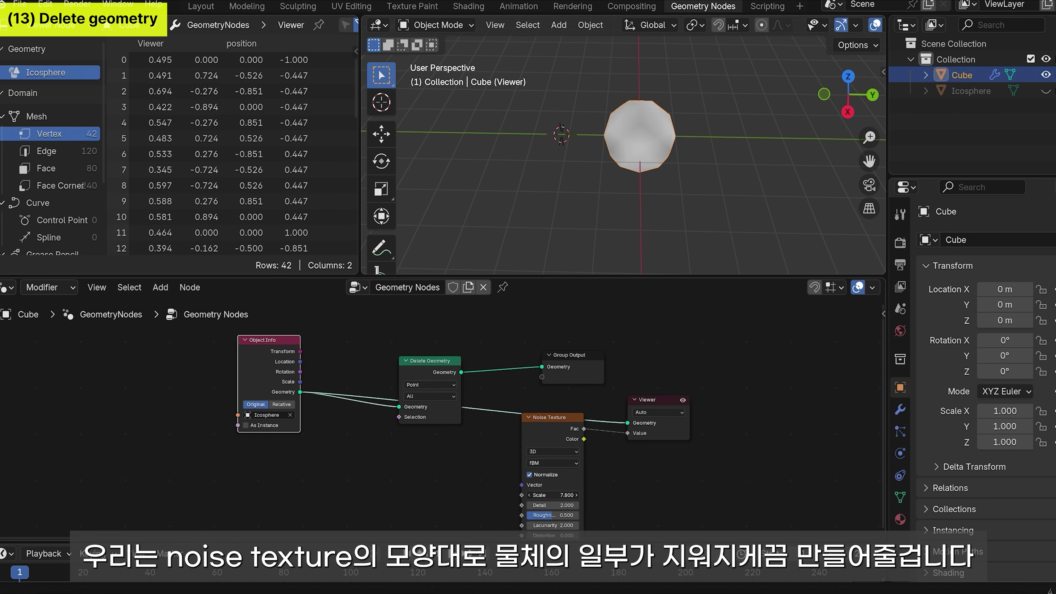
Step: Add a Noise Texture node and connect its Fac output to Delete Geometry's Selection input
key(shift+a)
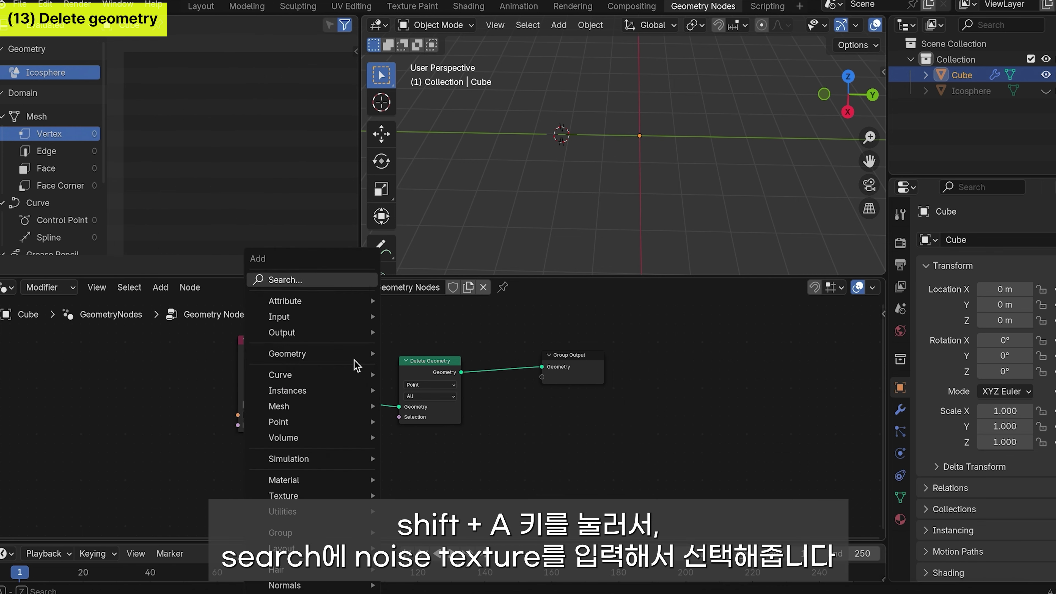
click(329, 281)
text(nois)
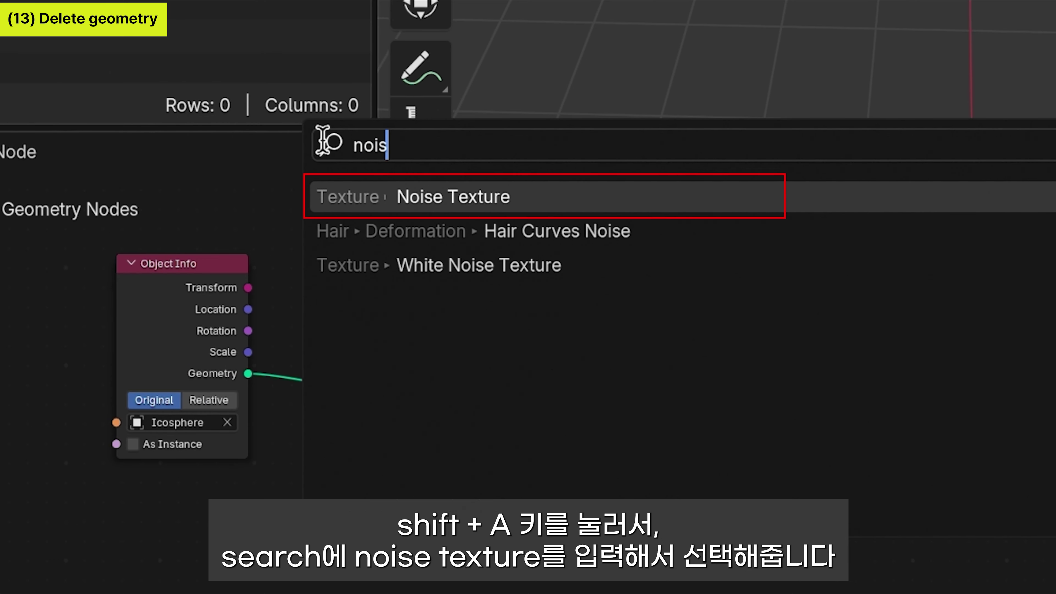
click(455, 187)
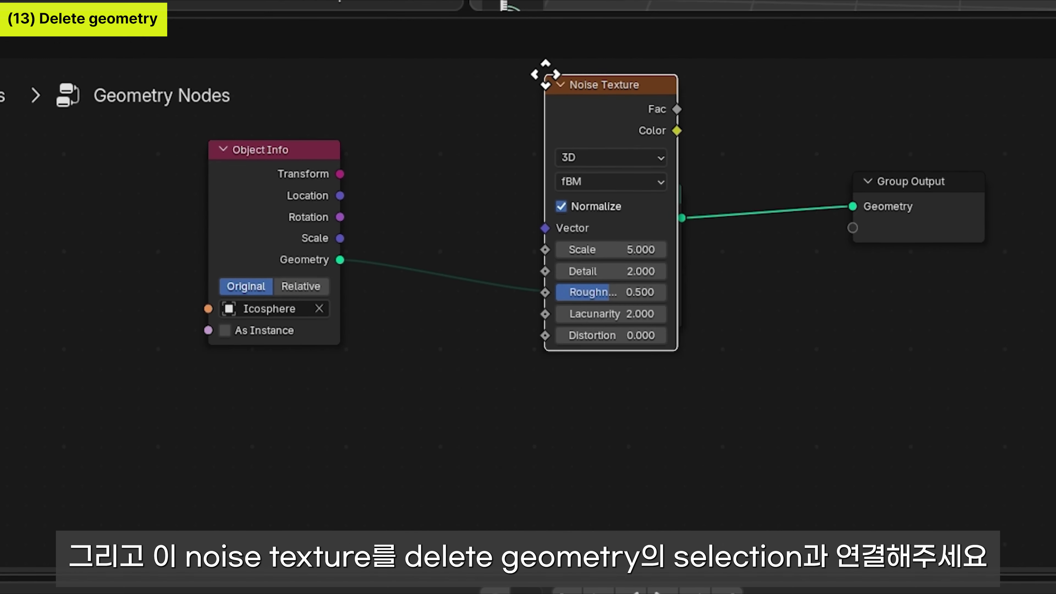
click(484, 347)
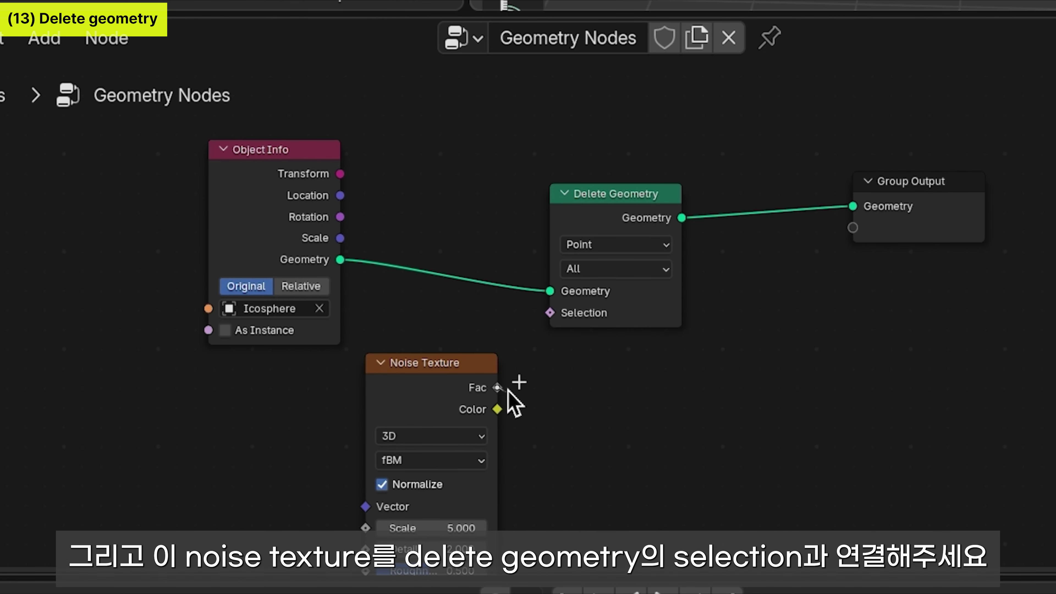
drag(507, 390, 546, 329)
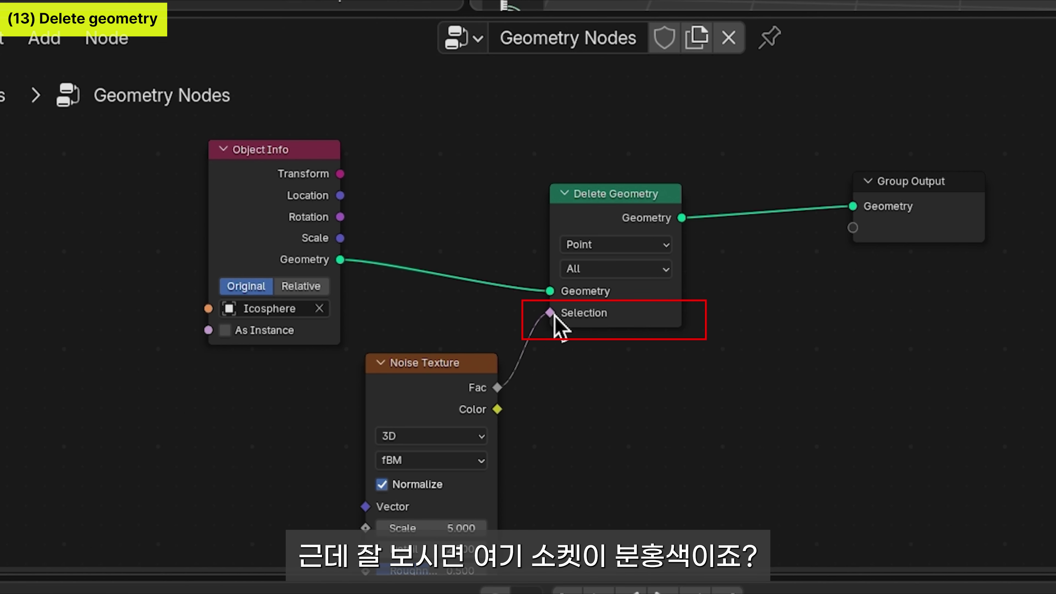
Step: Detach the Noise Texture's Fac link from the Selection input and reconnect it to the same input
drag(547, 312, 540, 339)
click(499, 393)
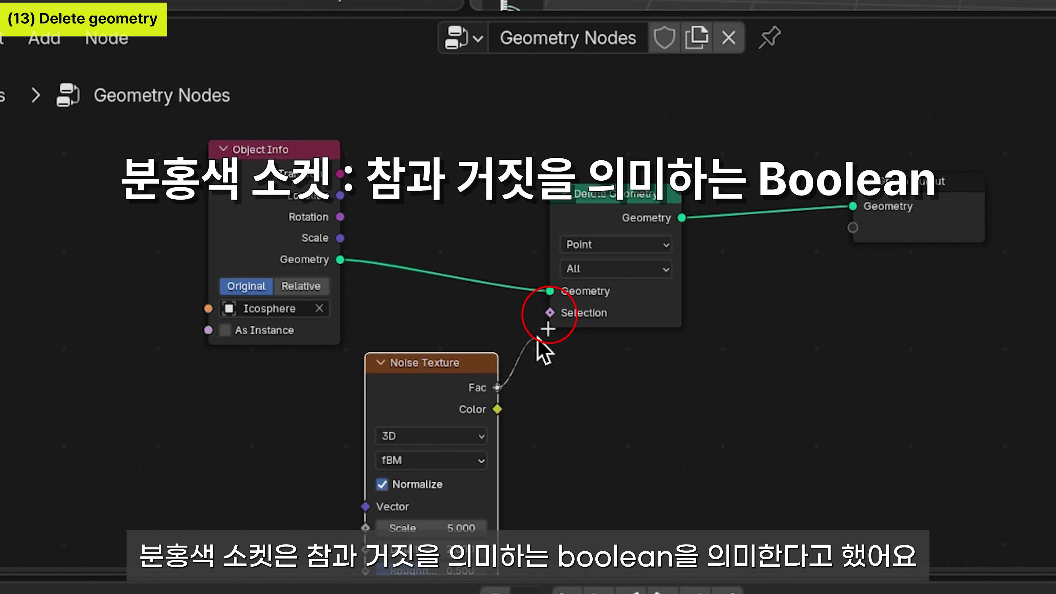
drag(537, 338, 543, 327)
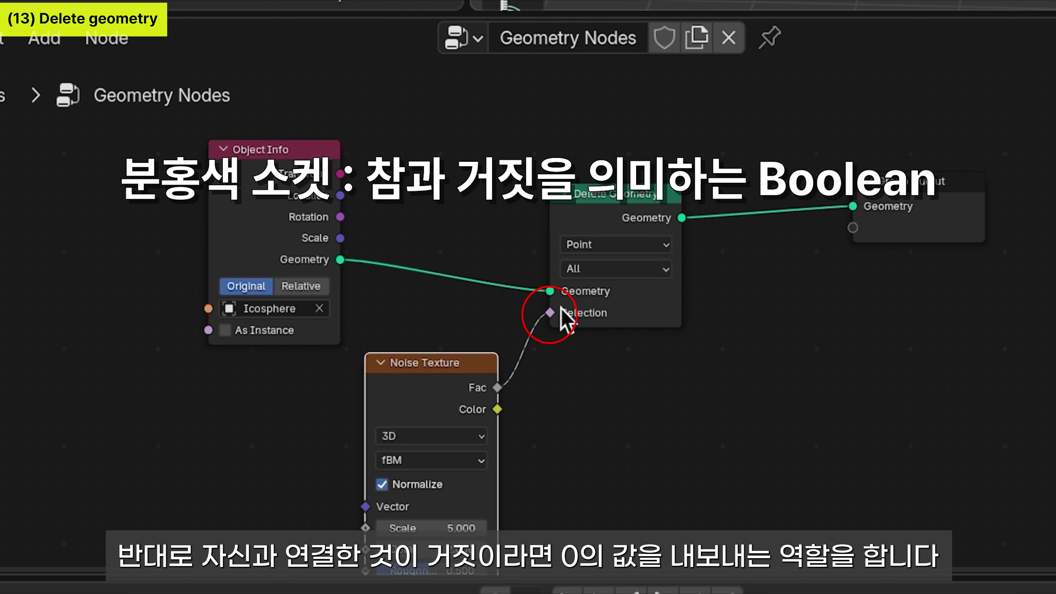
mouse_move(561, 309)
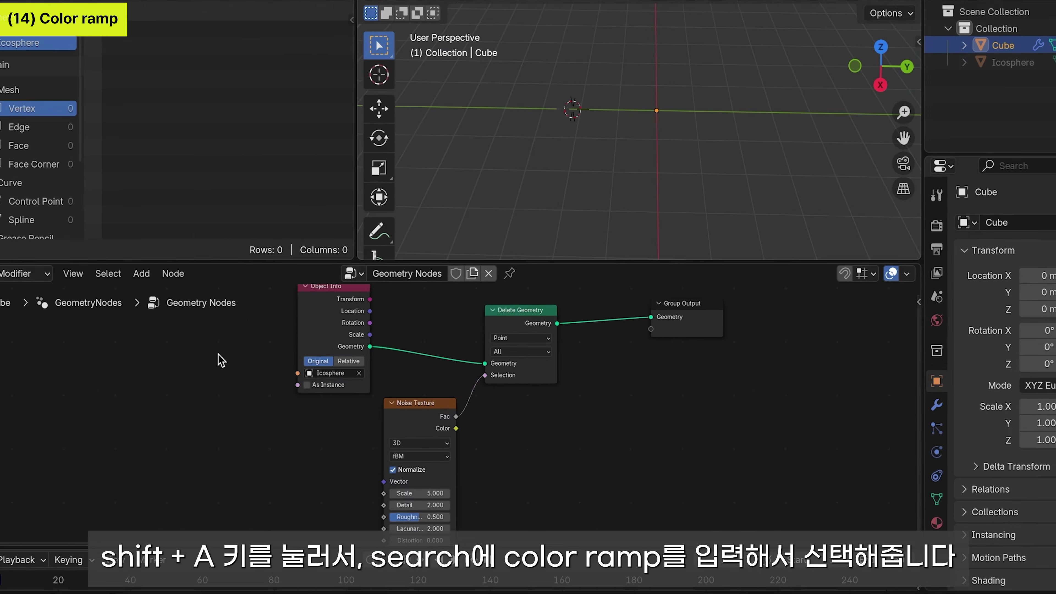
Step: Insert a Color Ramp node between Noise Texture and Delete Geometry, and move its black stop to position 0.602
key(shift+a)
click(207, 279)
text(color r)
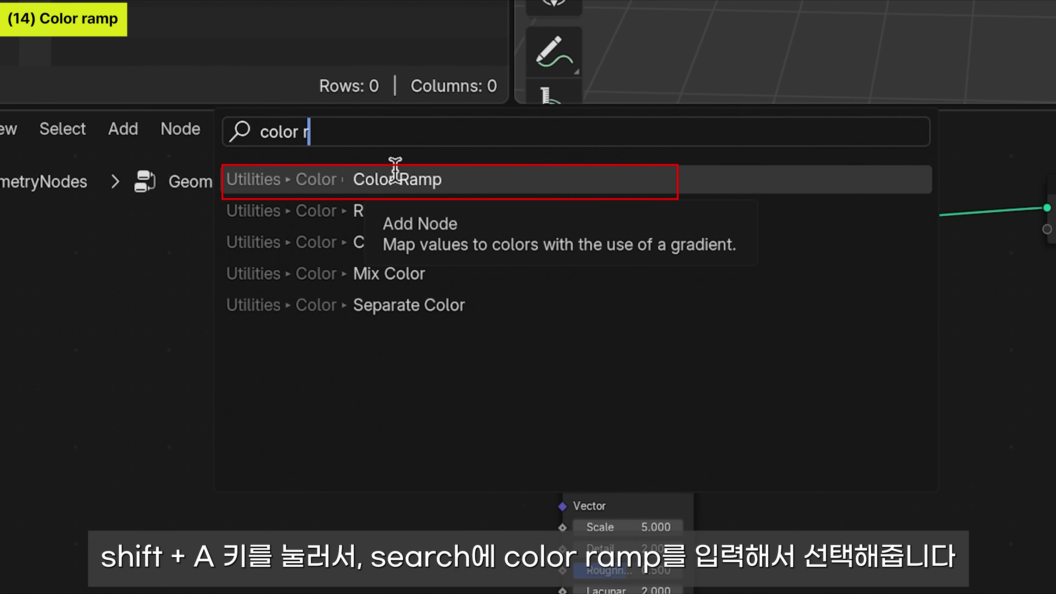
click(396, 179)
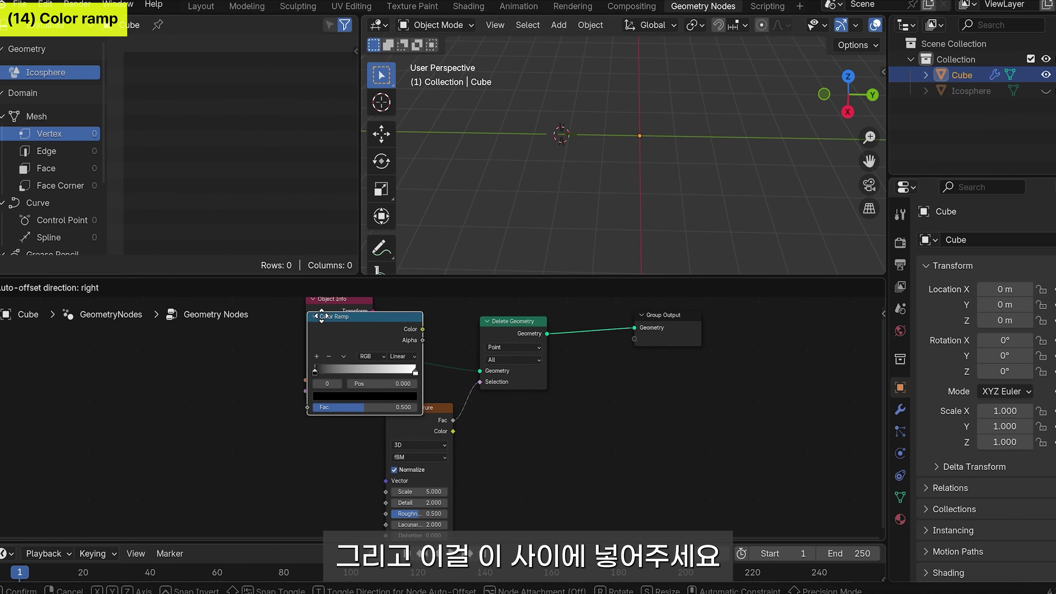
click(472, 396)
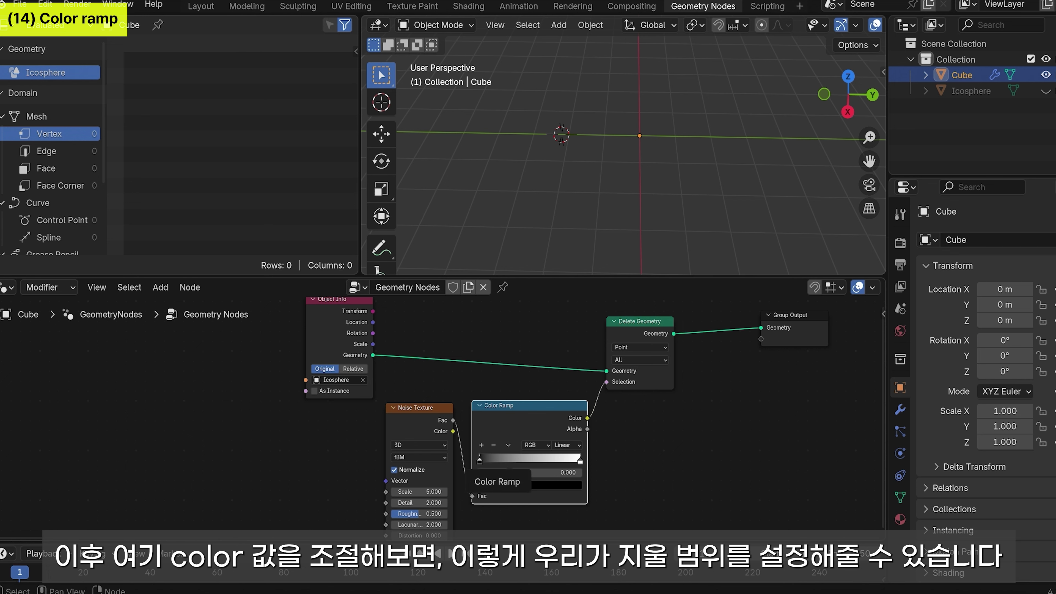
drag(482, 462, 544, 462)
Step: Insert a Subdivide Mesh node between Object Info and Delete Geometry
key(shift+a)
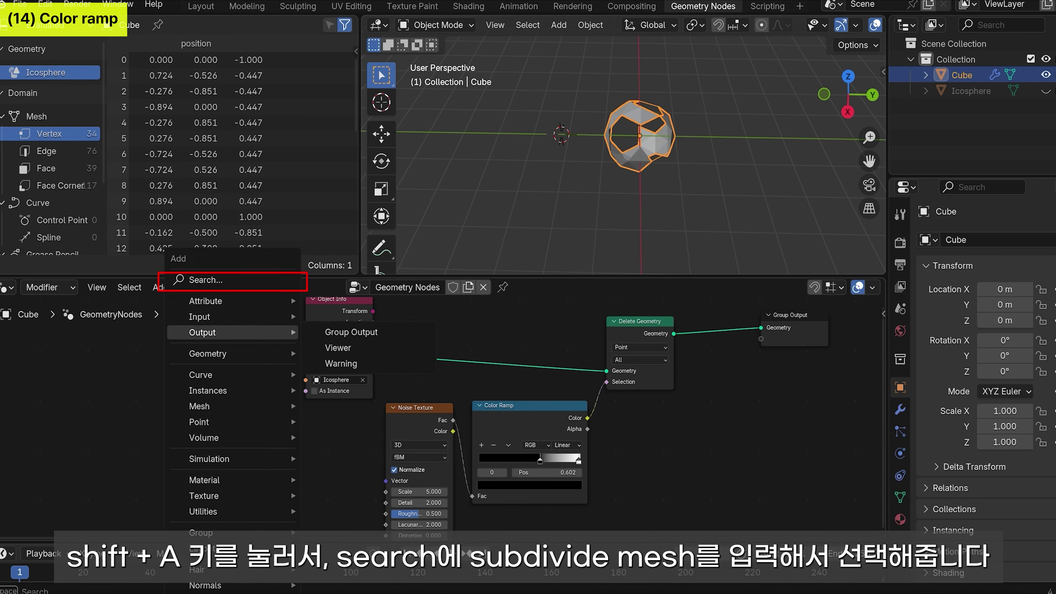
click(266, 279)
text(sub)
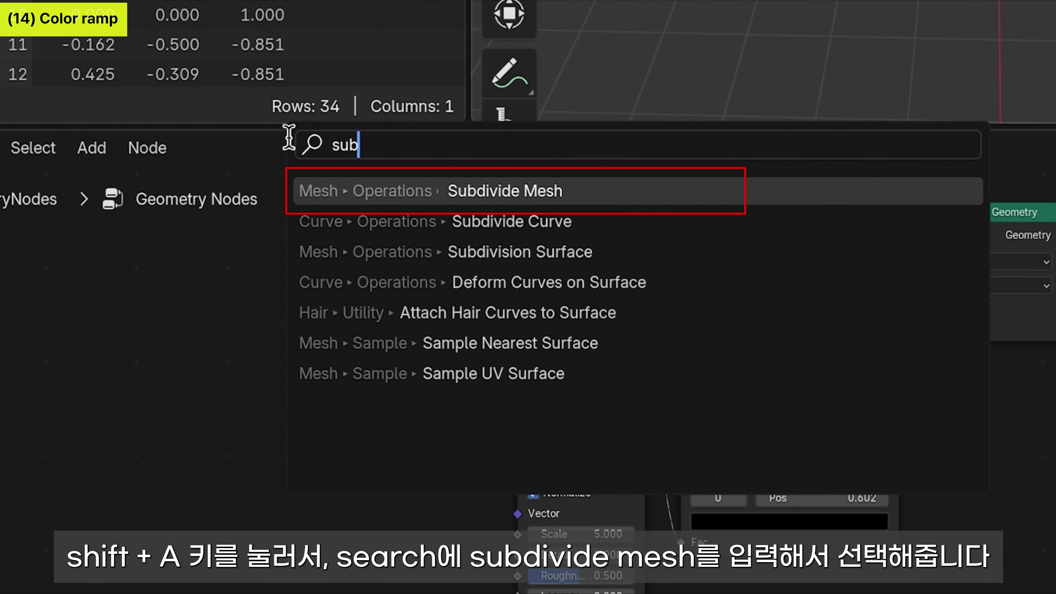
click(491, 190)
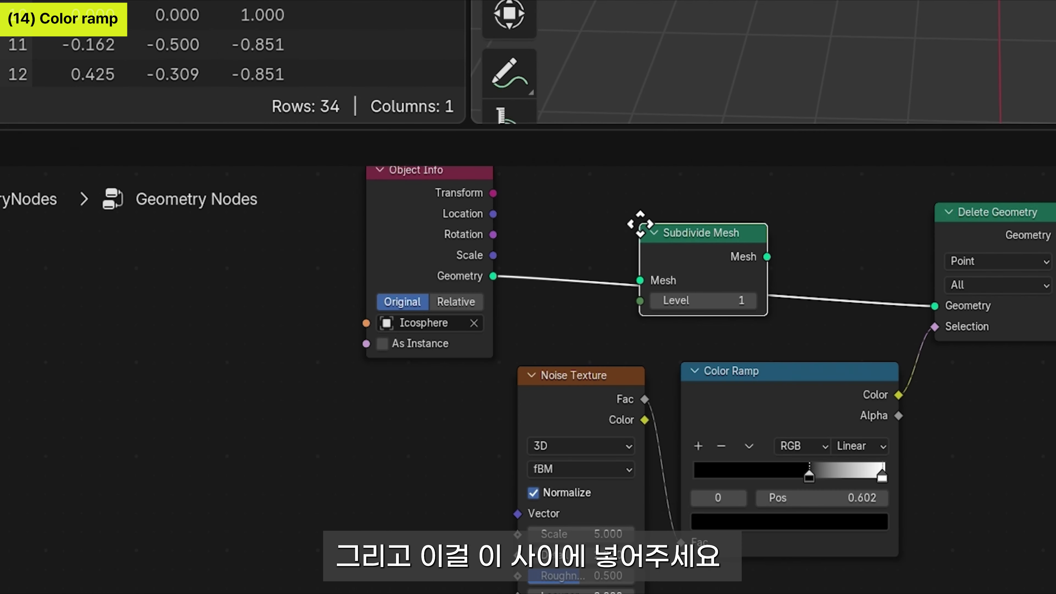
click(640, 224)
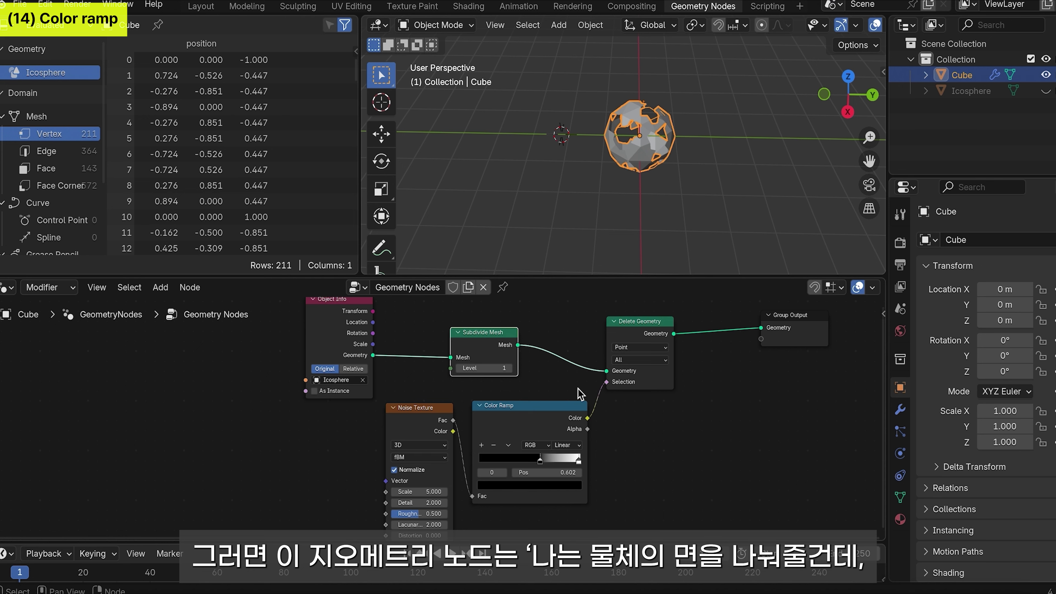
Step: Refine the hole pattern with Subdivide Mesh Level 4, Color Ramp black stop at 0.486 and Noise Texture Scale 10.8
scroll(580, 395, down, 2)
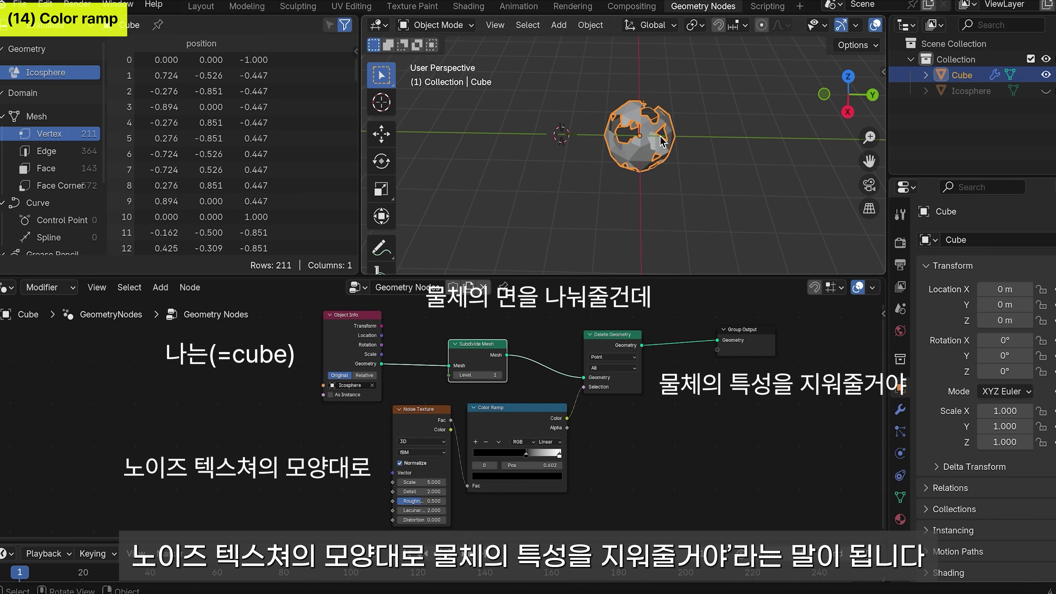
scroll(661, 141, up, 5)
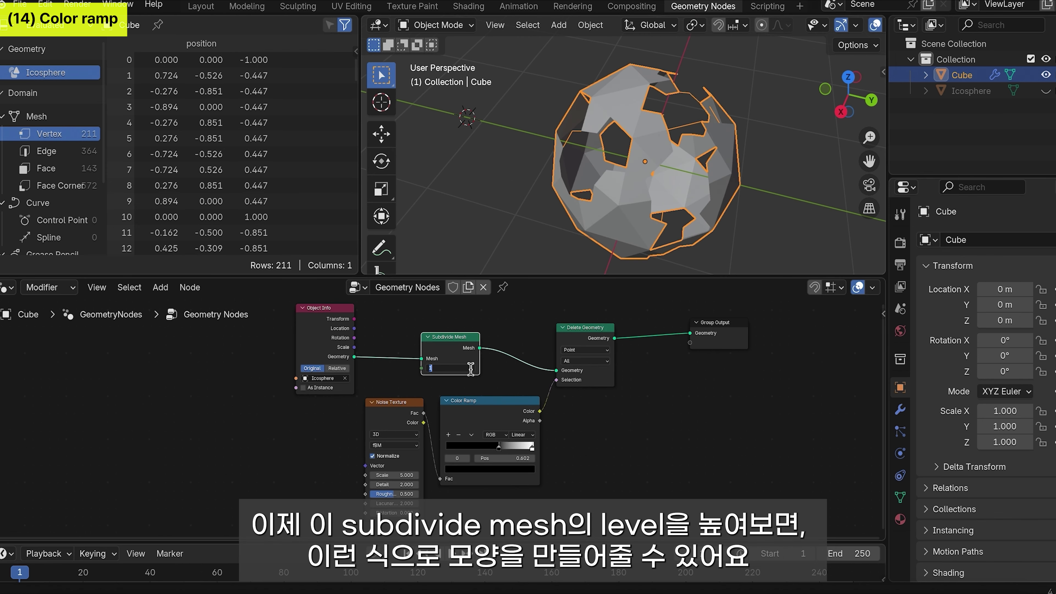
text(4)
key(Return)
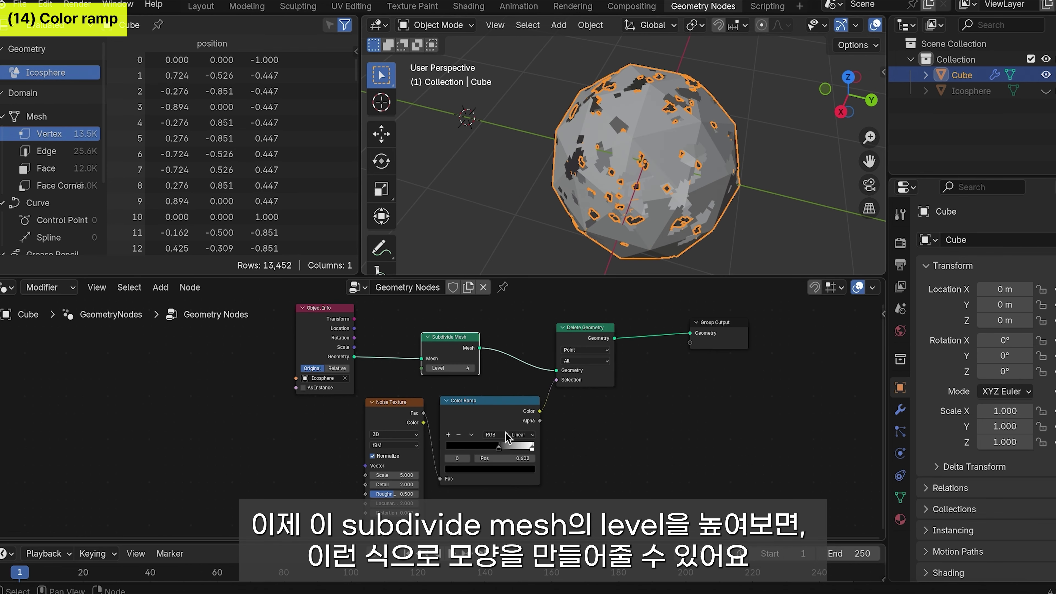
drag(503, 445, 494, 445)
drag(394, 475, 454, 475)
Step: Add a Scene Time node, connect its Seconds output to the Noise Texture's Scale input and play the animation
key(shift+a)
text(sc)
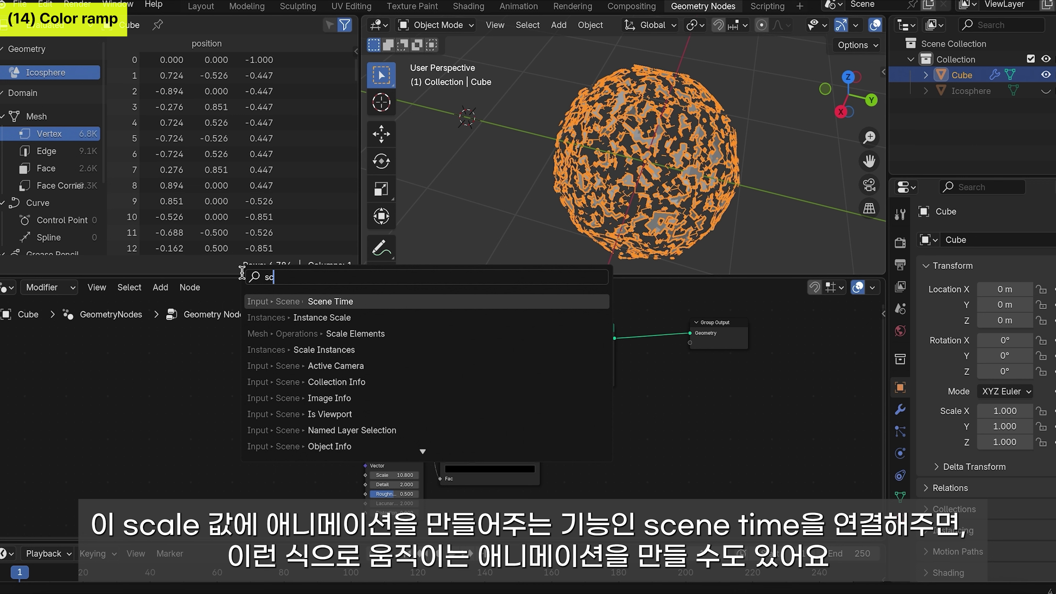
text(e)
click(304, 298)
click(211, 407)
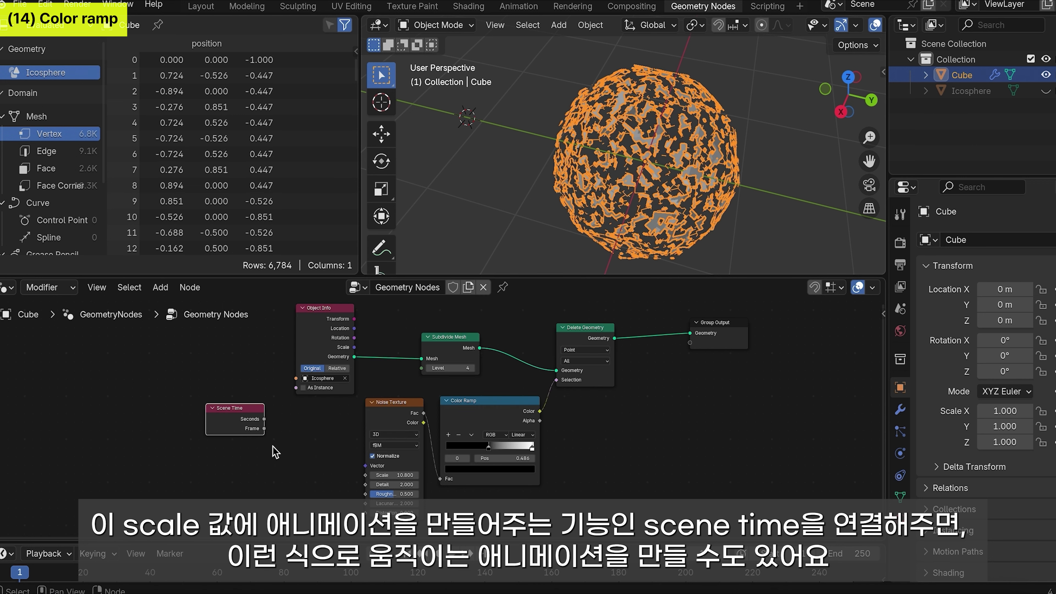
drag(264, 419, 365, 475)
key(space)
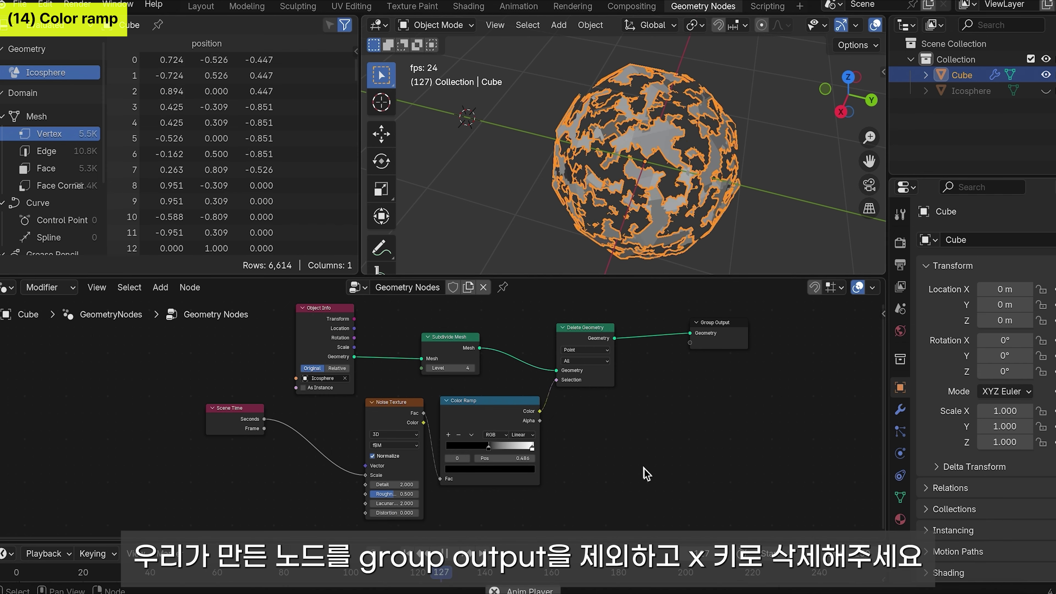
Step: Replace all nodes except Group Output with a Bézier Segment node, connecting its Curve output to Group Output's Geometry input
drag(644, 469, 179, 303)
key(x)
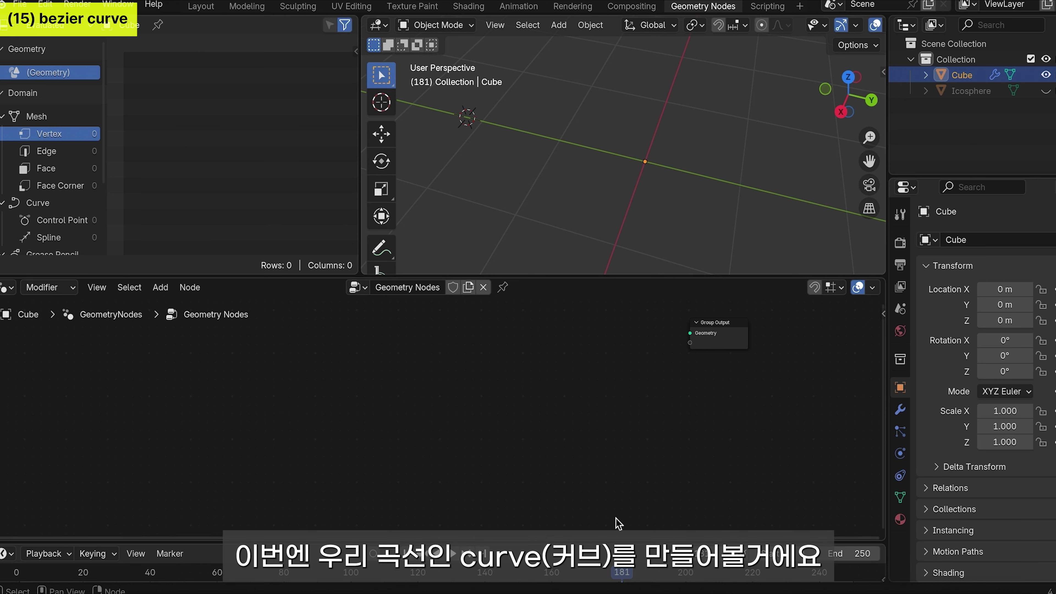
key(shift+a)
click(394, 277)
text(bezier)
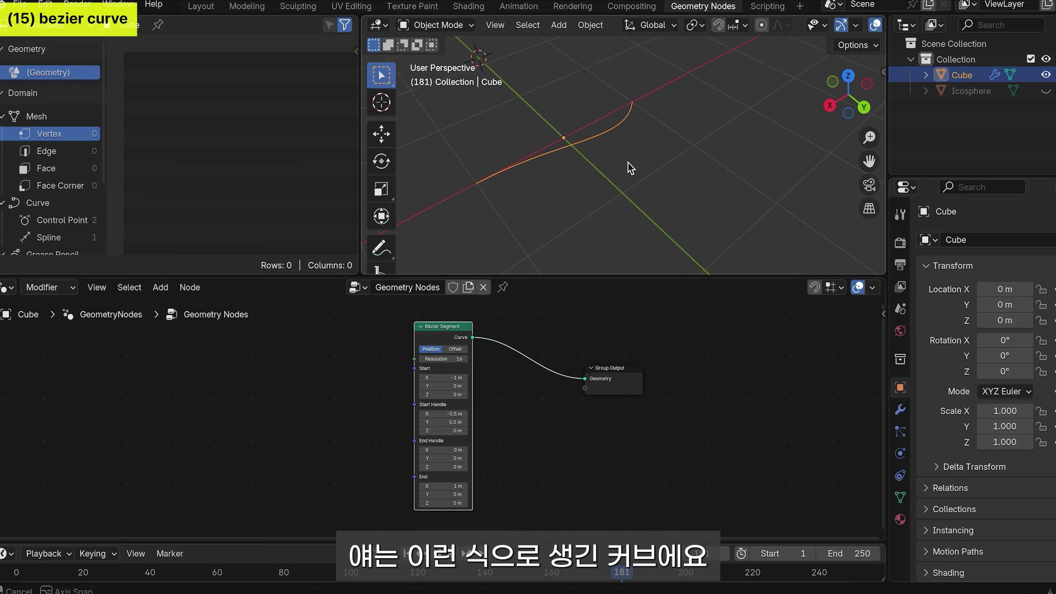
middle_drag(626, 162, 651, 162)
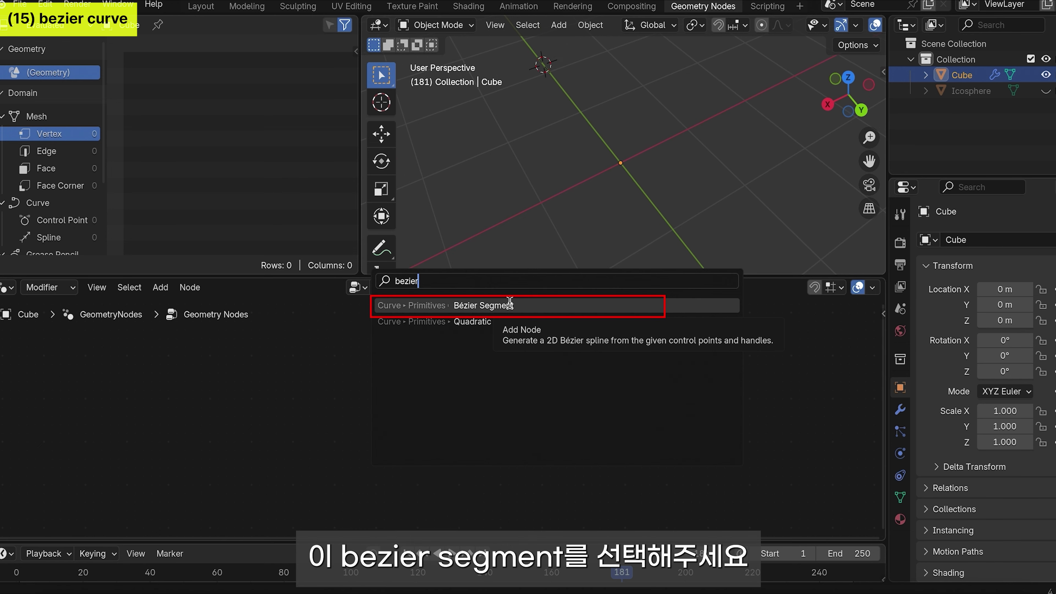
click(510, 301)
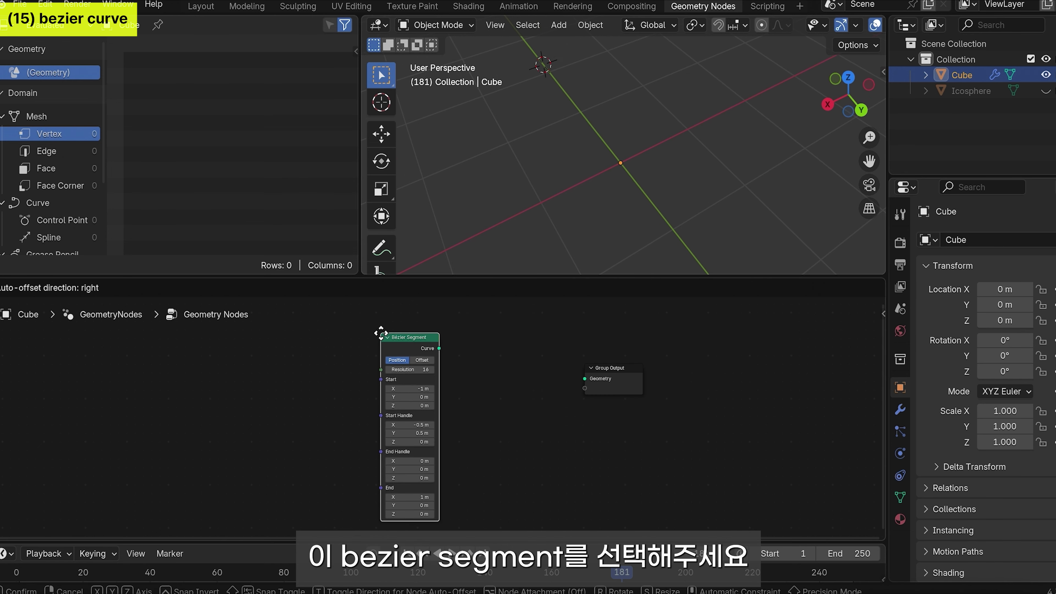
click(383, 338)
drag(440, 348, 498, 350)
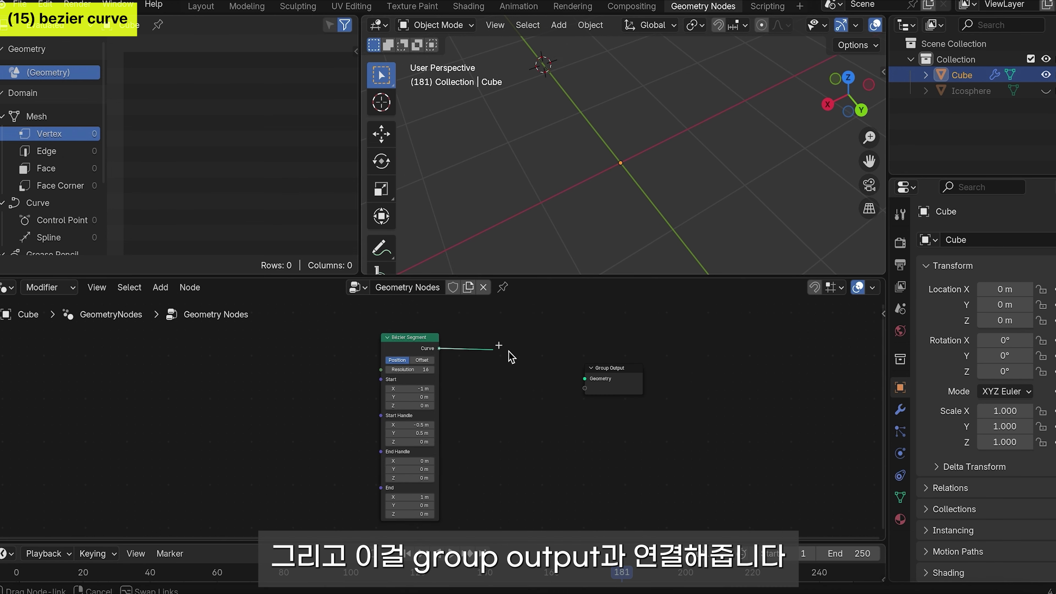
drag(582, 389, 583, 385)
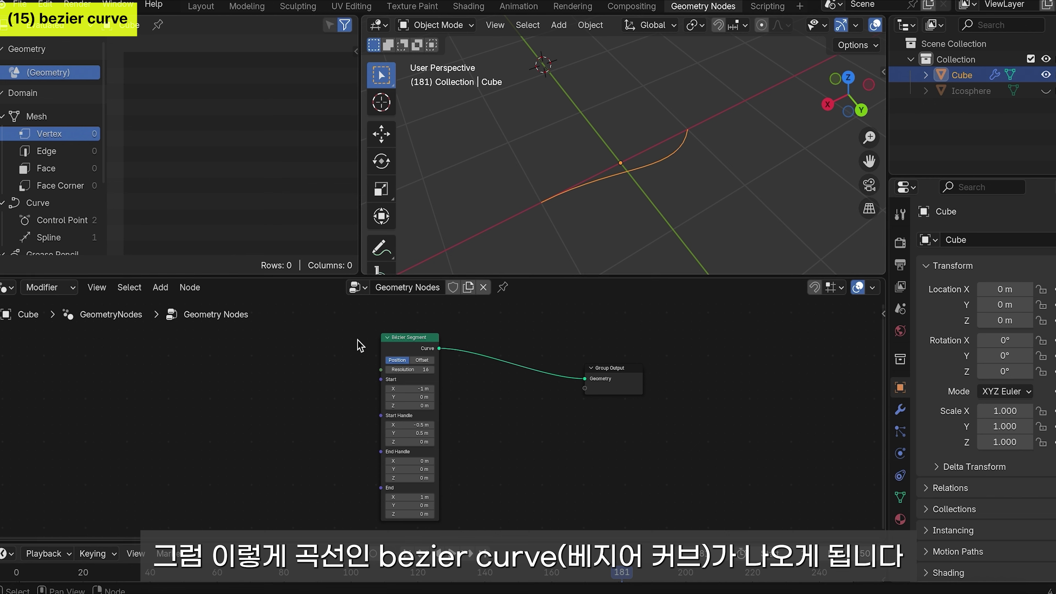
Step: Add a Curve to Mesh node and insert it between Bézier Segment and Group Output
middle_drag(562, 222, 522, 254)
middle_drag(632, 241, 675, 227)
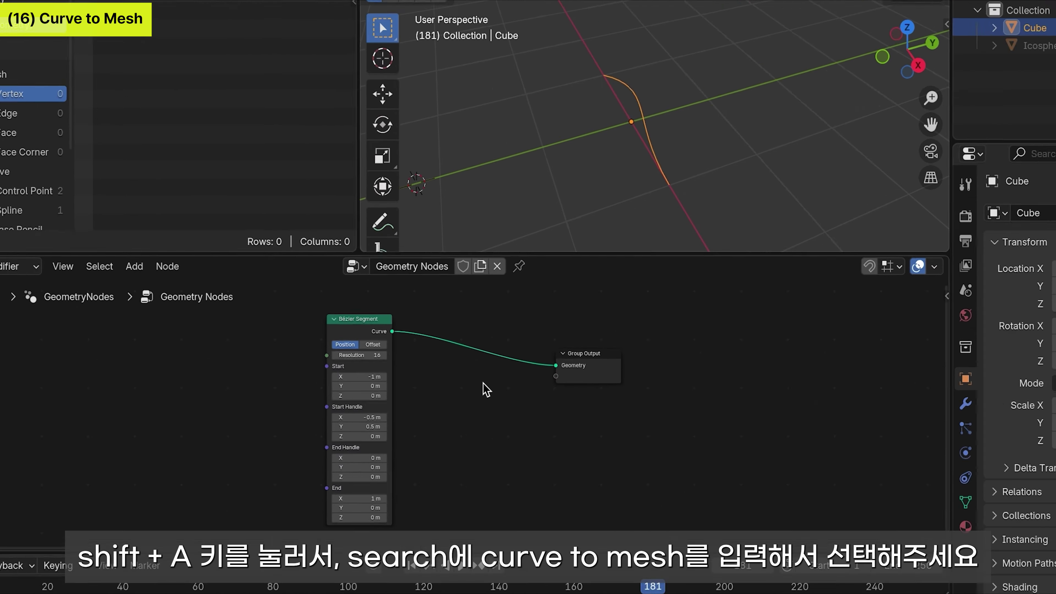
key(shift+a)
click(446, 287)
text(c)
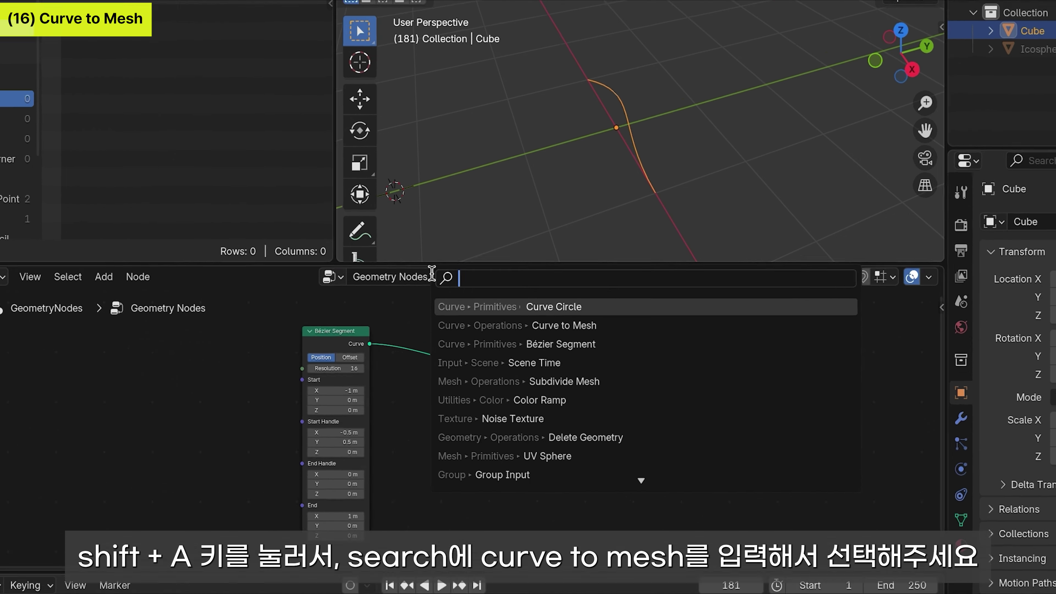
text(urve to)
key(Return)
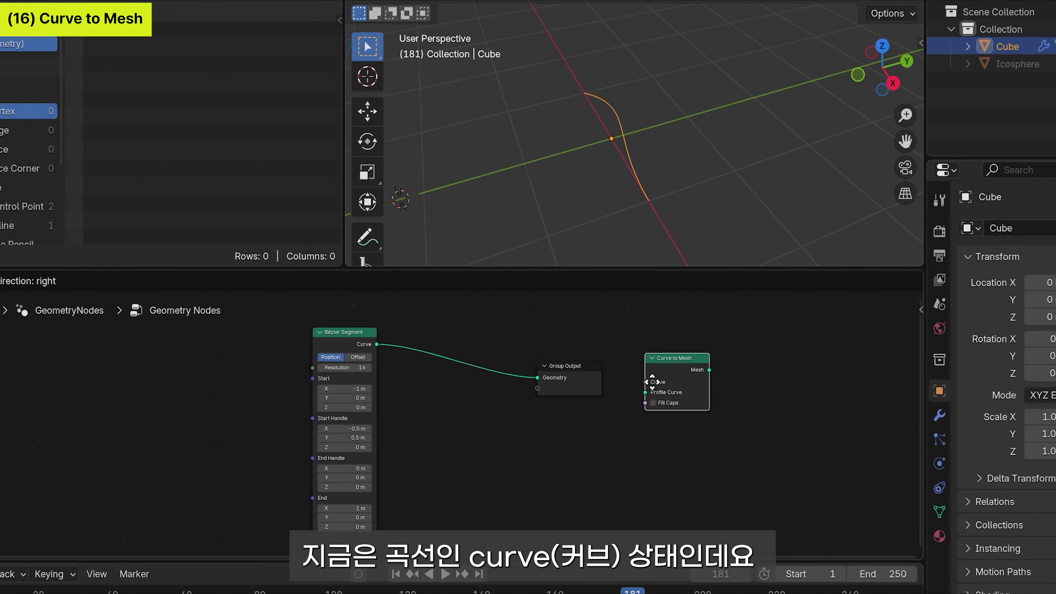
click(656, 395)
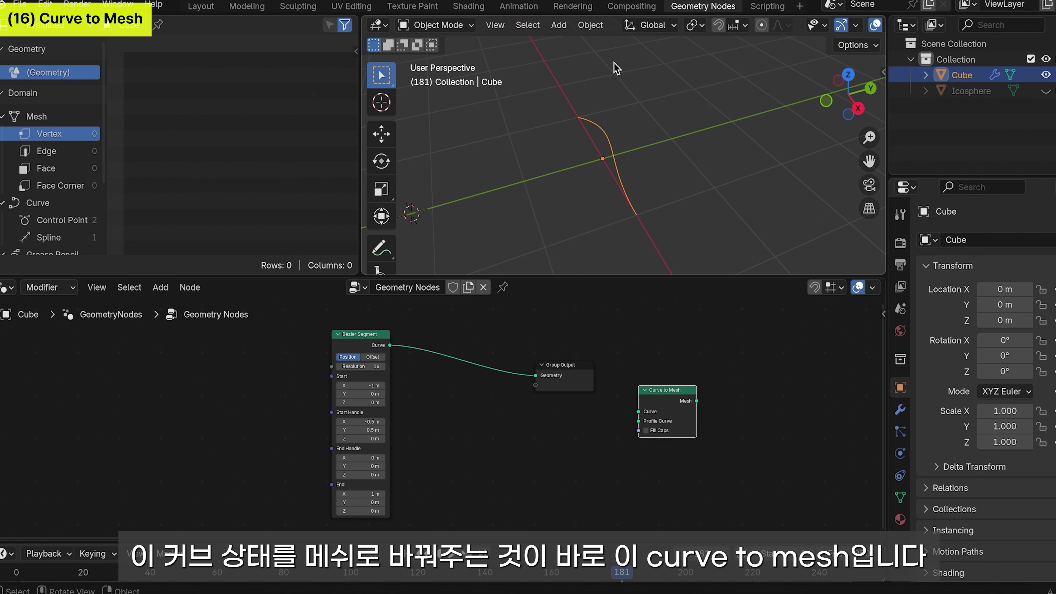
drag(667, 391, 462, 347)
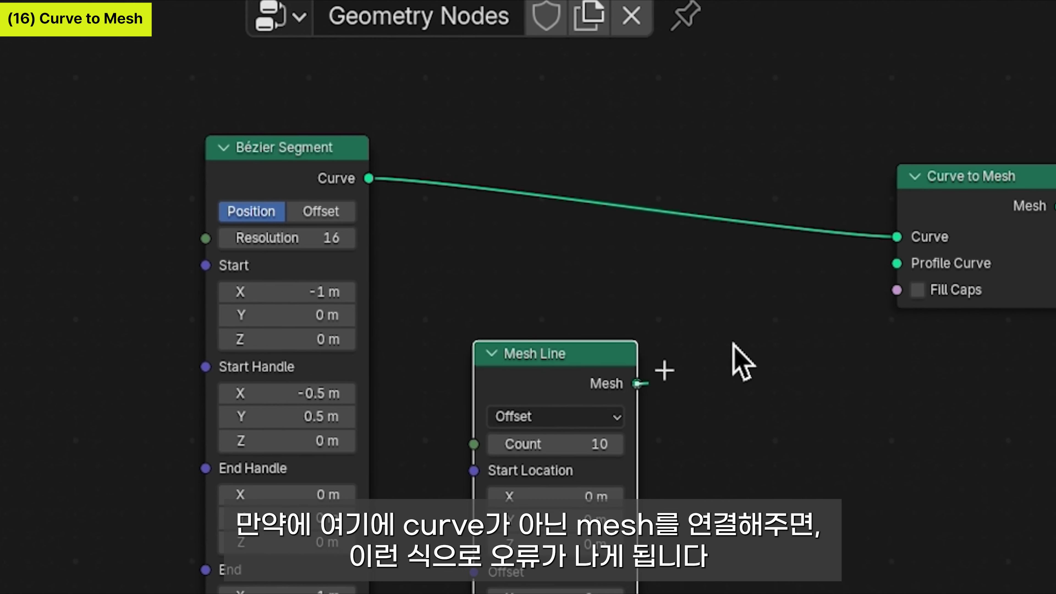
Step: Try feeding a Mesh Line into Curve to Mesh's Profile Curve input and delete the Mesh Line node
drag(636, 380, 915, 262)
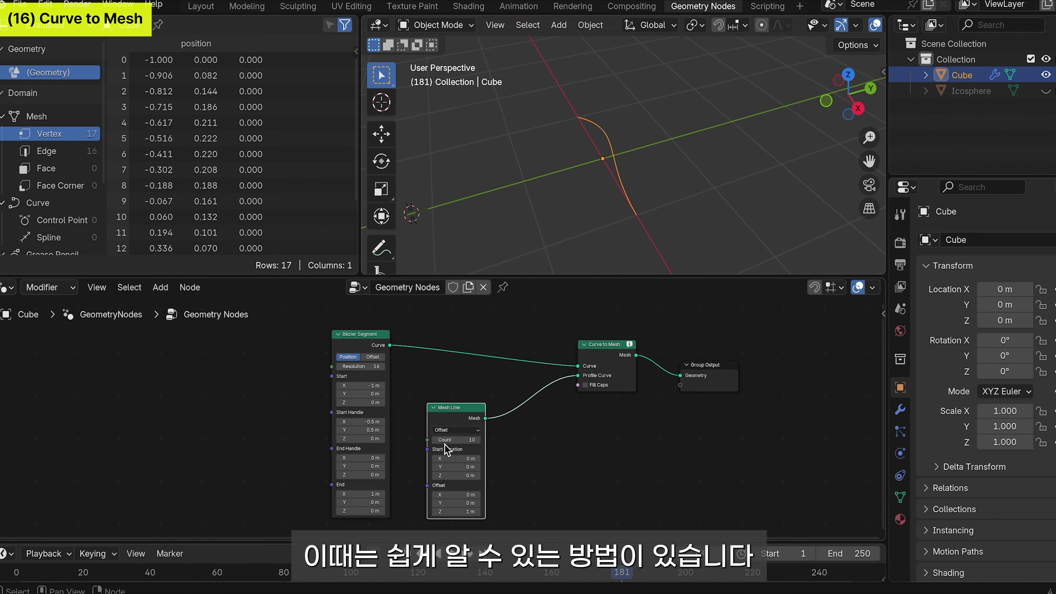
key(x)
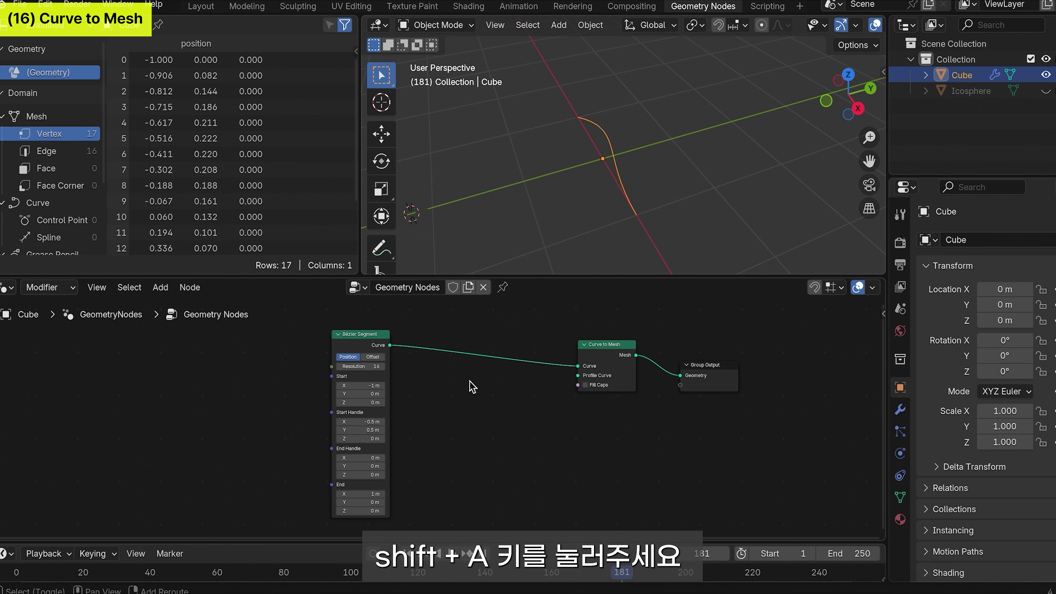
Step: Add a Curve Circle node and connect its Curve output to Curve to Mesh's Profile Curve input
key(shift+a)
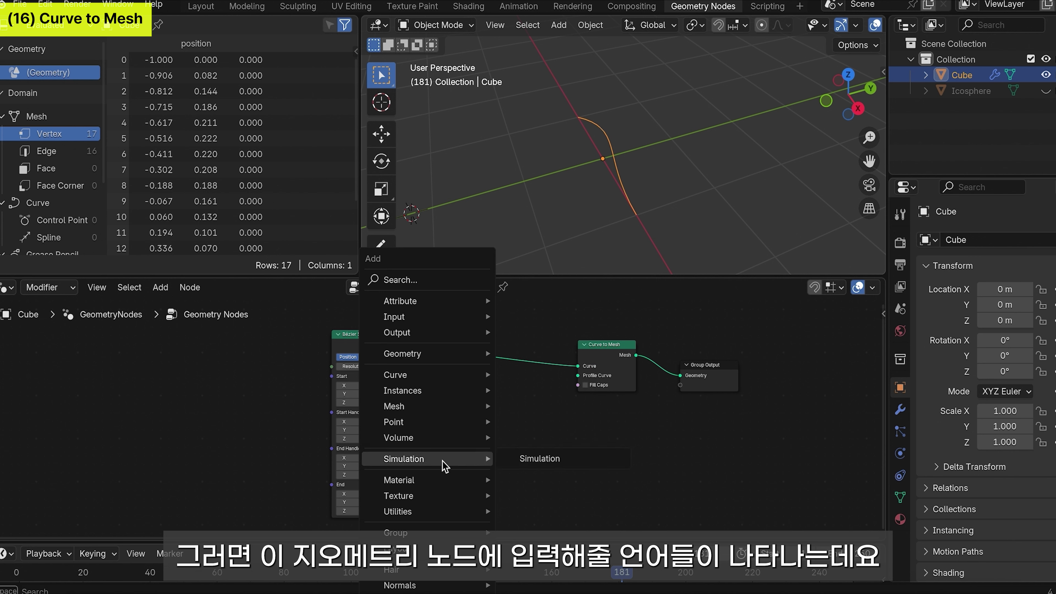
mouse_move(437, 376)
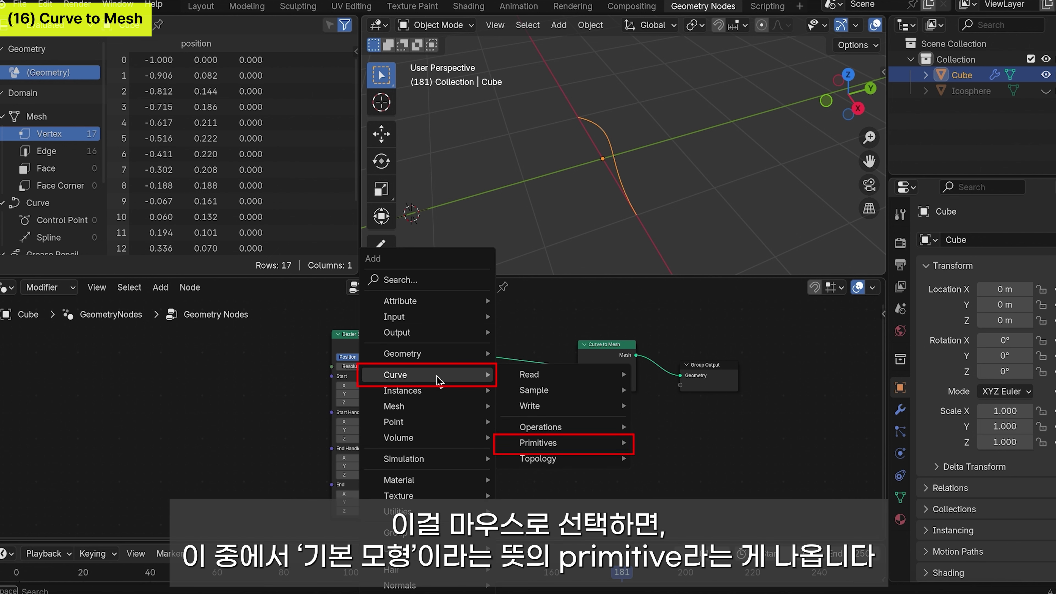
mouse_move(558, 441)
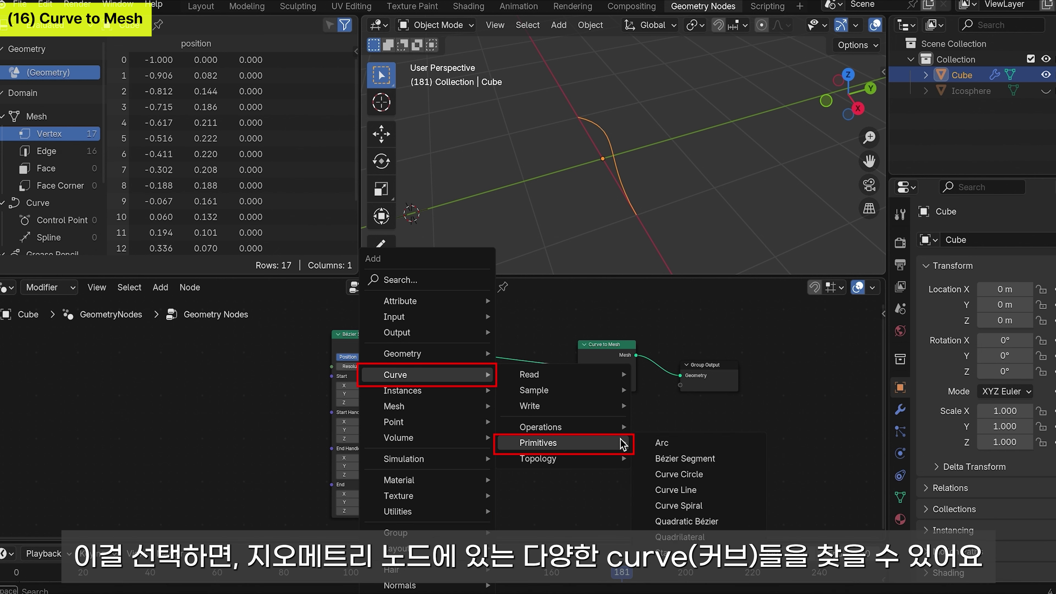
click(737, 476)
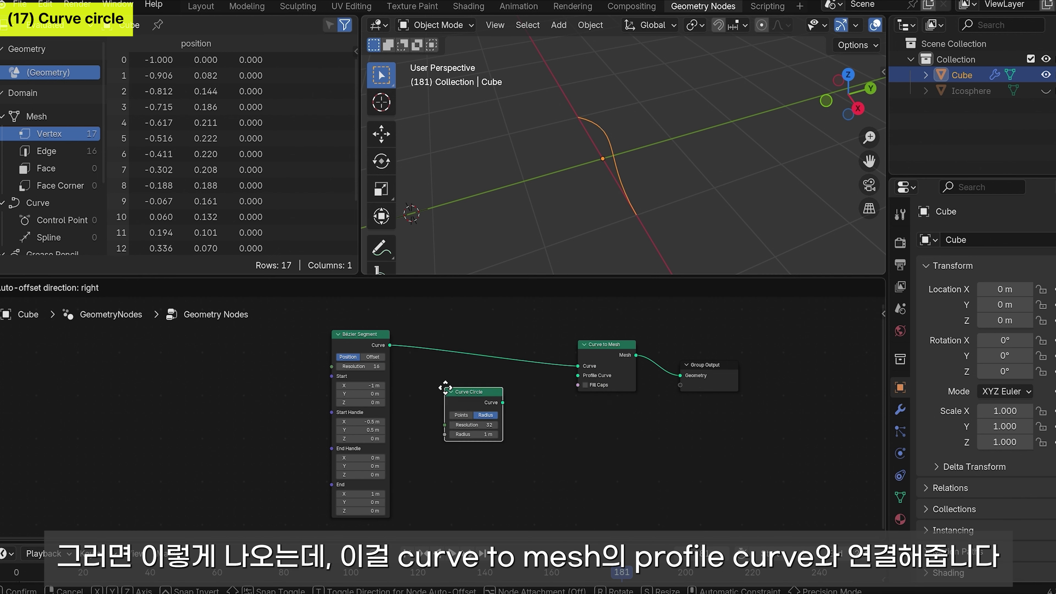
click(453, 394)
drag(508, 404, 583, 376)
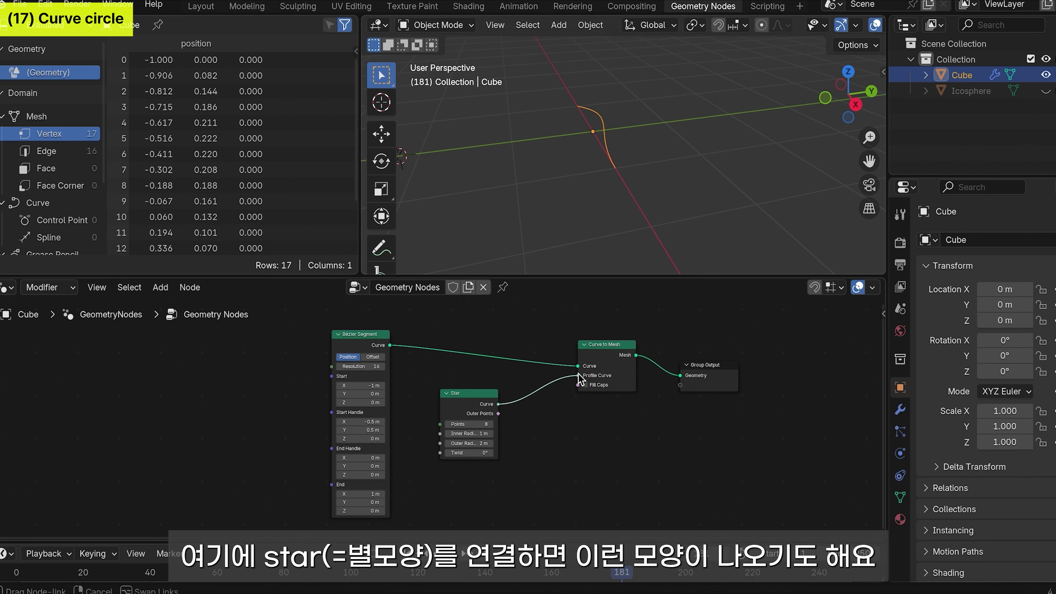
drag(578, 373, 578, 375)
scroll(617, 235, down, 3)
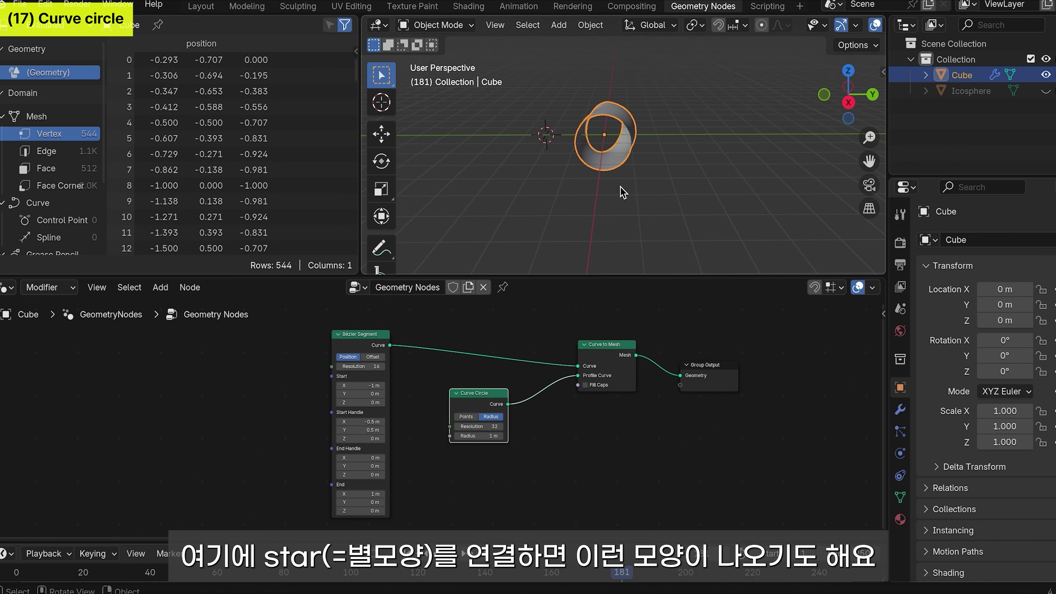
middle_drag(616, 233, 644, 227)
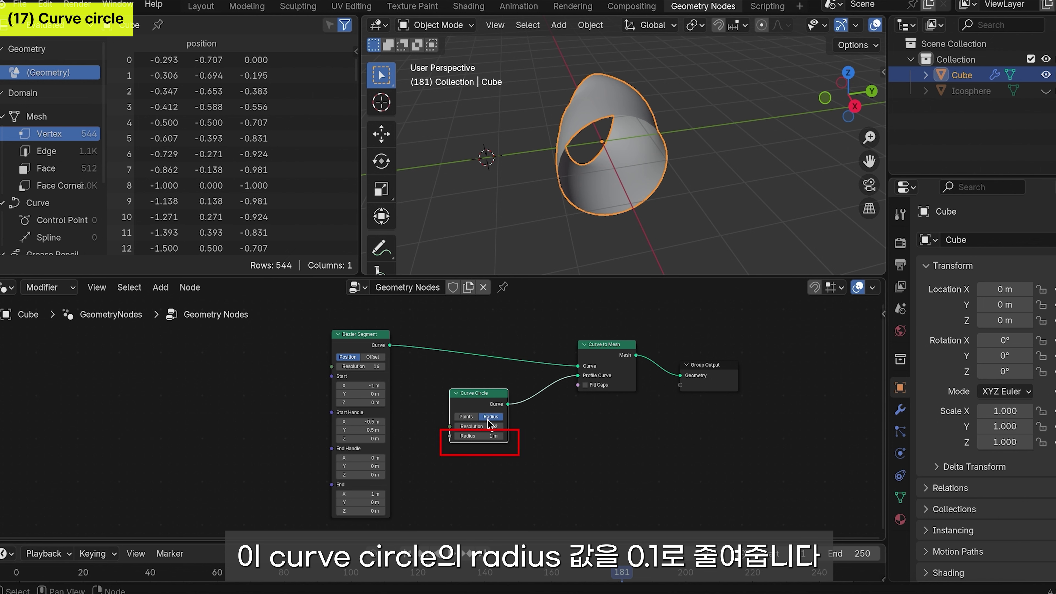
Step: Set the Curve Circle node's Radius to 0.1 m and inspect the resulting tube
click(495, 436)
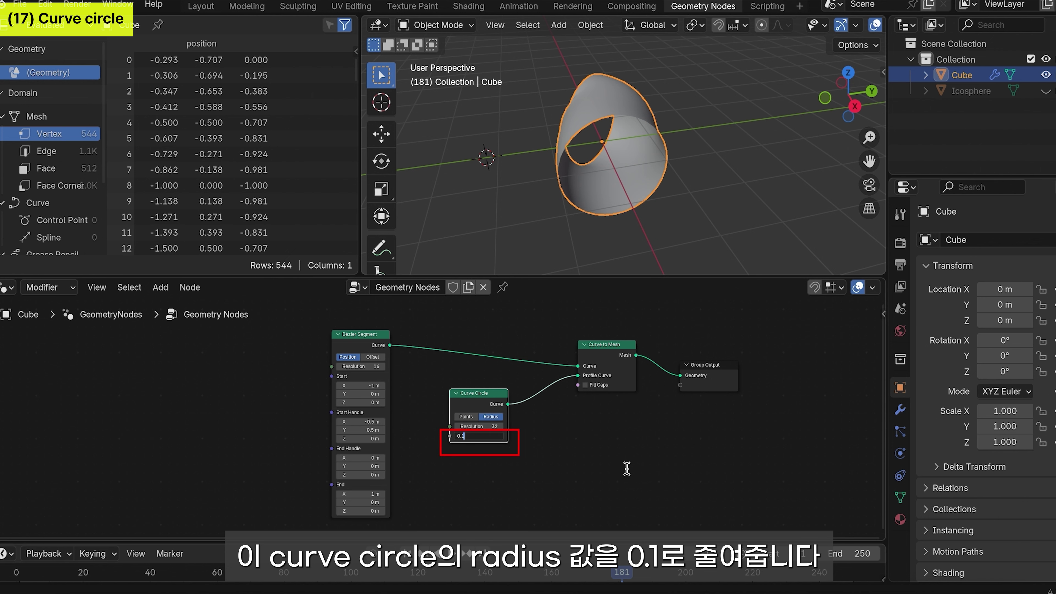
text(0.1)
key(Return)
scroll(601, 181, up, 8)
middle_drag(602, 181, 610, 155)
scroll(610, 154, down, 5)
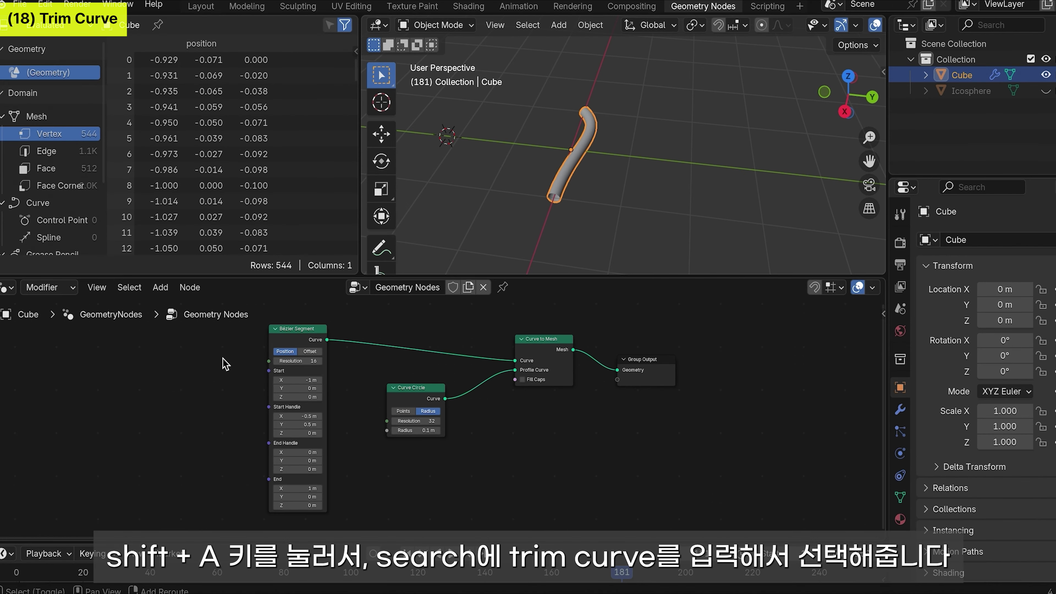
Step: Add a Trim Curve node and place it on the link between Bézier Segment and Curve to Mesh
key(shift+a)
mouse_move(223, 359)
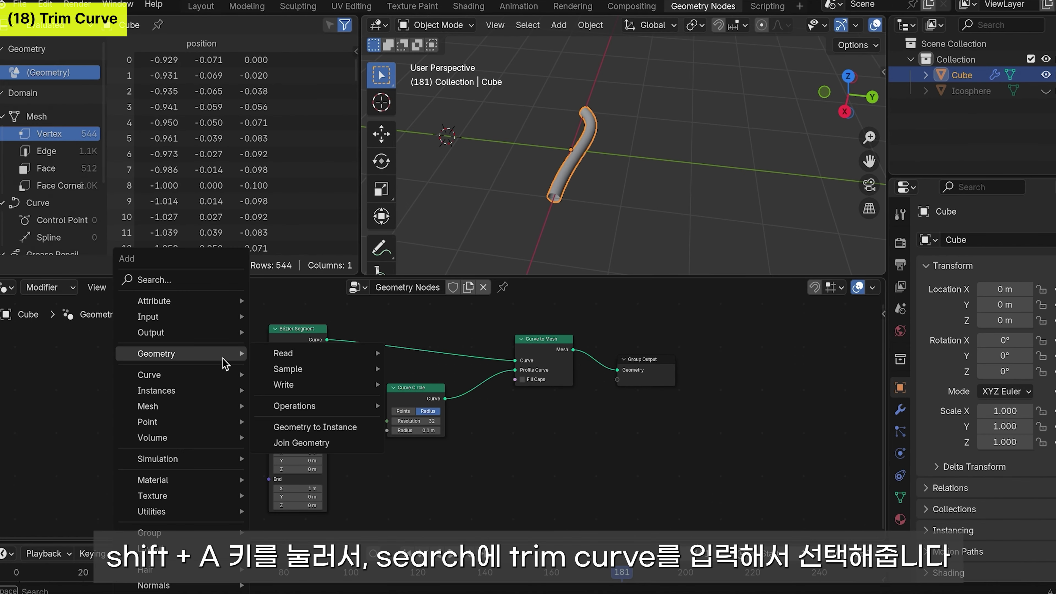
click(199, 287)
text(trim cu)
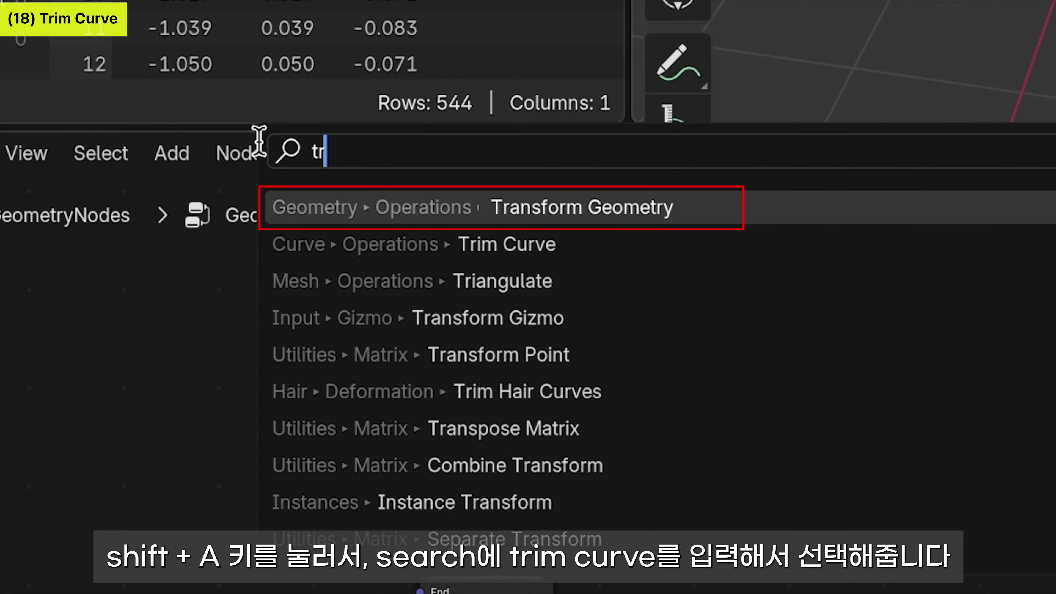
click(440, 208)
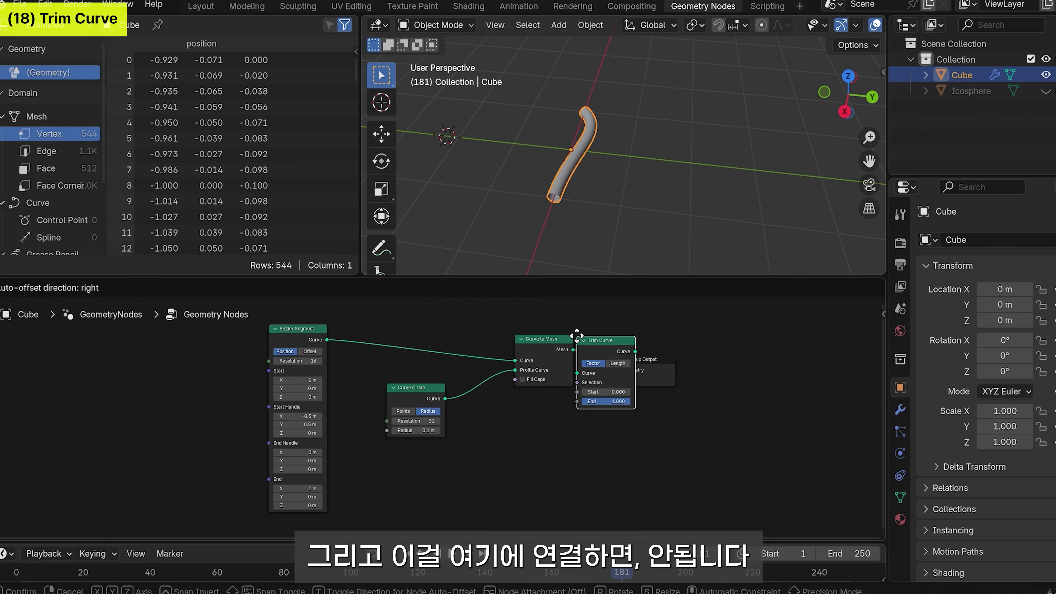
click(581, 336)
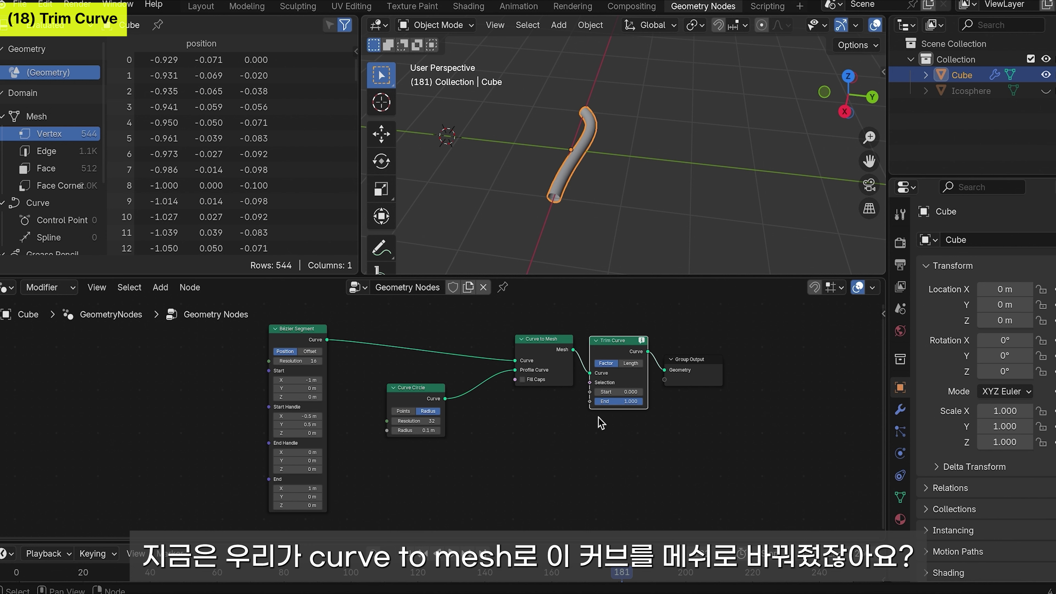
drag(532, 340, 500, 337)
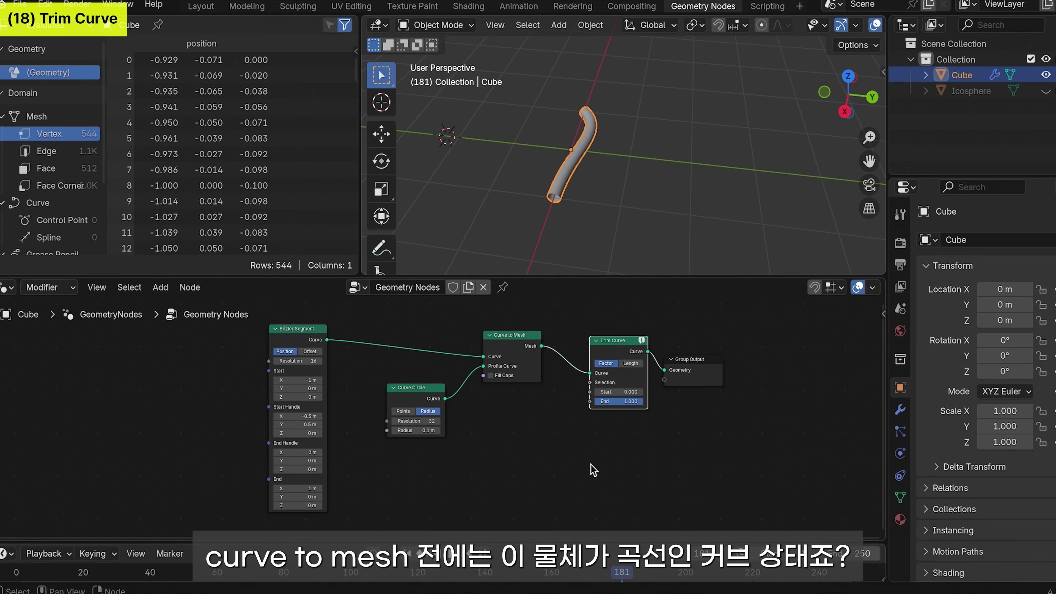
alt+drag(606, 343, 405, 347)
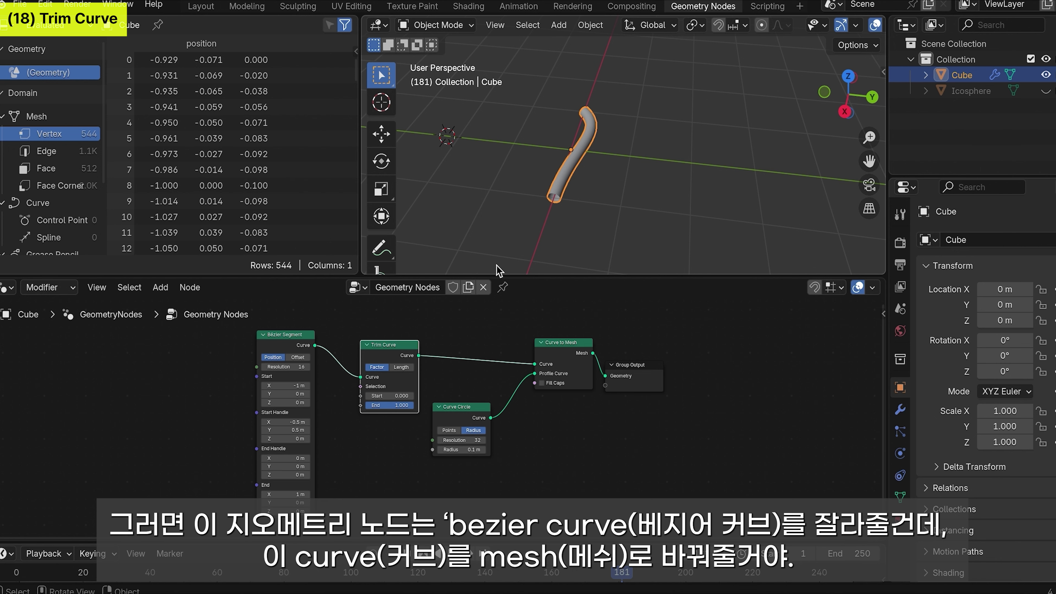
Step: Vary the Trim Curve node's End value to test how it cuts the tube
scroll(503, 254, down, 1)
middle_drag(581, 193, 651, 189)
scroll(657, 189, up, 3)
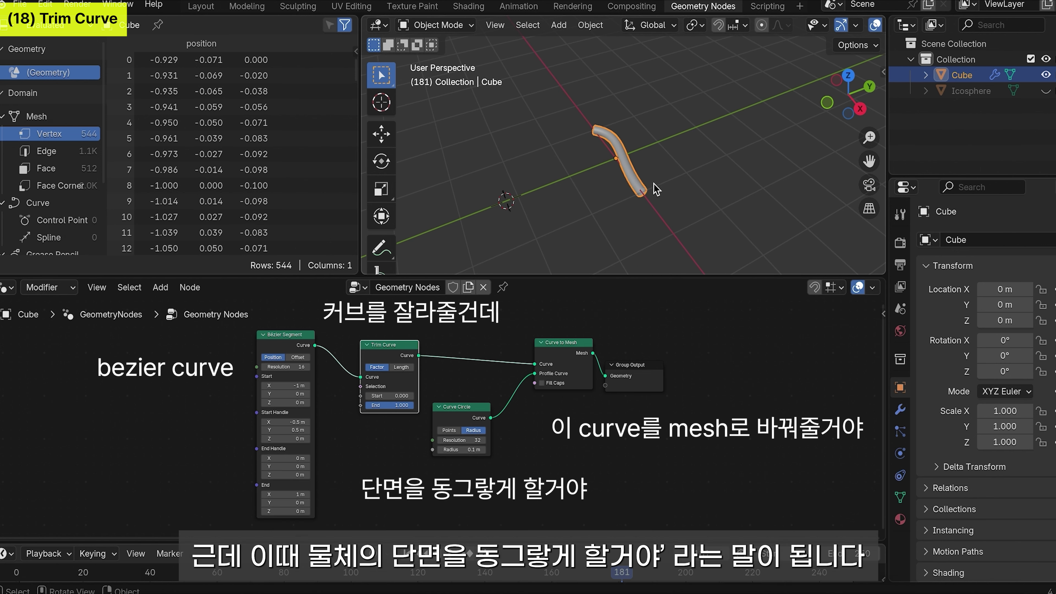
shift+middle_drag(654, 184, 630, 156)
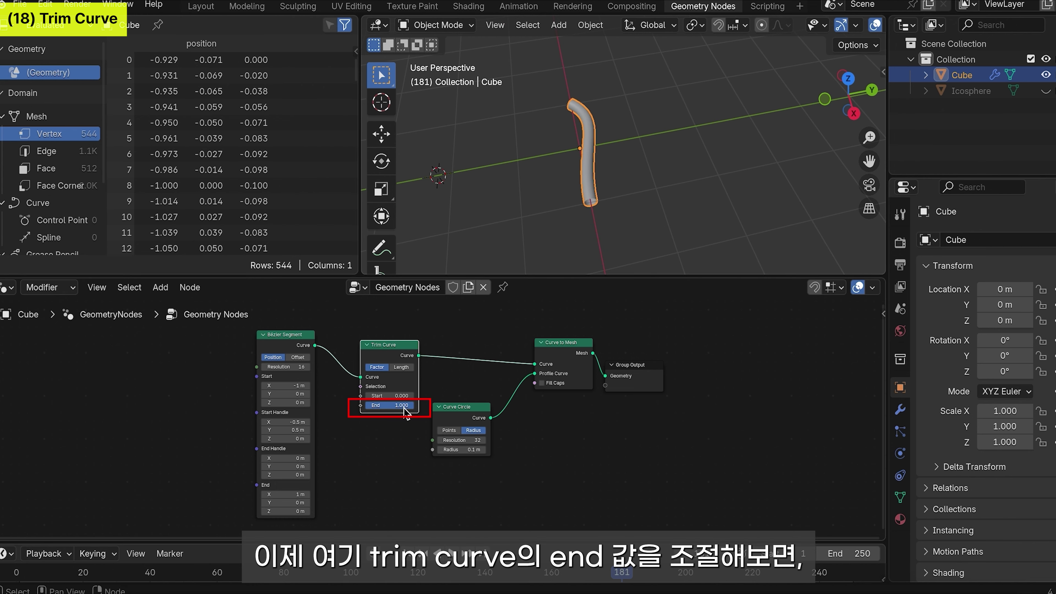
mouse_move(399, 405)
mouse_down()
mouse_move(368, 405)
mouse_move(399, 406)
mouse_up()
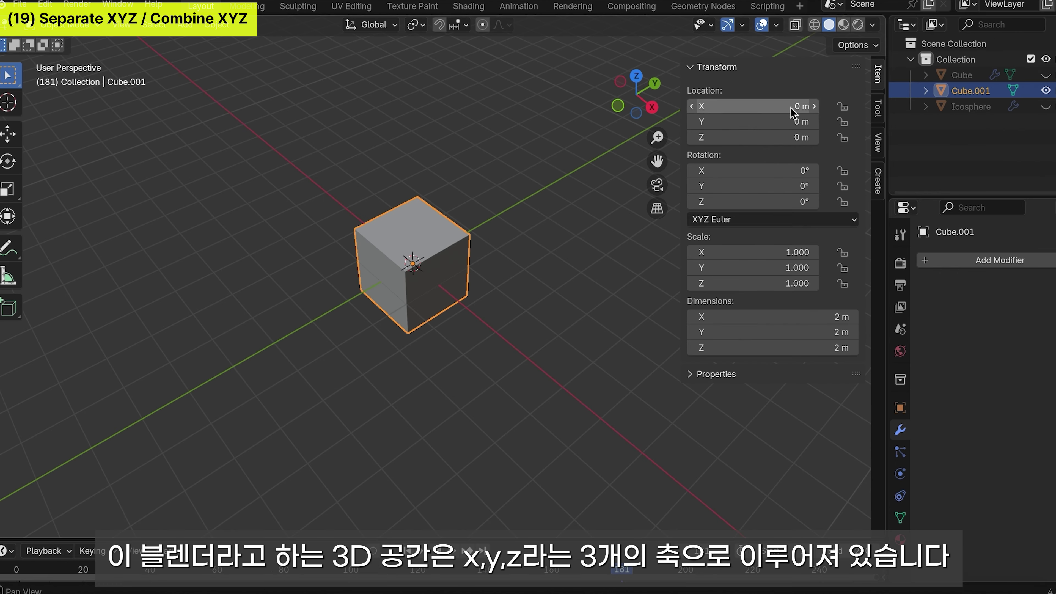
Step: Set the Cube.001 object's Location to X 1 m, Y 2 m and Z 1 m, and view it from other angles
click(793, 107)
text(1)
key(Return)
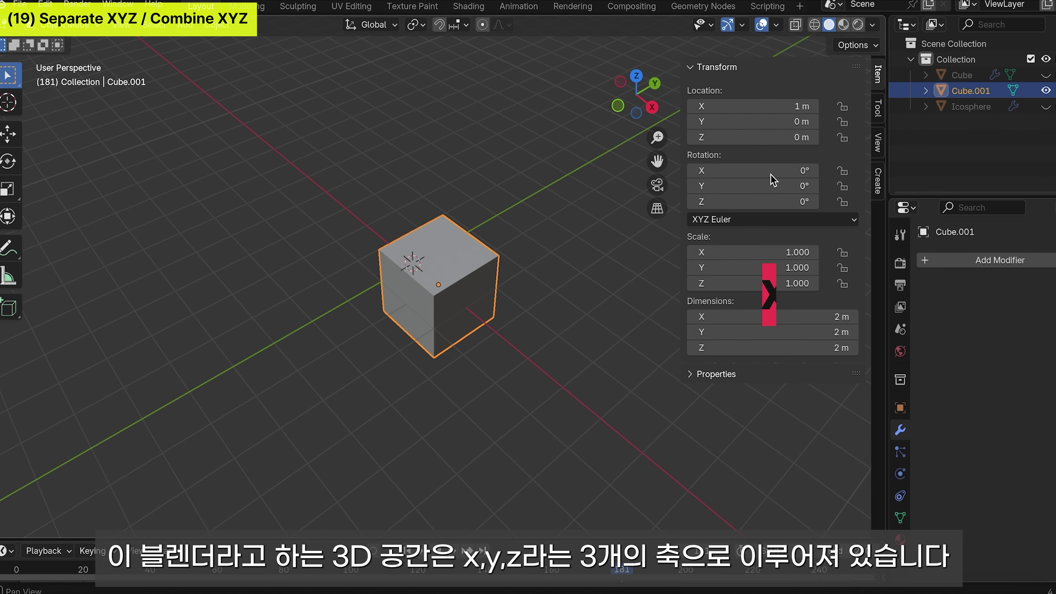
click(790, 136)
click(792, 119)
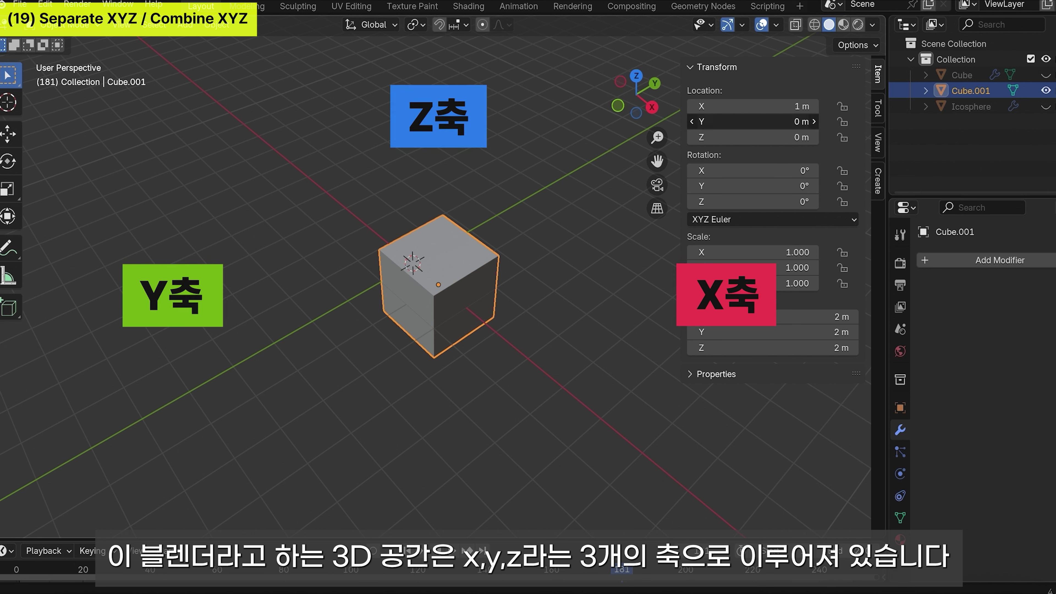
click(792, 118)
text(2)
key(Return)
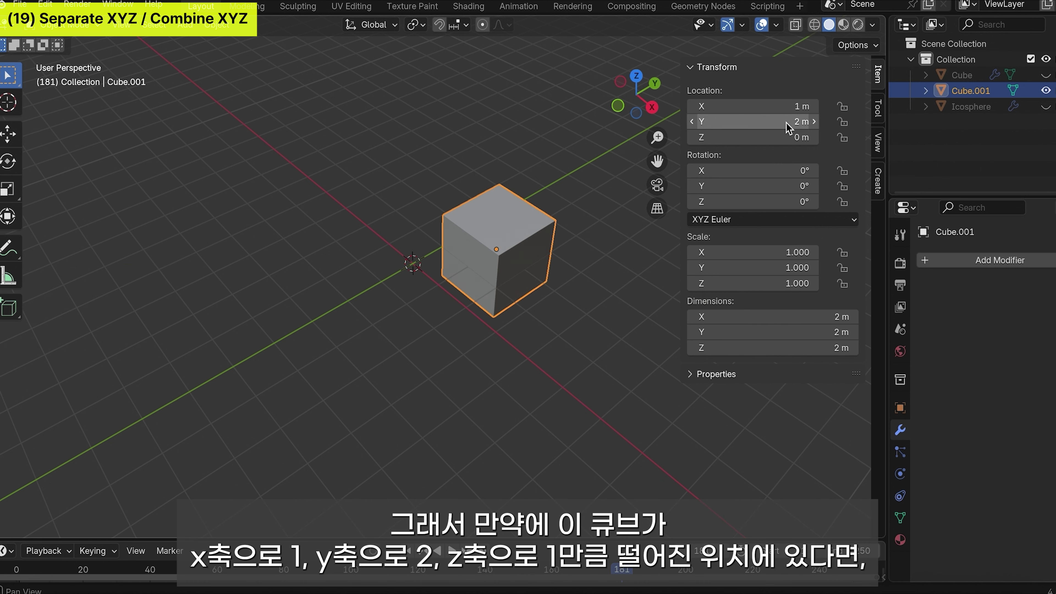
click(788, 134)
text(1)
key(Return)
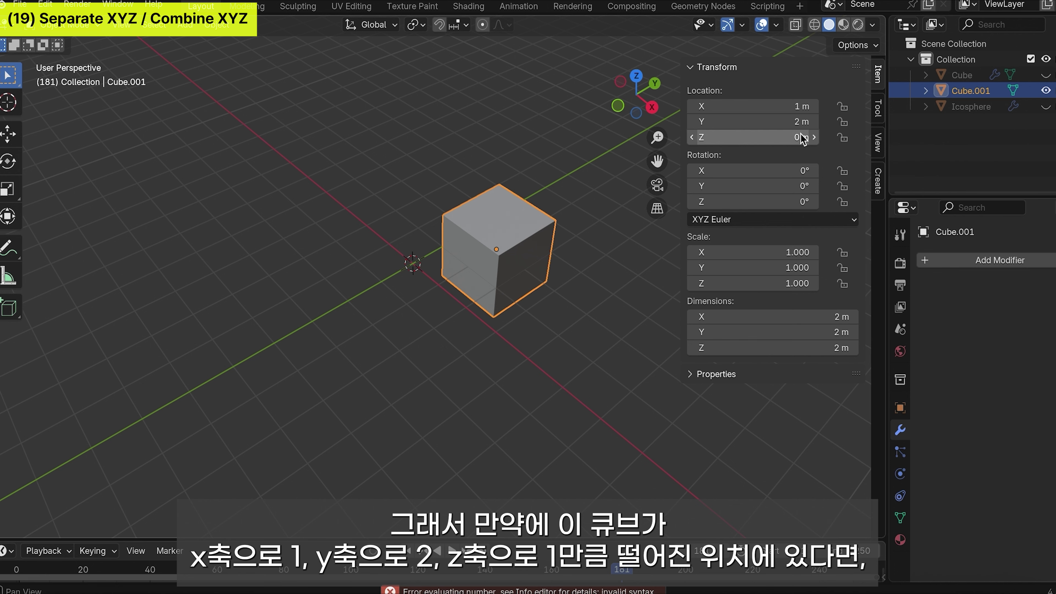
click(795, 138)
text(1)
key(Return)
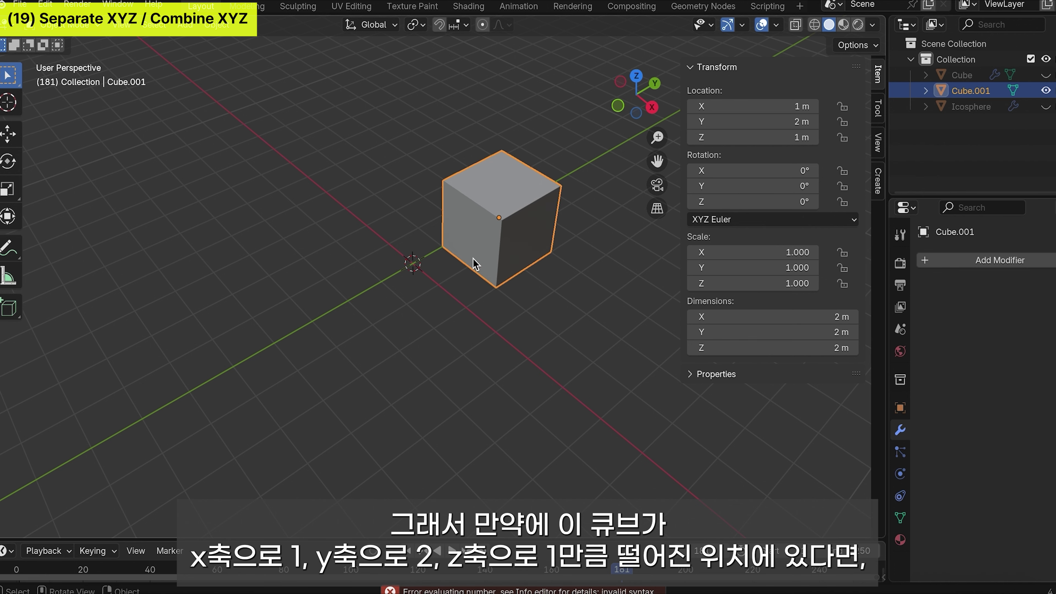
middle_drag(465, 260, 474, 304)
middle_drag(381, 339, 470, 272)
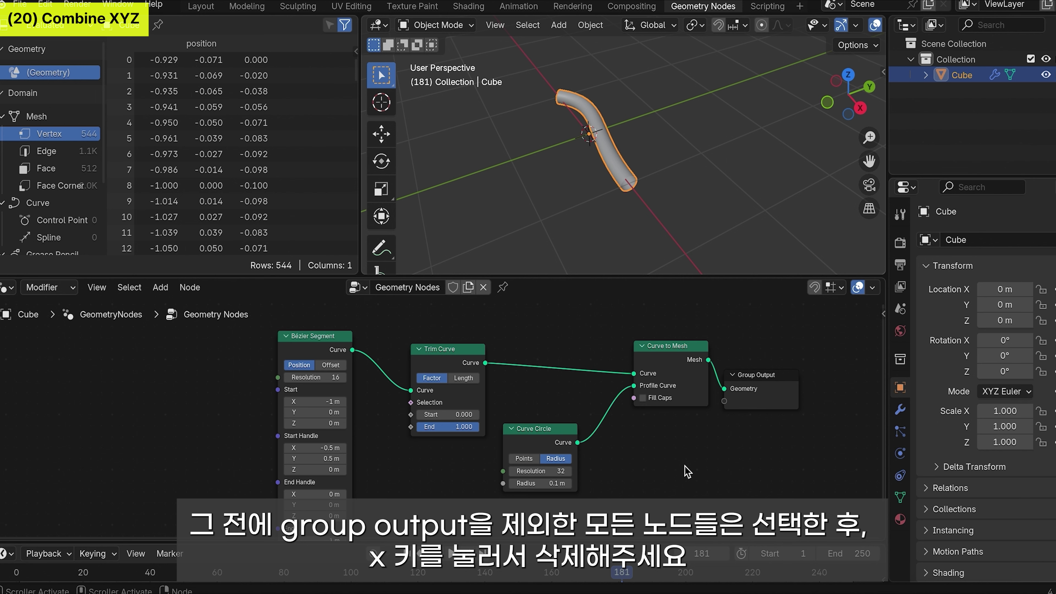
Step: Delete every node except Group Output, and add a Cube mesh node with its Mesh output connected to Group Output's Geometry
drag(683, 458, 310, 359)
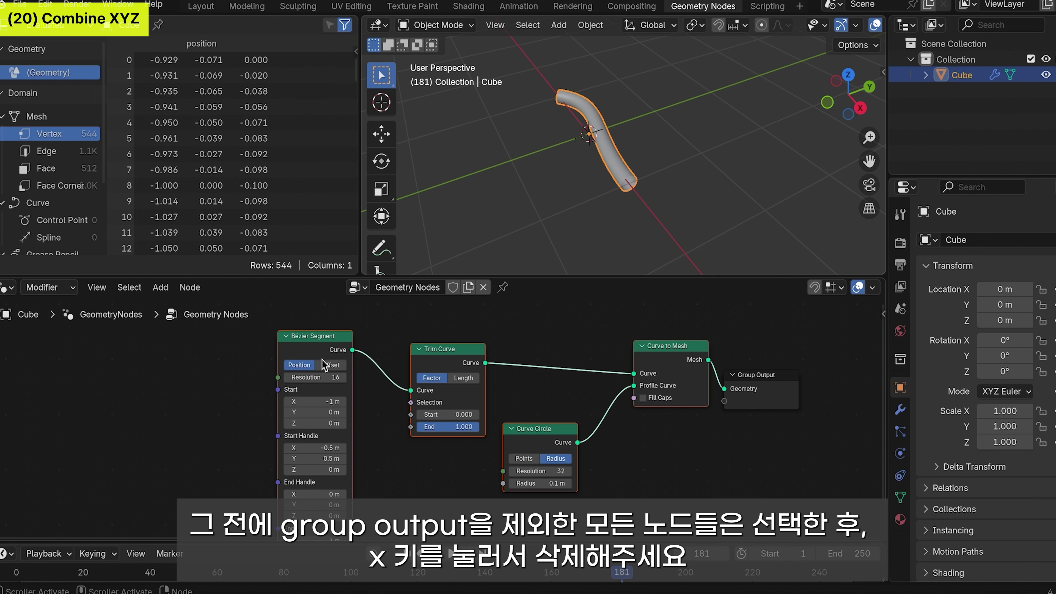
key(x)
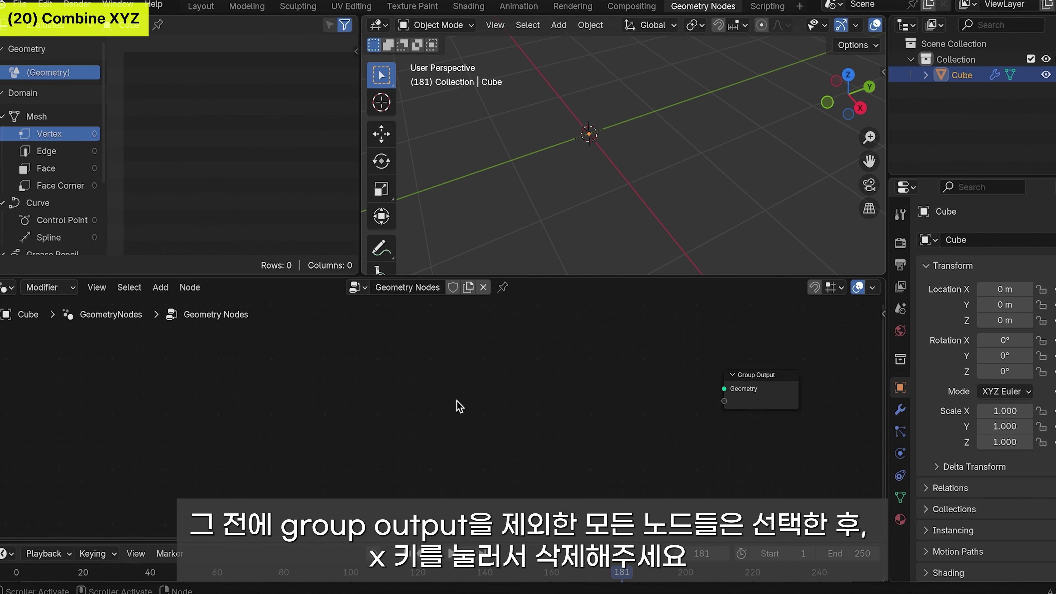
key(shift+a)
click(429, 280)
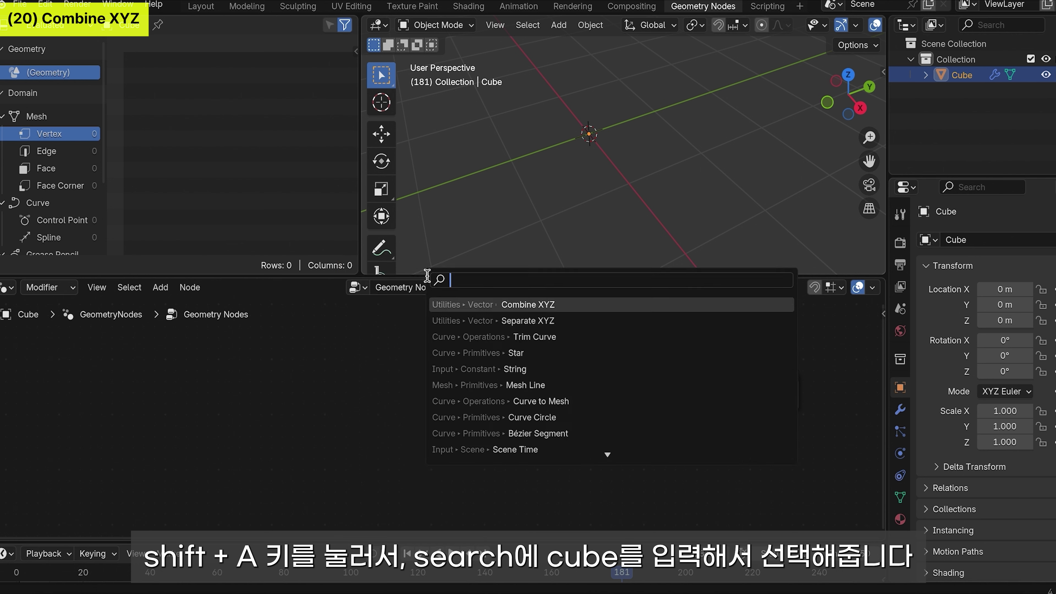
text(cube)
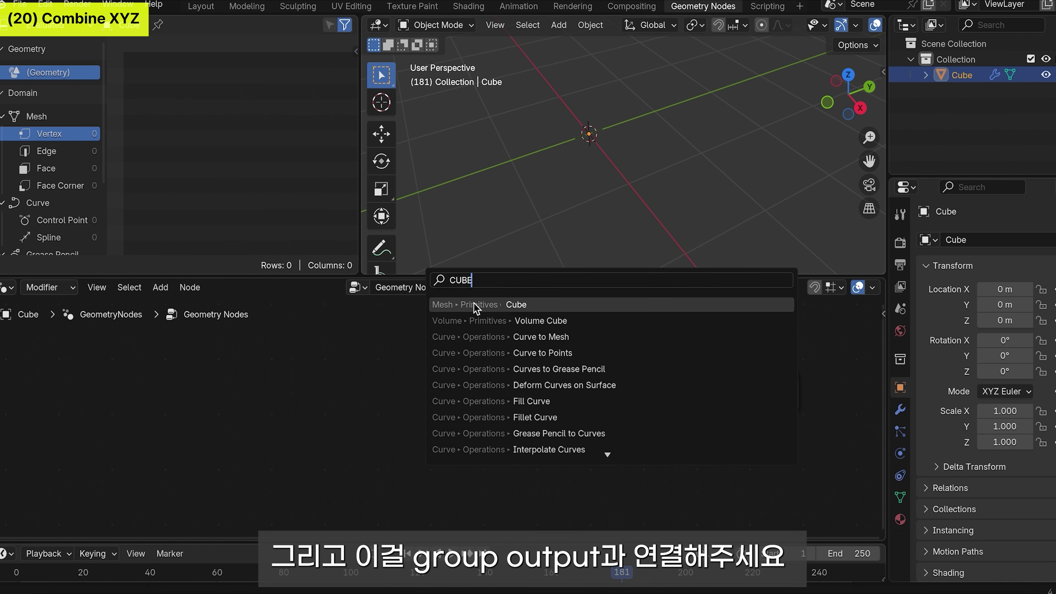
click(474, 307)
click(334, 350)
drag(414, 362, 727, 390)
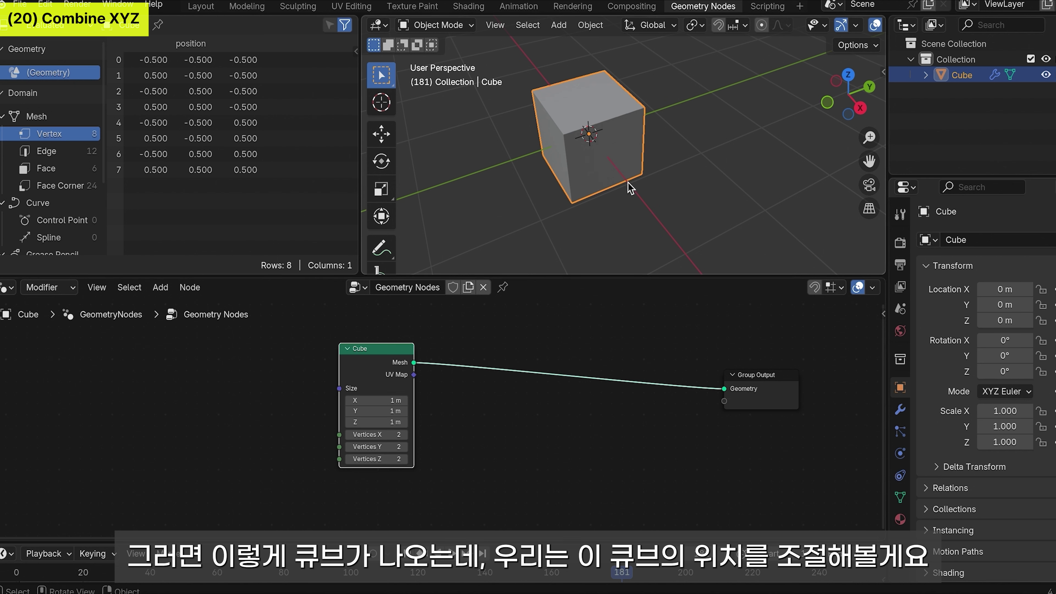
Step: Add a Set Position node and place it on the link between the Cube node and Group Output
middle_drag(652, 196, 557, 243)
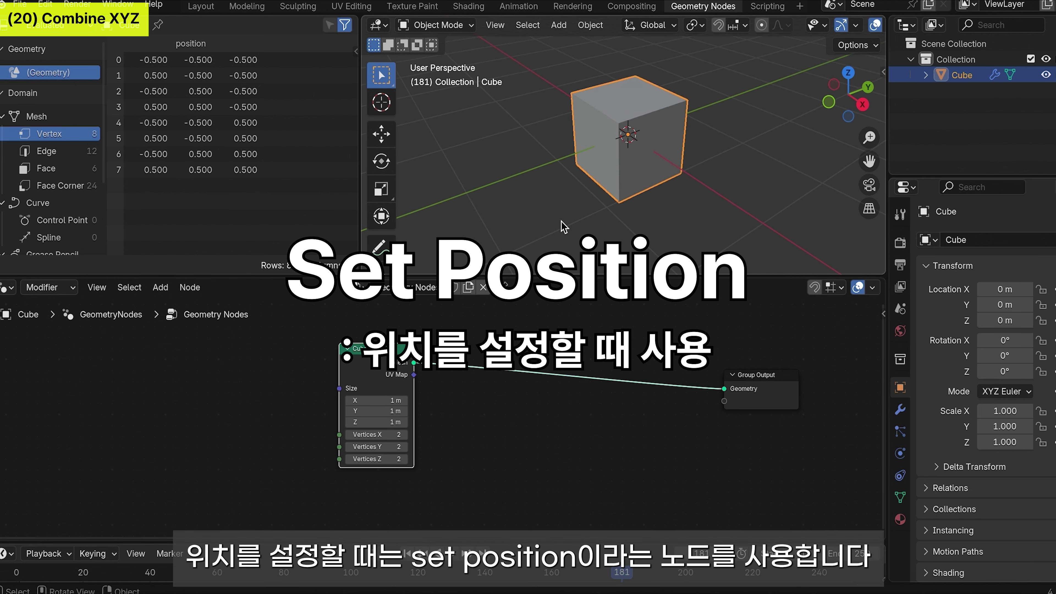
middle_drag(538, 421, 491, 408)
key(shift+a)
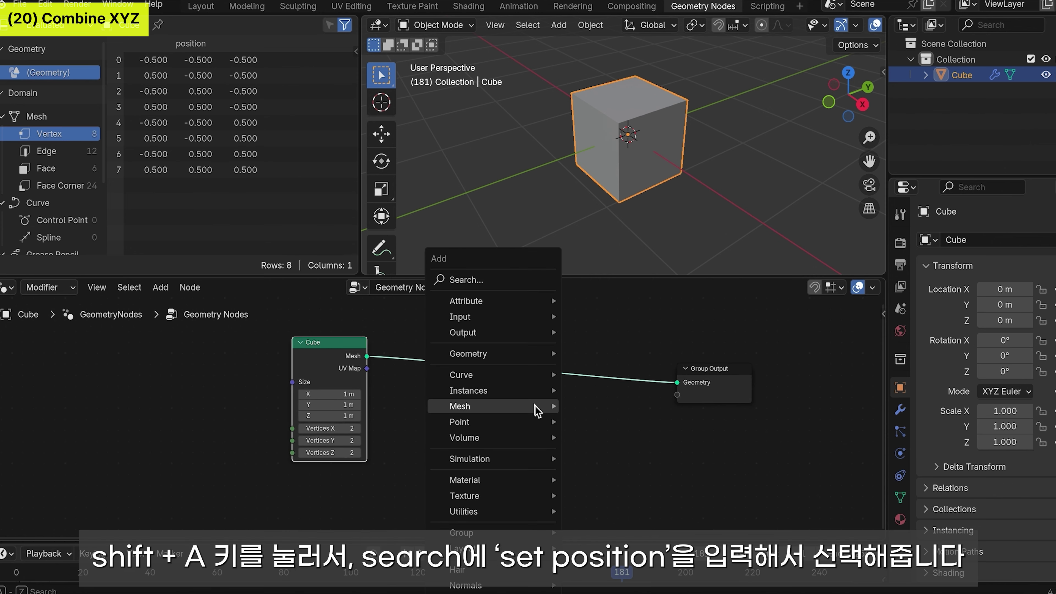
click(508, 284)
text(set posi)
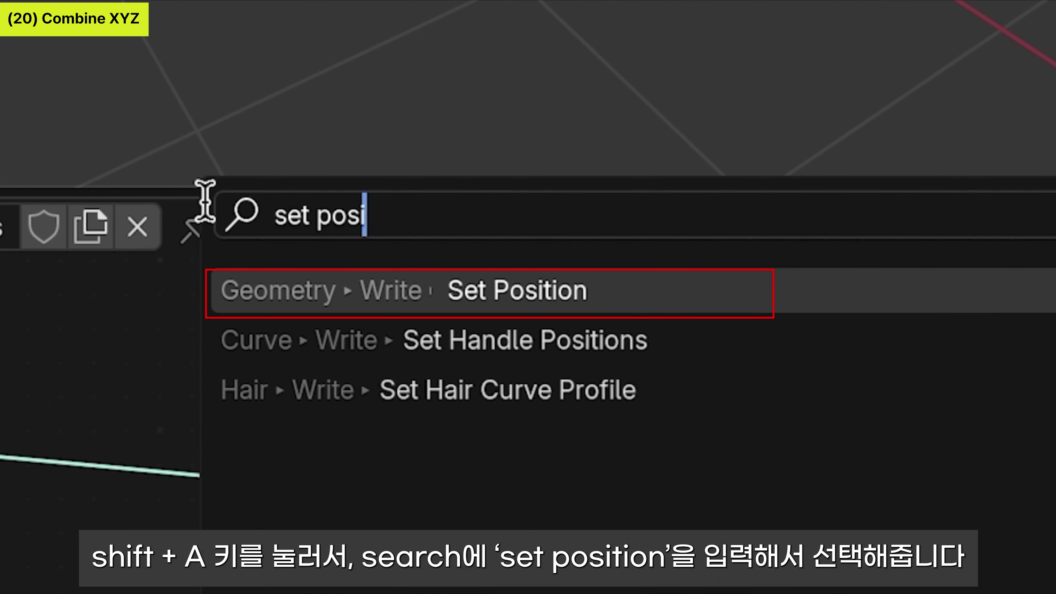
click(540, 292)
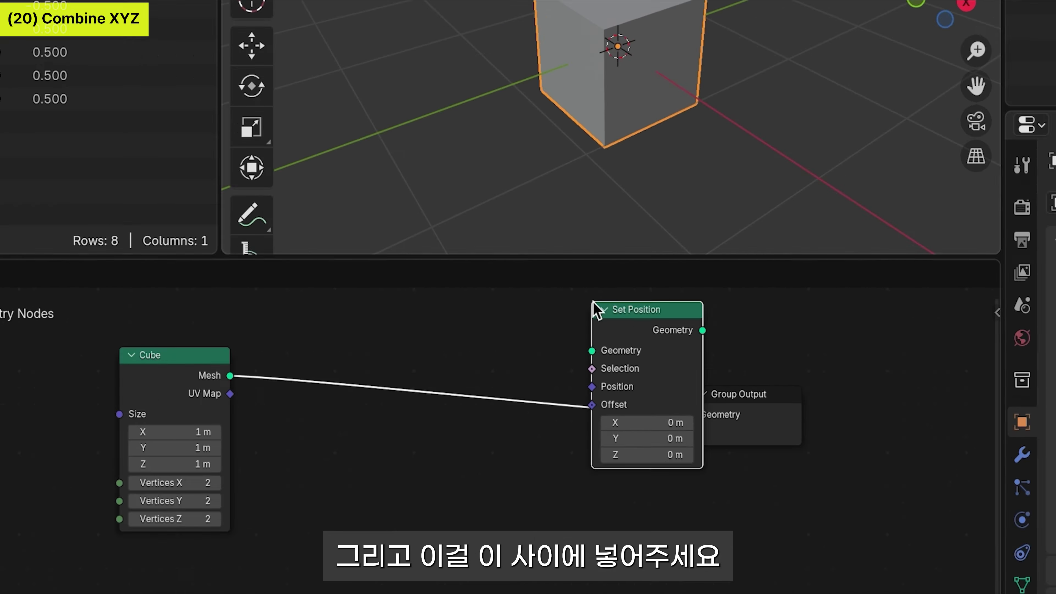
click(478, 354)
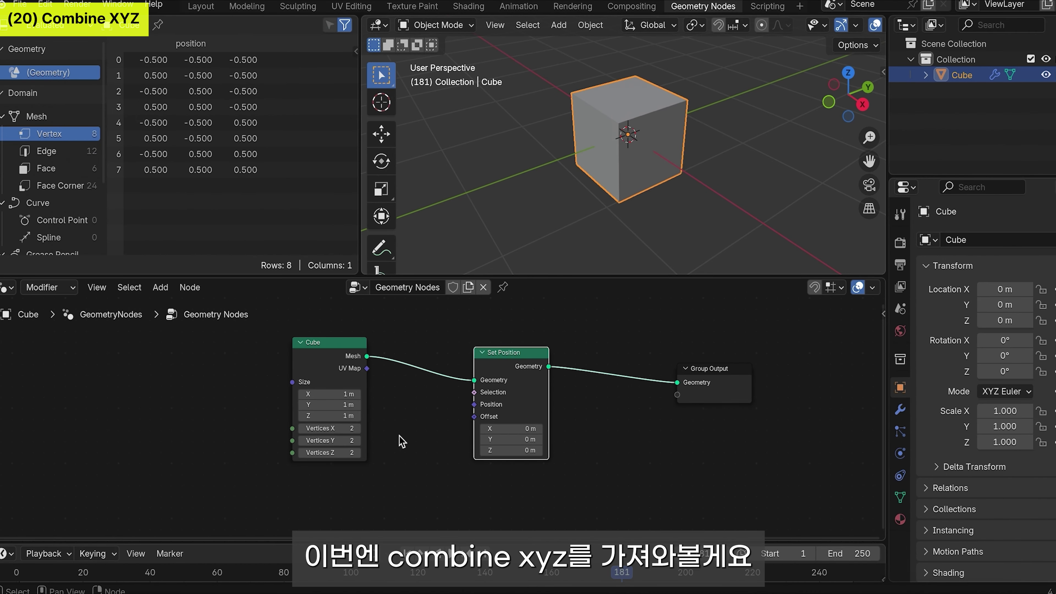
Step: Add a Combine XYZ node to the cube's node tree
key(shift+a)
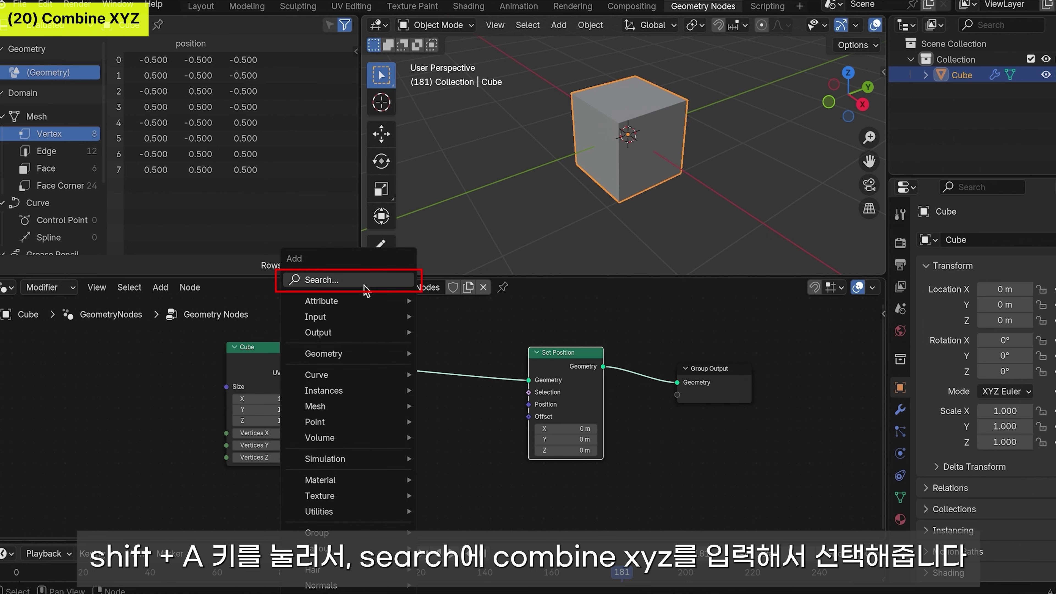
click(374, 281)
text(c)
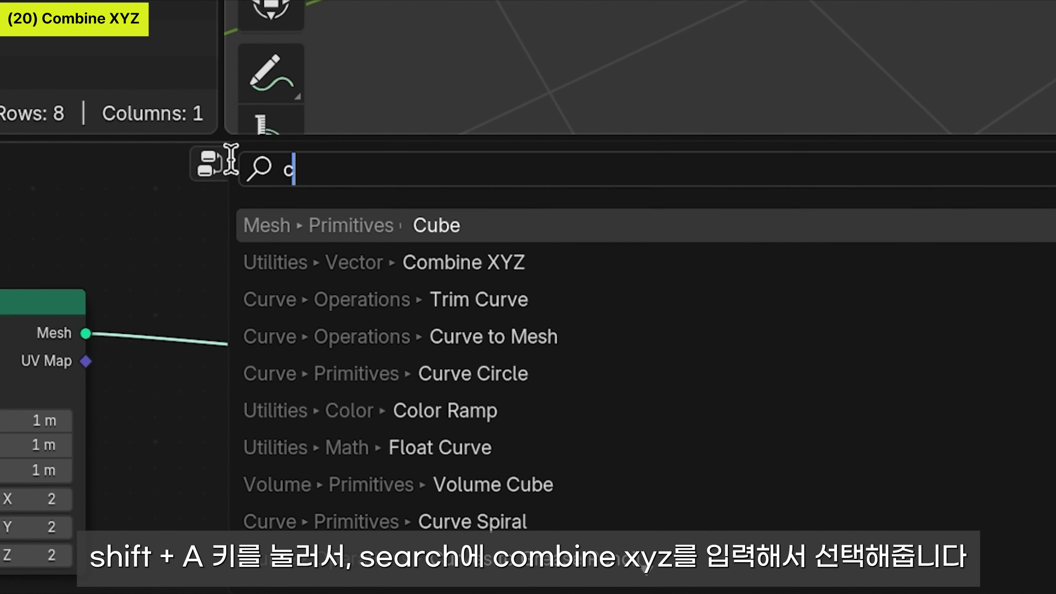
text(ombine)
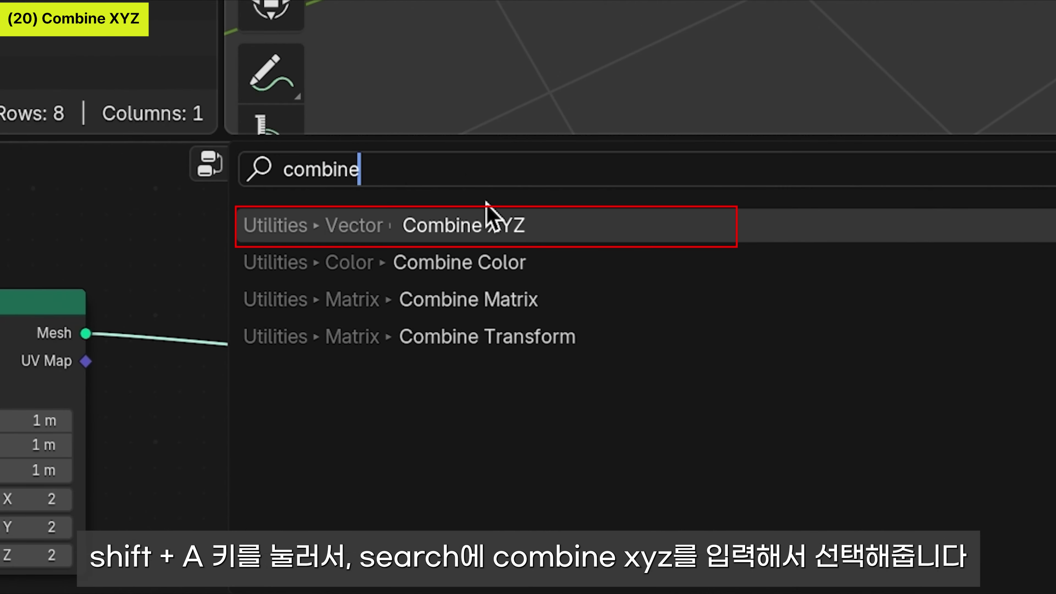
Step: Add a Combine XYZ node and link its Vector output to the Set Position node's Offset input, placing it just before that node
click(561, 231)
click(172, 392)
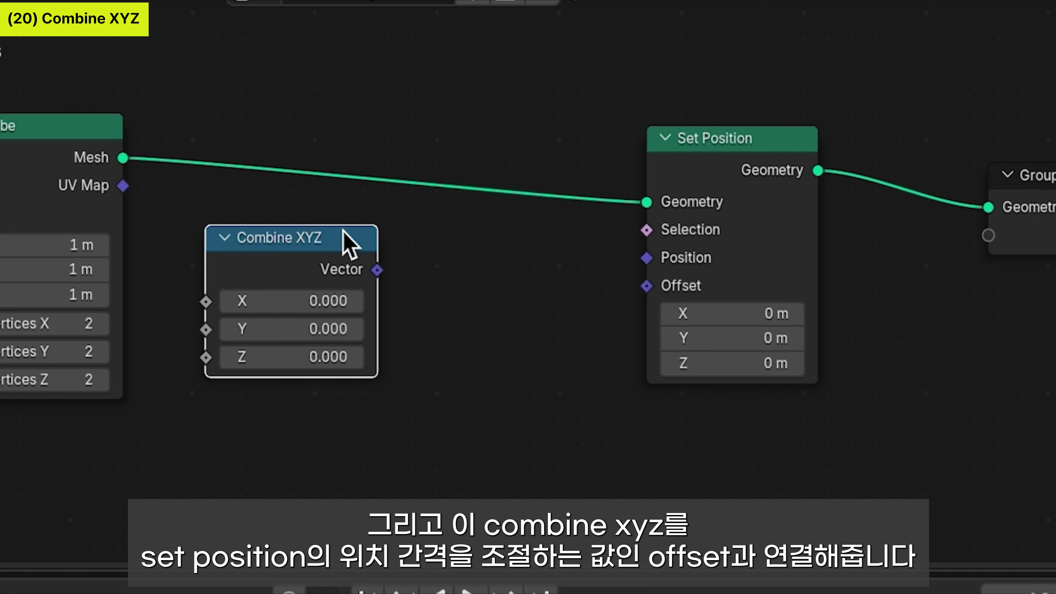
mouse_move(377, 270)
mouse_down()
mouse_move(483, 283)
mouse_move(679, 279)
mouse_move(659, 287)
mouse_up()
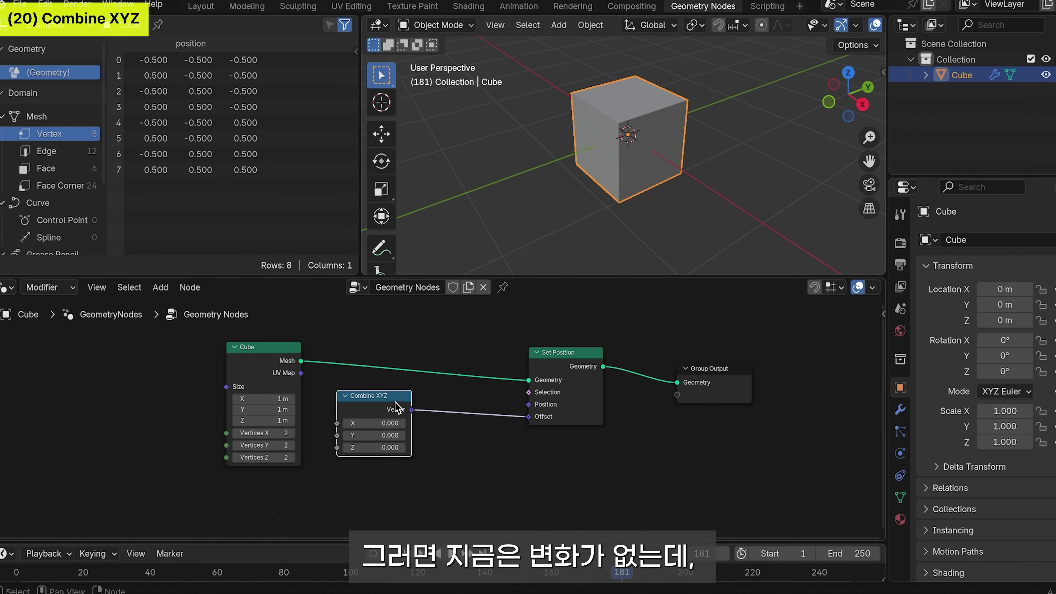
drag(395, 402, 453, 408)
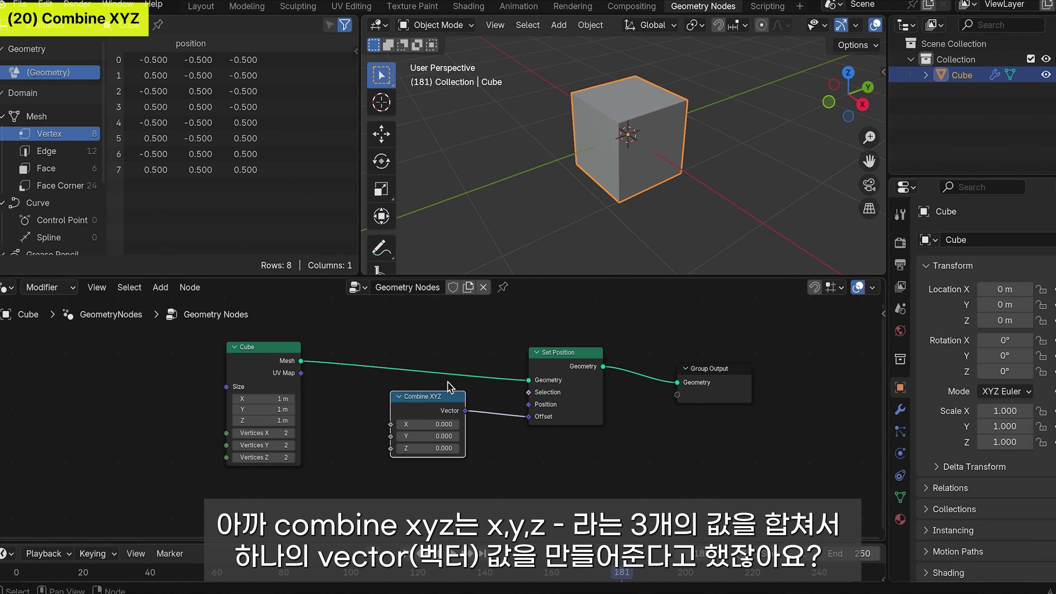
Step: Set the Combine XYZ node's X value to 3 to shift the cube along the X axis
click(439, 423)
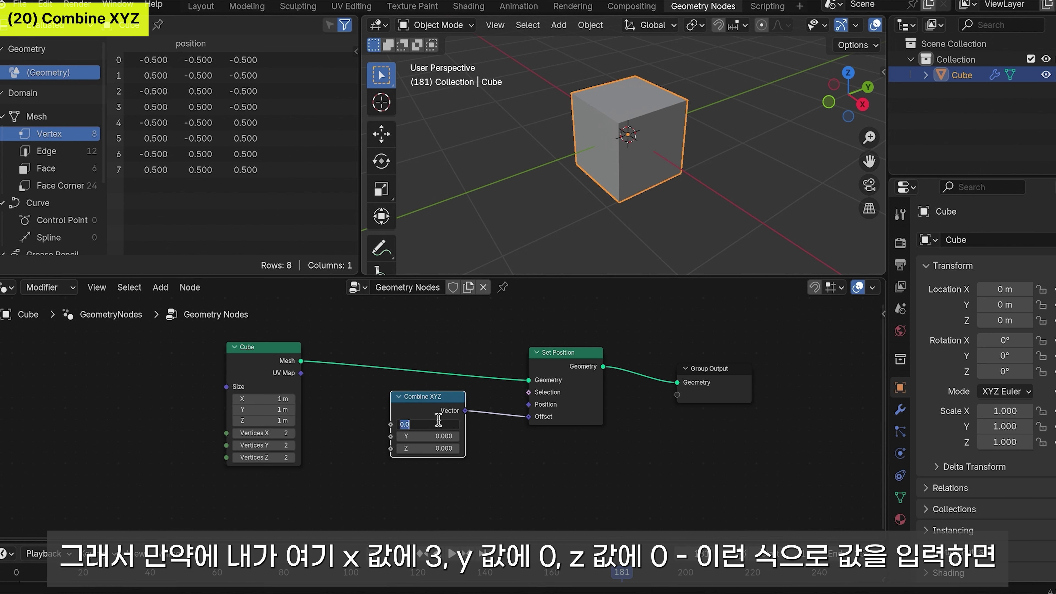
text(3)
key(Return)
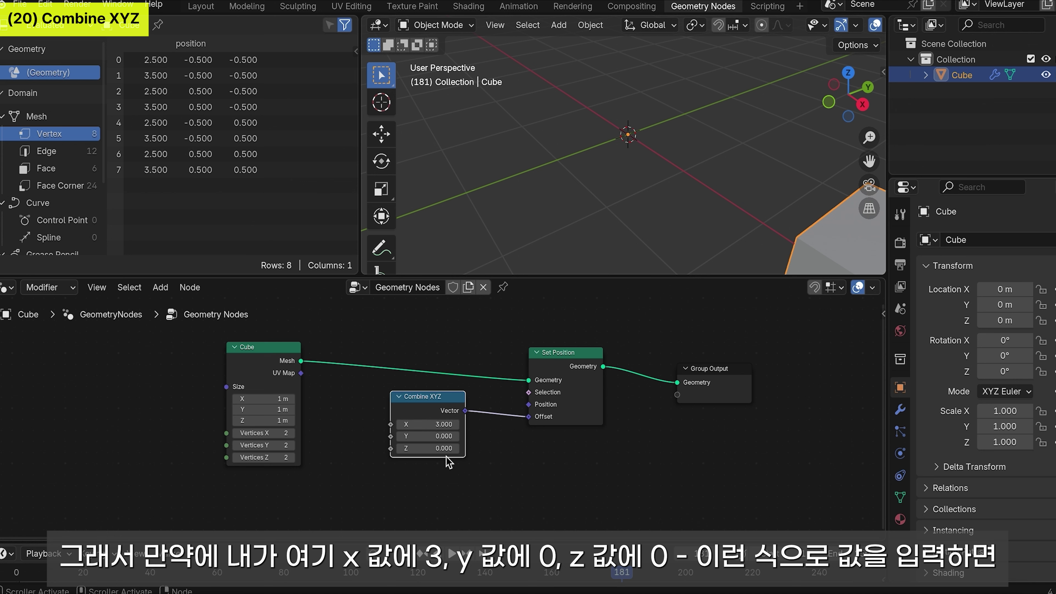
click(440, 468)
scroll(636, 211, down, 6)
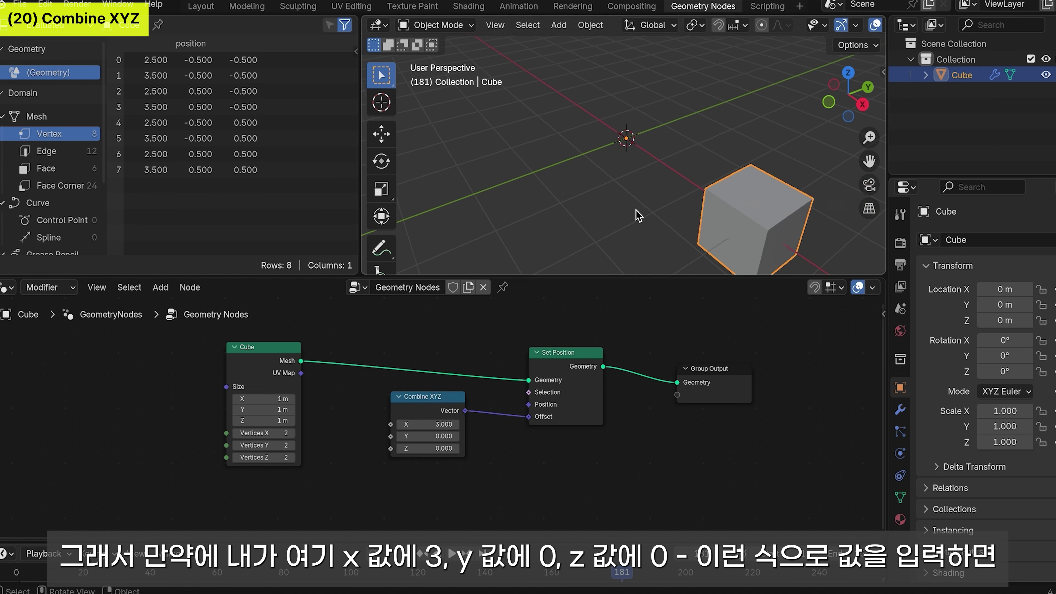
shift+middle_drag(658, 209, 628, 191)
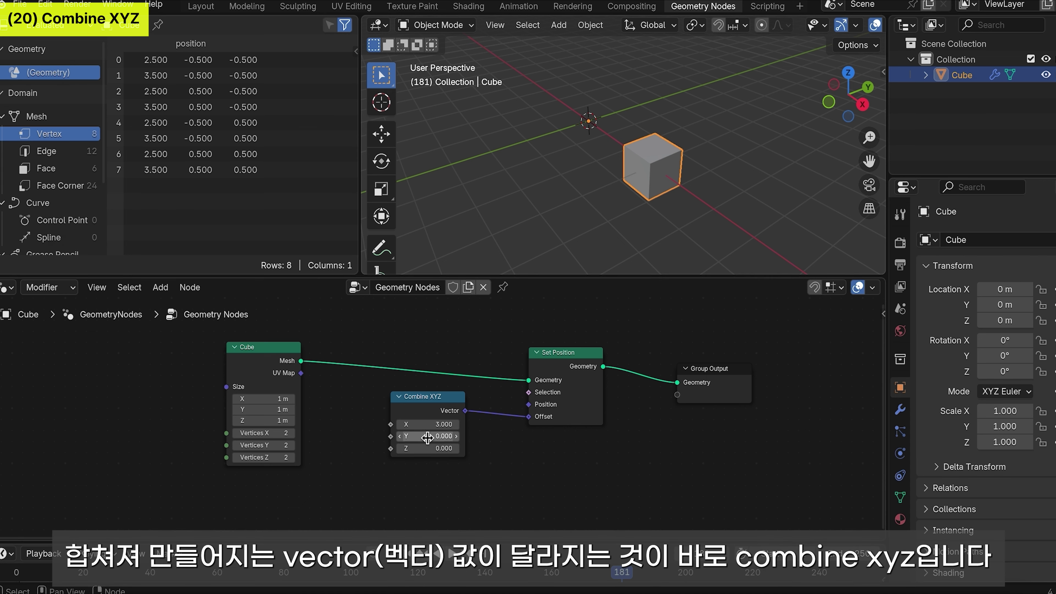
scroll(427, 432, up, 1)
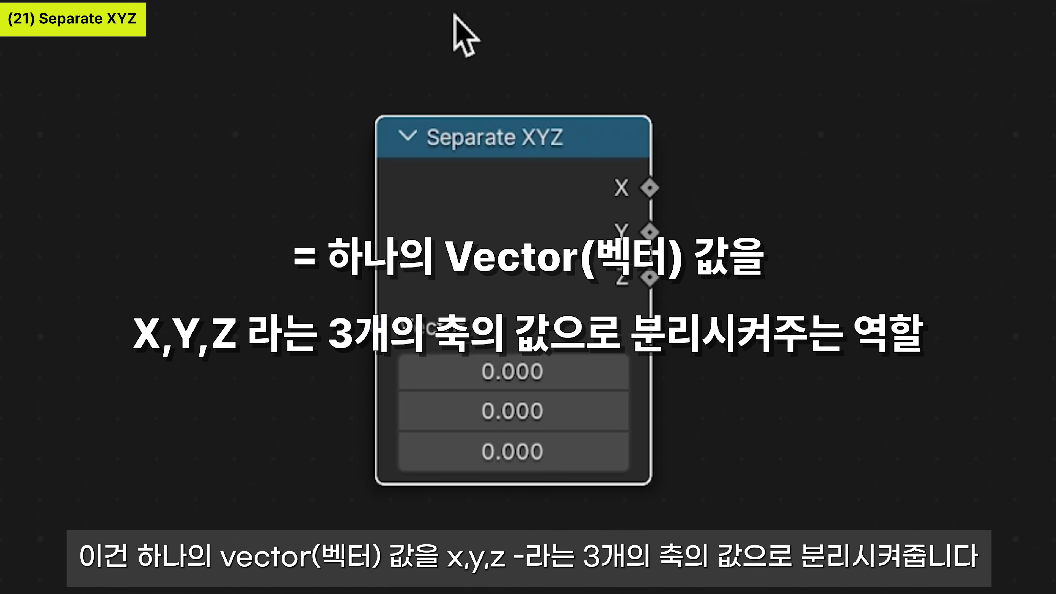
Step: Set the Separate XYZ node's vector to 3, 4, 5 and try pulling links from its outputs
click(488, 370)
text(3)
key(Return)
click(599, 413)
text(4)
key(Return)
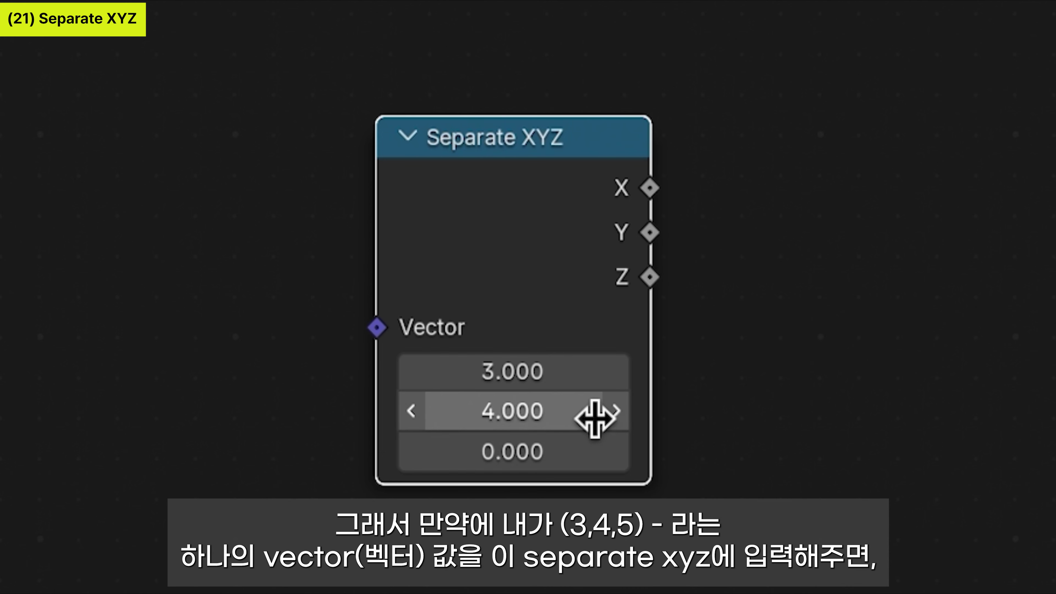
click(568, 451)
text(5)
key(Return)
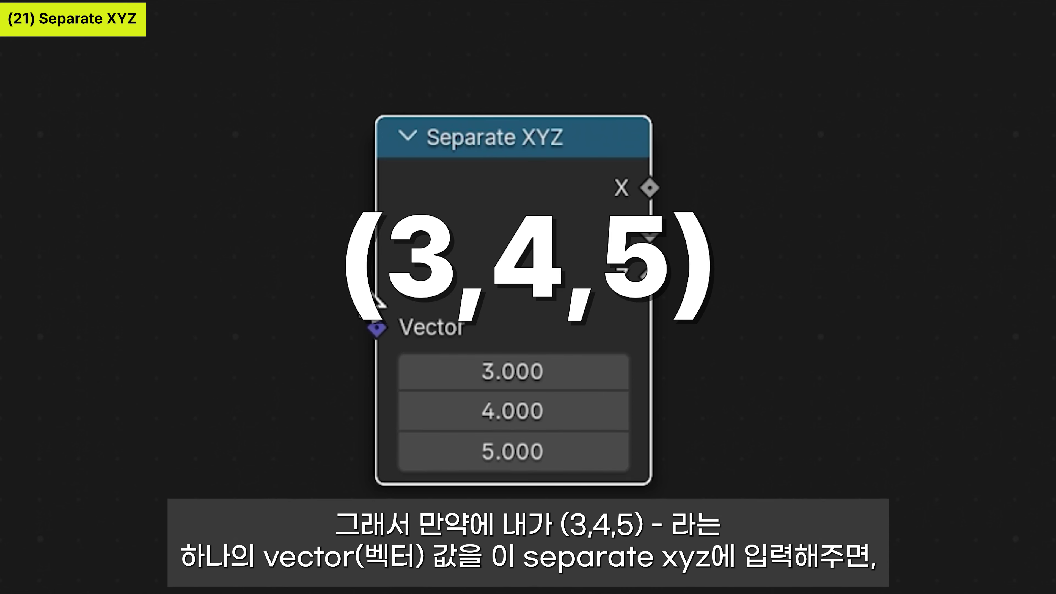
drag(654, 183, 856, 61)
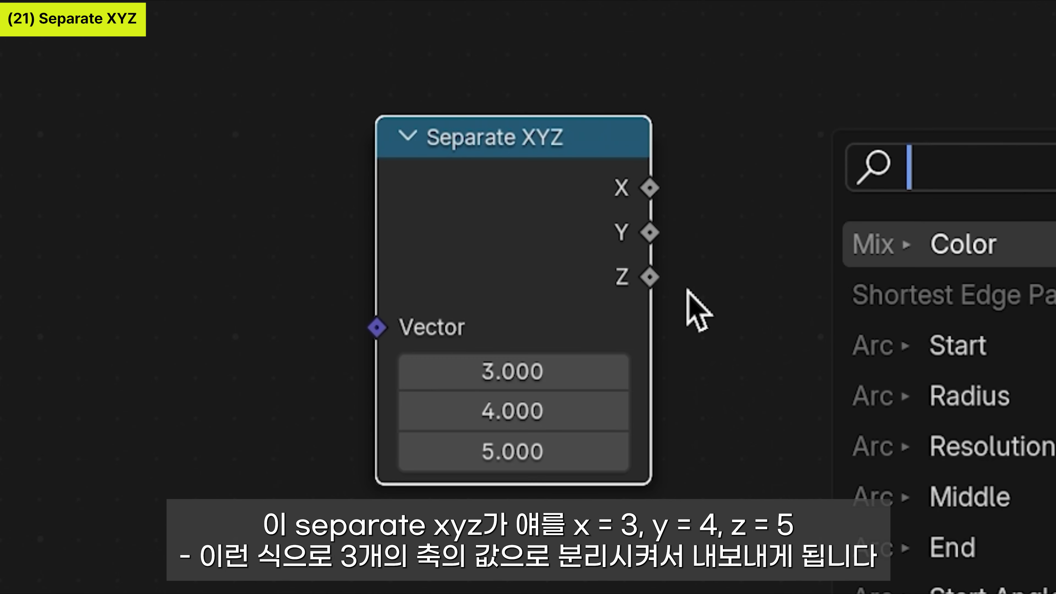
drag(667, 291, 899, 206)
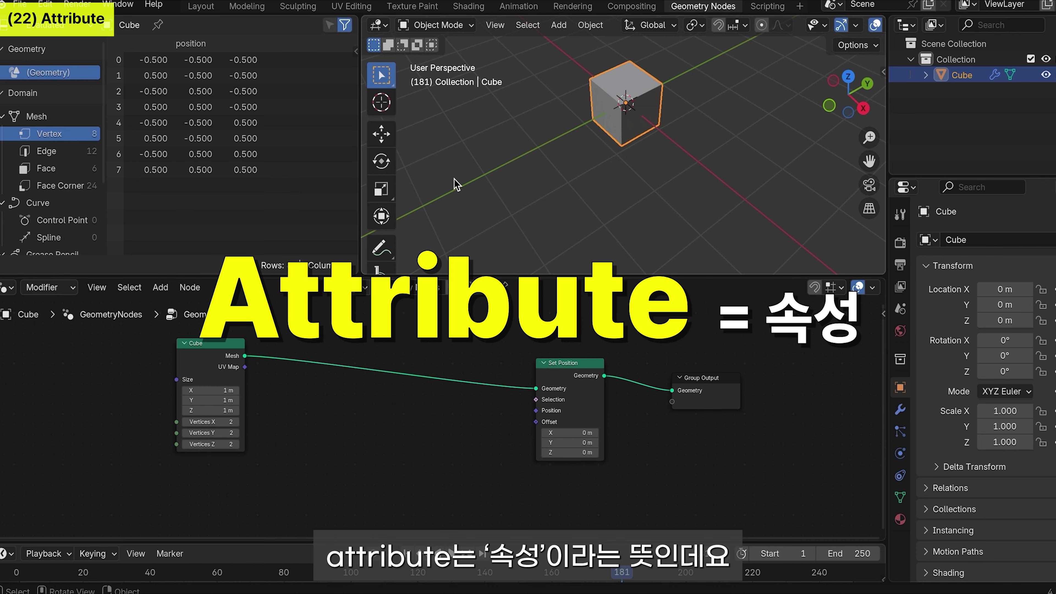
Step: Examine the cube's mesh element counts and vertex positions in the spreadsheet, including the row for vertex 0
scroll(602, 168, up, 2)
shift+middle_drag(645, 135, 651, 172)
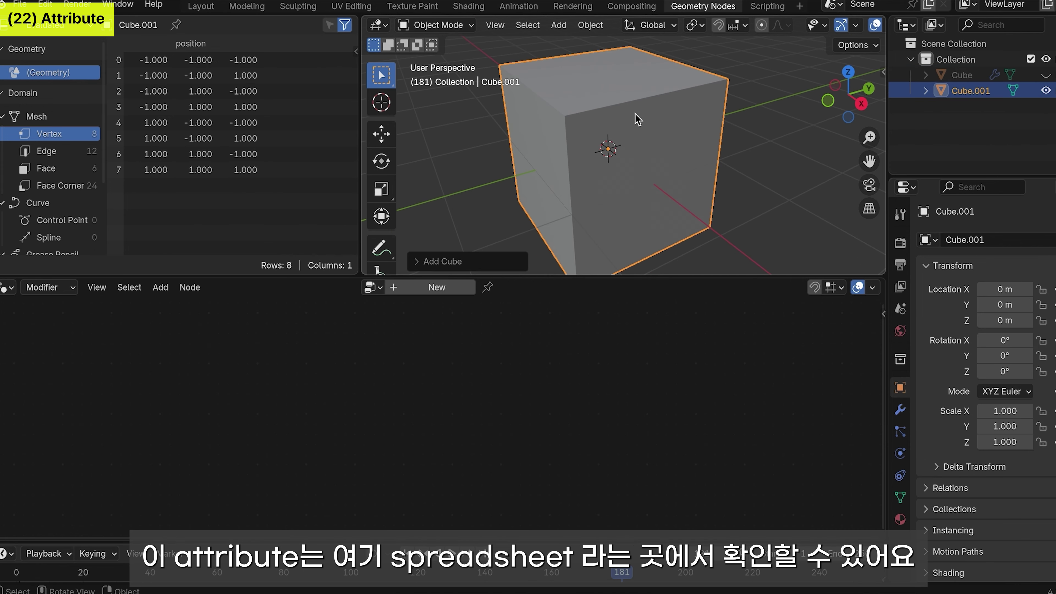
scroll(653, 148, down, 2)
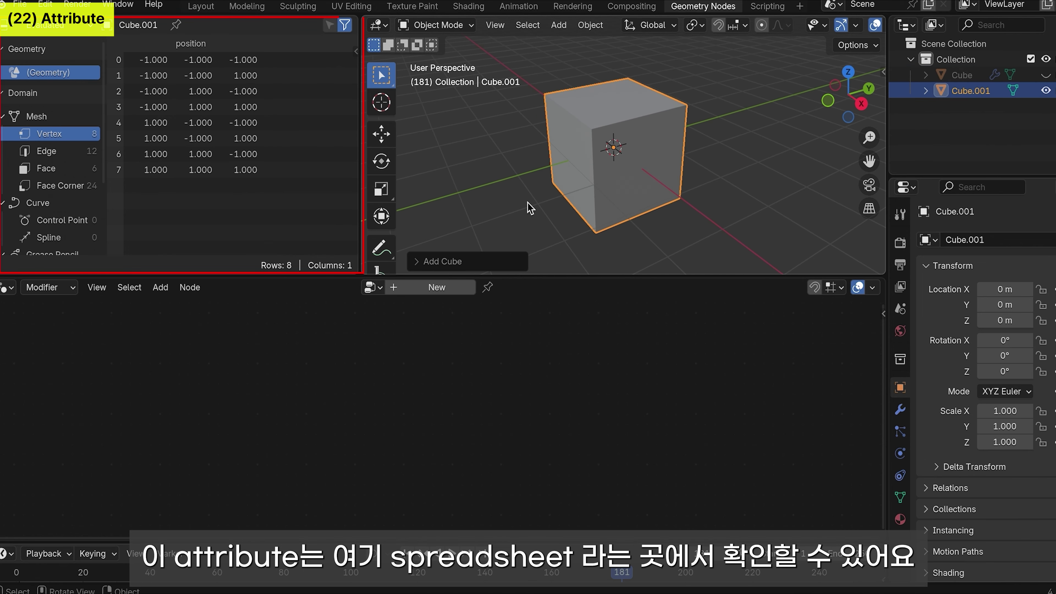
click(628, 159)
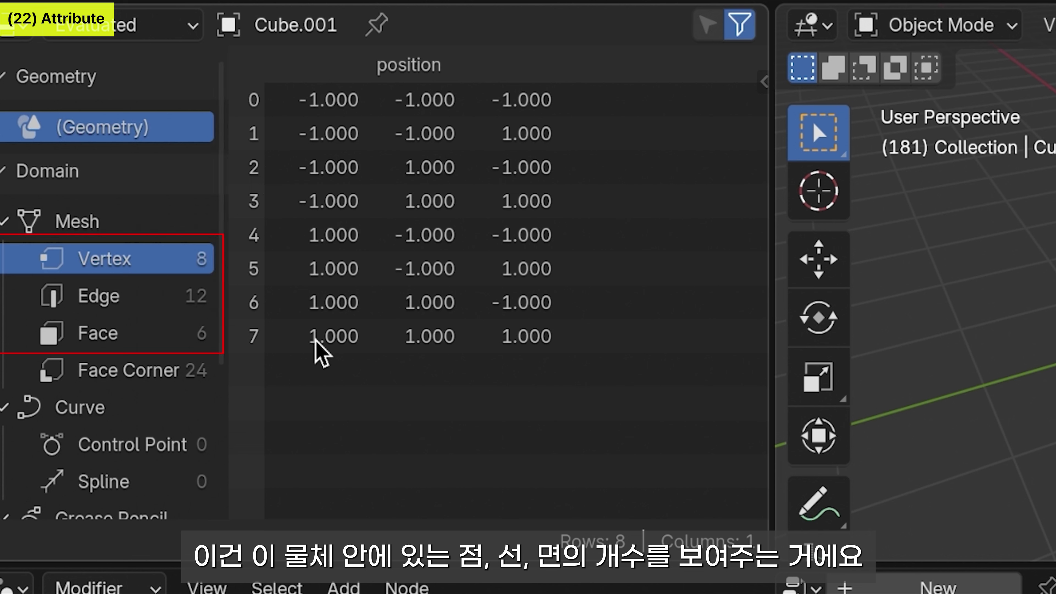
mouse_move(315, 340)
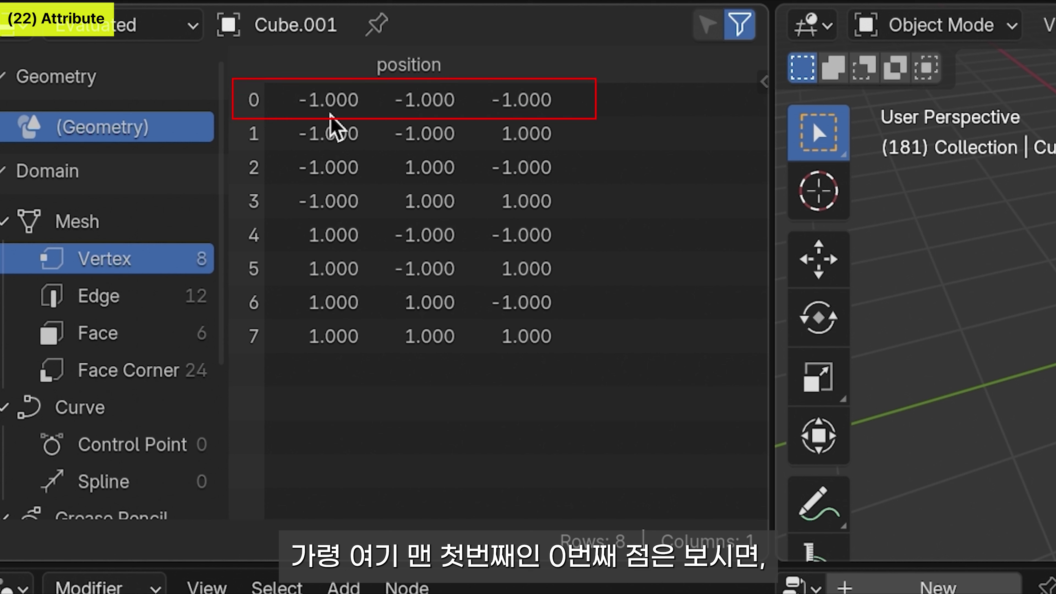
mouse_move(328, 113)
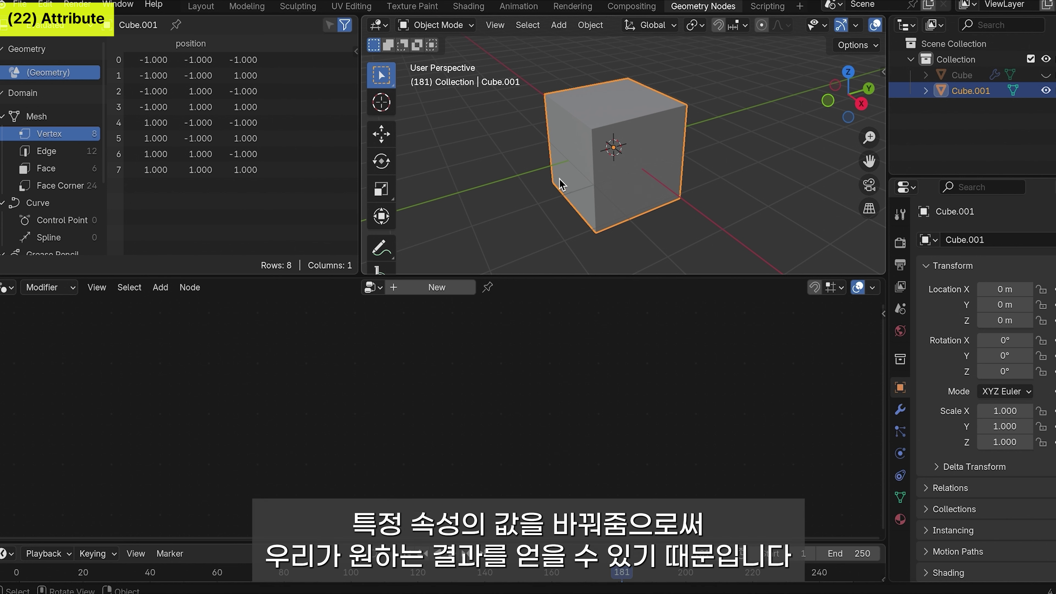
Step: Paint weight 1.000 onto the middle of the plane with the 50 px brush
scroll(561, 183, down, 3)
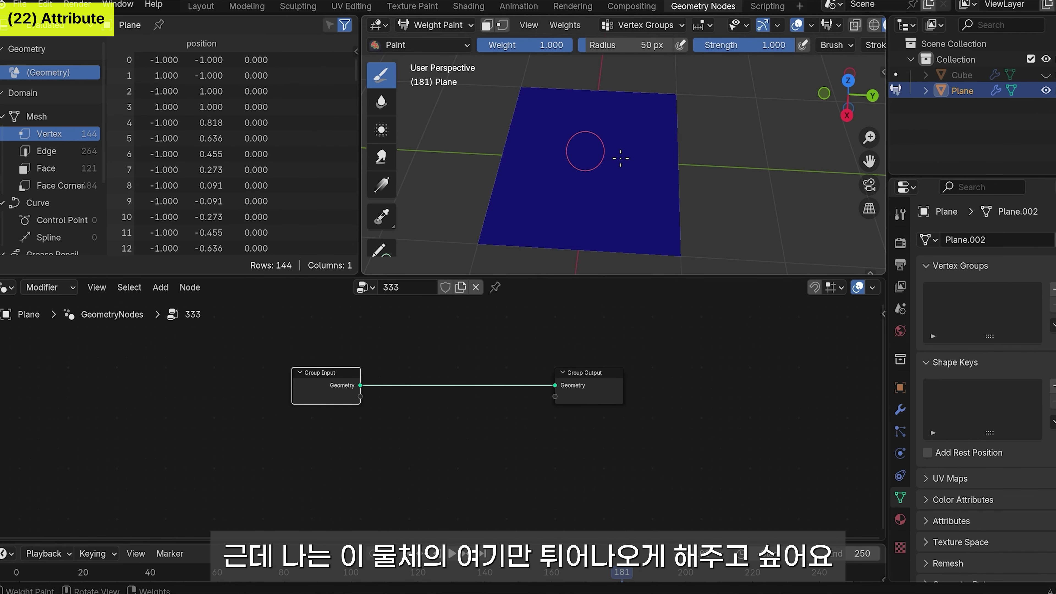
mouse_move(578, 177)
mouse_down()
mouse_move(572, 156)
mouse_move(595, 147)
mouse_up()
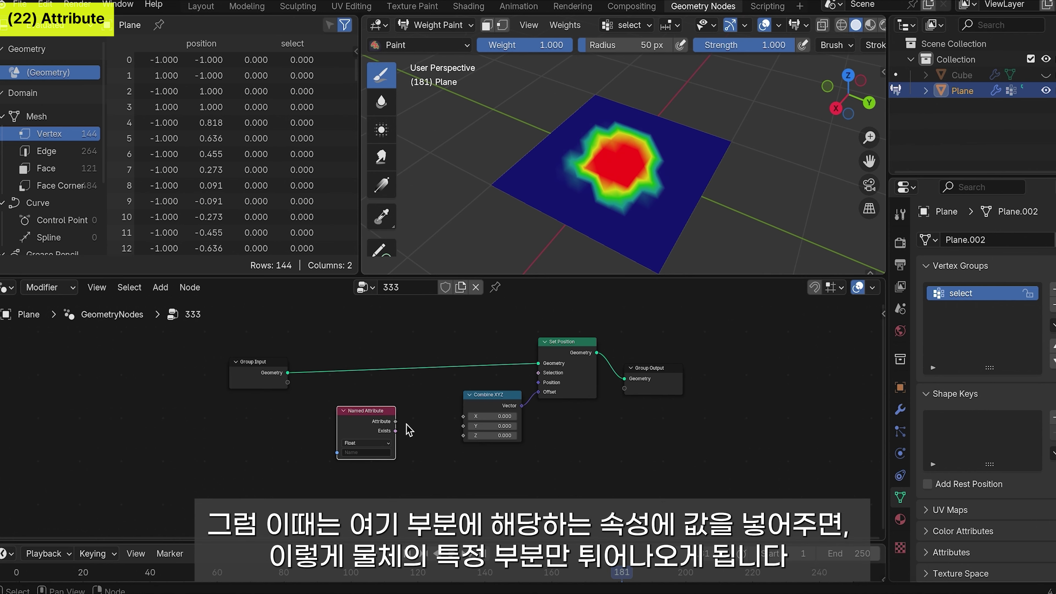
Step: Link the Named Attribute output to the Combine XYZ node's Z input and choose "select" as the attribute name
drag(395, 421, 463, 435)
click(382, 453)
click(394, 501)
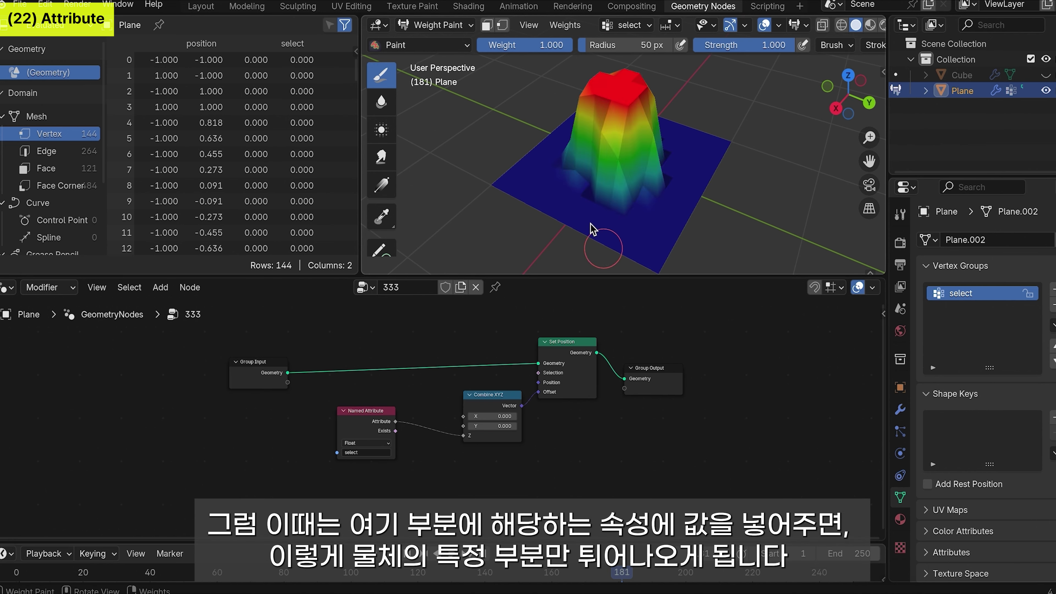
scroll(582, 226, down, 2)
scroll(582, 233, up, 3)
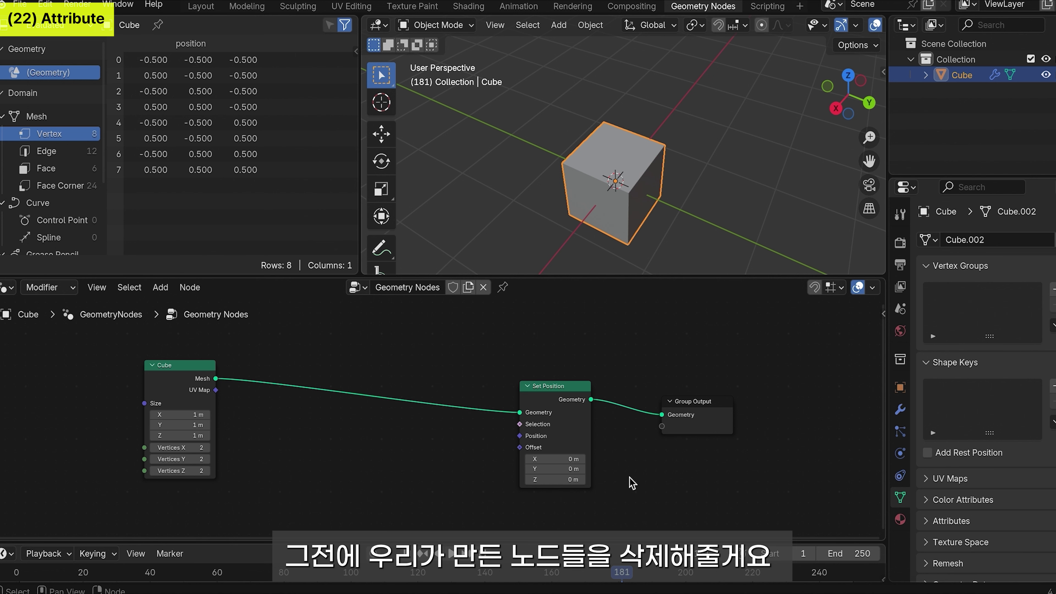
Step: Delete the Cube and Set Position nodes, leaving only the Group Output node
drag(628, 484, 148, 353)
key(x)
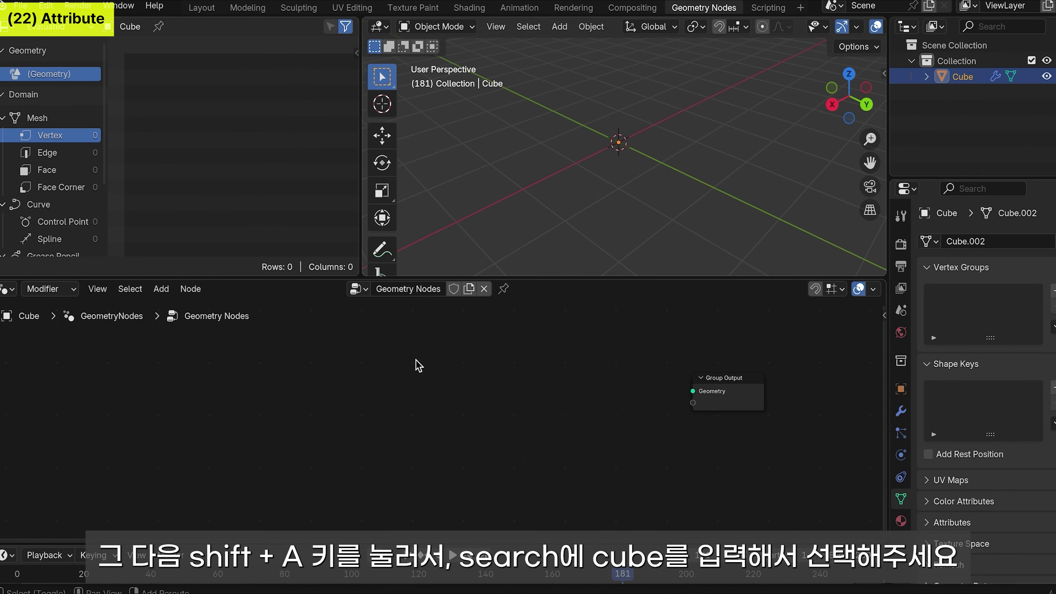
Step: Add a Cube mesh primitive node and link its Mesh output to the Group Output's Geometry input
key(shift+a)
mouse_move(410, 295)
text(cub)
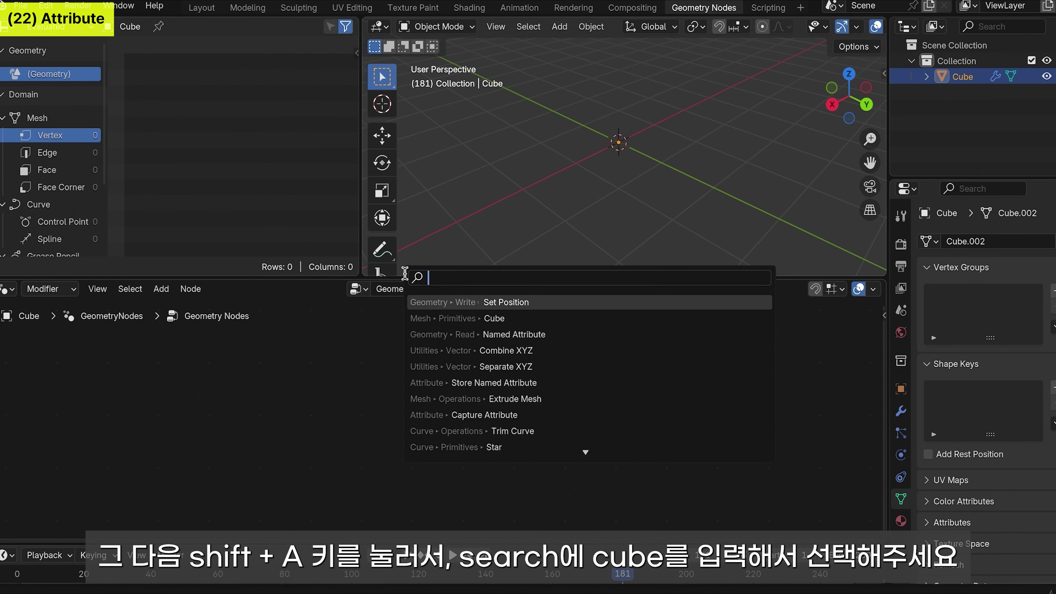
click(502, 304)
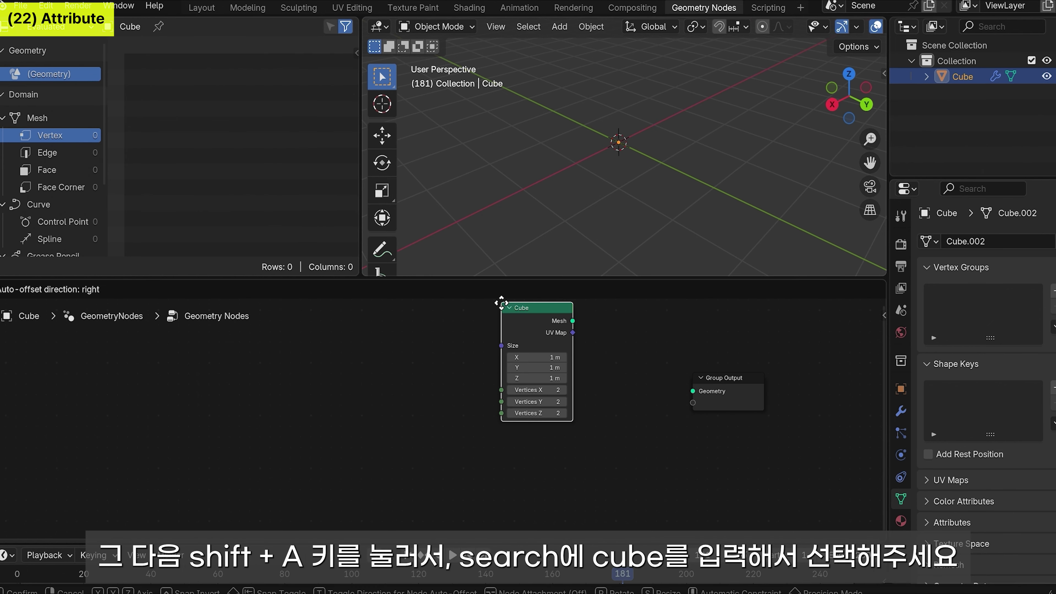
click(333, 339)
drag(401, 354, 693, 391)
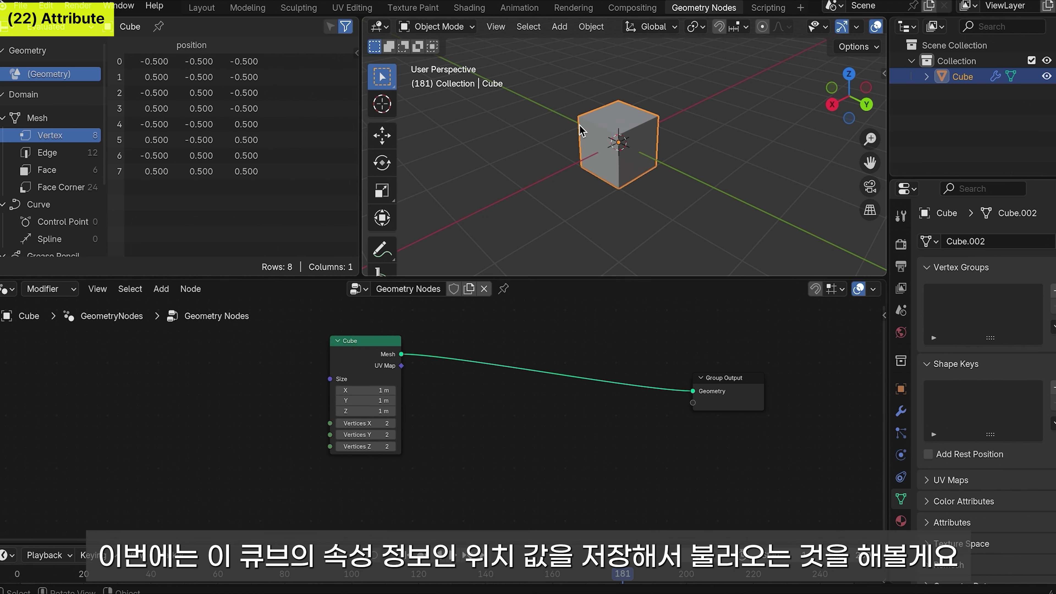
scroll(580, 130, up, 2)
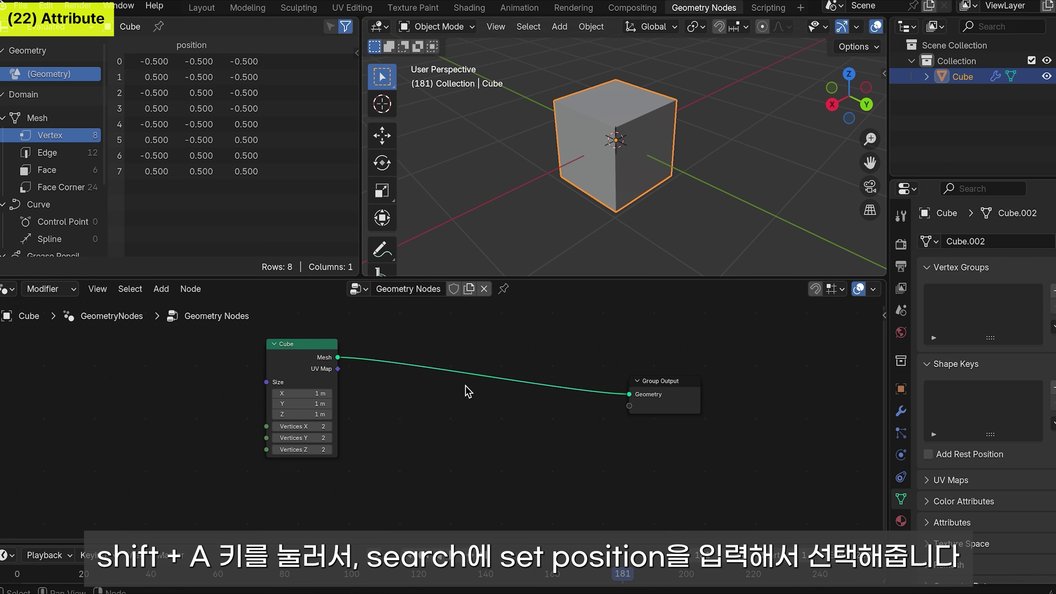
Step: Insert a Set Position node between the Cube and Group Output nodes, and space the nodes out for another one
key(shift+a)
click(458, 281)
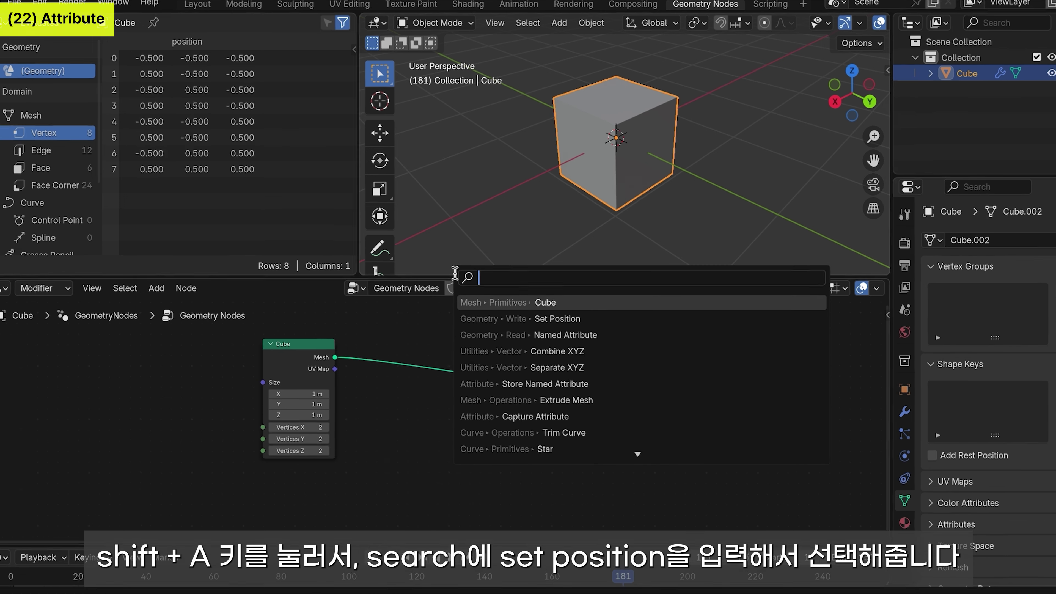
text(set pos)
click(623, 313)
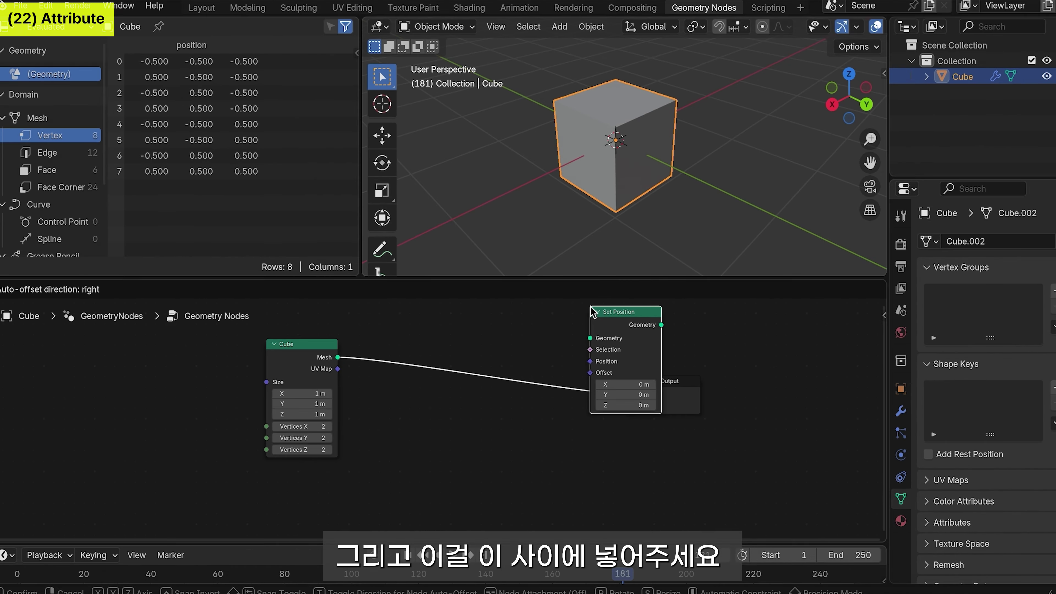
click(412, 351)
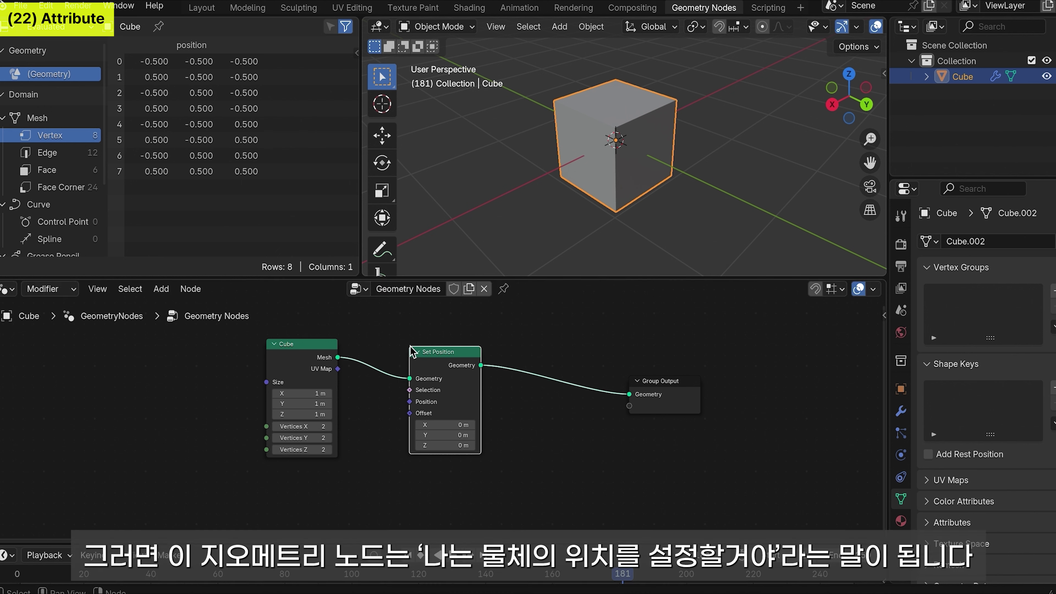
drag(448, 371, 474, 372)
drag(773, 367, 770, 353)
Step: Duplicate the Set Position node and insert the copy between the original and the Group Output
click(477, 379)
key(shift+d)
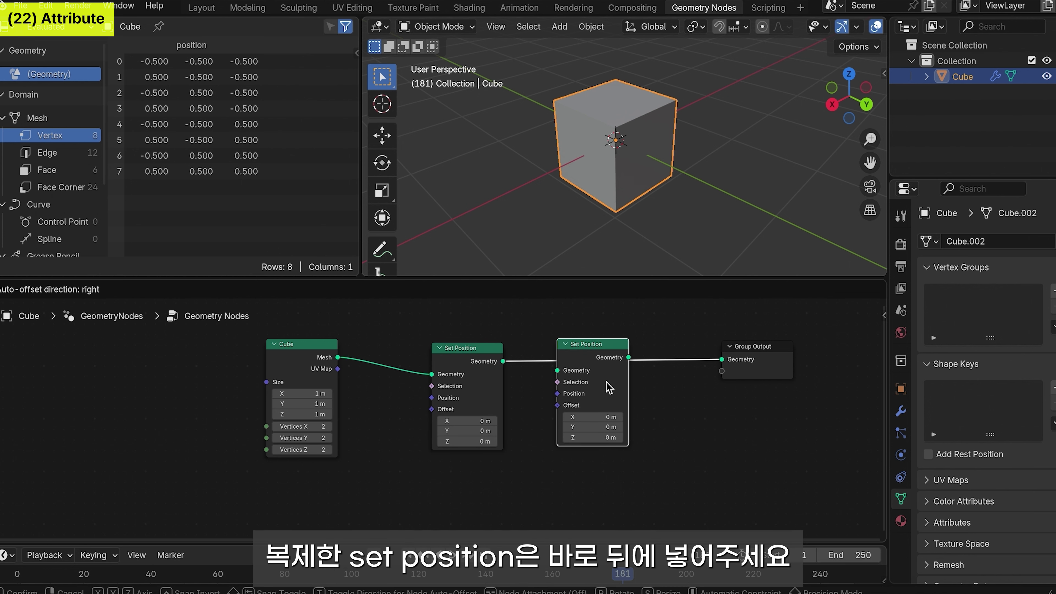
click(627, 385)
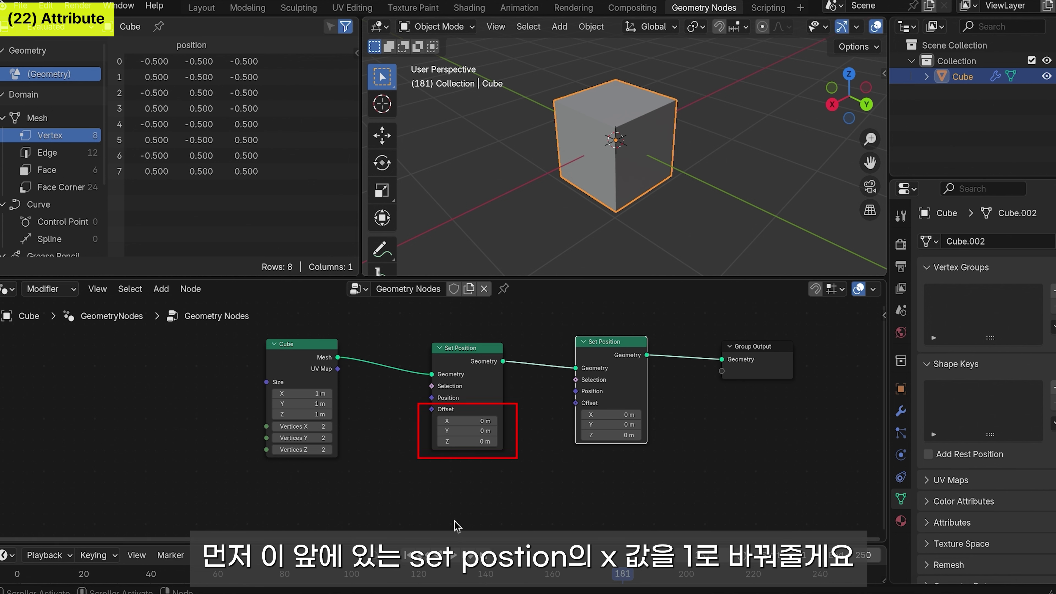
Step: Set the first Set Position node's X offset to 1 m and view the moved cube
click(480, 421)
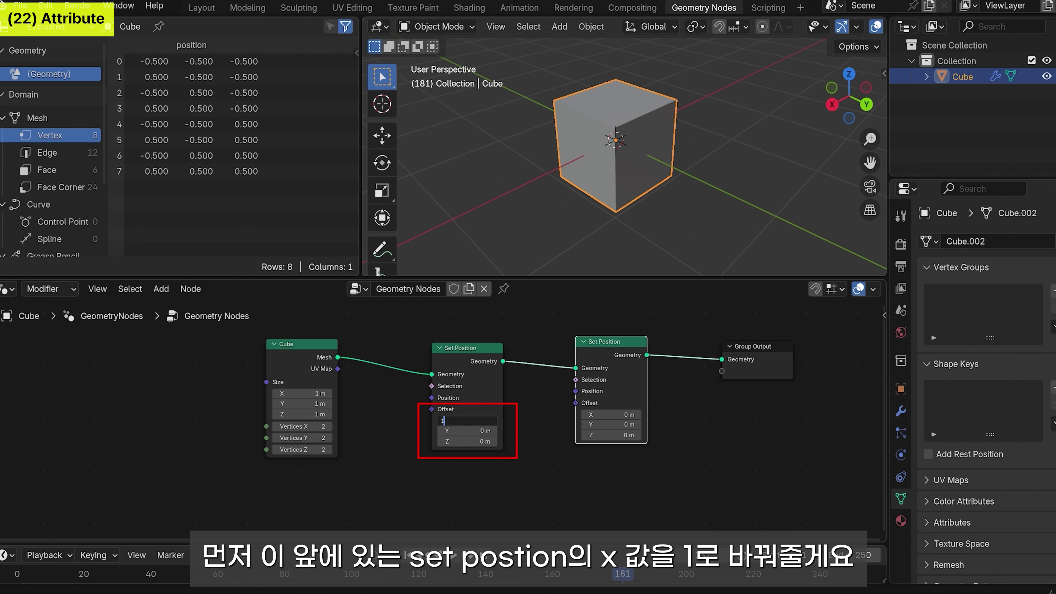
text(1)
key(Return)
scroll(553, 211, down, 2)
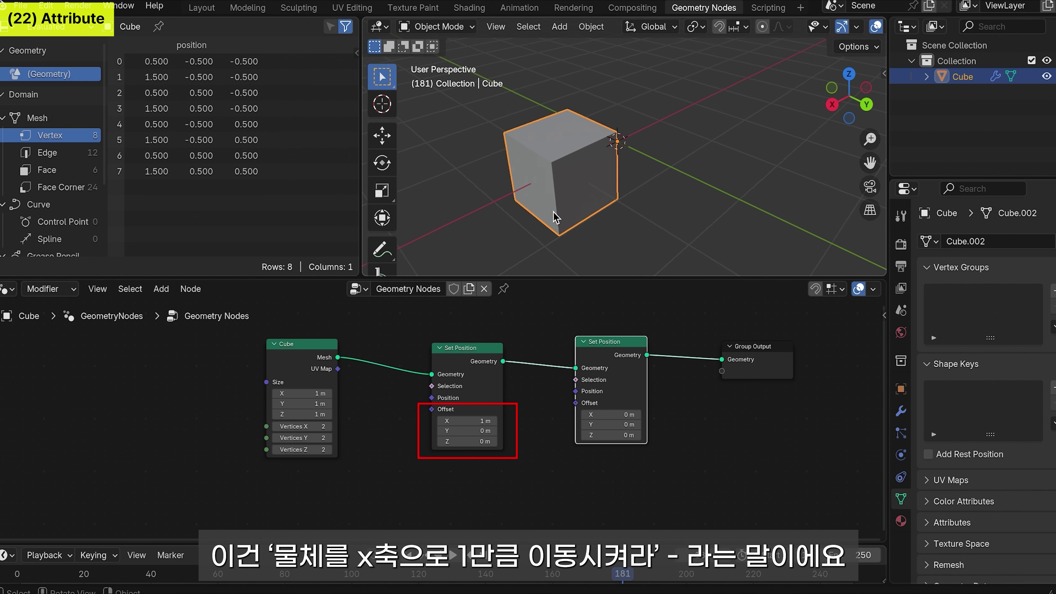
middle_drag(626, 240, 595, 216)
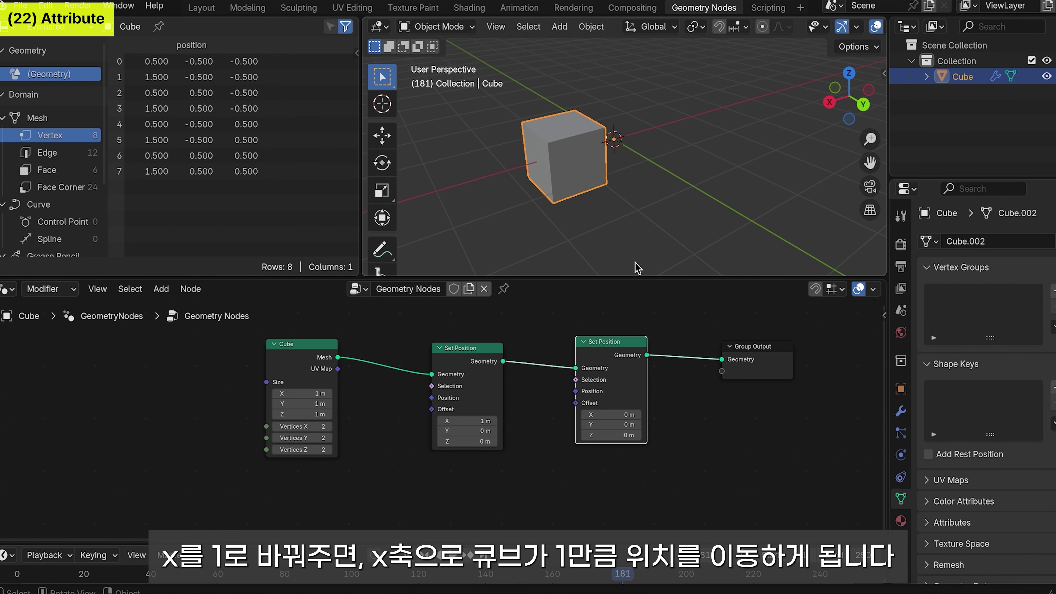
Step: Set the second Set Position node's Z offset to 2 m and view the raised cube
click(621, 435)
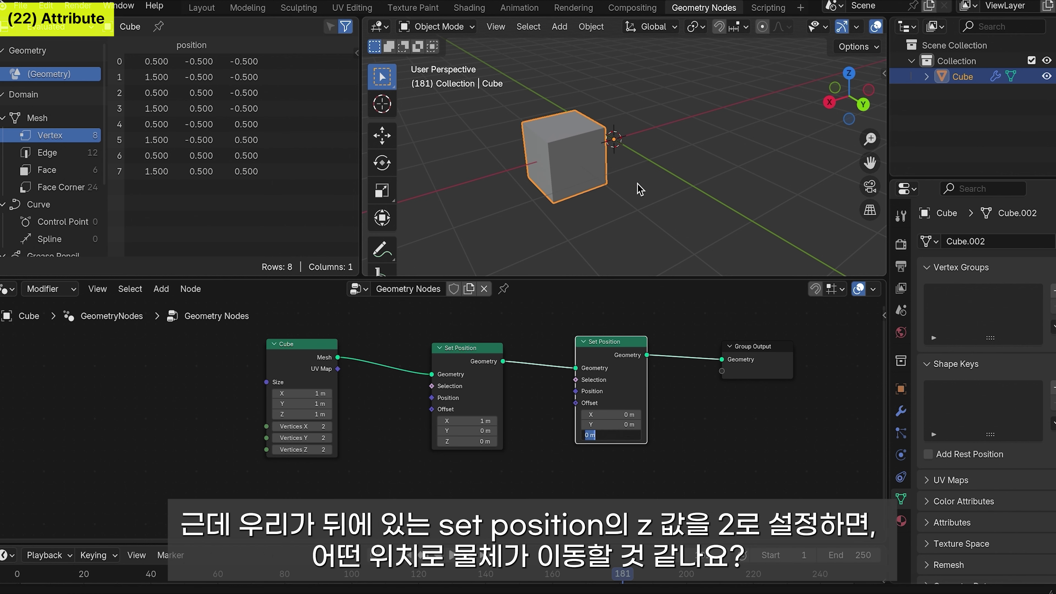
click(712, 199)
middle_drag(717, 222, 601, 131)
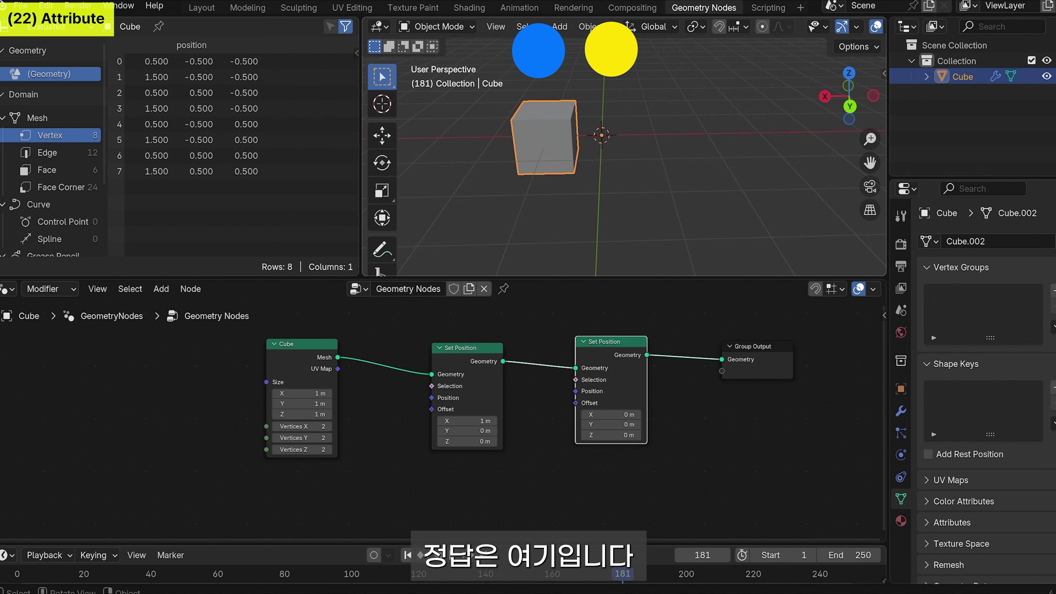
double_click(618, 434)
text(2)
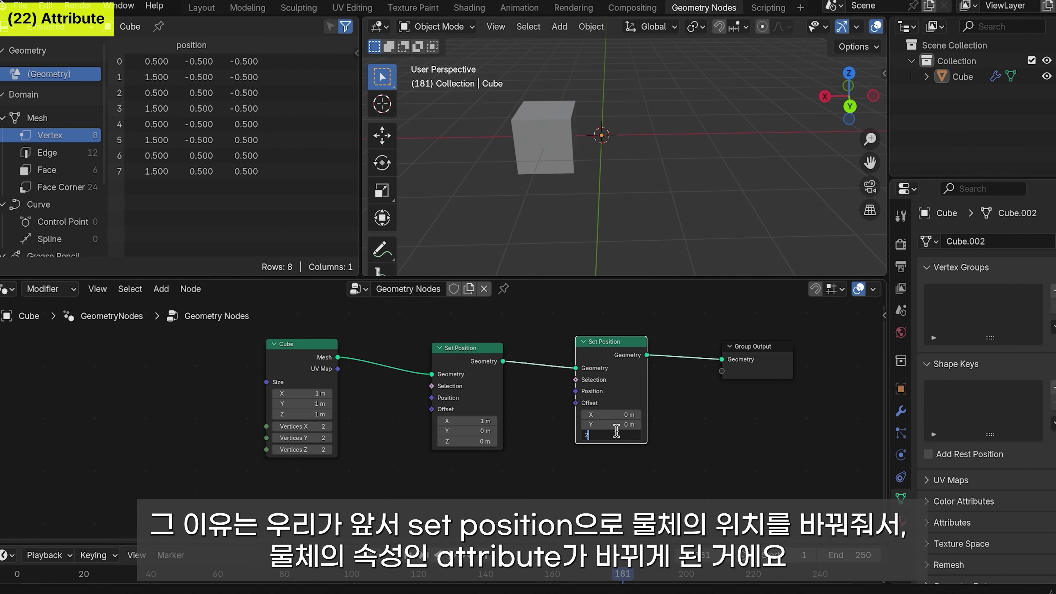
key(Return)
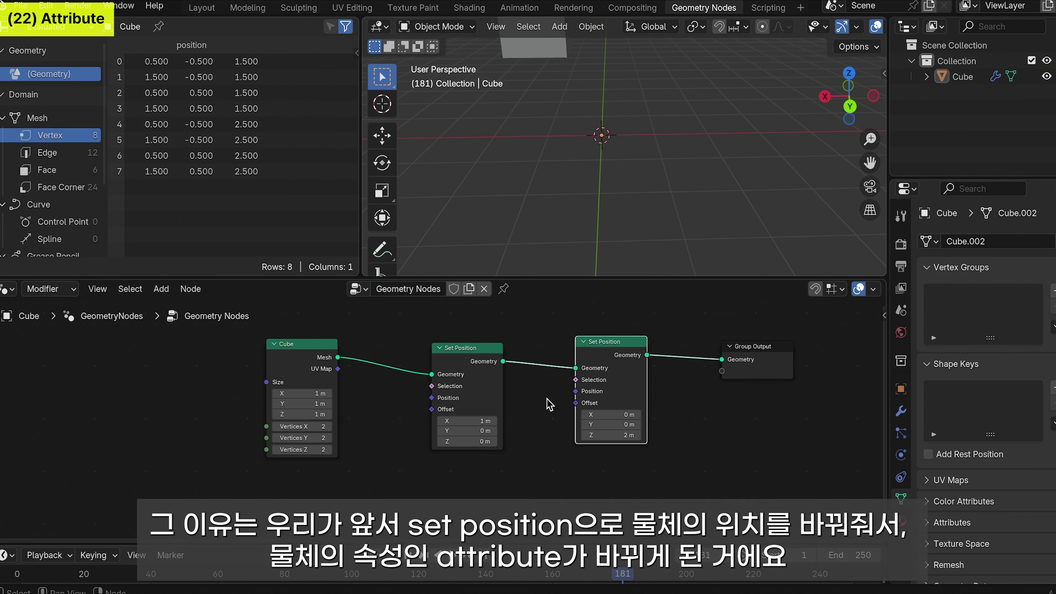
scroll(564, 179, down, 3)
shift+middle_drag(601, 185, 585, 250)
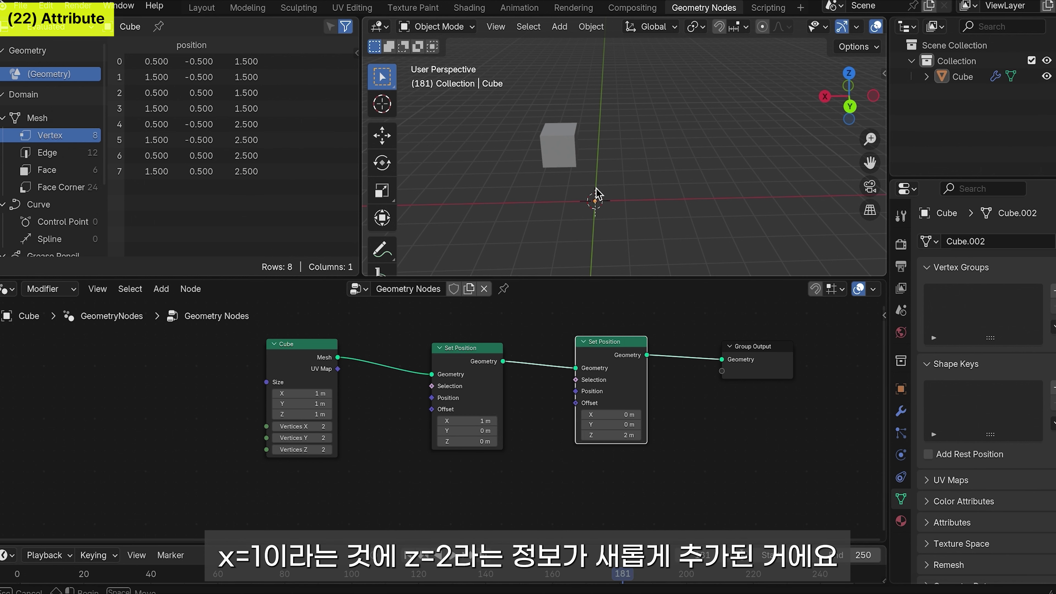
click(595, 200)
scroll(582, 226, up, 1)
scroll(580, 229, up, 1)
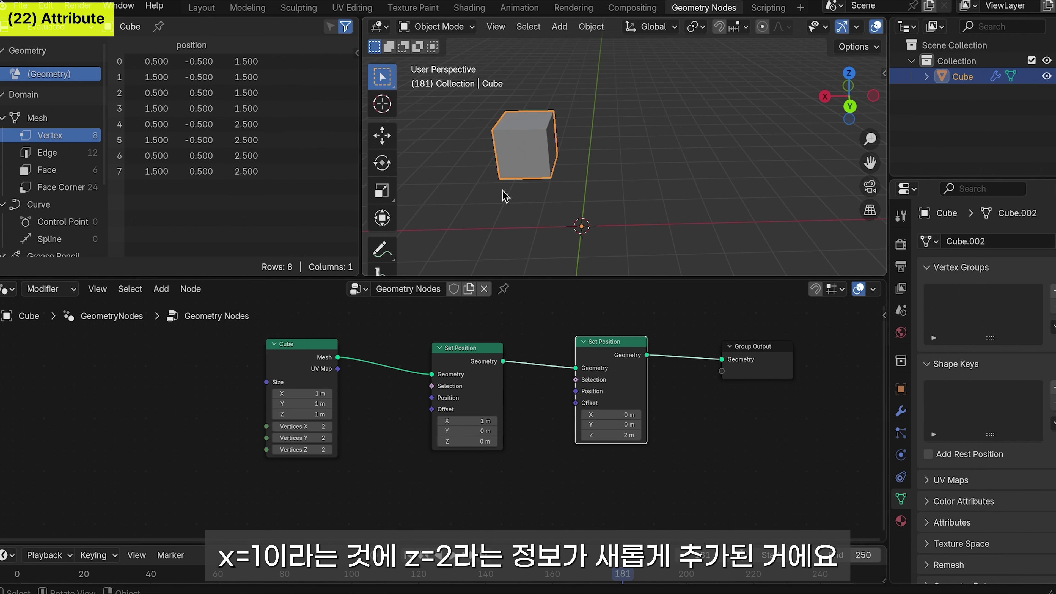
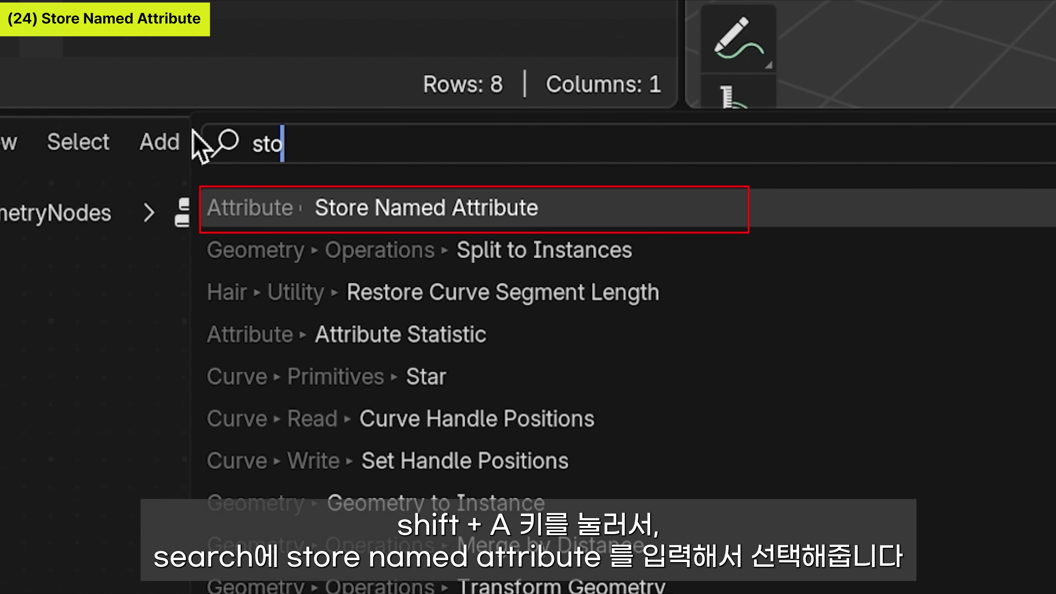
Step: Insert a Store Named Attribute node between the Cube and first Set Position nodes, and add a Position node below the Cube
click(572, 214)
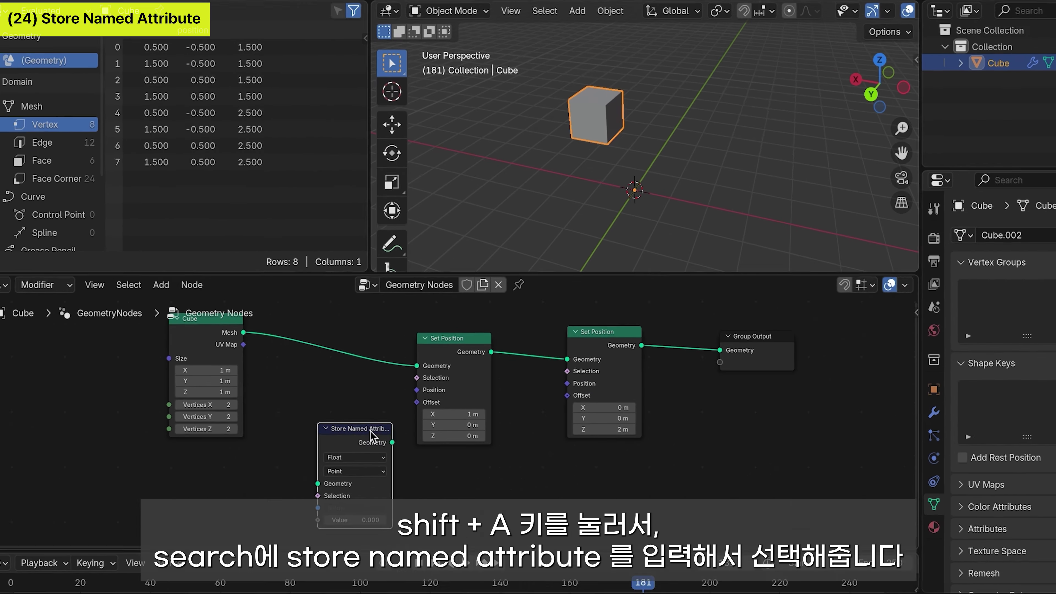
click(347, 354)
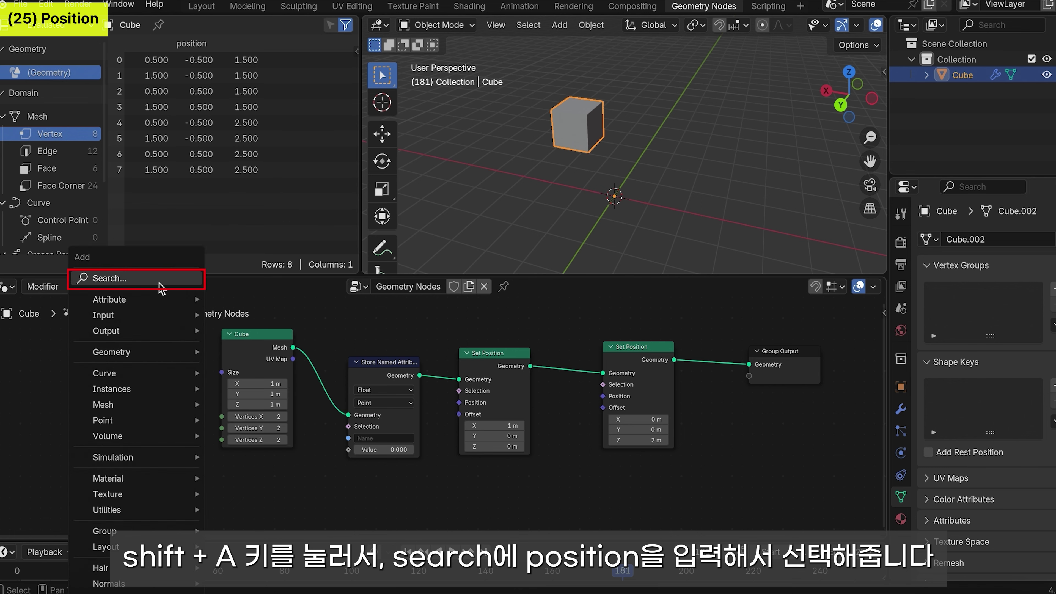
click(159, 278)
text(pos)
key(Return)
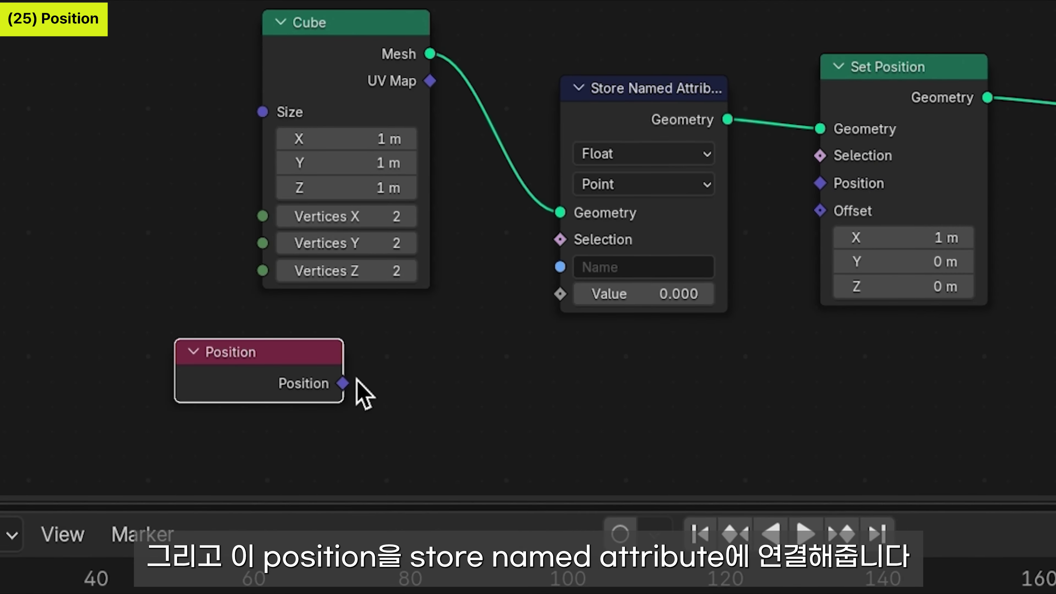
Step: Set the Store Named Attribute node's data type to Vector and link the Position node's output to its Value input
drag(344, 383, 562, 296)
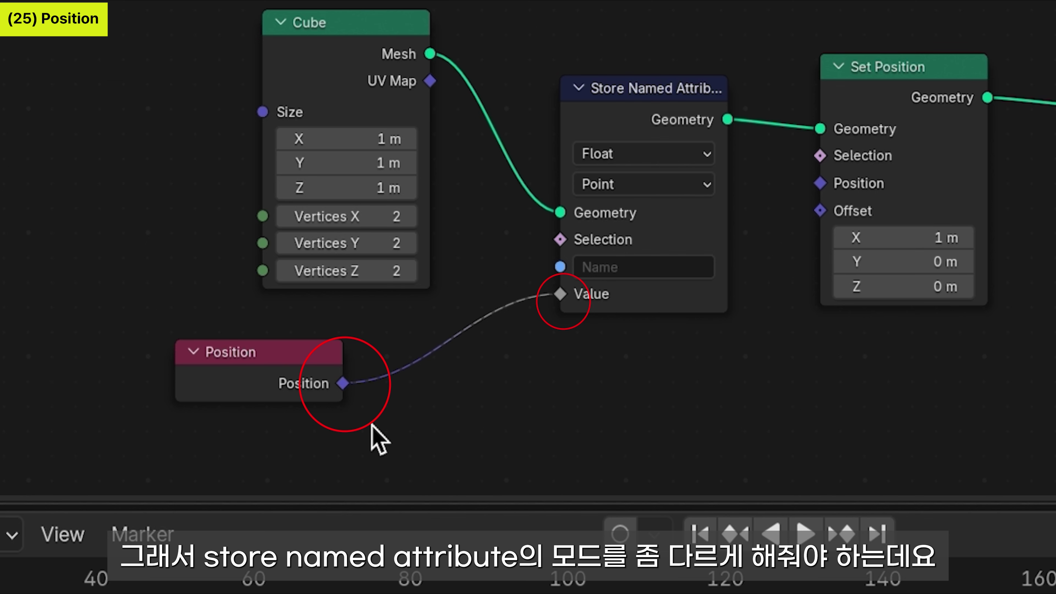
drag(561, 296, 665, 173)
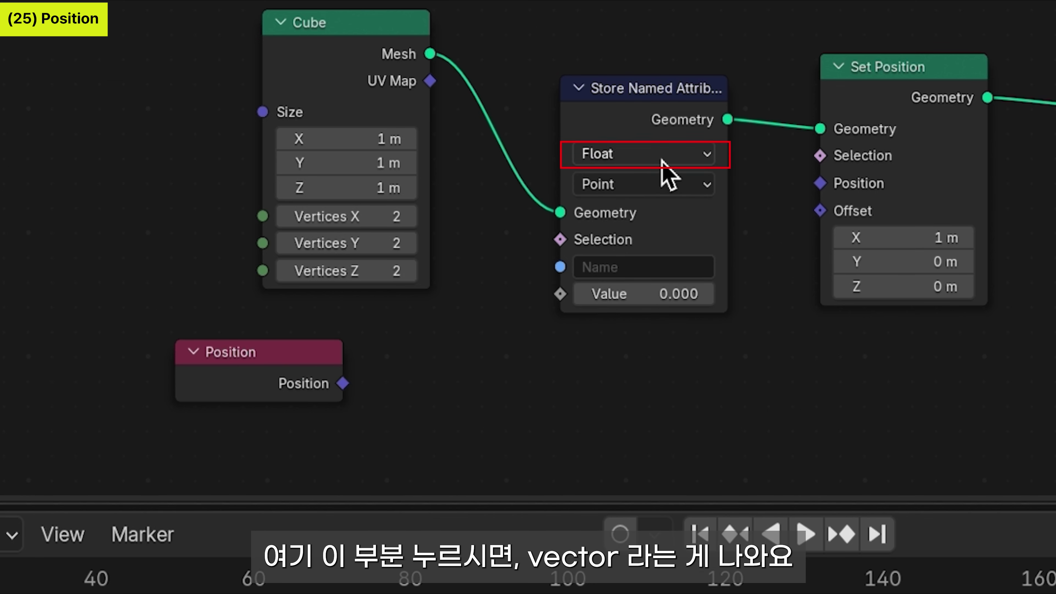
click(662, 159)
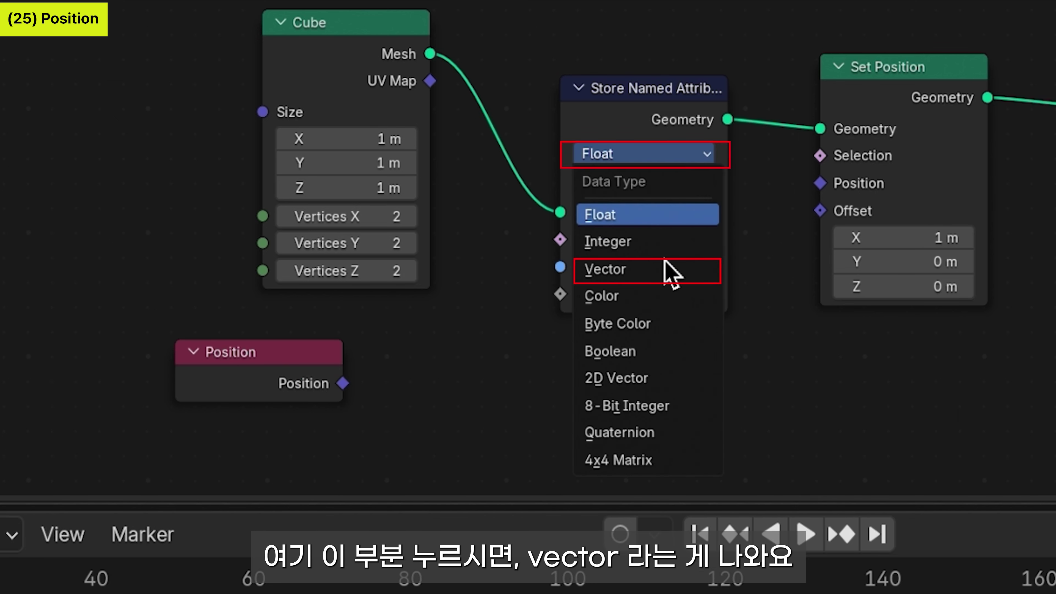
click(674, 287)
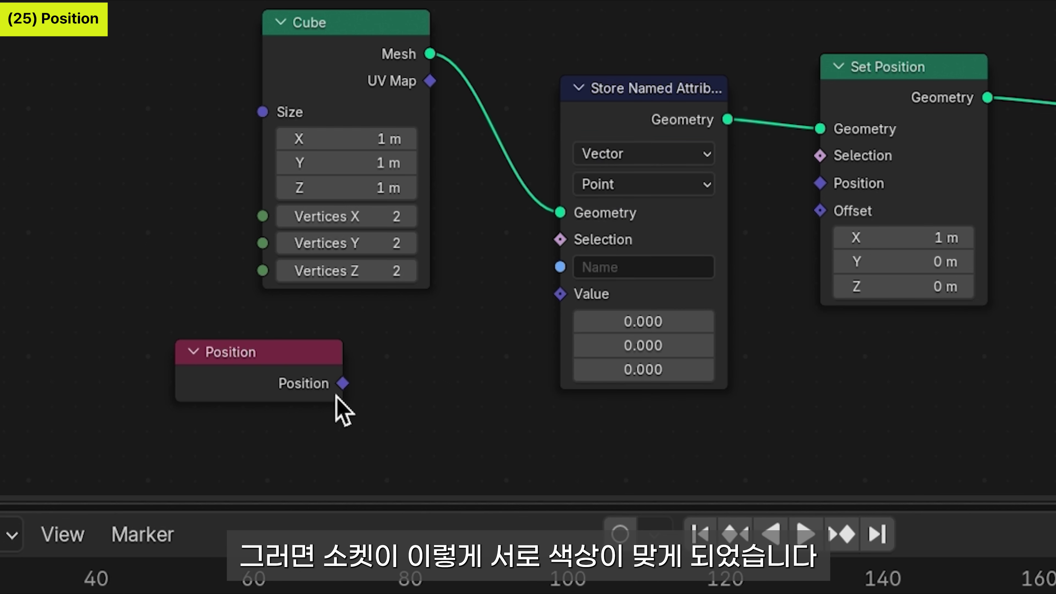
drag(343, 384, 561, 294)
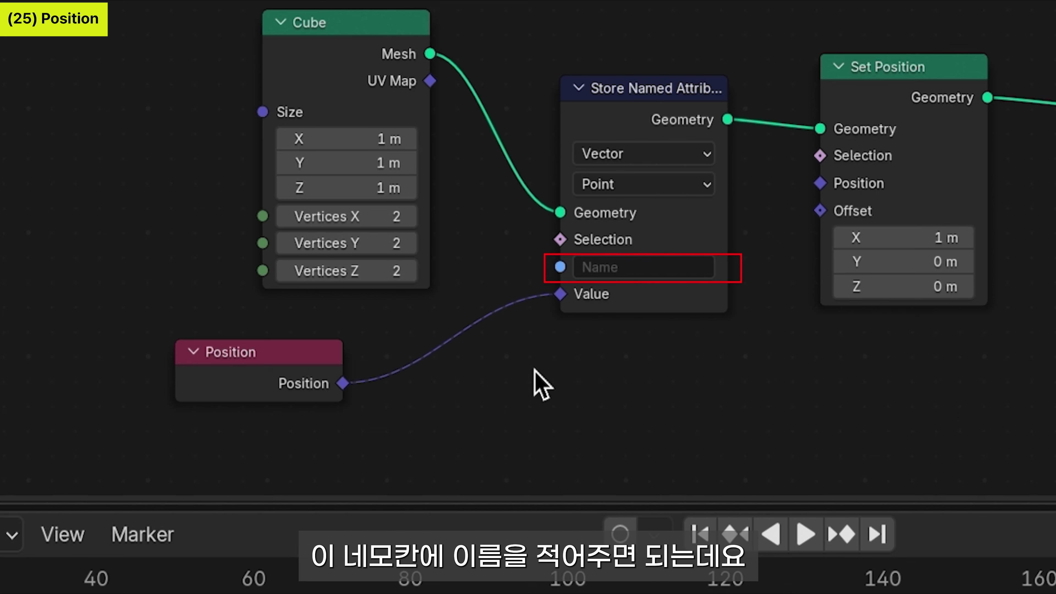
Step: Enter "name" as the attribute name in the Store Named Attribute node
click(658, 267)
text(namer)
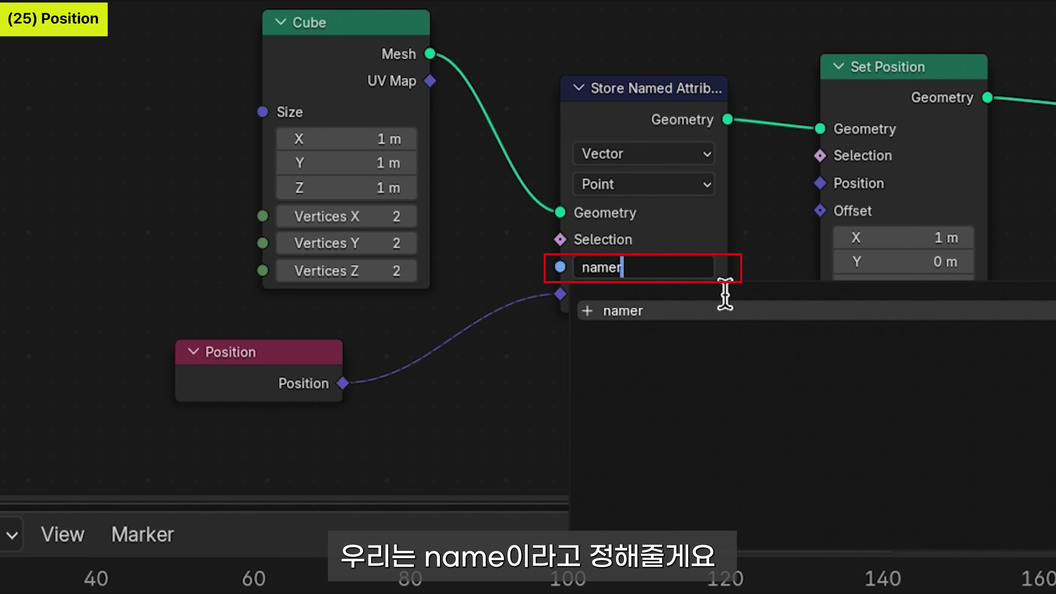
key(BackSpace)
key(Return)
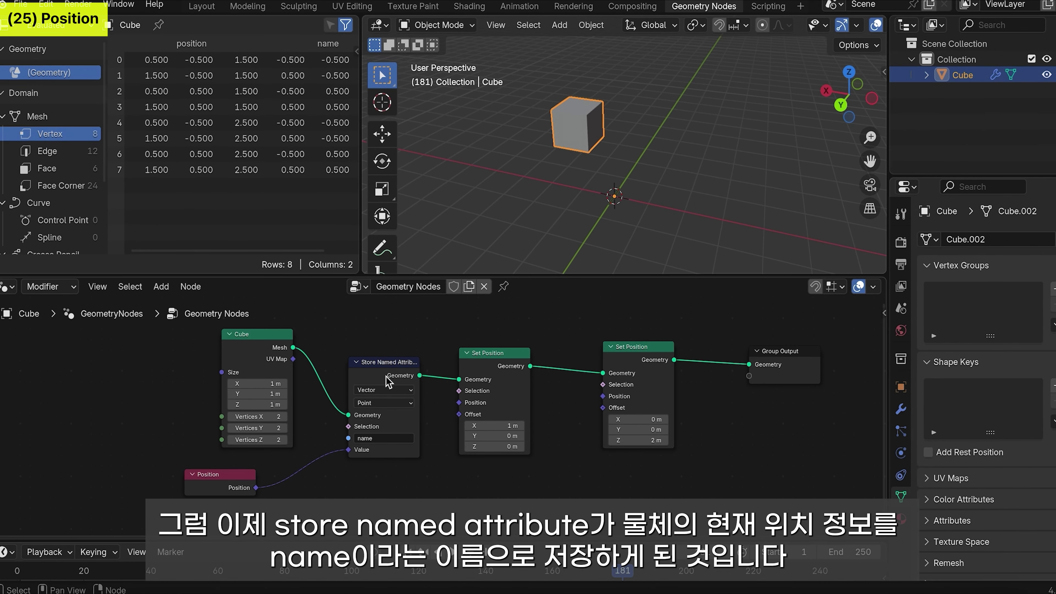
Step: Mute both Set Position nodes and examine the cube at its original position
middle_drag(339, 471, 289, 483)
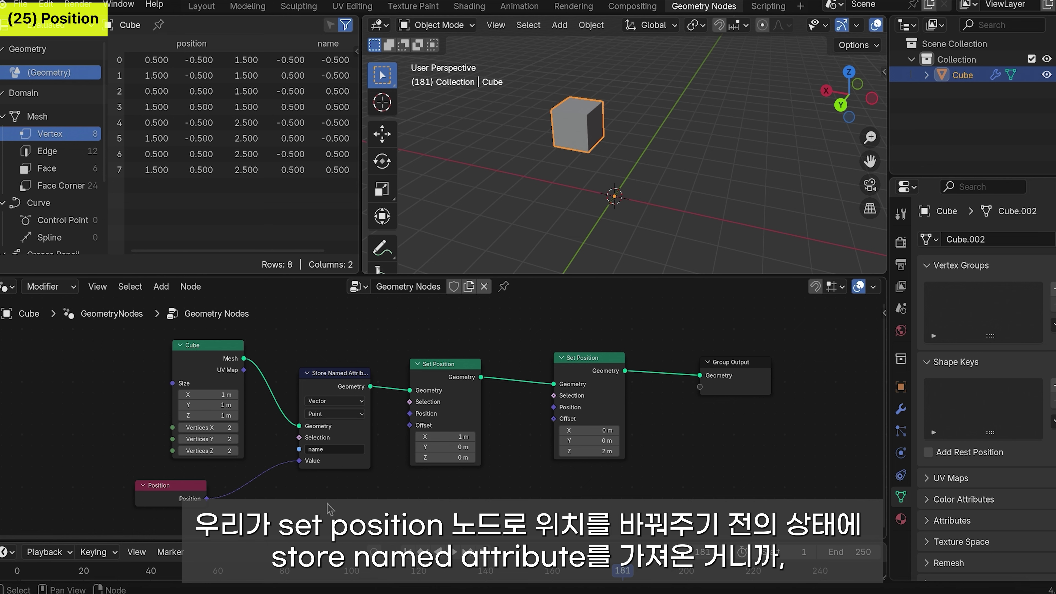
click(442, 376)
key(m)
click(591, 363)
key(m)
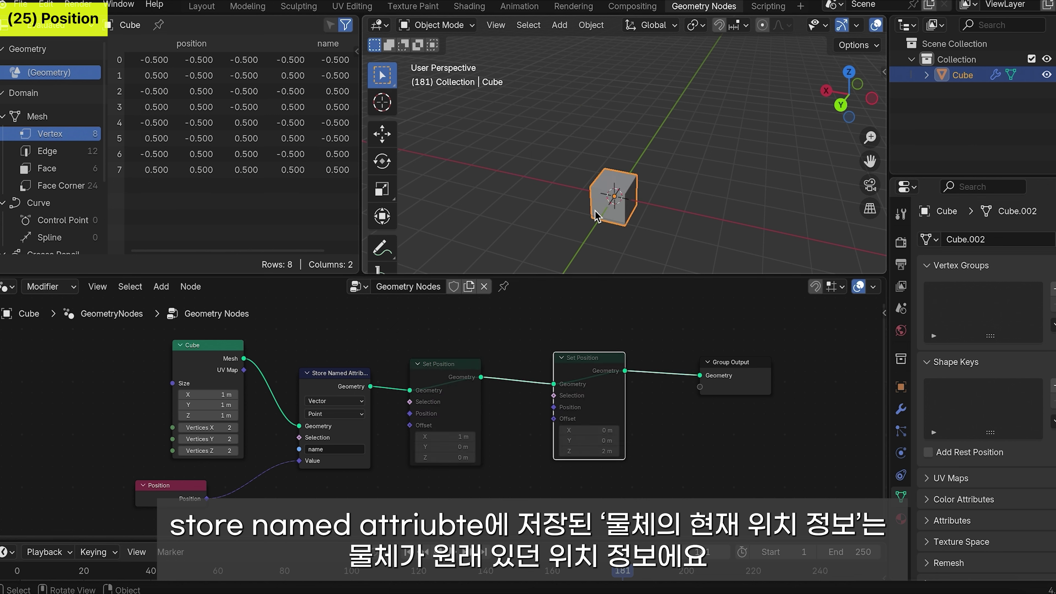
middle_drag(609, 252, 550, 197)
shift+middle_drag(630, 194, 619, 169)
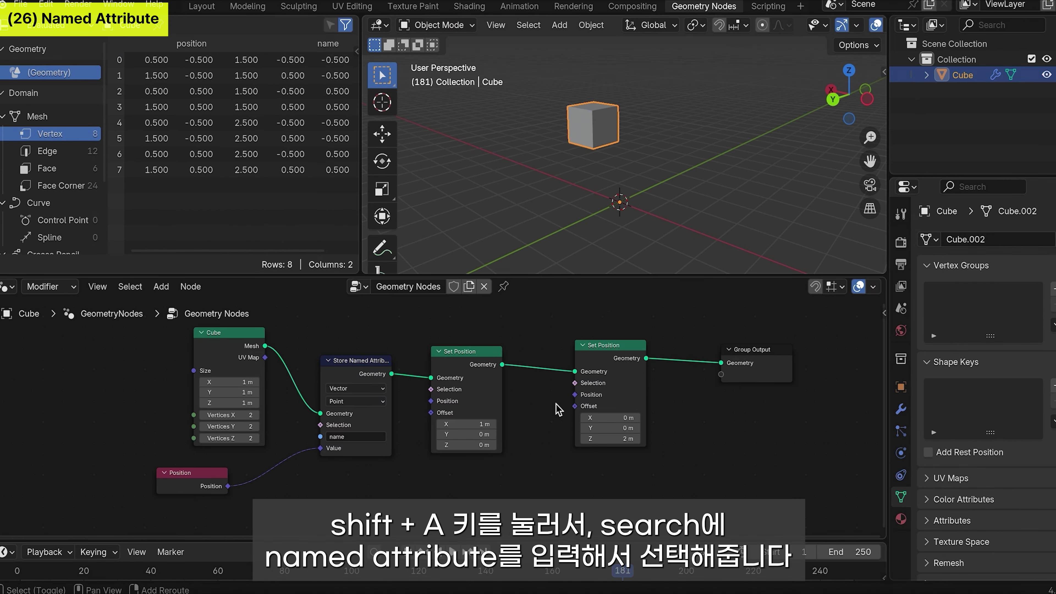
Step: Add a Named Attribute node below the first Set Position node, moving that Set Position node up to make room
key(shift+a)
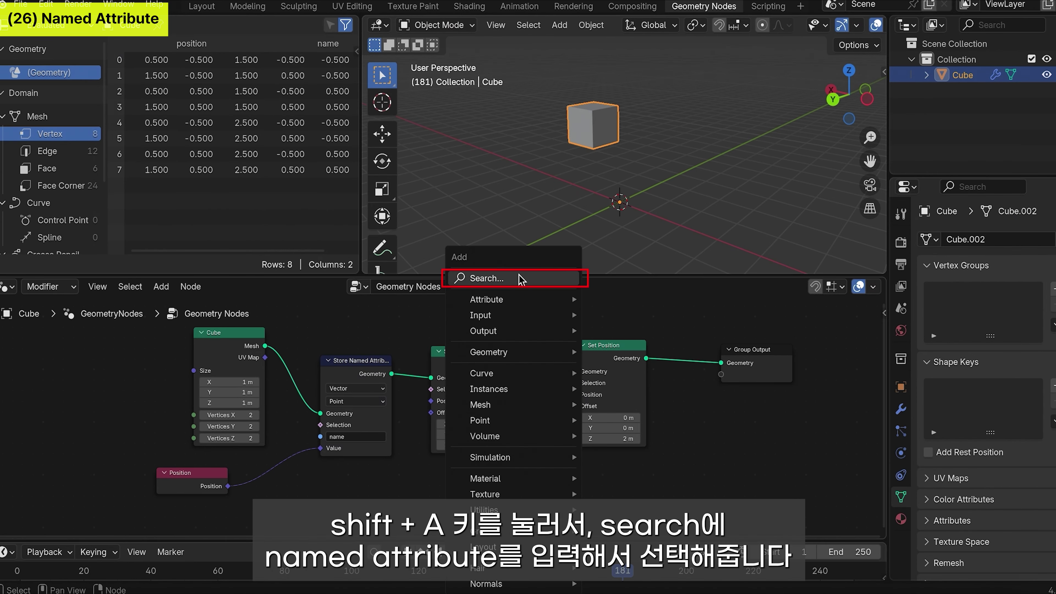
click(521, 278)
text(named)
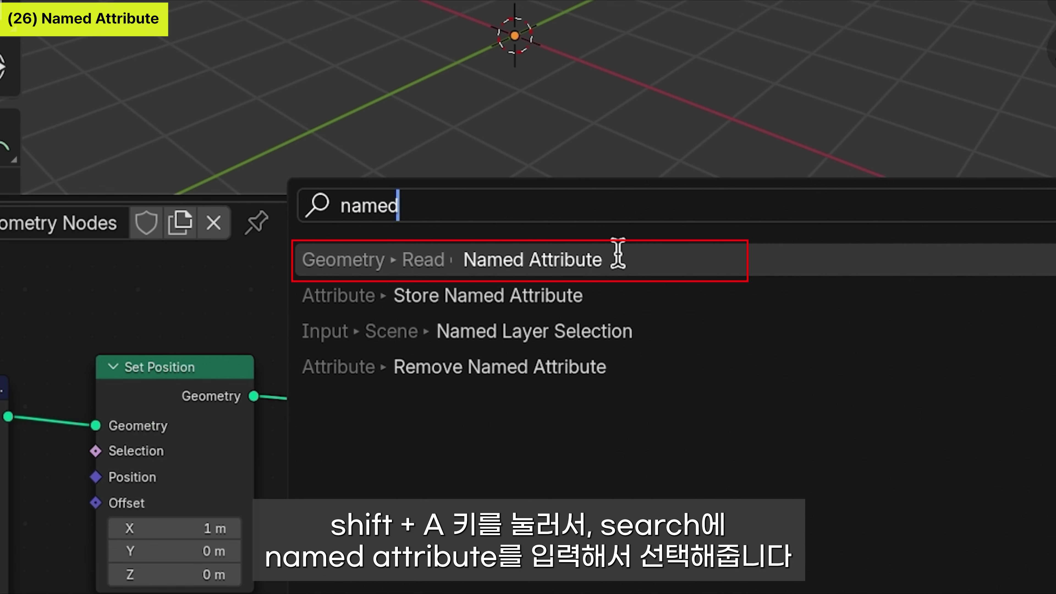
click(618, 259)
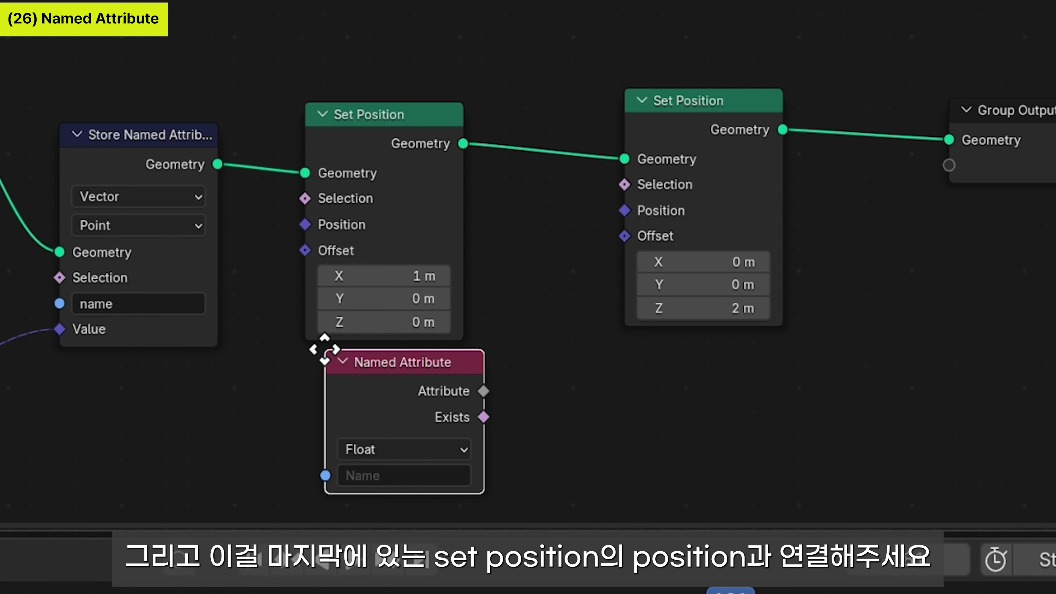
click(308, 351)
drag(373, 131, 385, 76)
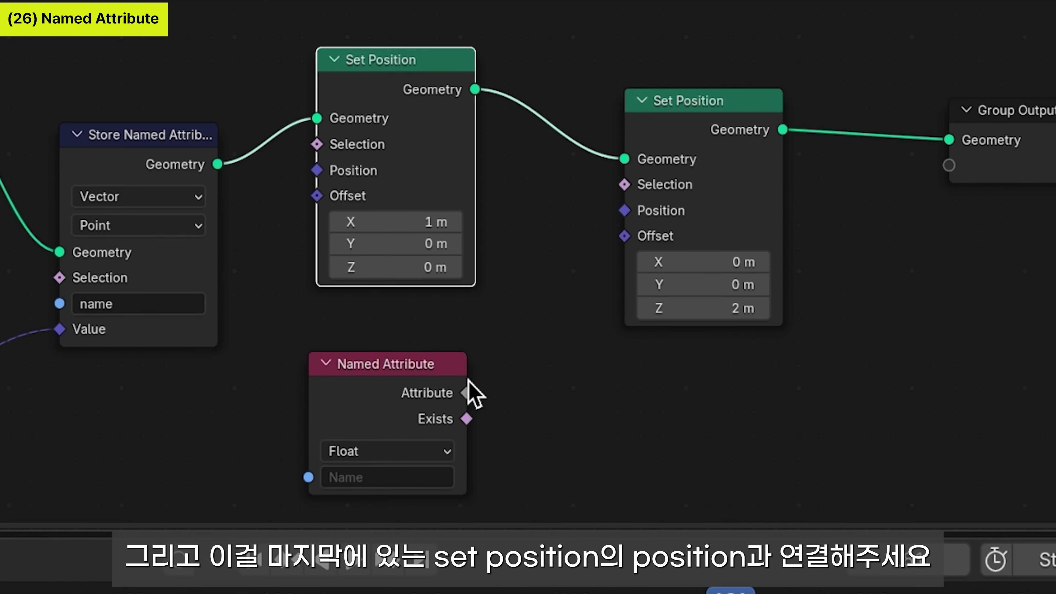
Step: Set the Named Attribute node's data type to Vector and link its Attribute output to the second Set Position node's Position input
drag(467, 392, 633, 217)
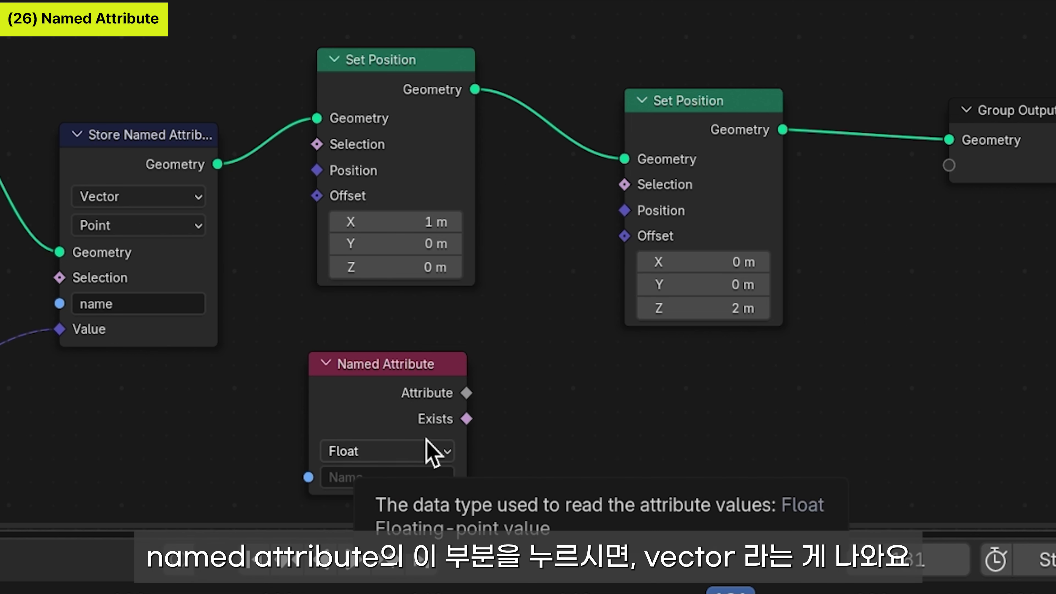
click(433, 457)
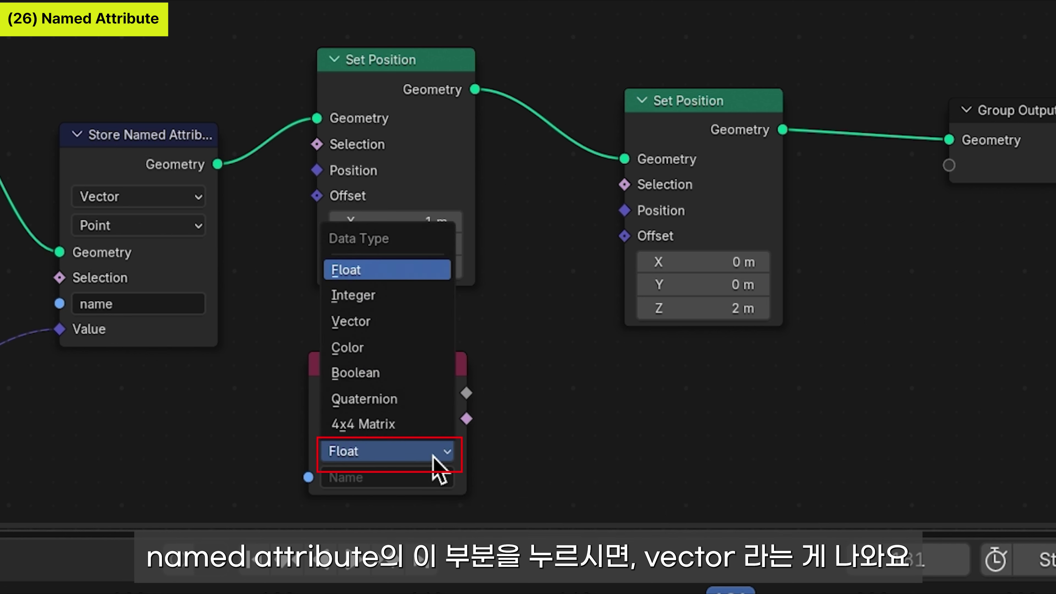
click(441, 327)
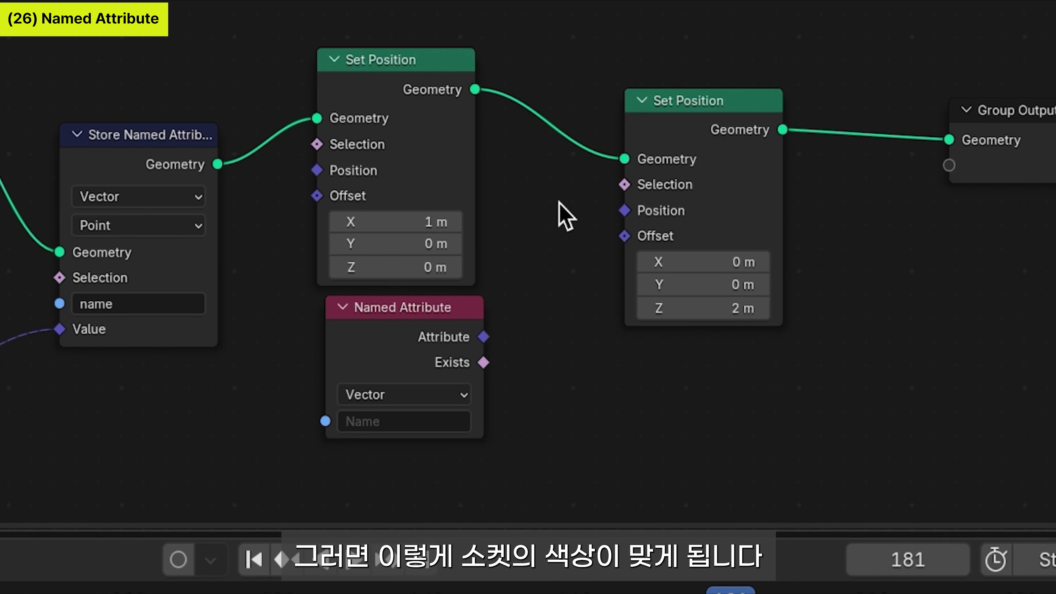
drag(484, 337, 631, 222)
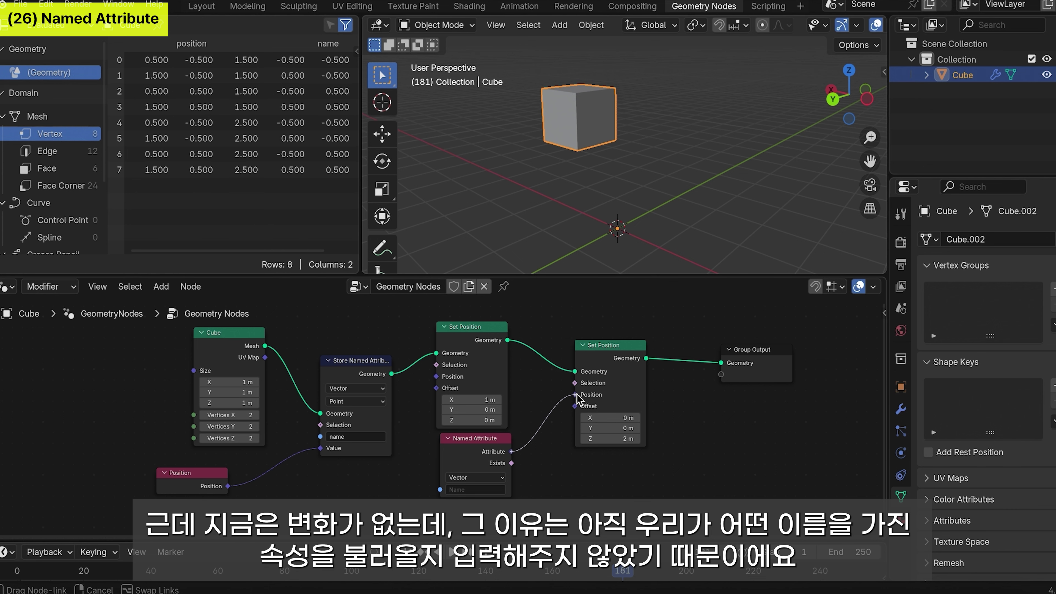
drag(576, 395, 576, 395)
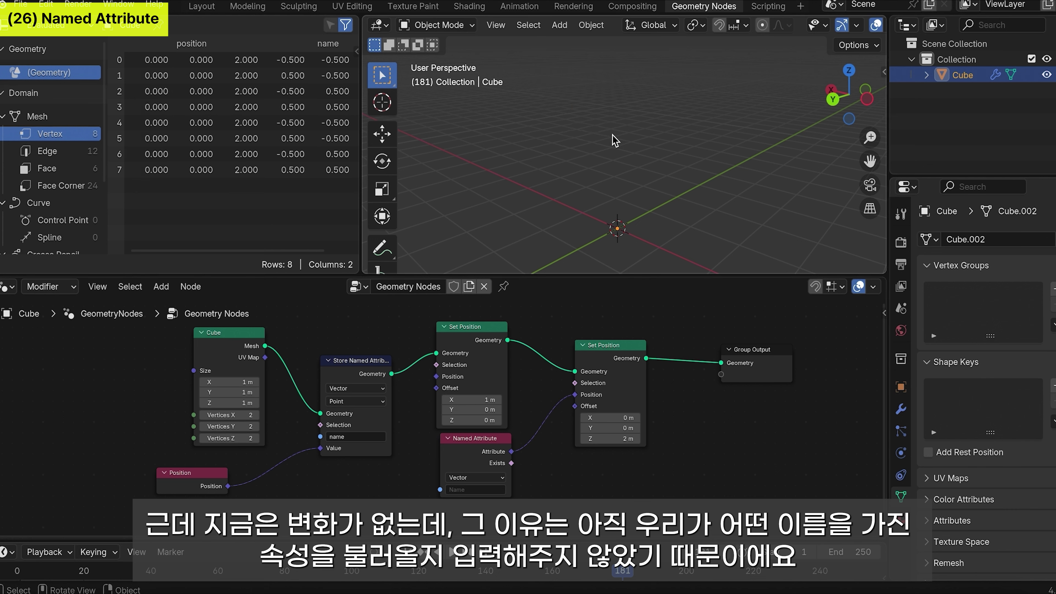
Step: Enter "name" as the attribute to read in the Named Attribute node
middle_drag(651, 205, 655, 171)
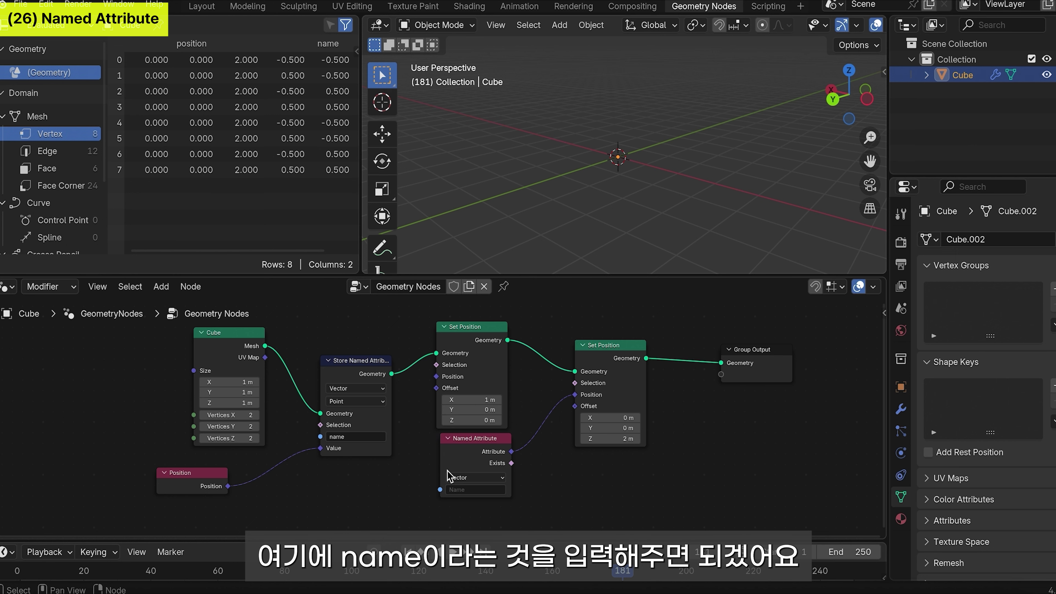
click(486, 491)
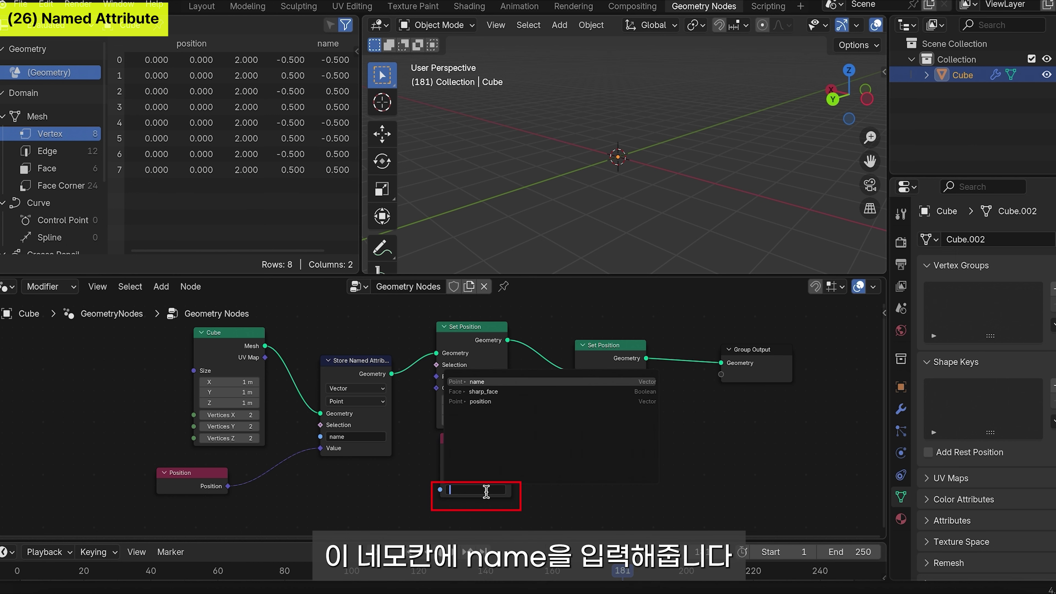
text(name)
key(Return)
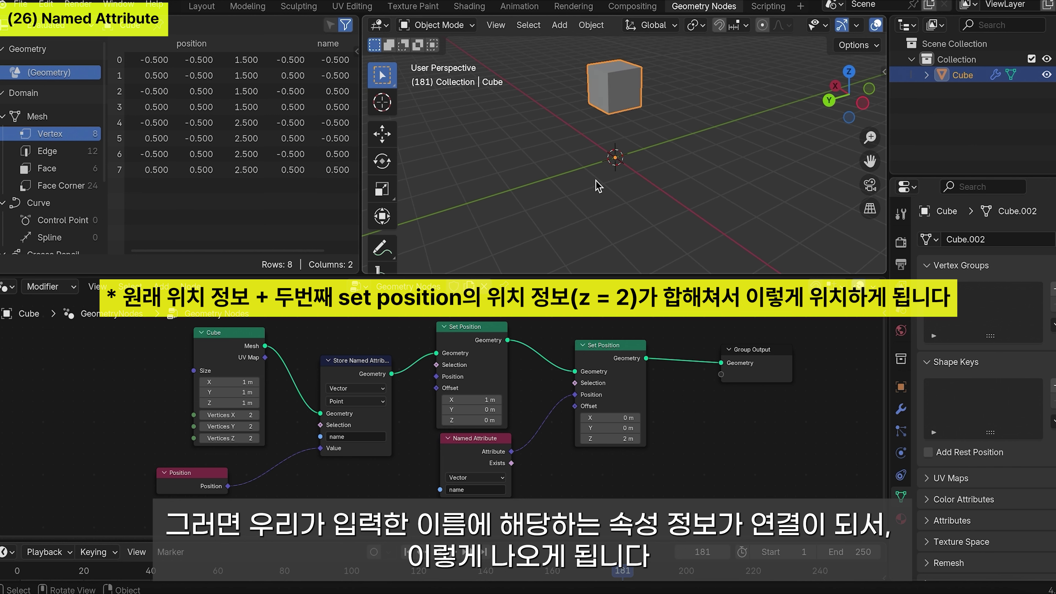
Step: Set the second Set Position node's Z offset to 0 m
click(632, 438)
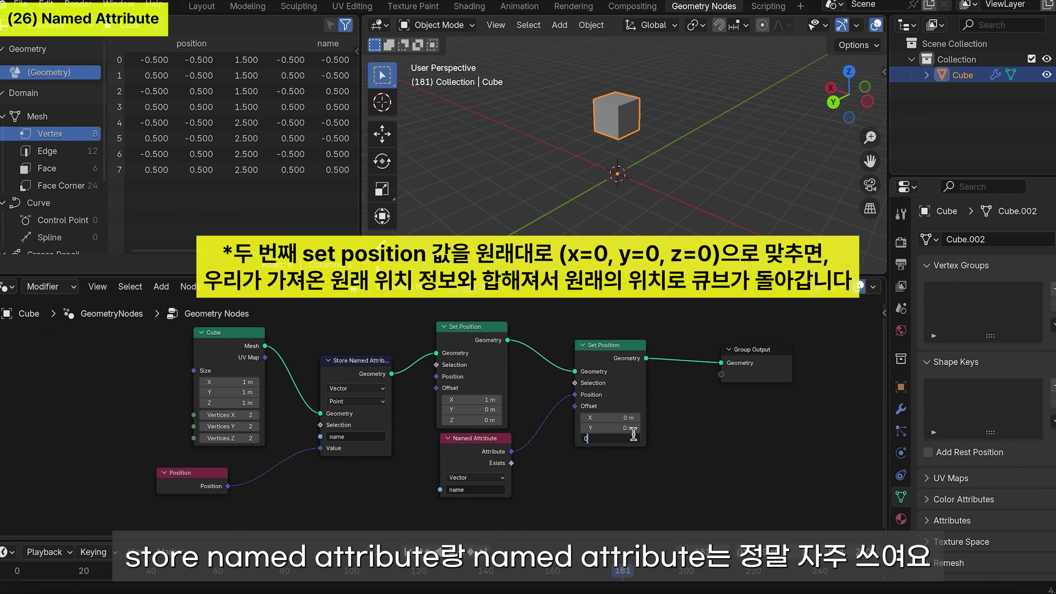
text(0)
key(Return)
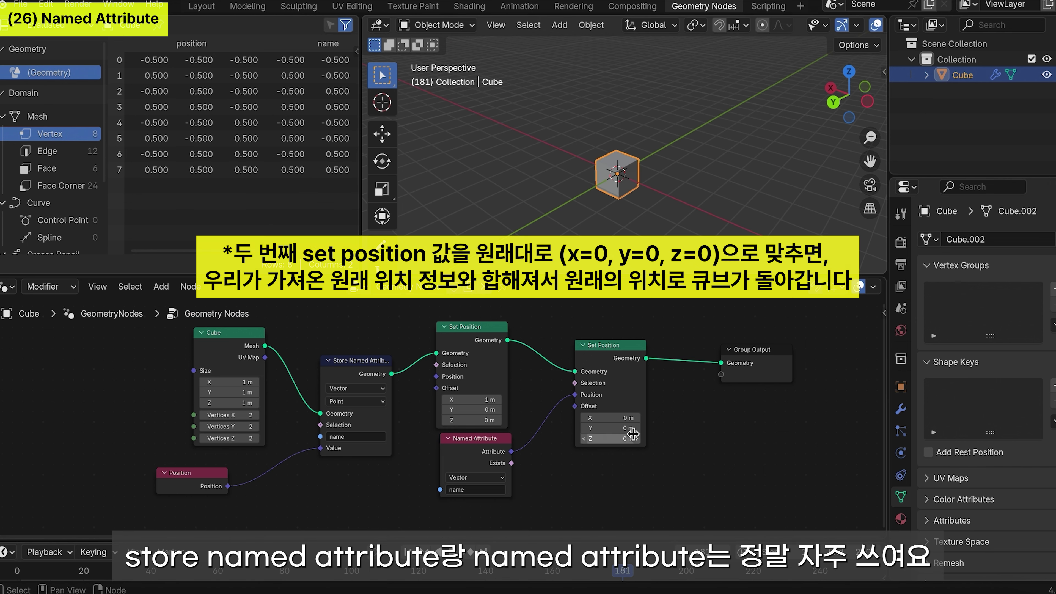
scroll(649, 430, up, 2)
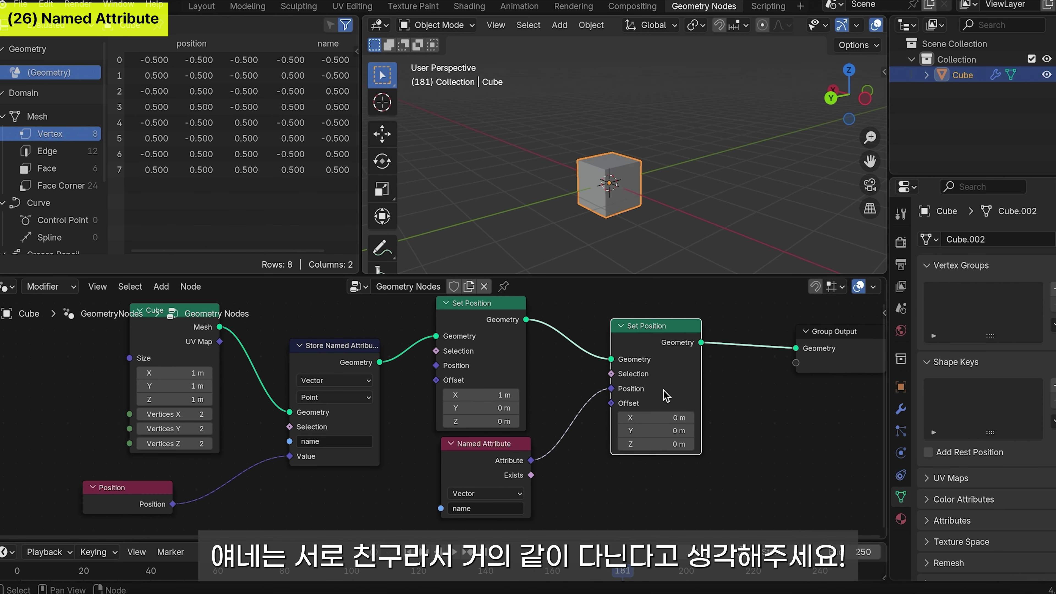
Step: Set the second Set Position node's Z offset to 2 m and view the cube from another angle
click(674, 444)
text(2)
key(Return)
middle_drag(683, 238, 702, 186)
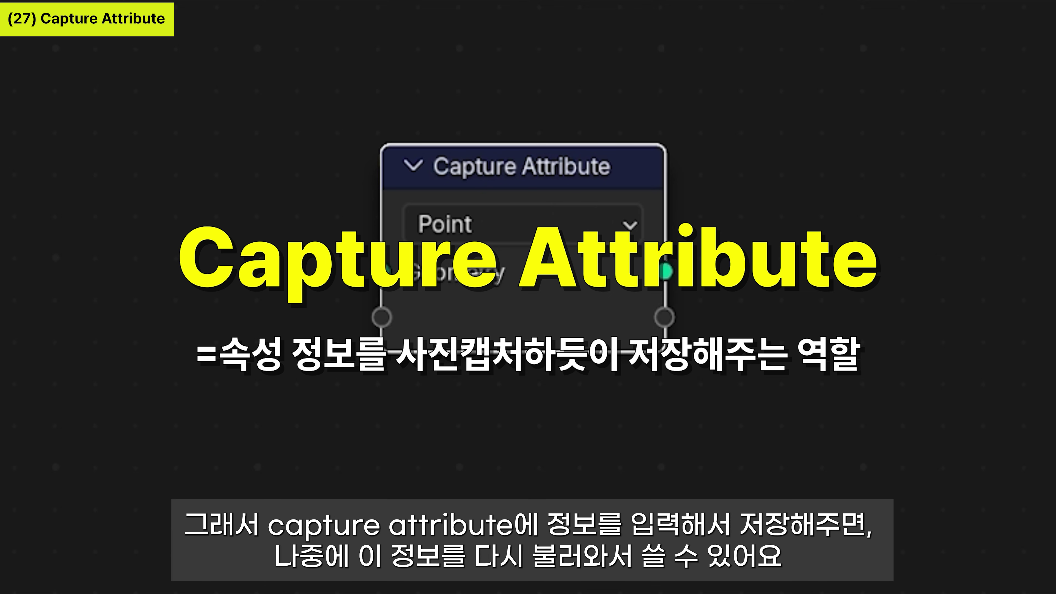
drag(382, 270, 181, 246)
click(523, 156)
drag(382, 316, 135, 448)
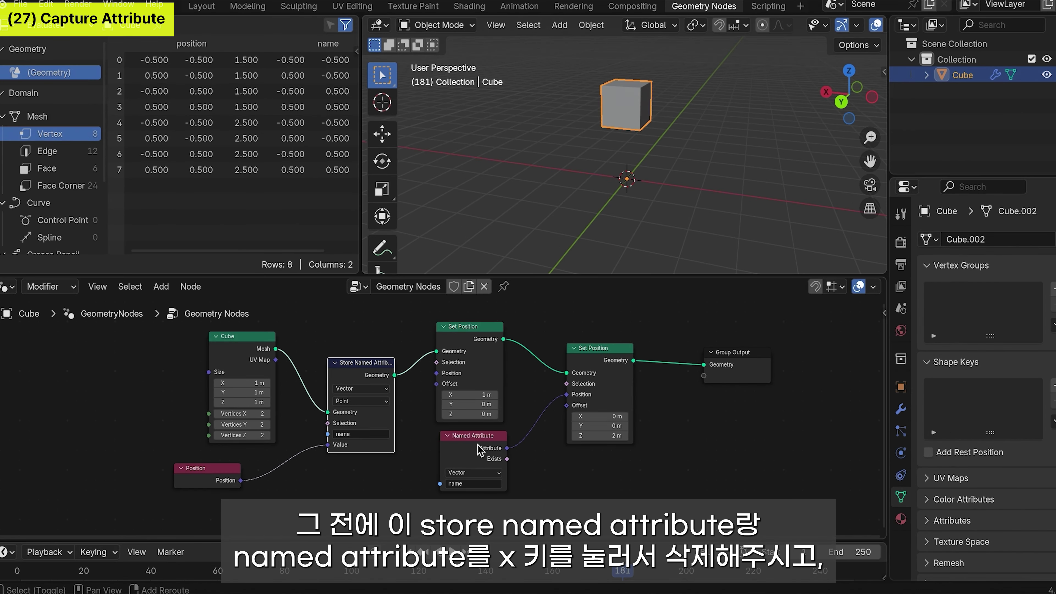
Step: Delete the Store Named Attribute and Named Attribute nodes, and insert a Capture Attribute node between Cube and the first Set Position node
shift+click(478, 450)
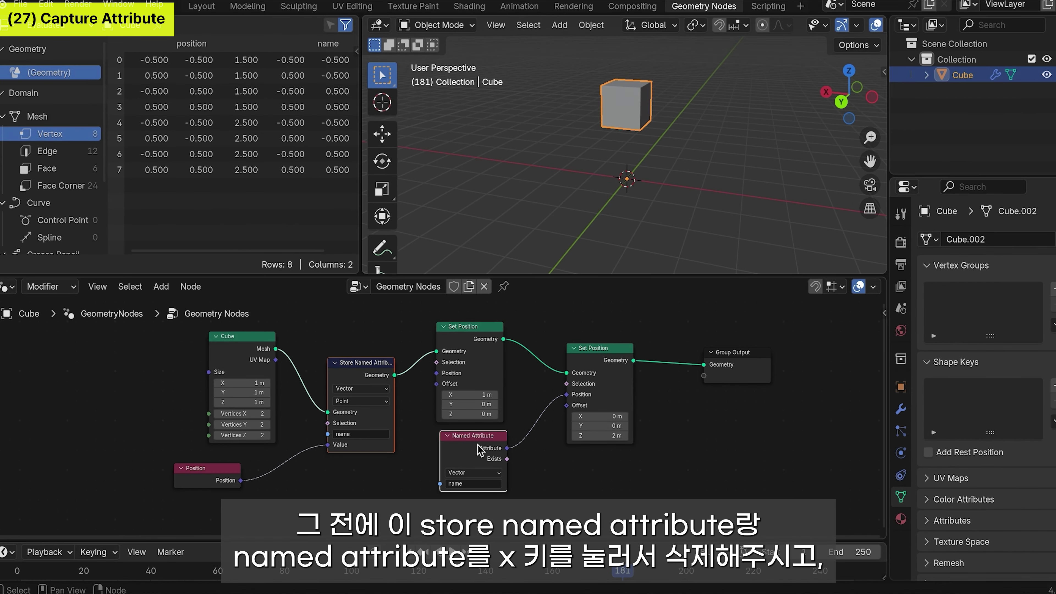
key(x)
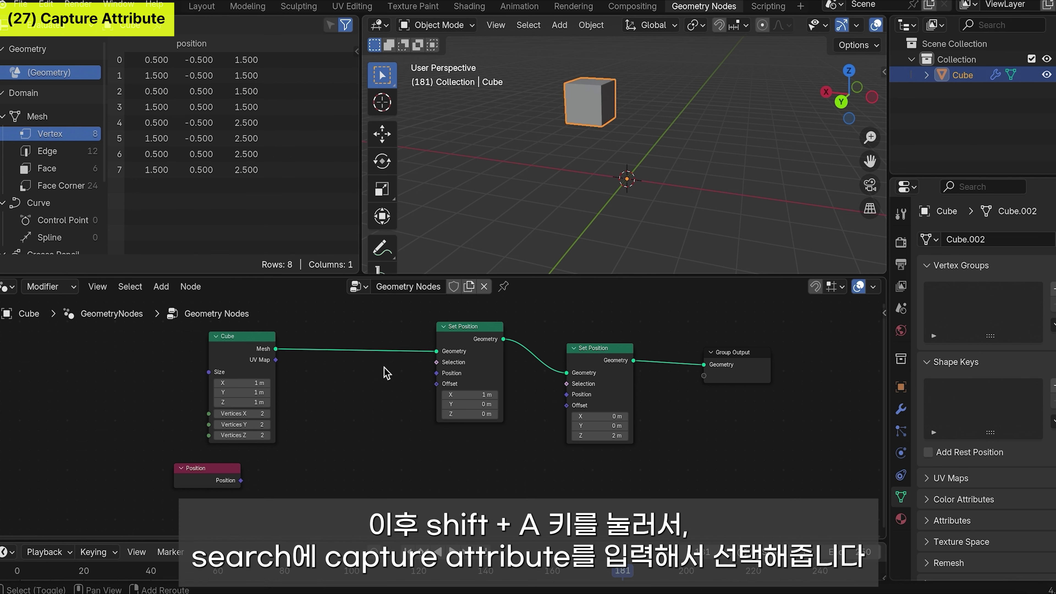
key(shift+a)
click(332, 278)
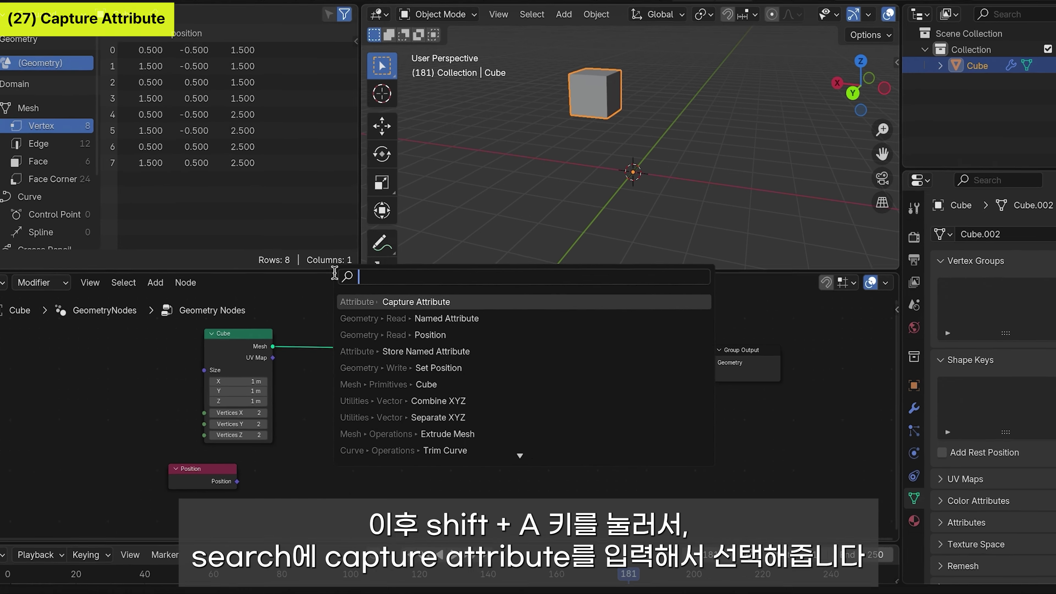
text(captu)
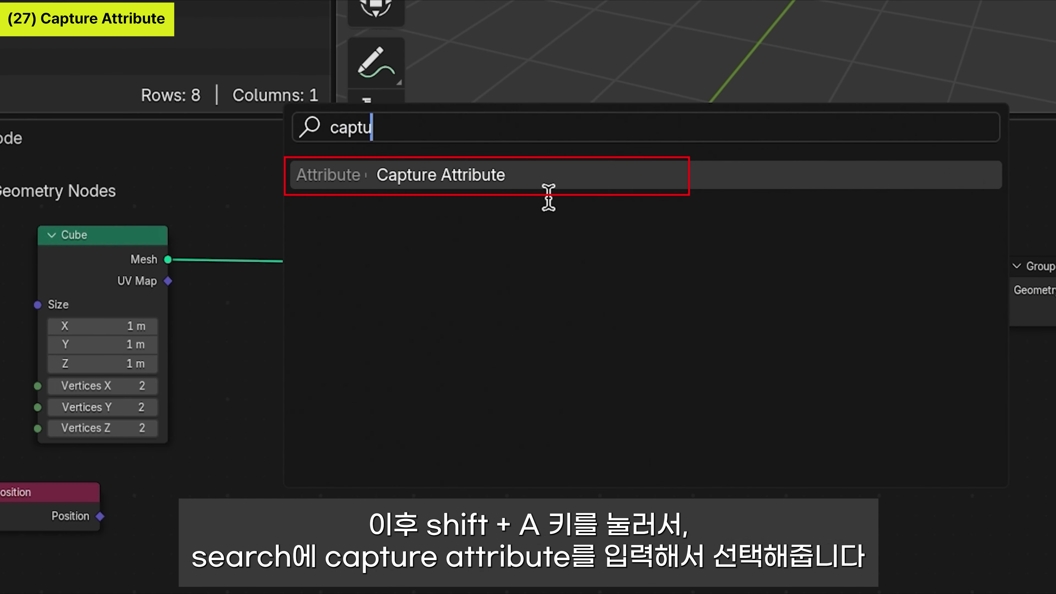
click(495, 176)
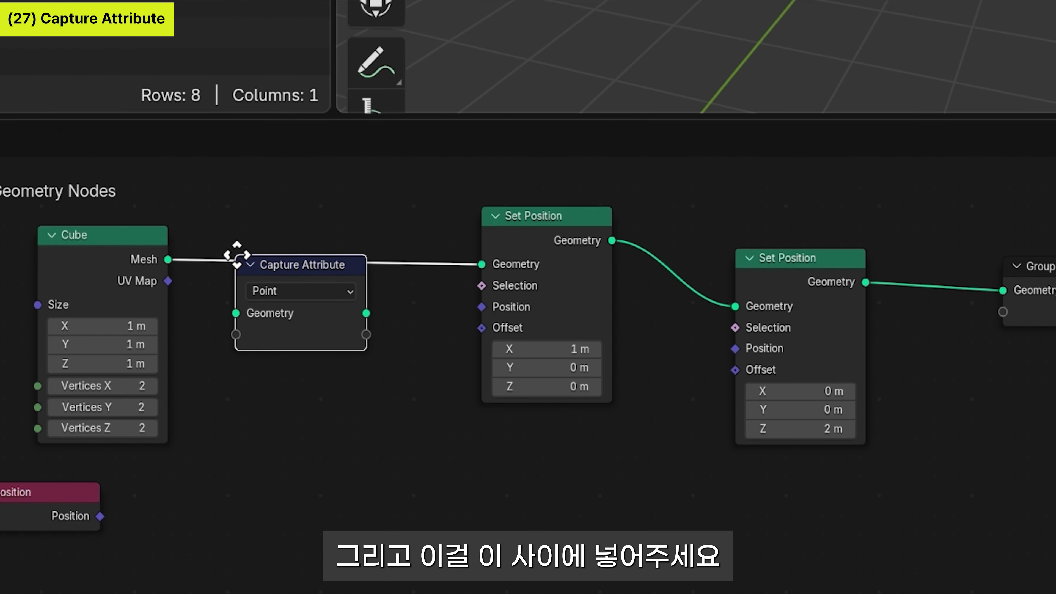
click(256, 251)
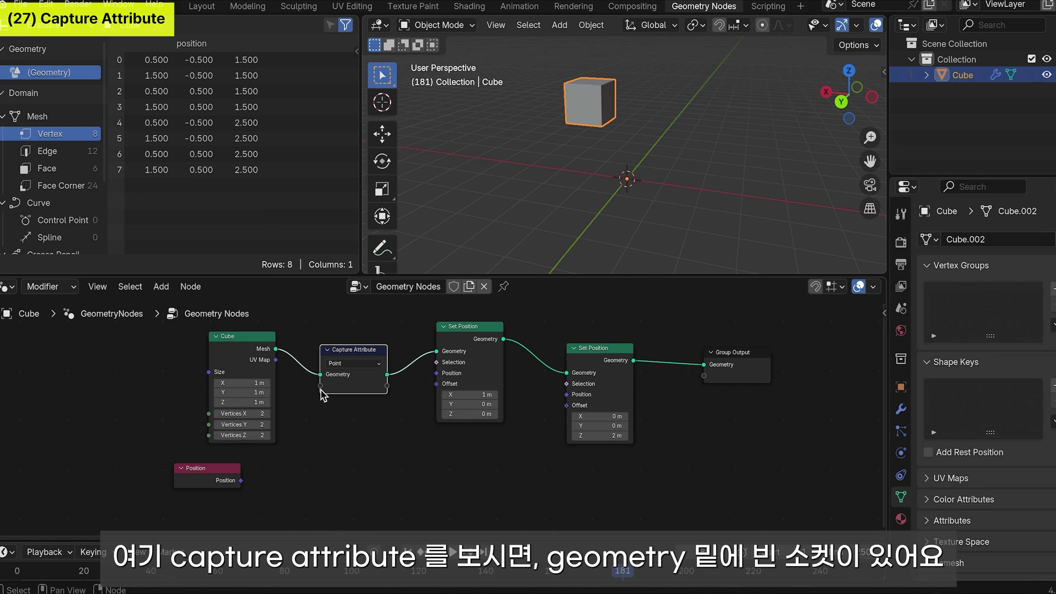
drag(321, 385, 323, 407)
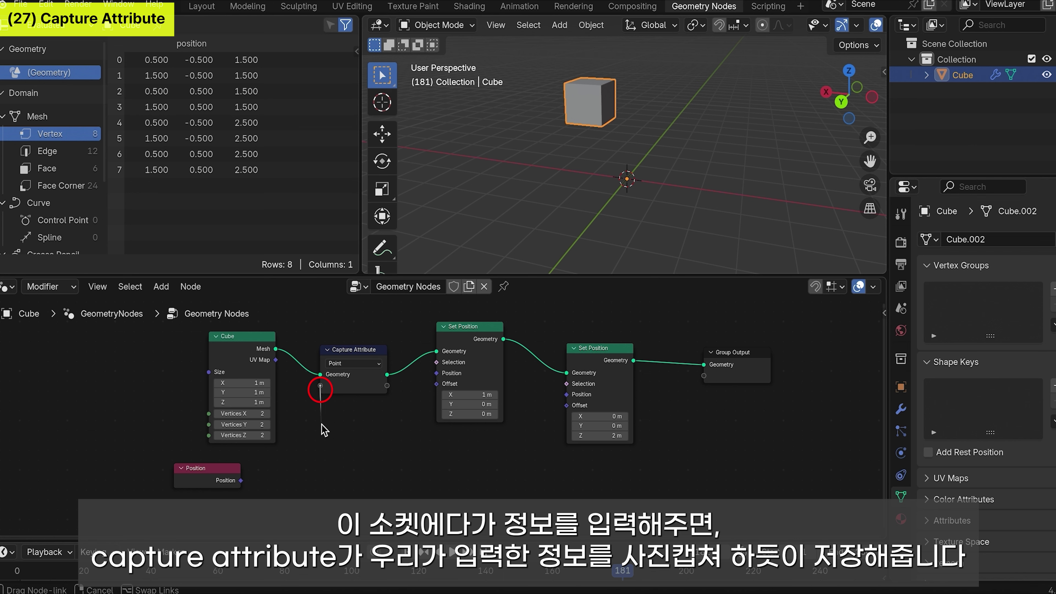
mouse_move(338, 436)
mouse_down()
mouse_move(344, 445)
mouse_move(329, 444)
mouse_up()
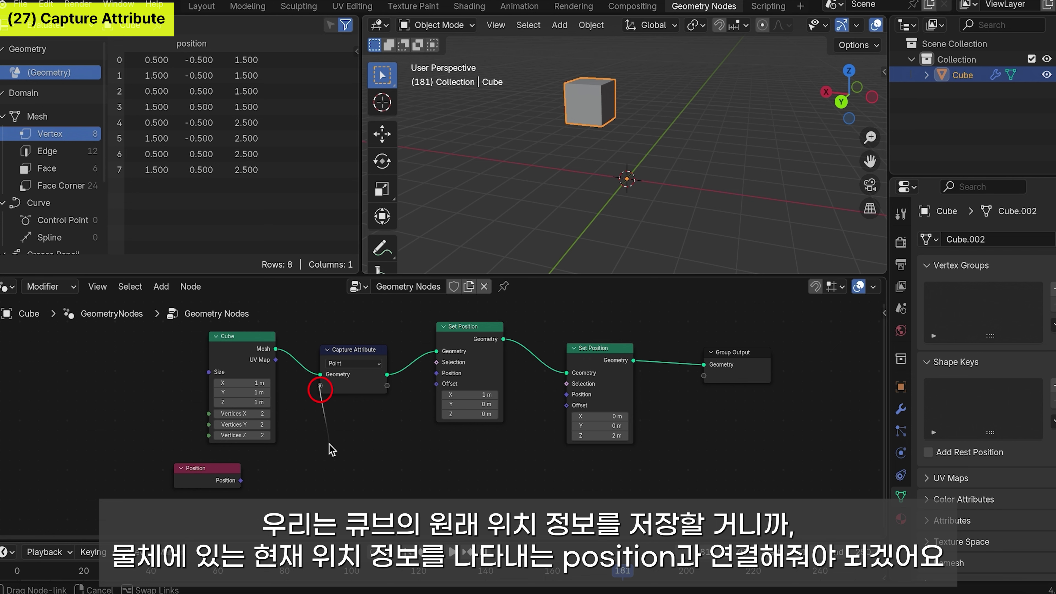
drag(327, 446, 326, 445)
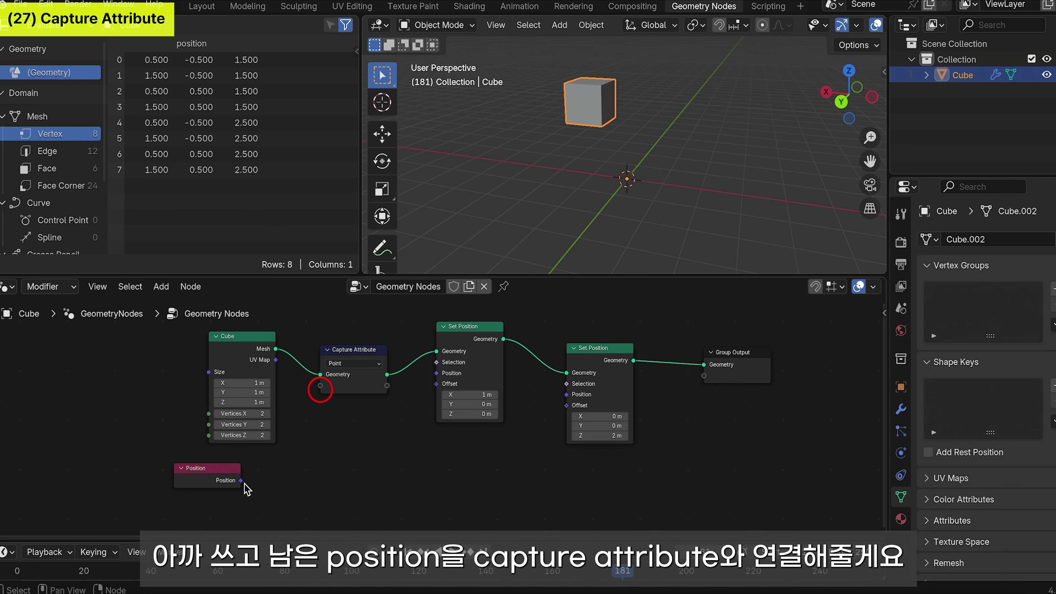
Step: Link the Position node's output to the Capture Attribute node's empty input socket, and shift the Cube node further away to make room
drag(248, 484, 329, 391)
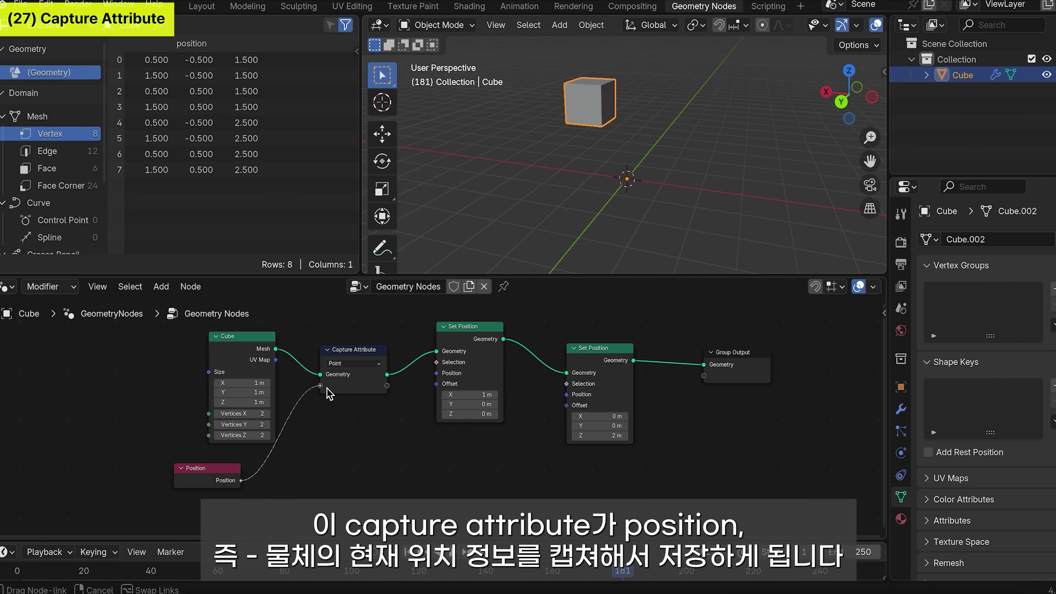
drag(327, 389, 327, 390)
drag(240, 337, 213, 340)
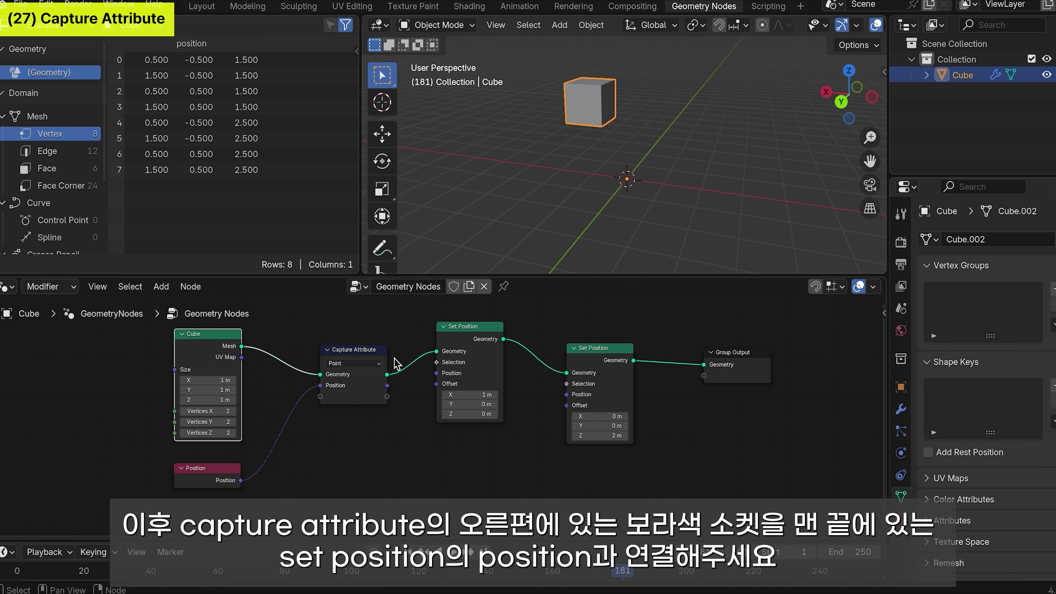
Step: Link Capture Attribute's Position output to the last Set Position node's Position input, unlinking and relinking it once to compare the cube's position
drag(387, 386, 574, 402)
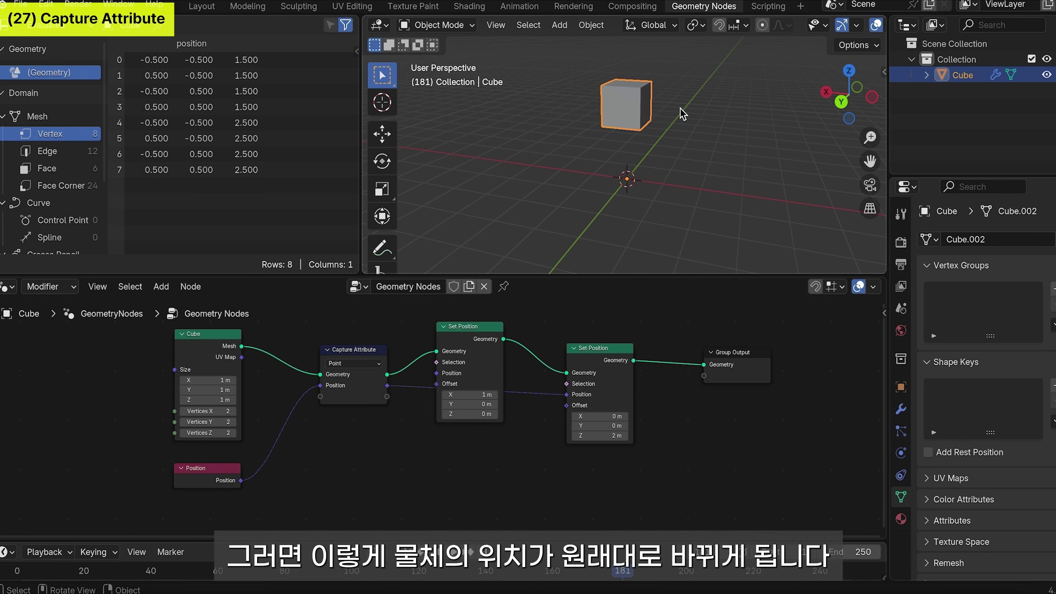
drag(566, 395, 560, 402)
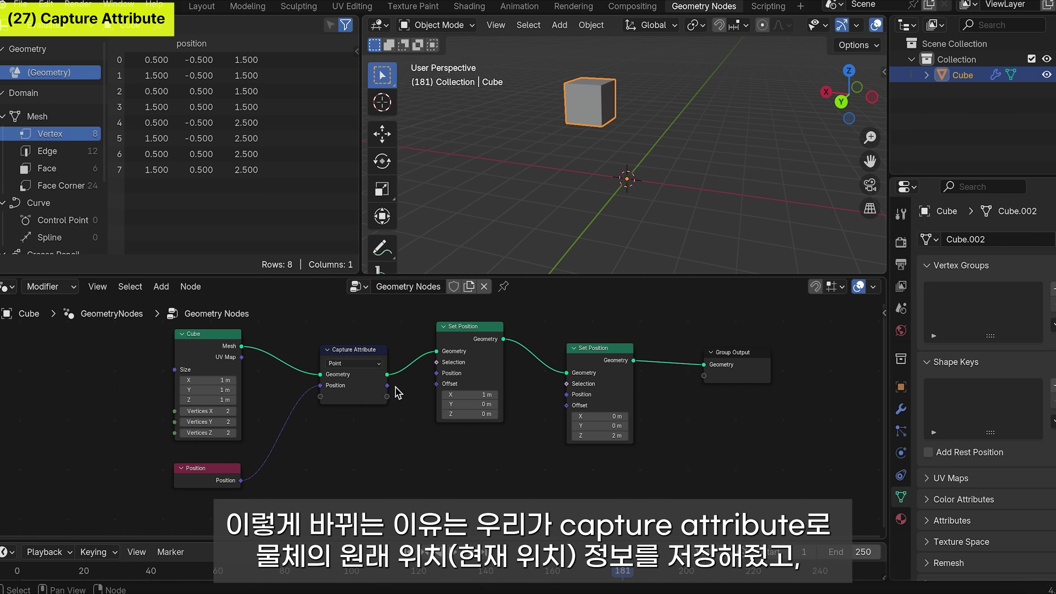
drag(387, 386, 566, 395)
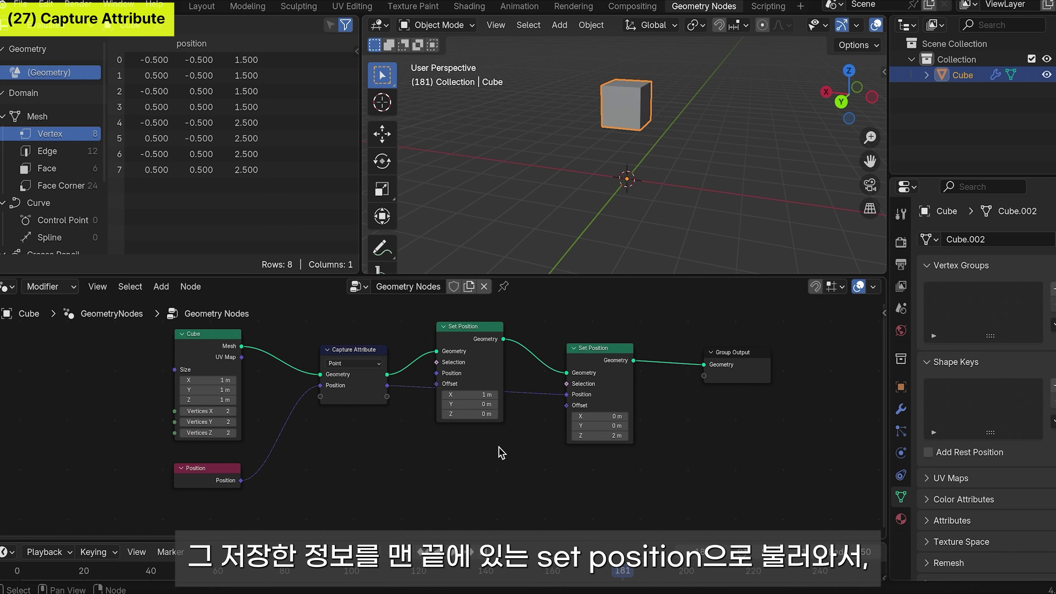
click(501, 351)
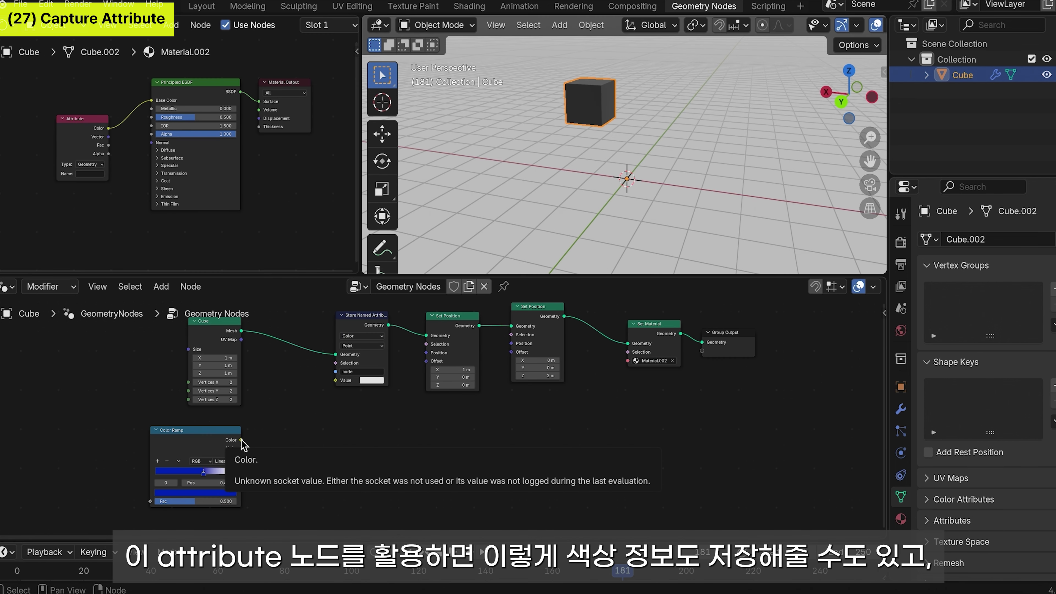
Step: Feed the Store Named Attribute node's Value input from the Color Ramp in the colour example and from the Value node in the integer example
drag(241, 440, 336, 380)
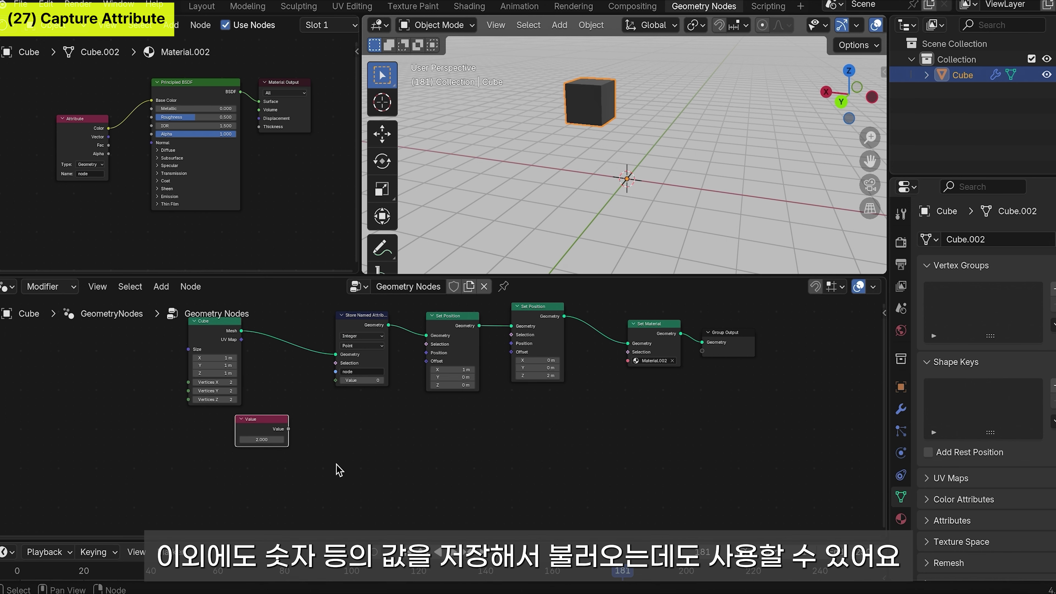
drag(289, 429, 336, 380)
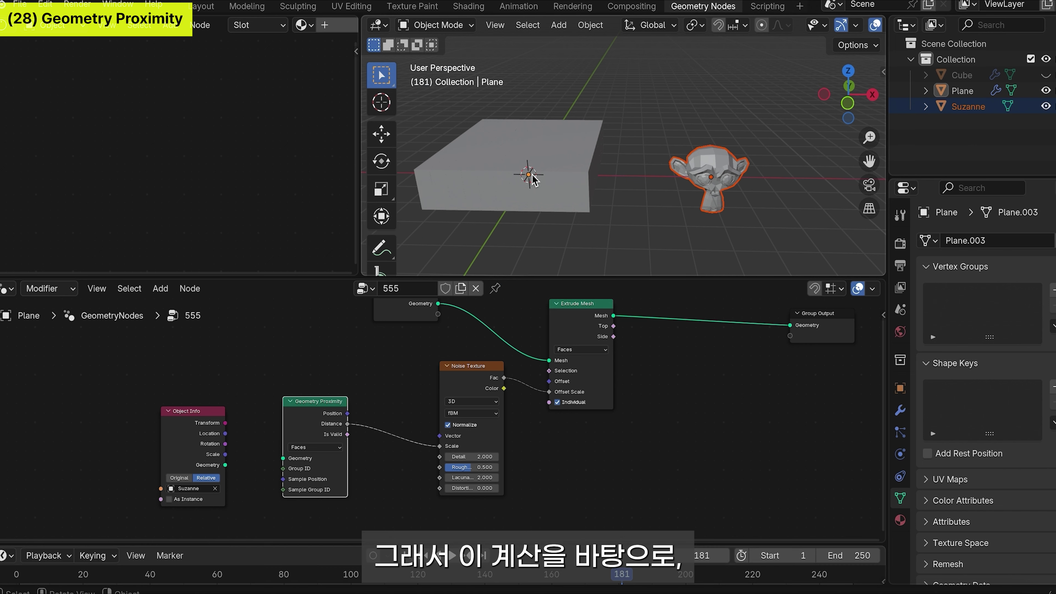
Step: Link Object Info's Geometry output to Geometry Proximity's Geometry input, and move the Suzanne object along the X axis
drag(225, 465, 283, 459)
key(g)
key(x)
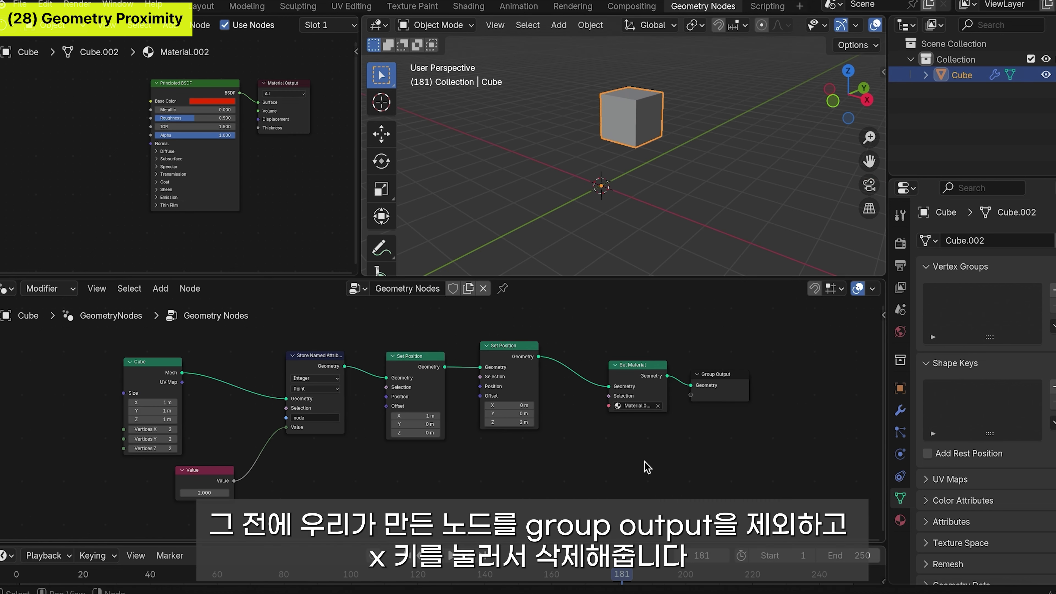
Step: Delete every node except Group Output, and feed its Geometry input from the Mesh output of a new Ico Sphere node
drag(672, 468, 83, 360)
key(x)
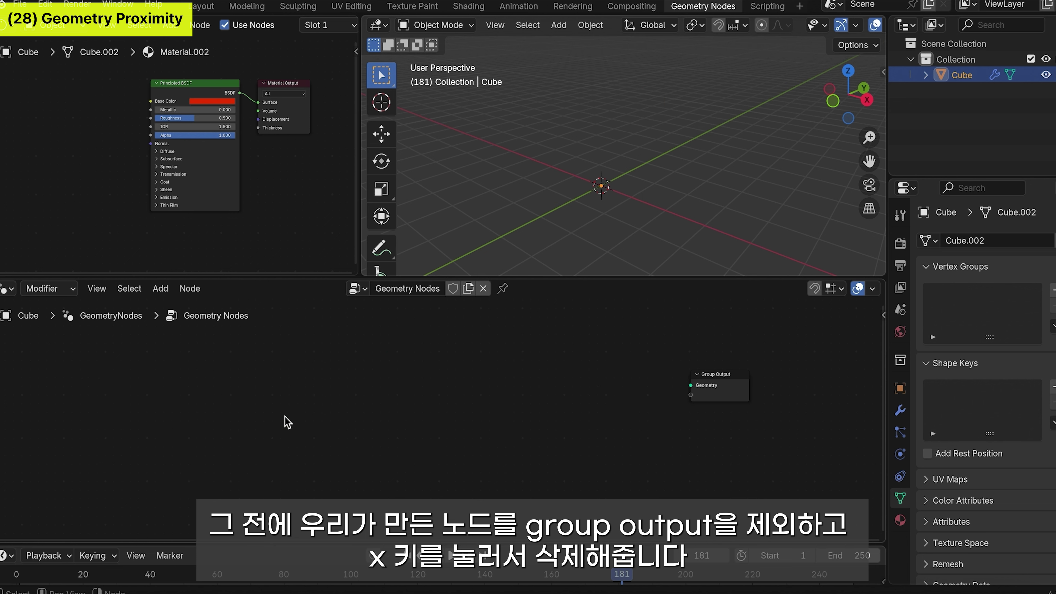
key(shift+a)
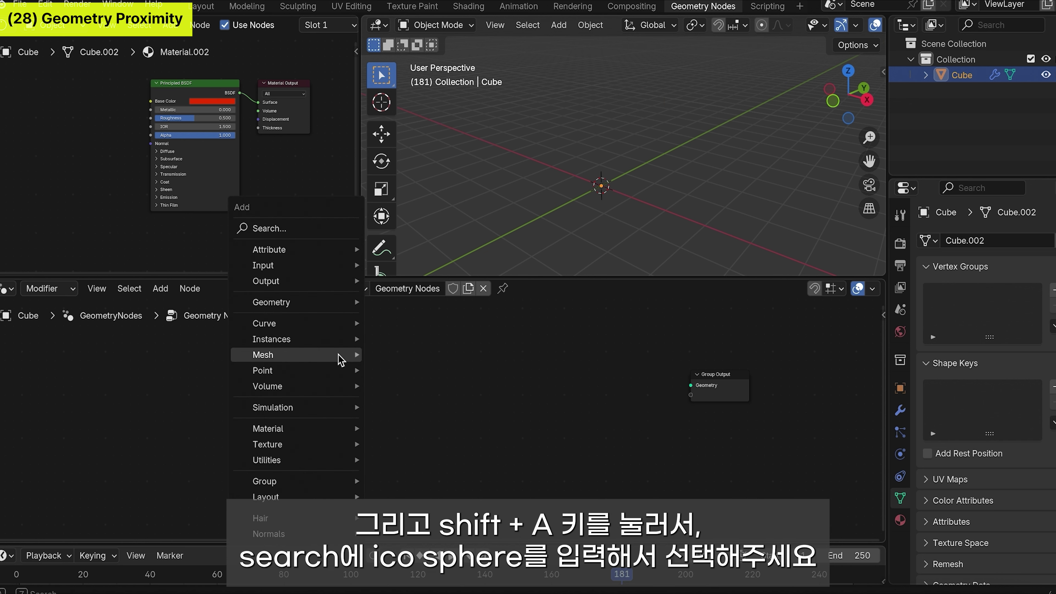
click(321, 235)
text(ico)
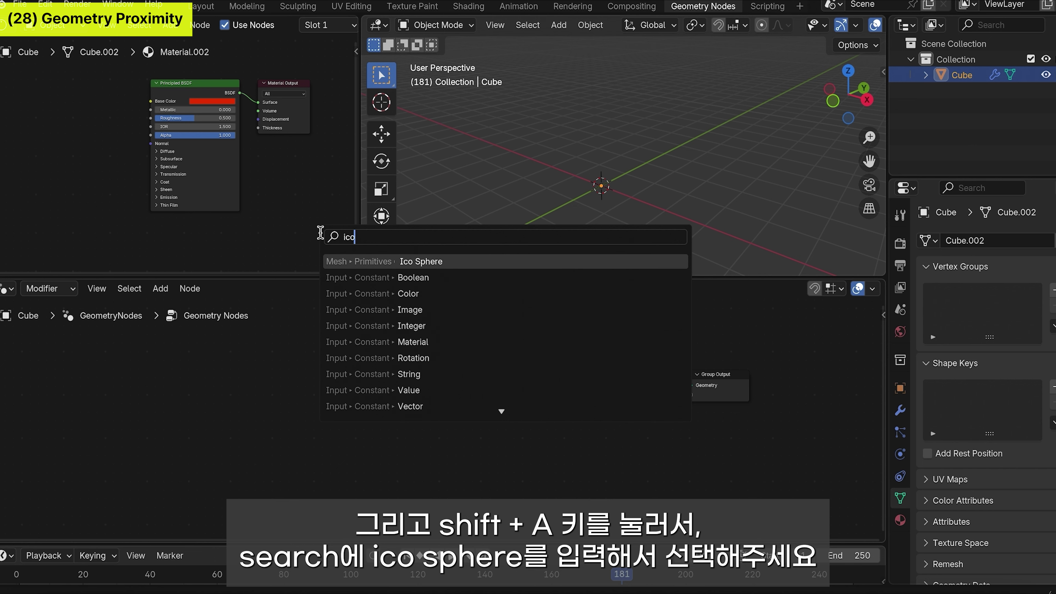
key(Return)
click(370, 343)
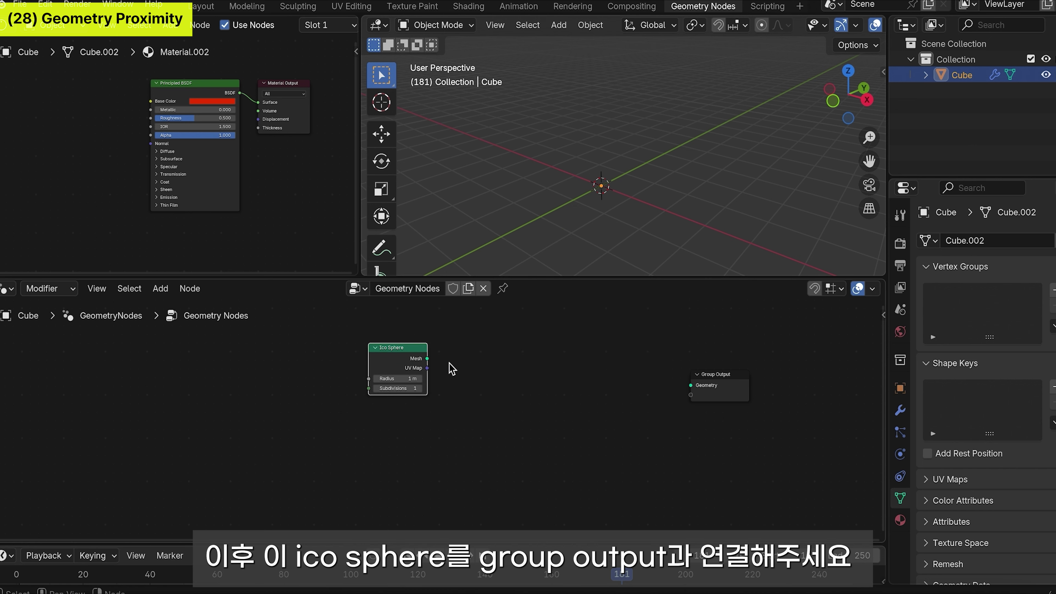
drag(429, 360, 690, 385)
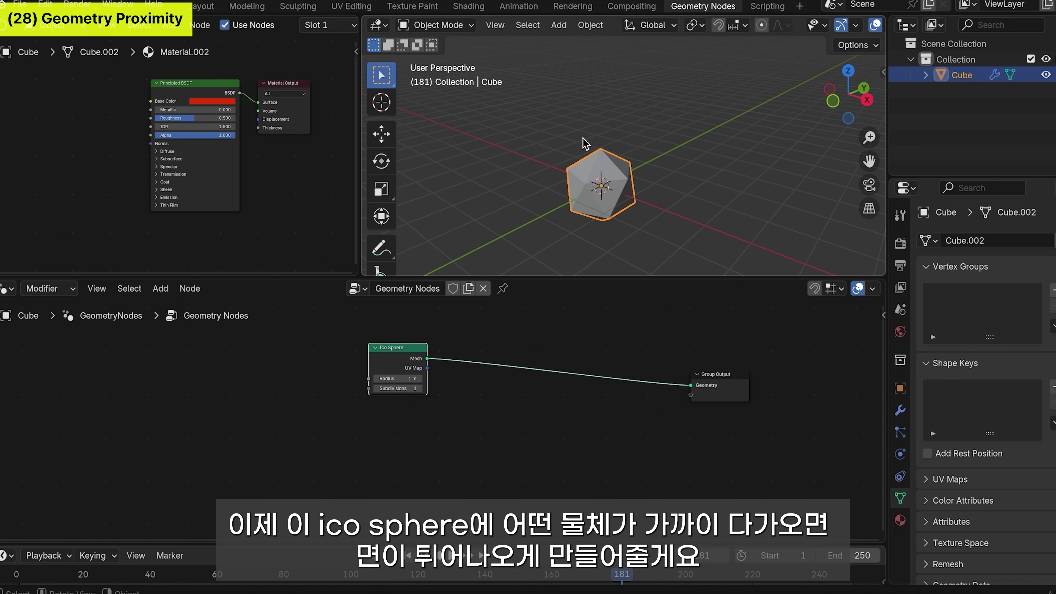
Step: Move the Ico Sphere node away from Group Output and insert an Extrude Mesh node on the link between them
drag(377, 370, 283, 390)
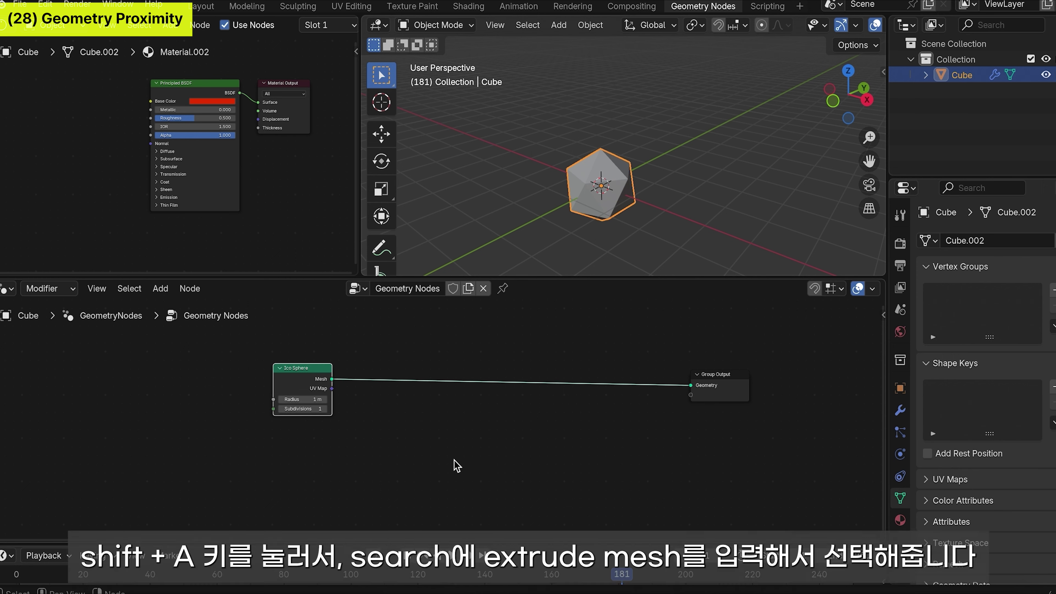
key(shift+a)
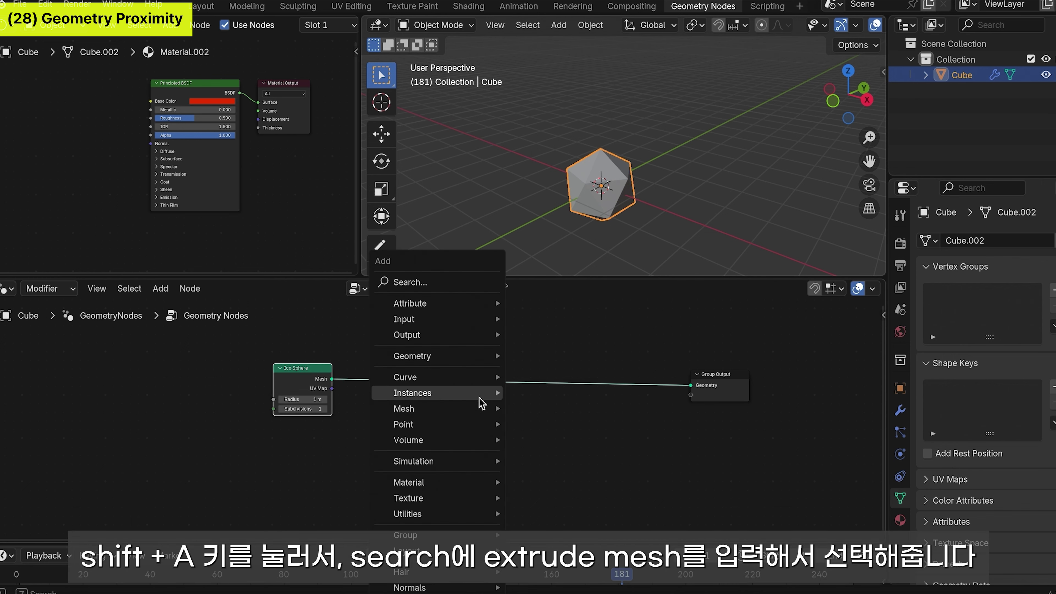
click(450, 283)
text(ext)
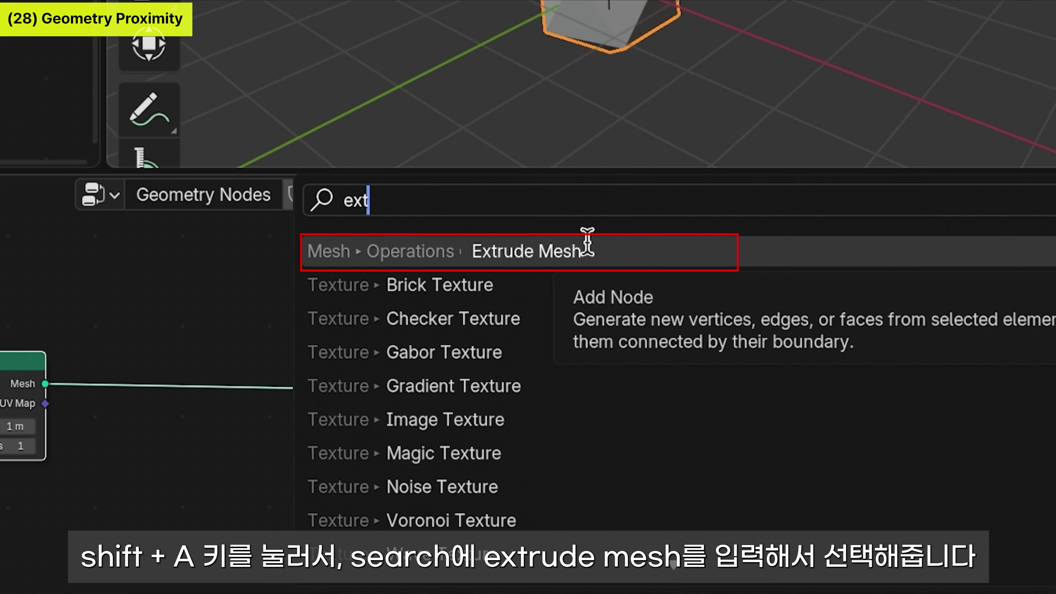
click(587, 245)
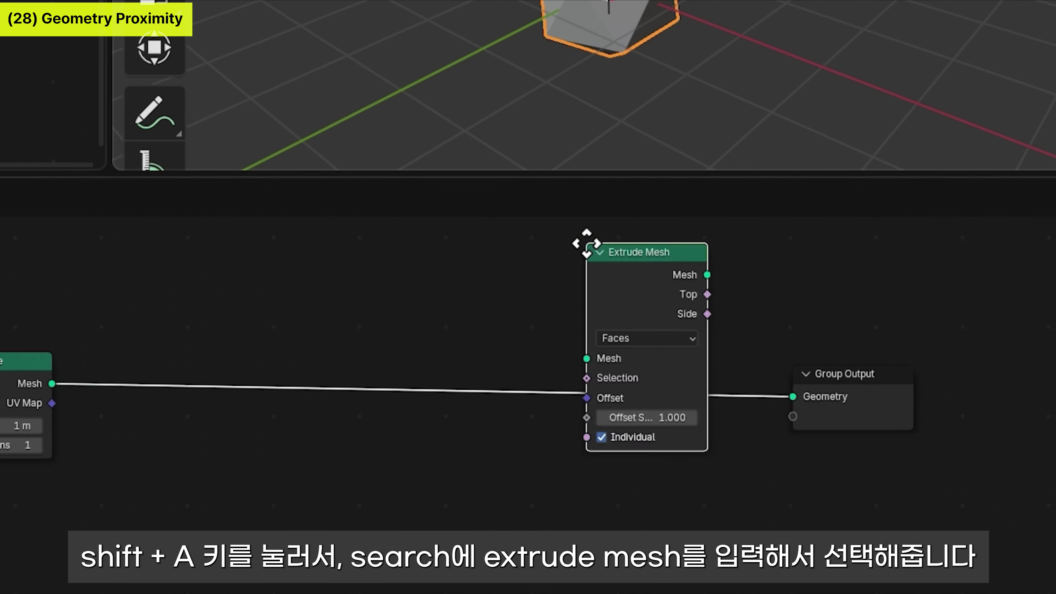
click(459, 352)
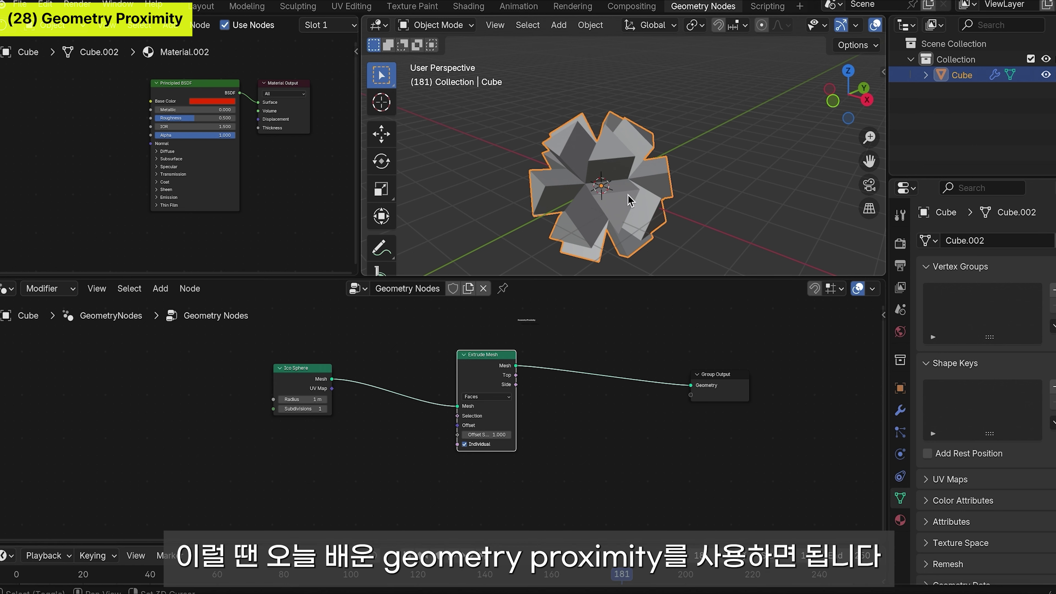
Step: Add a Geometry Proximity node and place it below the Ico Sphere node
scroll(628, 200, down, 3)
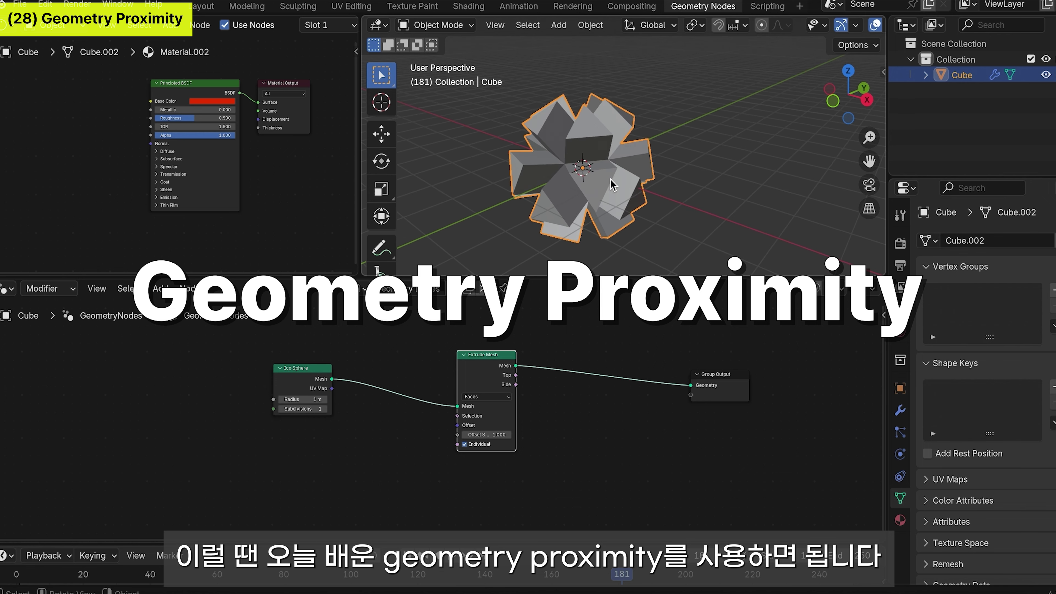
shift+middle_drag(622, 179, 605, 176)
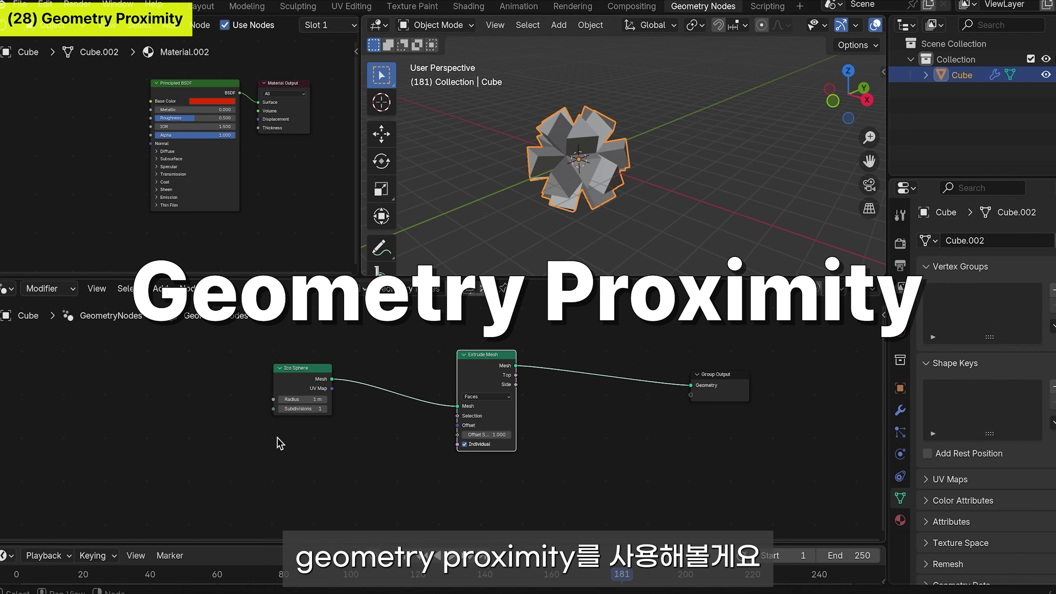
click(596, 440)
key(shift+a)
click(585, 285)
text(geometry p)
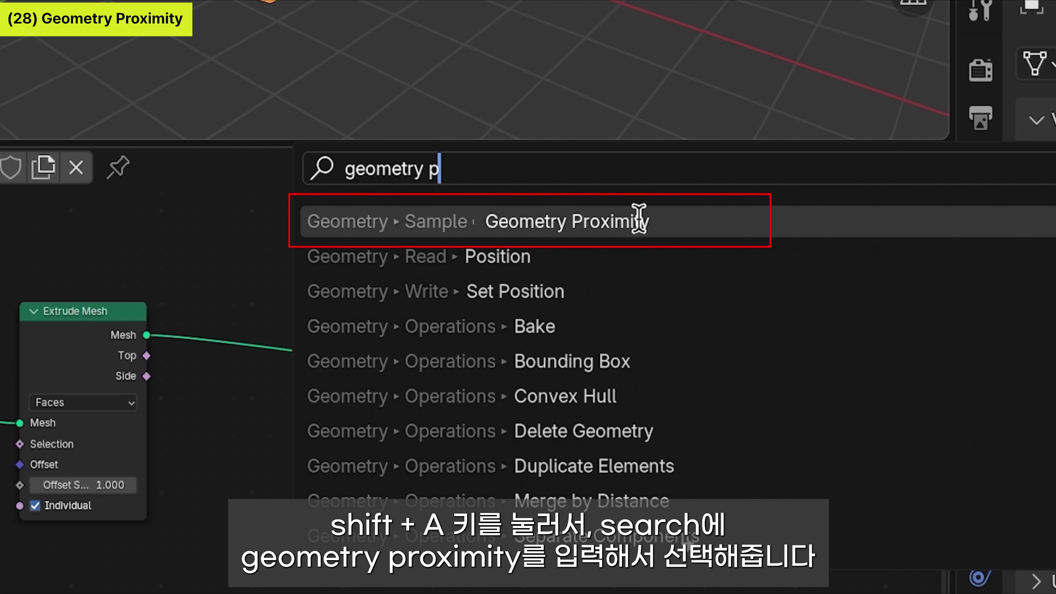
click(638, 218)
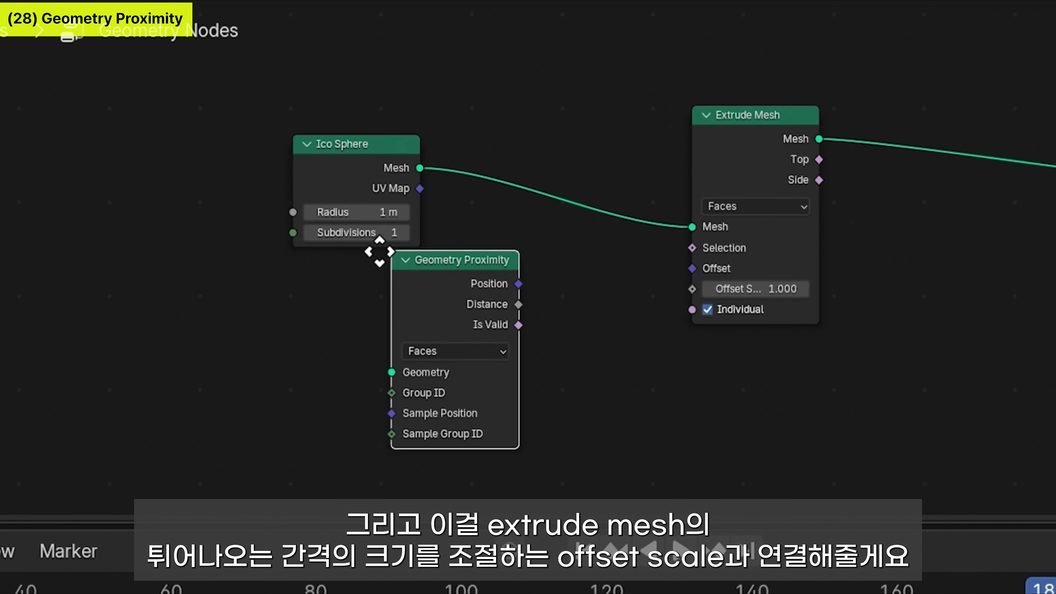
click(283, 300)
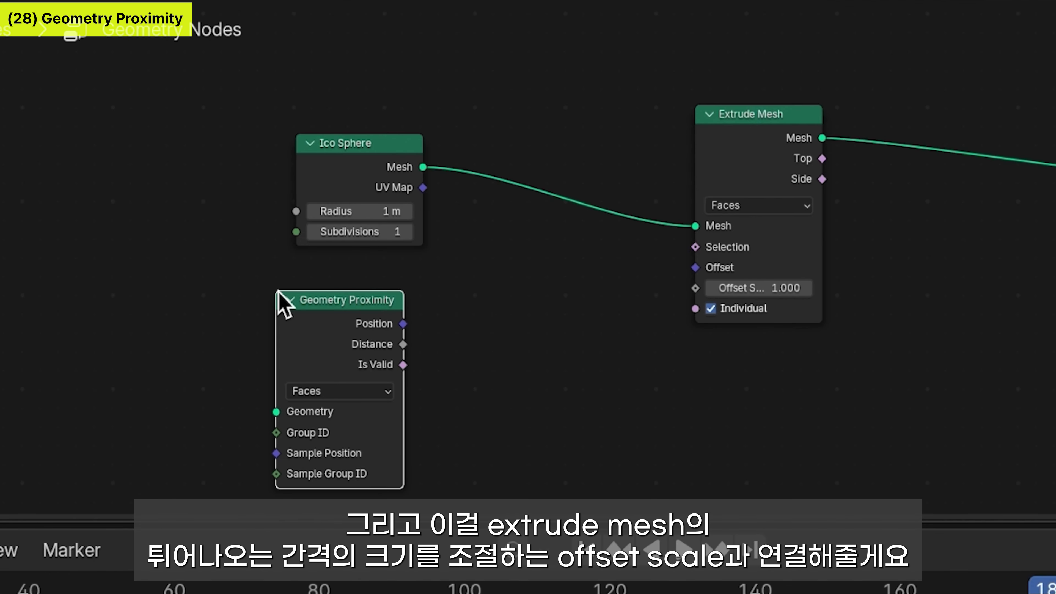
Step: Try an Offset Scale of 2.4 on the Extrude Mesh node and undo the change
middle_drag(576, 272, 595, 223)
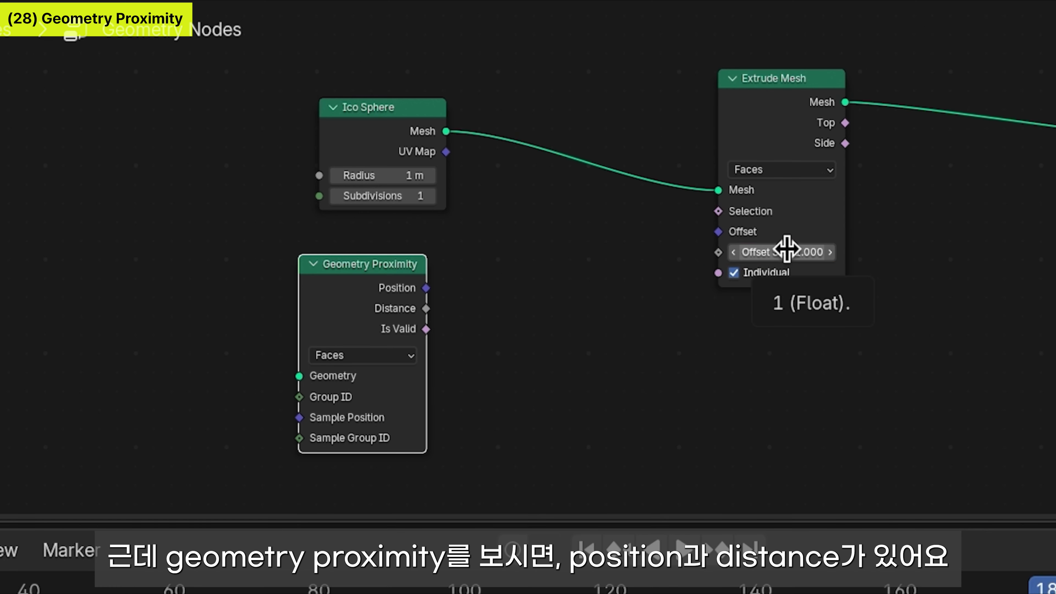
drag(787, 249, 885, 283)
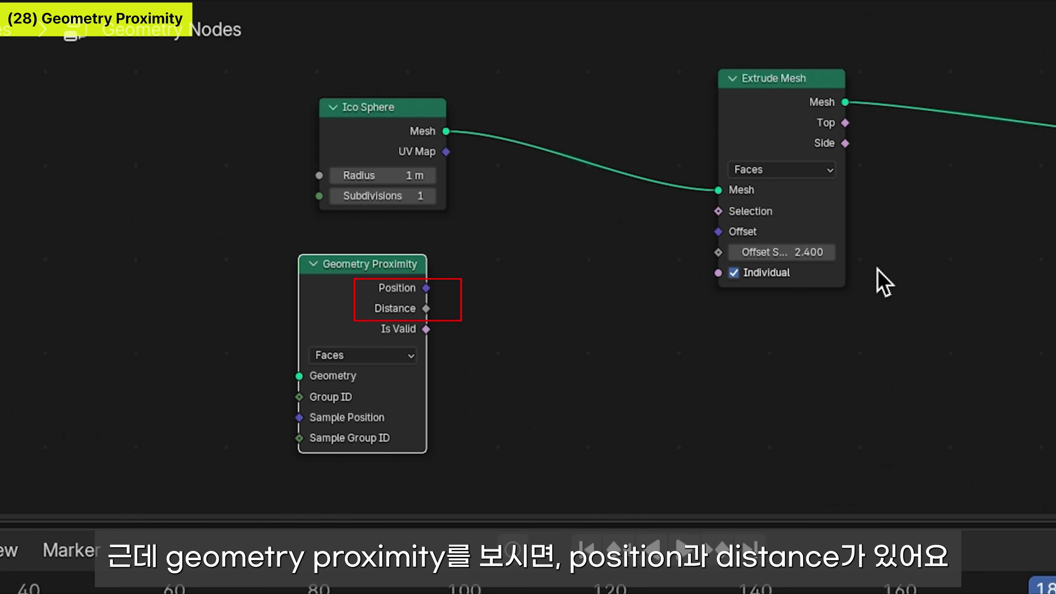
key(ctrl+z)
key(ctrl+z)
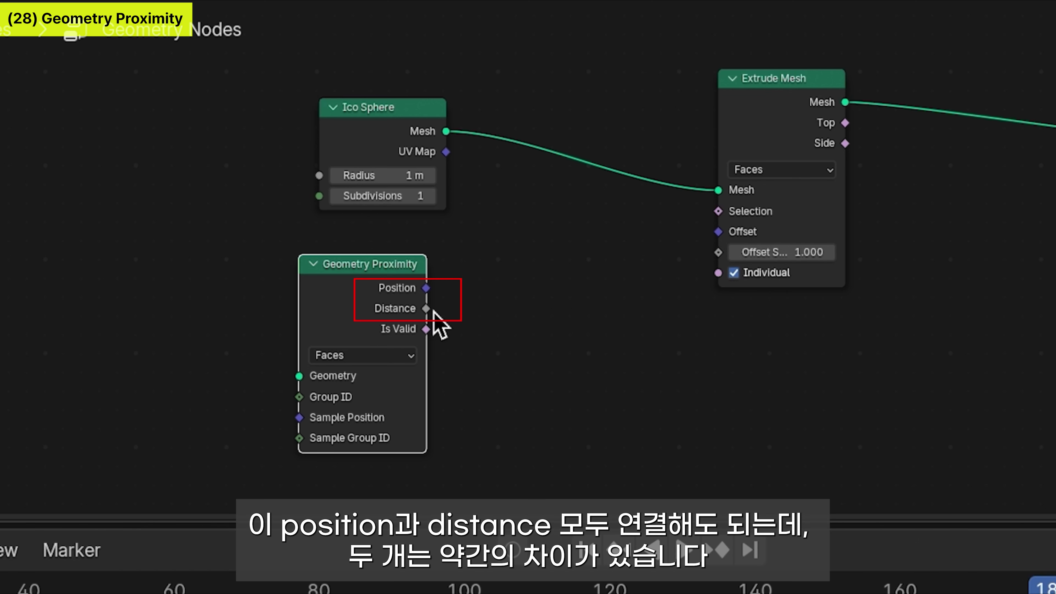
Step: Link Geometry Proximity's Distance output to the Extrude Mesh node's Offset Scale input
drag(426, 288, 503, 242)
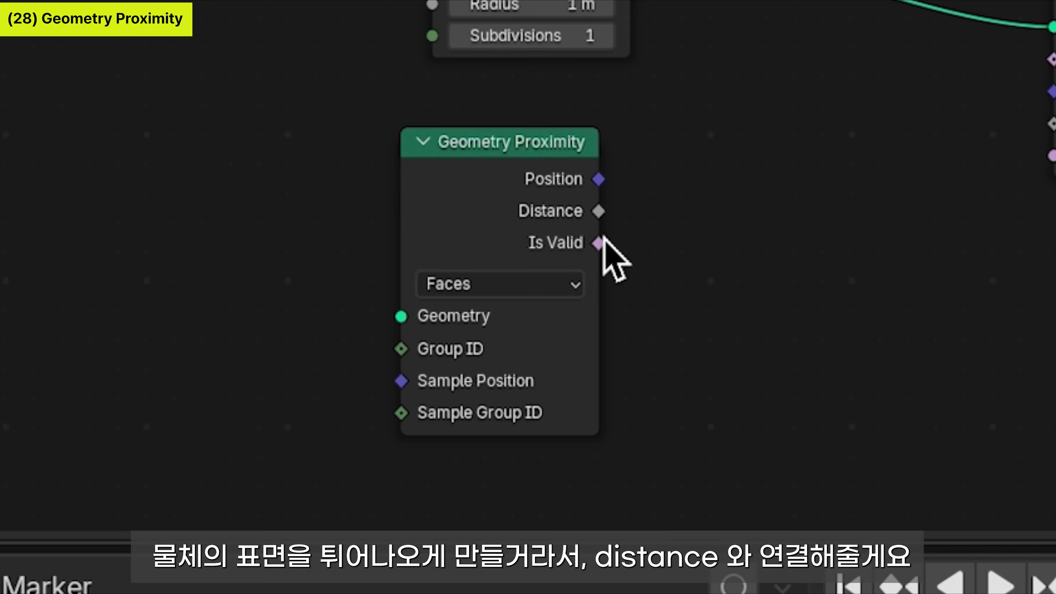
drag(599, 211, 1048, 124)
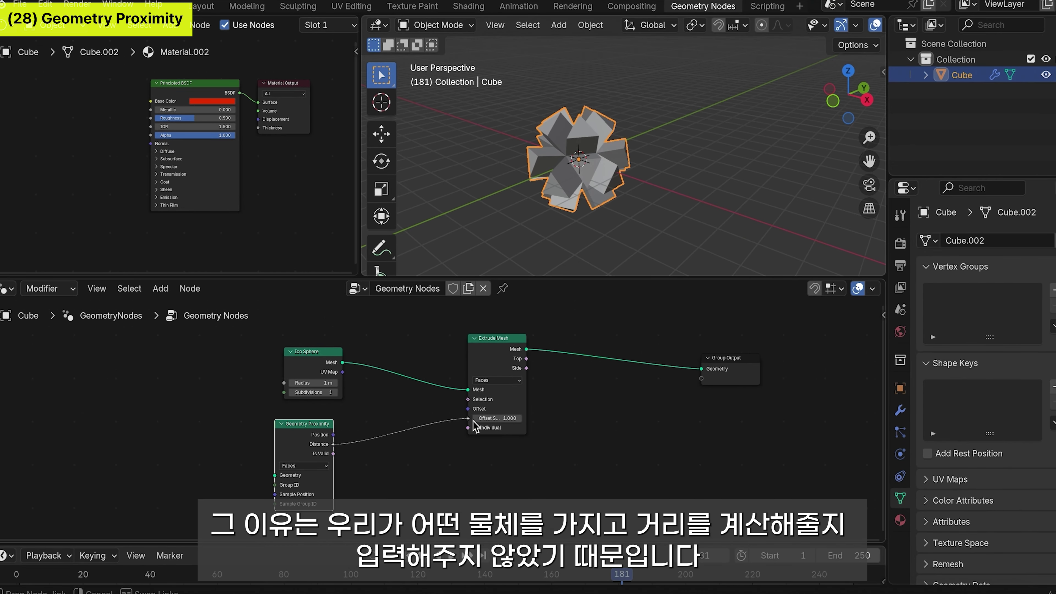
drag(472, 421, 473, 420)
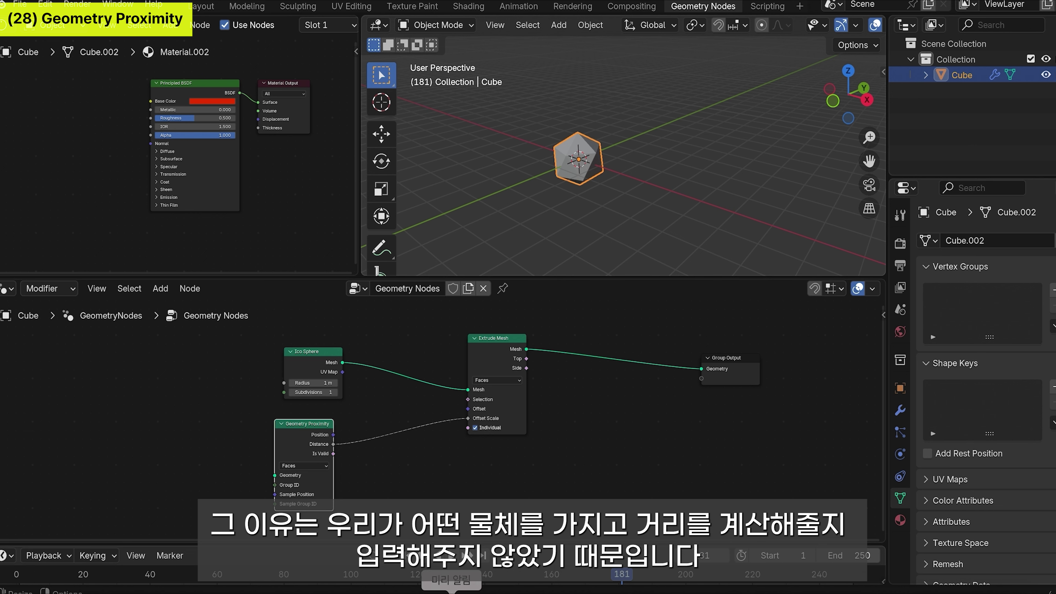
Step: Add a cube mesh to the scene and scale it down
scroll(594, 198, up, 2)
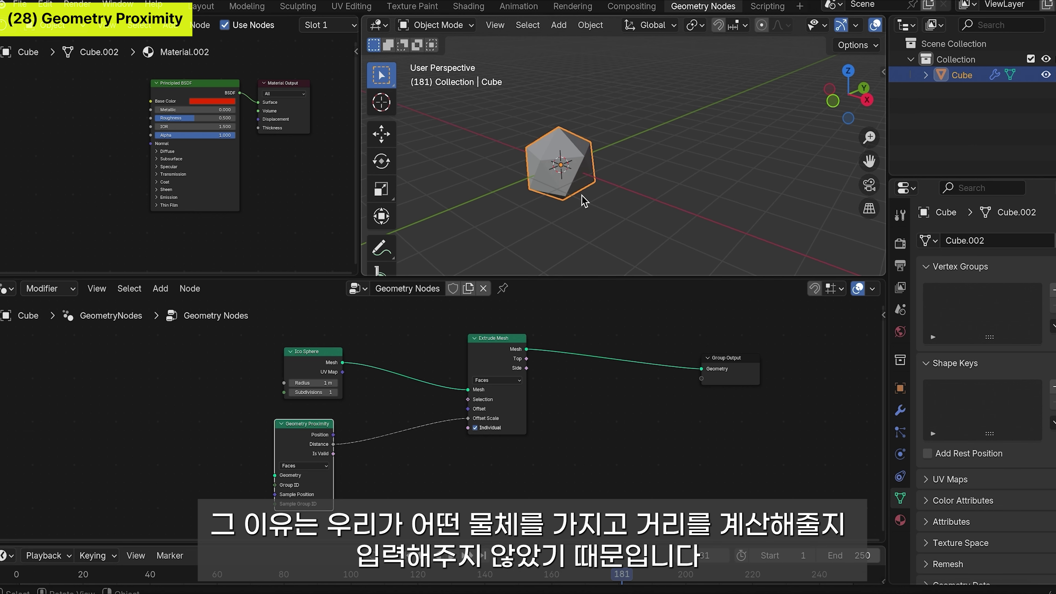
middle_drag(568, 194, 628, 230)
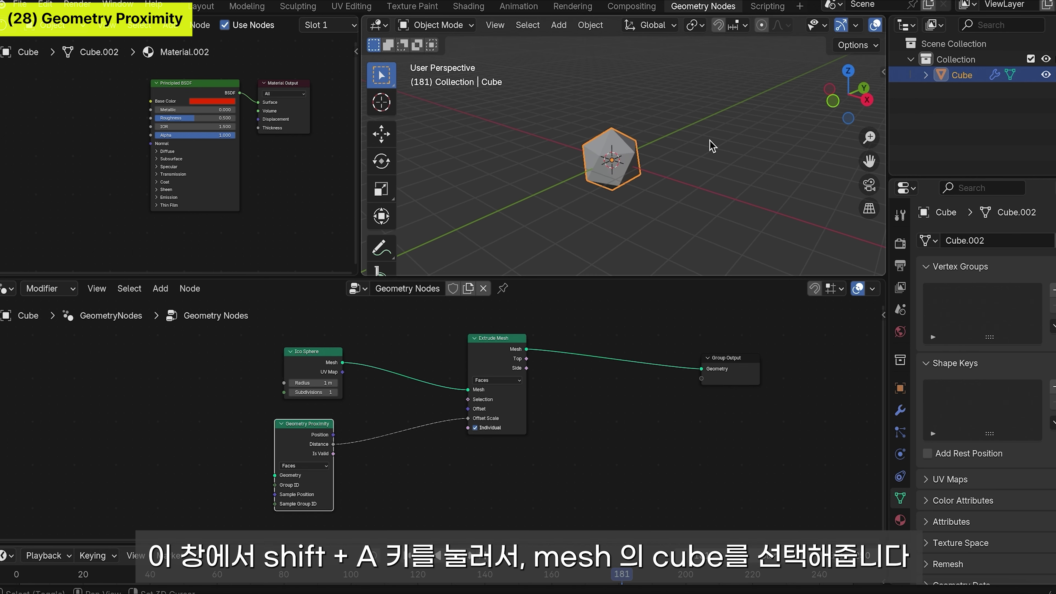
key(shift+a)
mouse_move(709, 160)
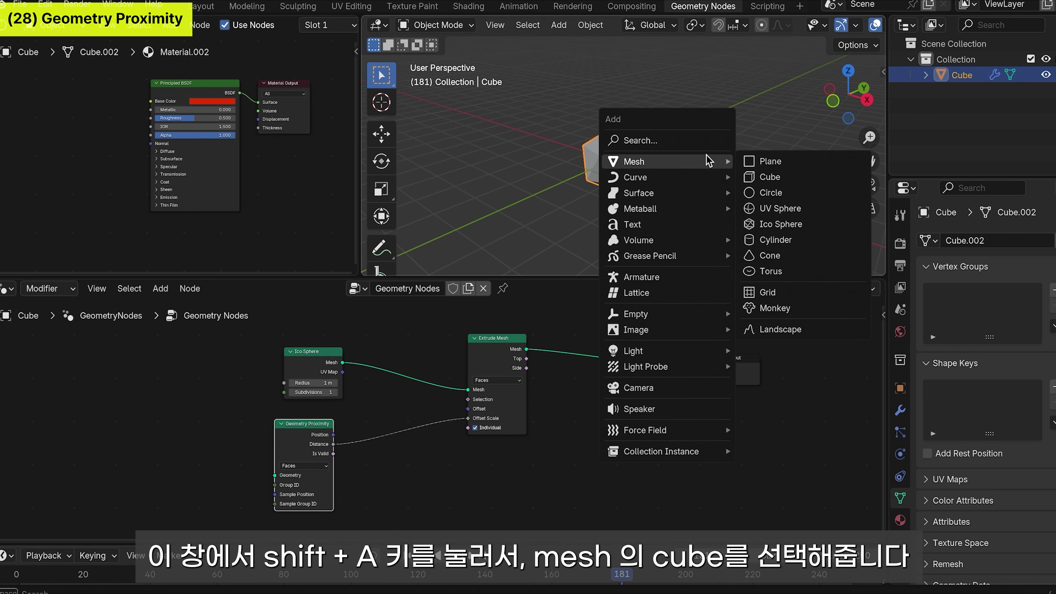
click(789, 179)
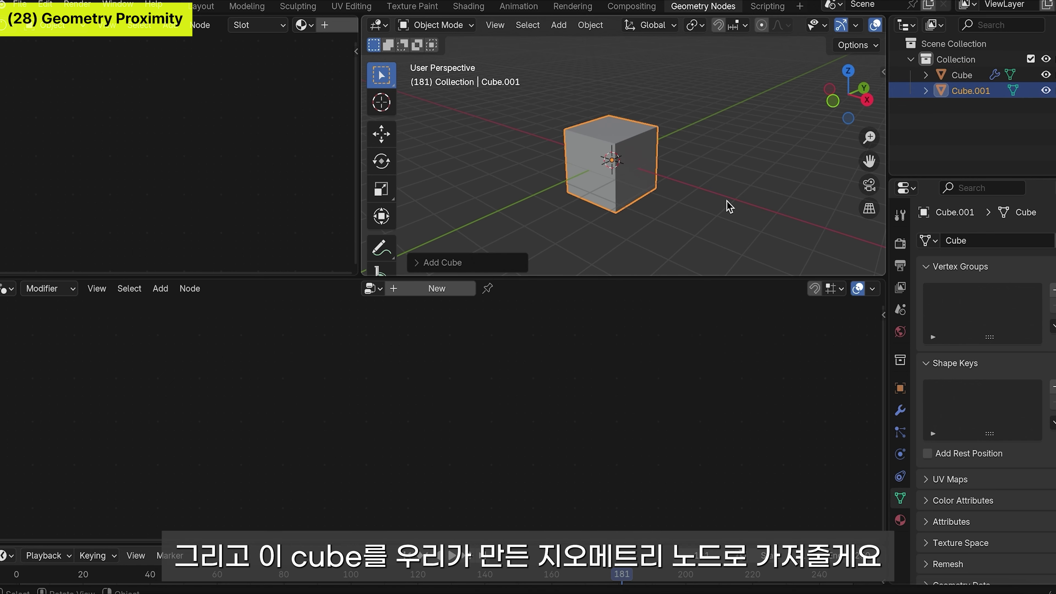
key(s)
click(672, 180)
Step: Move the new cube along the X axis away from the ico sphere and deselect it
key(g)
key(x)
click(726, 199)
key(g)
key(x)
click(711, 193)
click(662, 171)
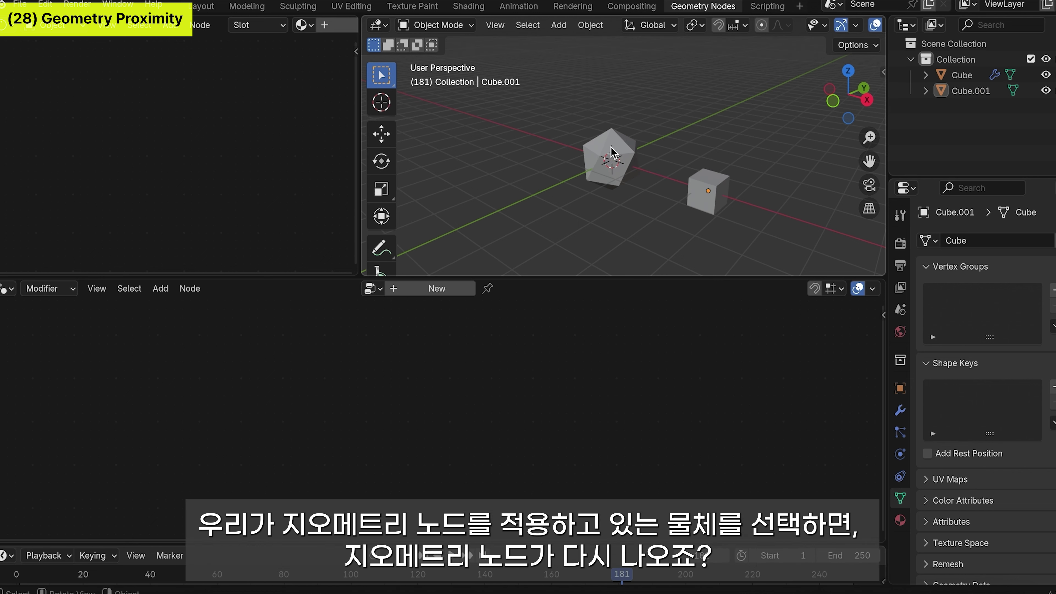
Step: Bring Cube.001 into the ico sphere's node tree as Object Info, and link its Geometry output to Geometry Proximity's Geometry input
click(612, 154)
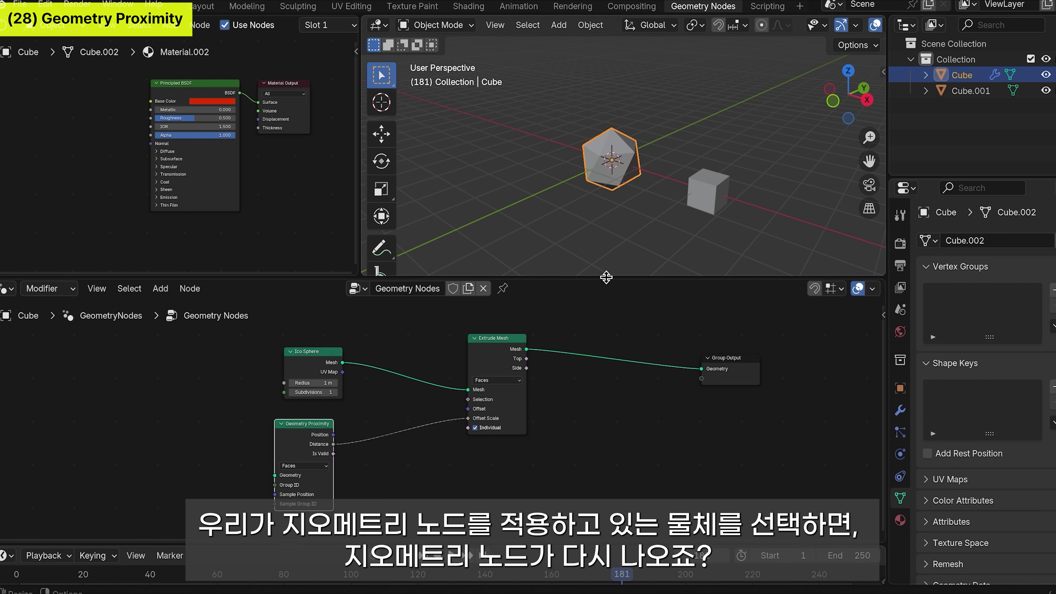
drag(983, 100, 122, 427)
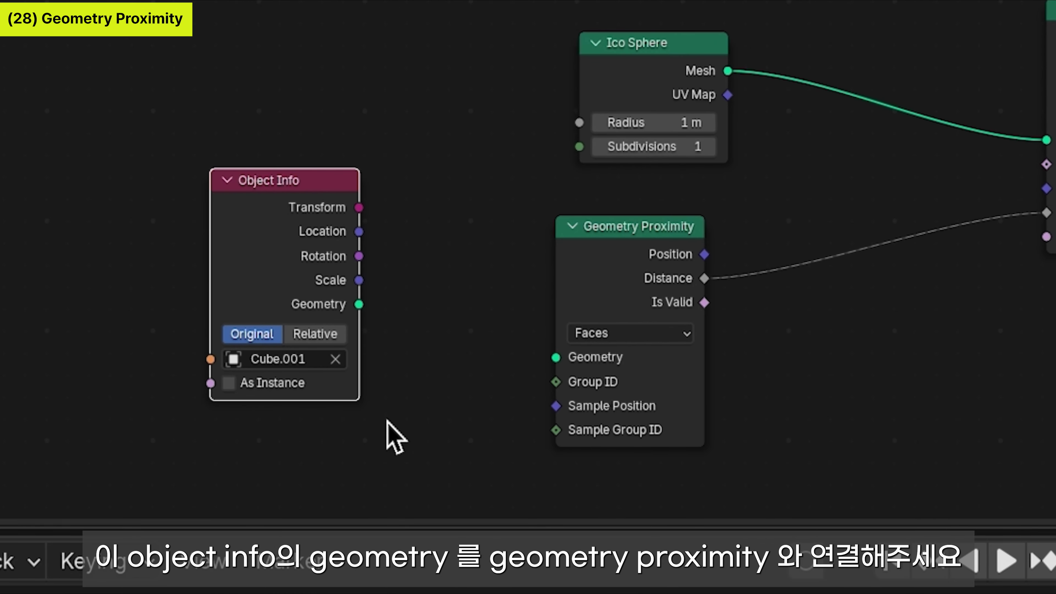
drag(359, 305, 557, 357)
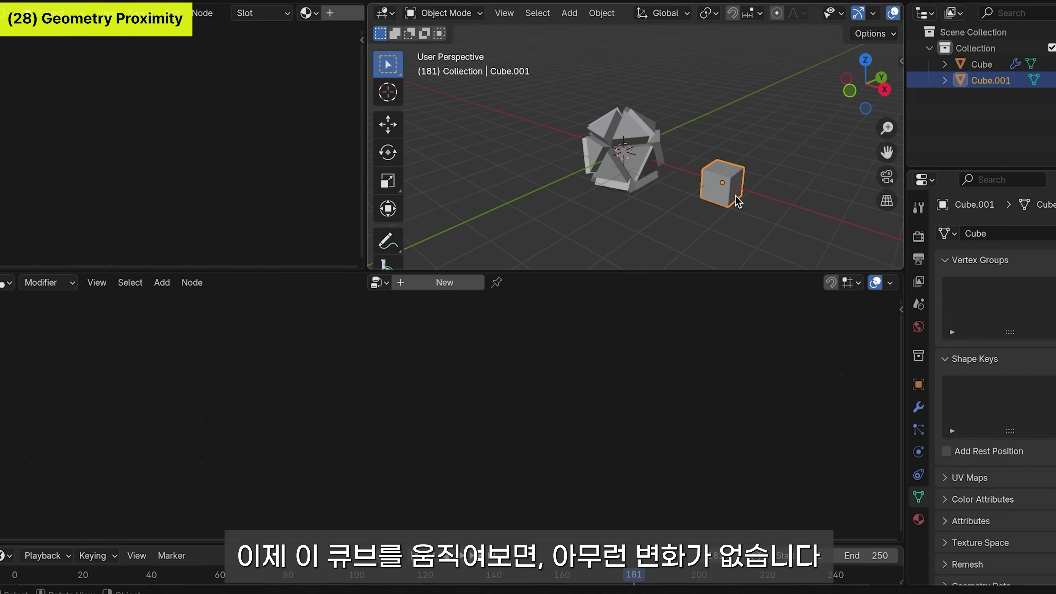
Step: Switch the Object Info node to Relative and move the small cube around the ico sphere to vary the extrusion
key(g)
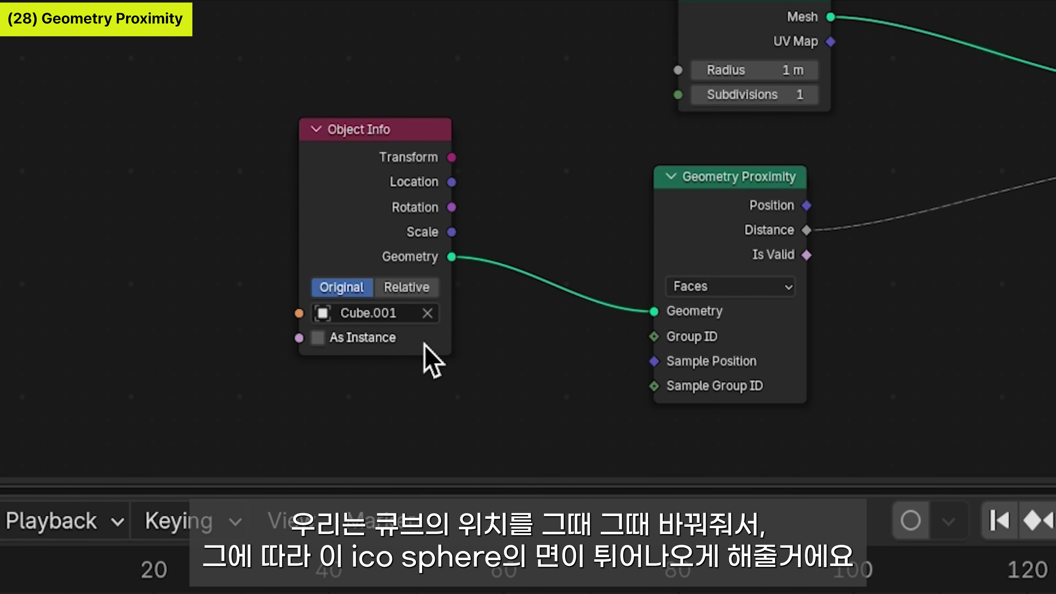
click(427, 287)
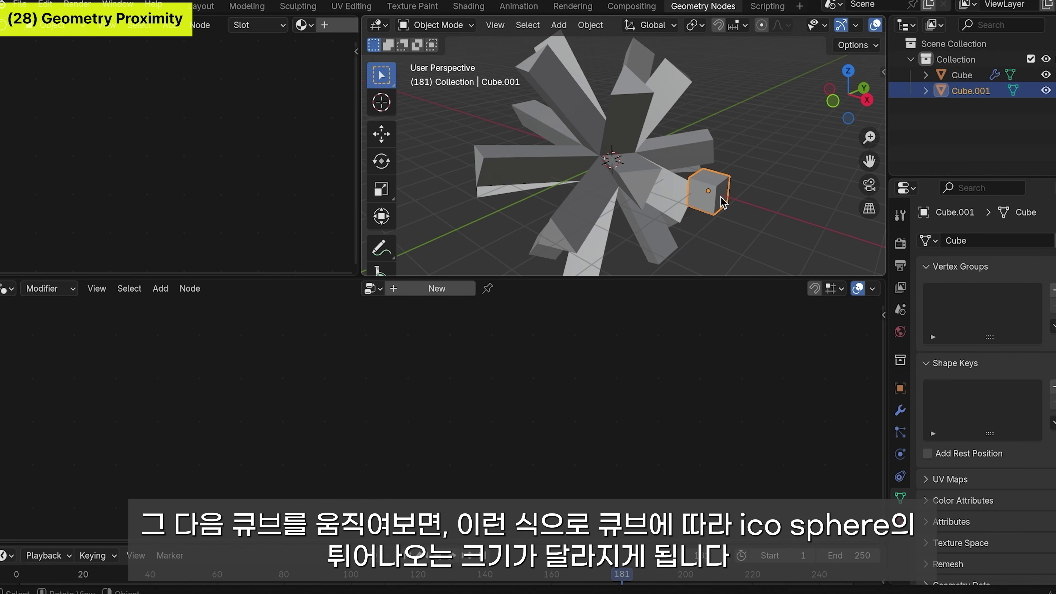
key(g)
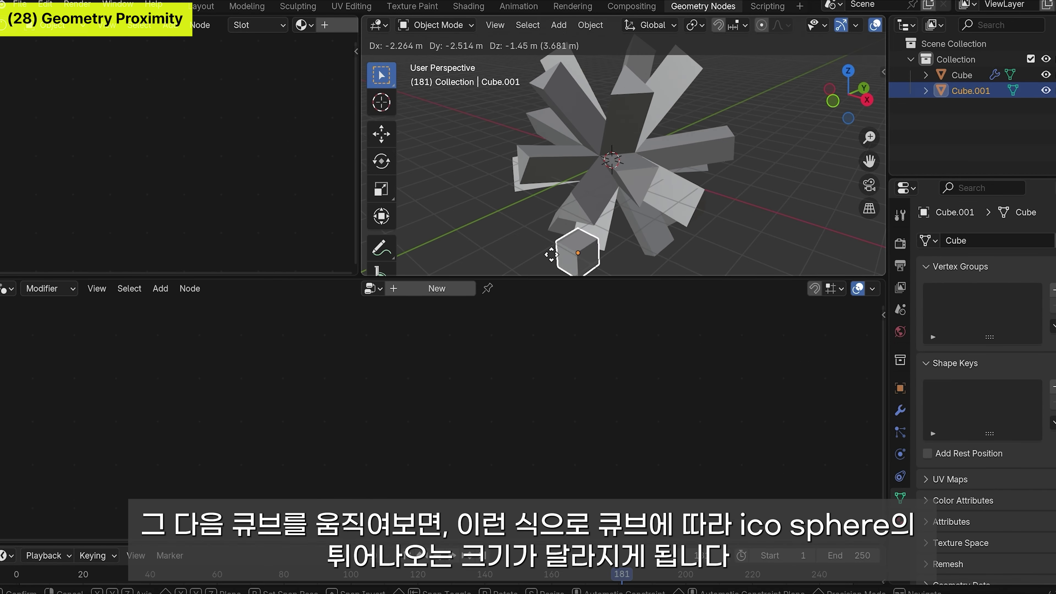
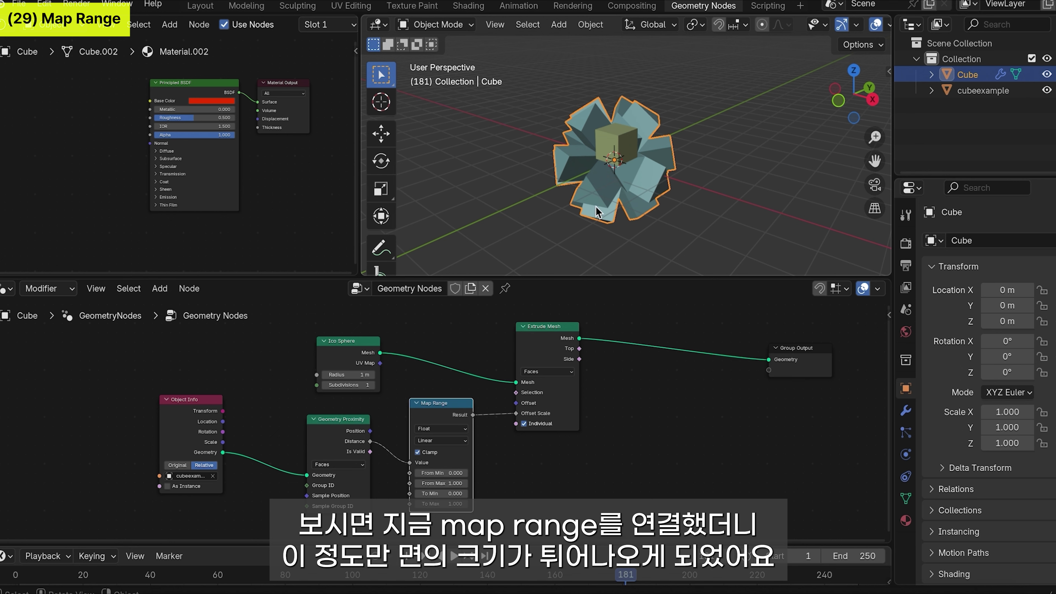
Step: Reselect the ico sphere object and increase the Map Range node's To Max value
click(618, 162)
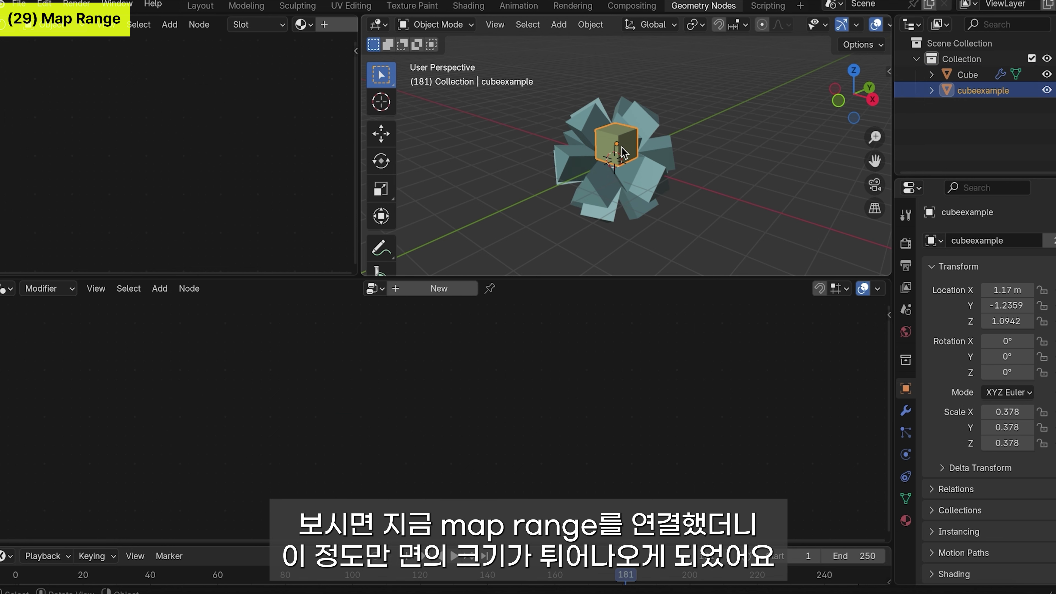
click(621, 210)
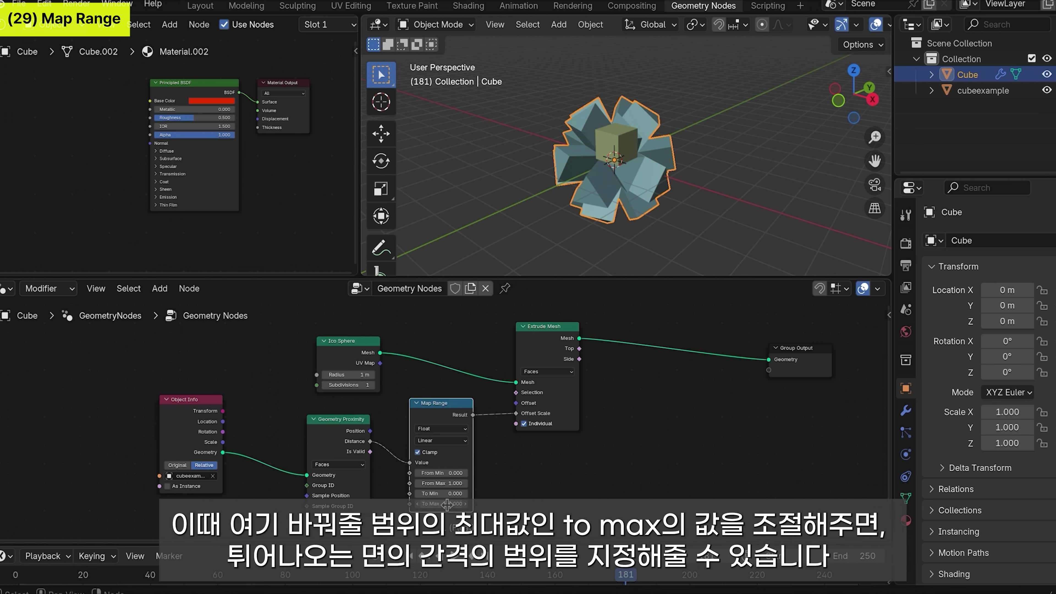
mouse_move(448, 504)
mouse_down()
mouse_move(476, 504)
mouse_move(437, 504)
mouse_move(478, 504)
mouse_move(447, 504)
mouse_move(478, 504)
mouse_move(468, 504)
mouse_up()
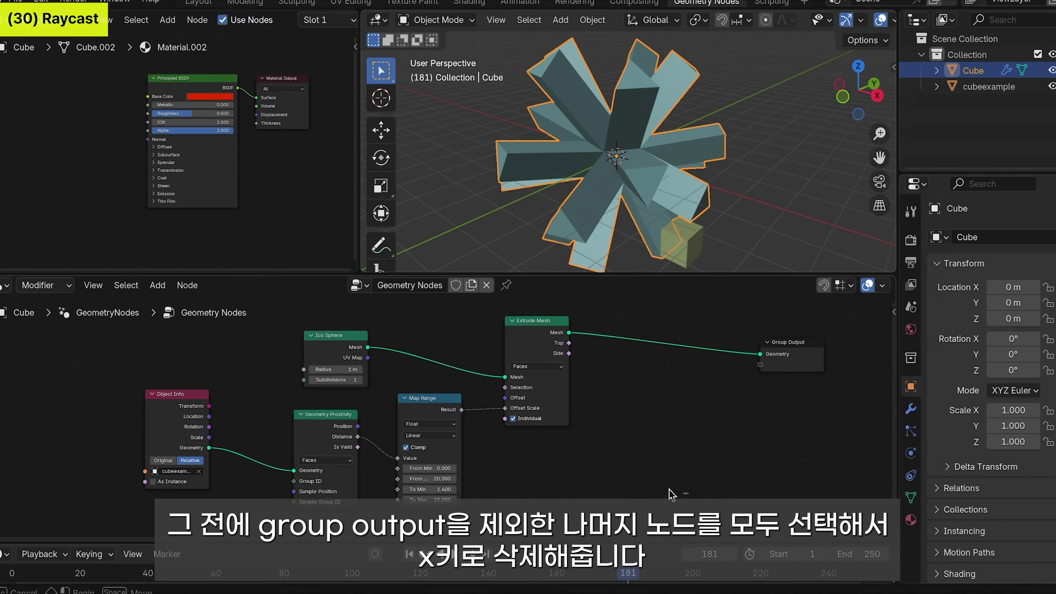
Step: Delete every node except Group Output, and feed its Geometry input from the Mesh output of a new Grid node
drag(686, 494, 150, 330)
key(x)
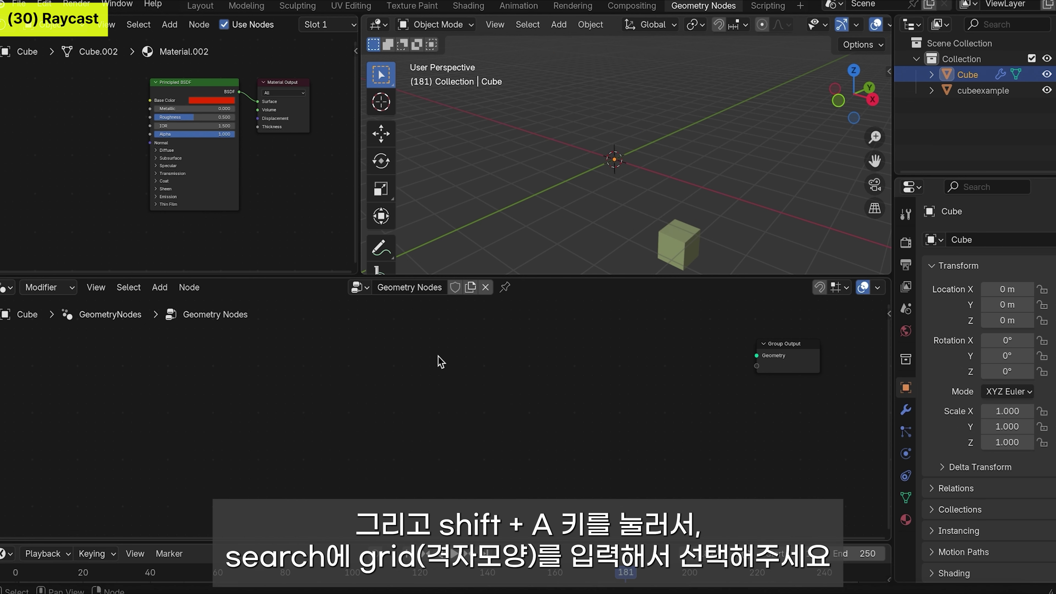
key(shift+a)
click(405, 278)
text(grid)
click(523, 305)
click(360, 399)
drag(392, 381, 639, 398)
Step: Set the Grid node's Size X and Size Y to 3 m and its Vertices X and Y to 20
double_click(379, 403)
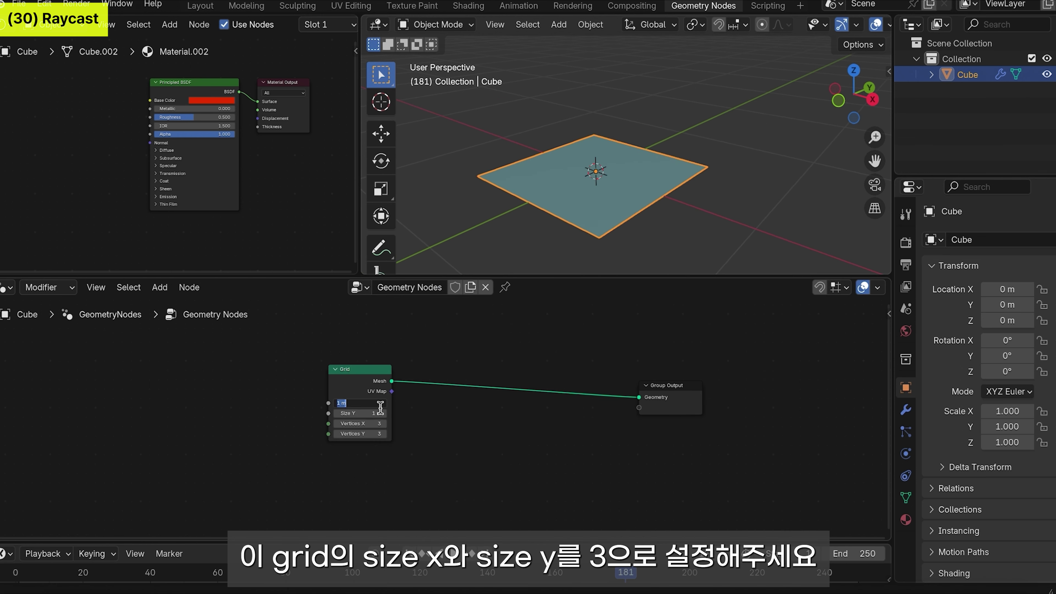
text(3)
key(Return)
double_click(379, 413)
text(3)
key(Return)
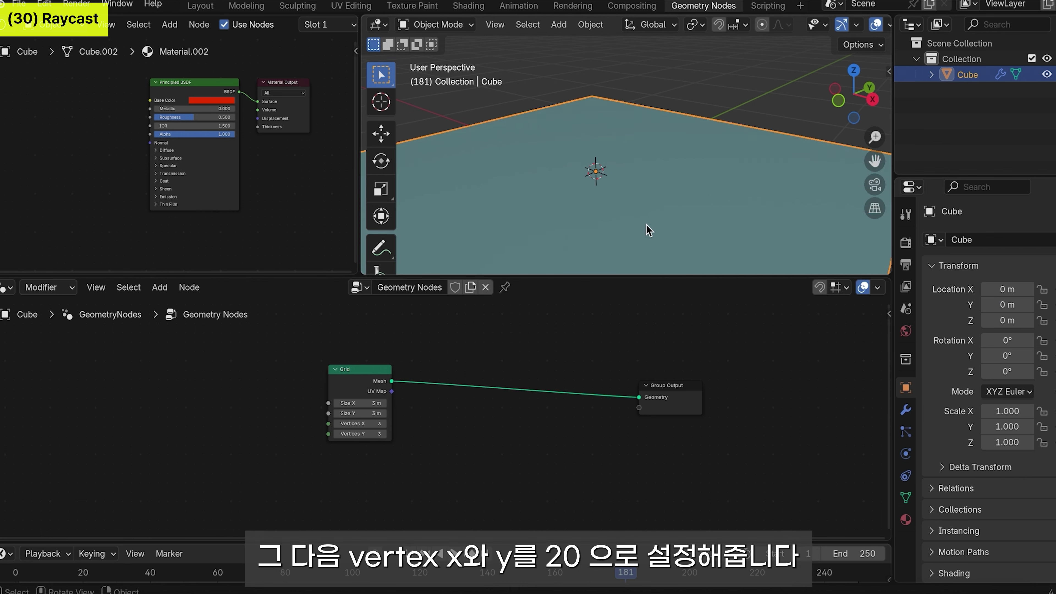
drag(376, 424, 377, 433)
text(2)
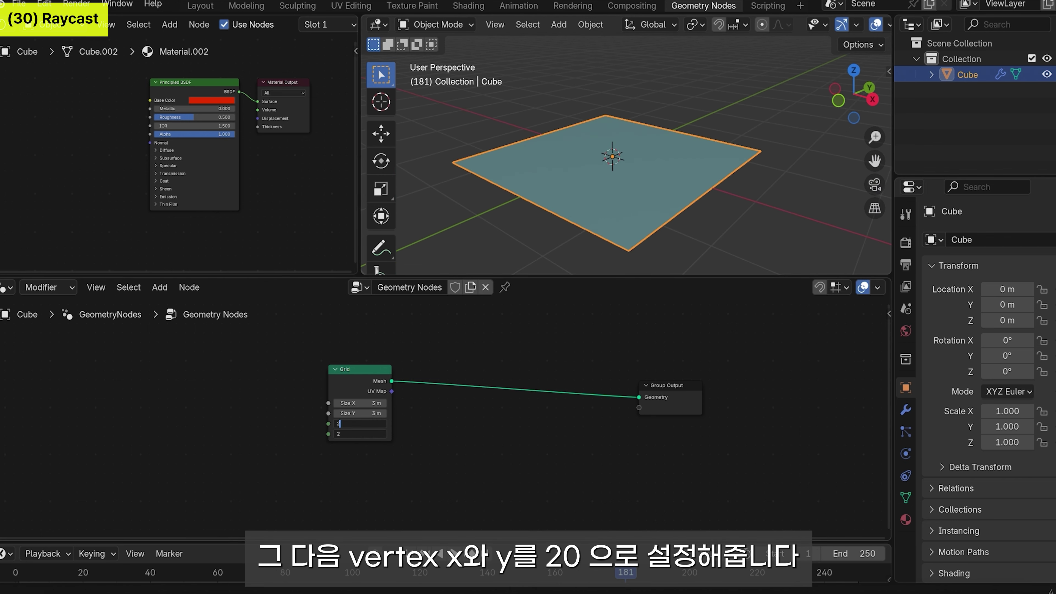
text(0)
key(Return)
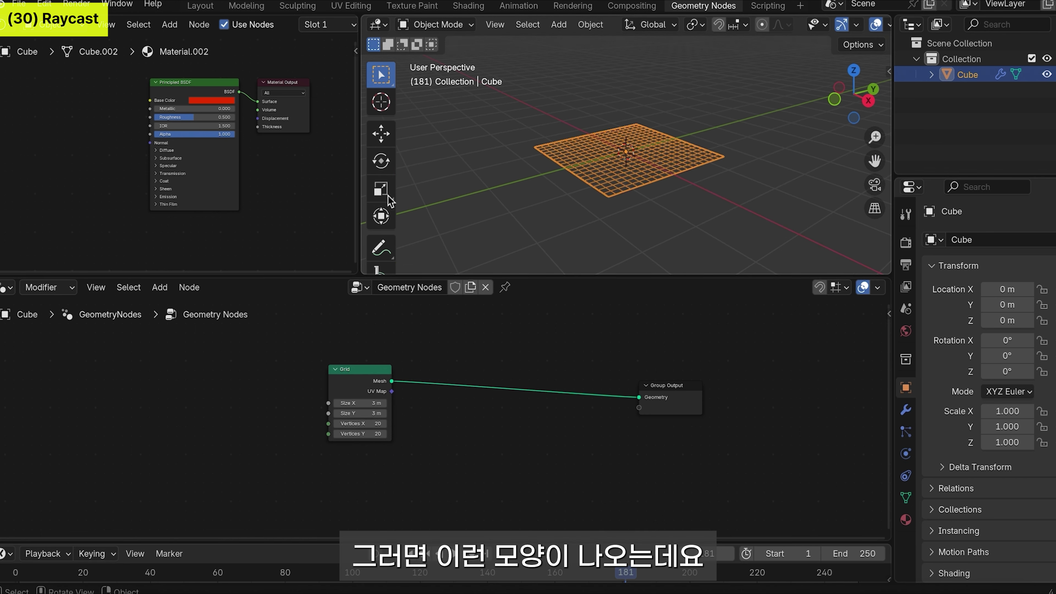
Step: Annotate the grid with a freehand circle around its centre and downward strokes showing the ray direction
click(381, 249)
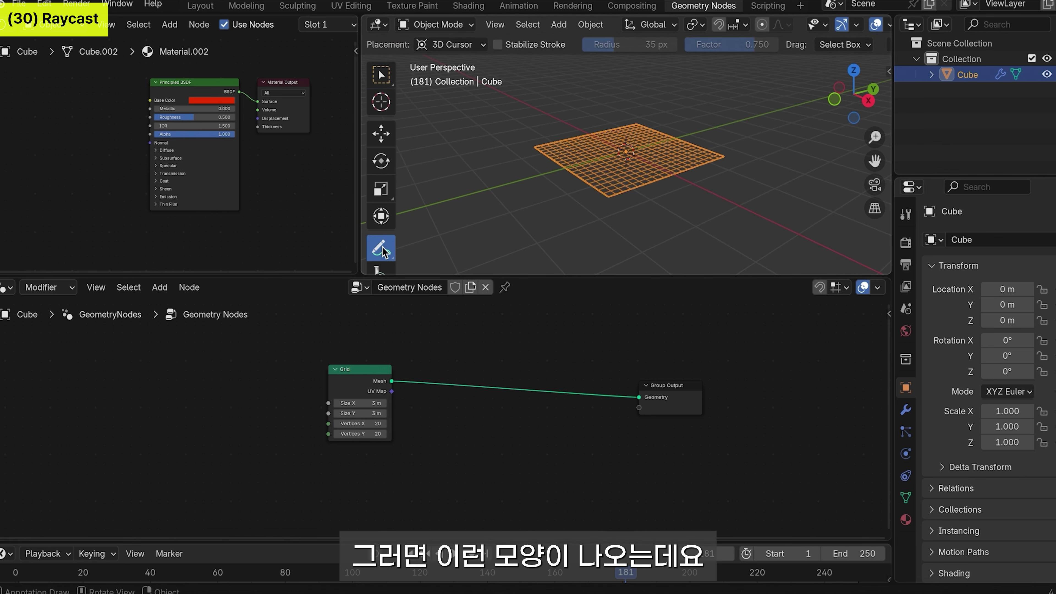
drag(615, 186, 628, 170)
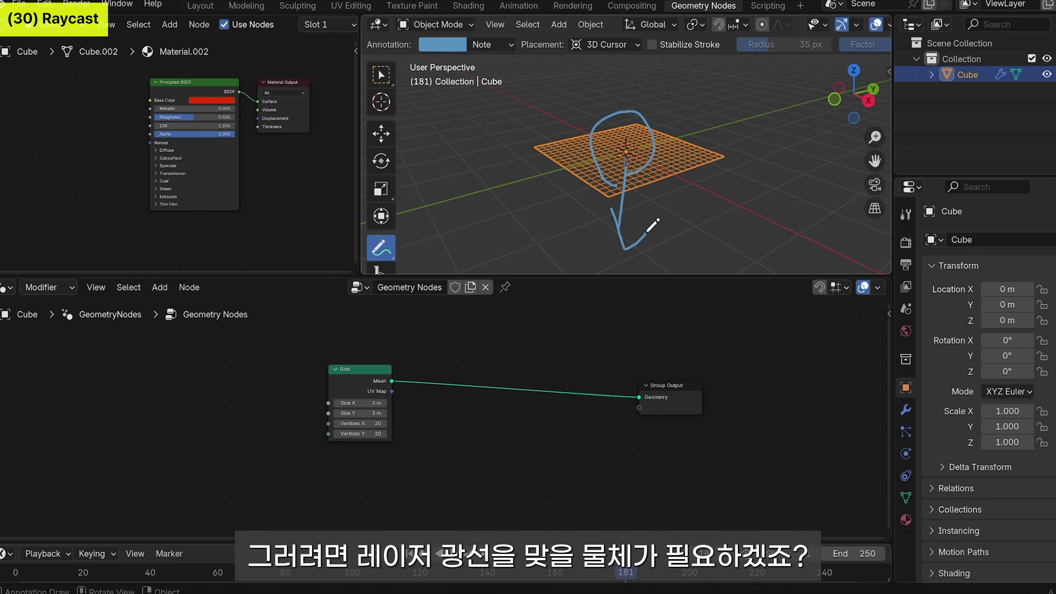
drag(654, 168, 668, 240)
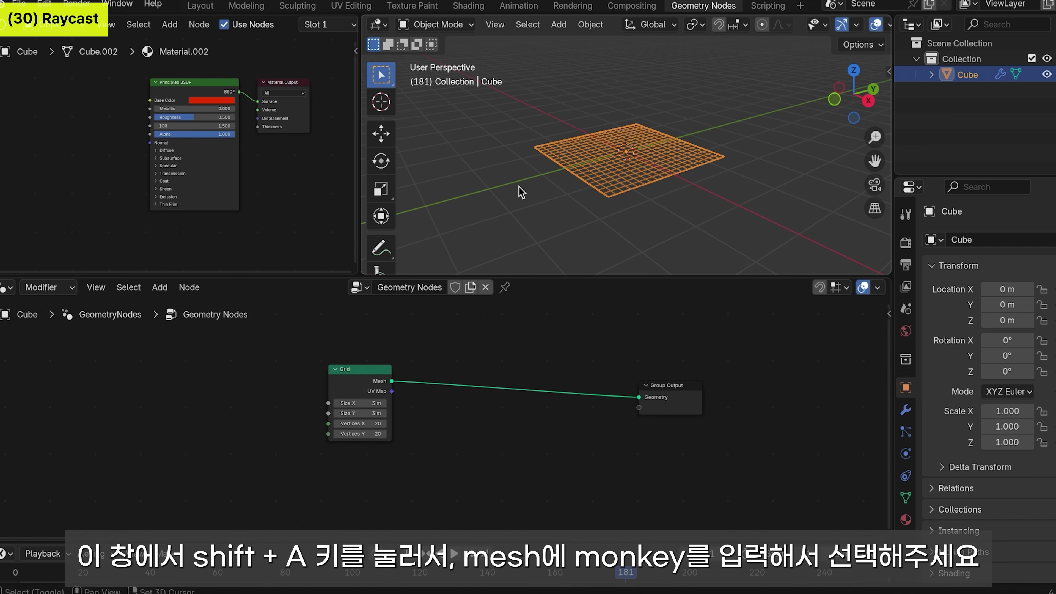
Step: Add a Monkey mesh and move it along the Z axis to about 2.16 m below the grid
key(shift+a)
mouse_move(536, 208)
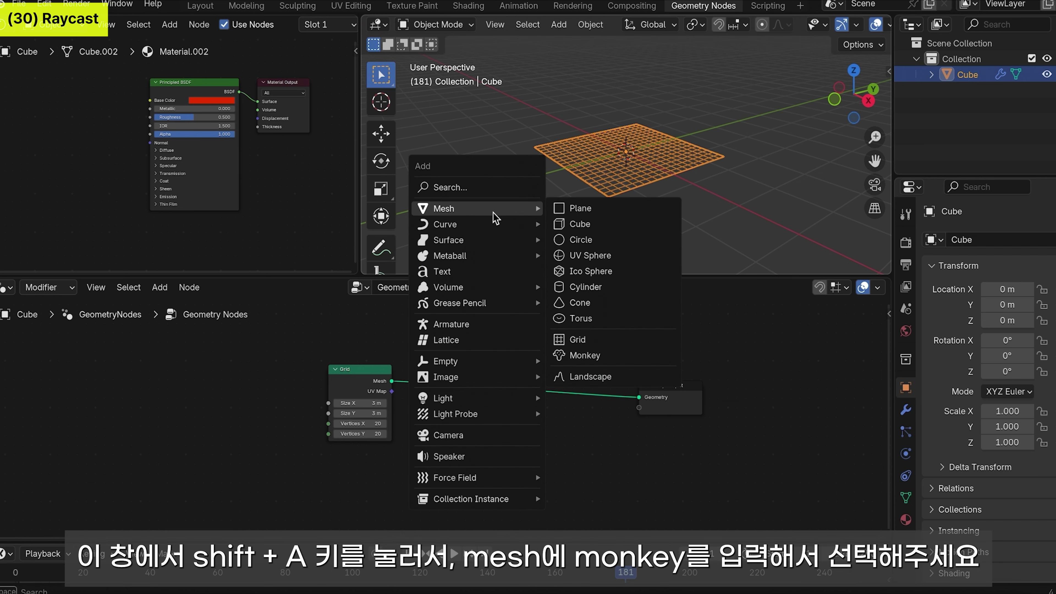
click(588, 359)
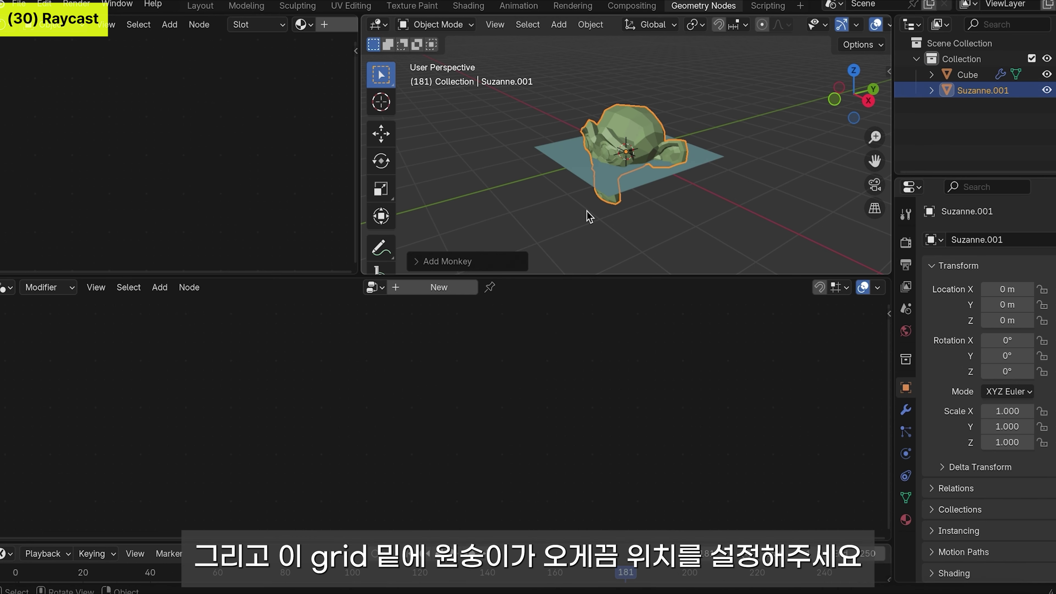
key(g)
key(z)
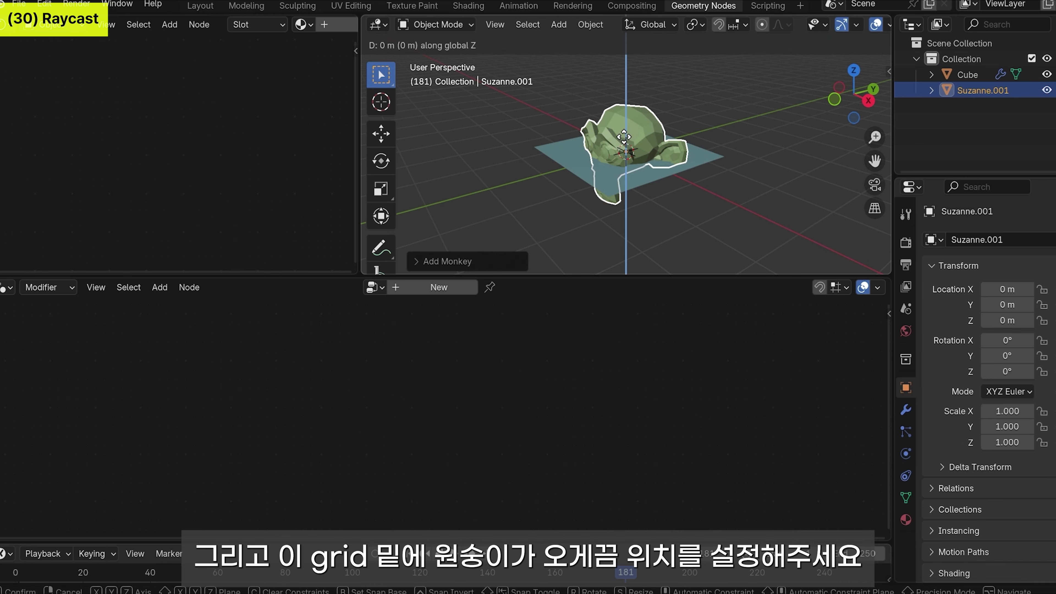
click(624, 224)
Step: From a front-facing view, annotate downward arrows from the grid to the top of the monkey's head
mouse_move(647, 225)
middle_down()
mouse_move(609, 241)
mouse_move(654, 169)
middle_up()
middle_drag(638, 208, 672, 220)
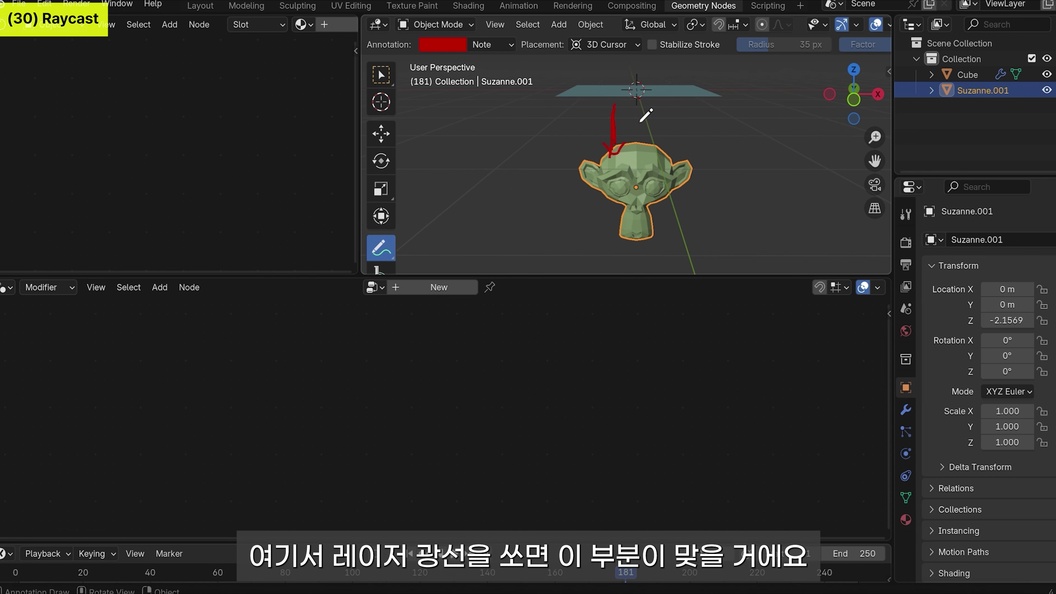
drag(639, 99, 638, 155)
drag(630, 145, 645, 143)
drag(662, 99, 662, 166)
drag(656, 151, 671, 153)
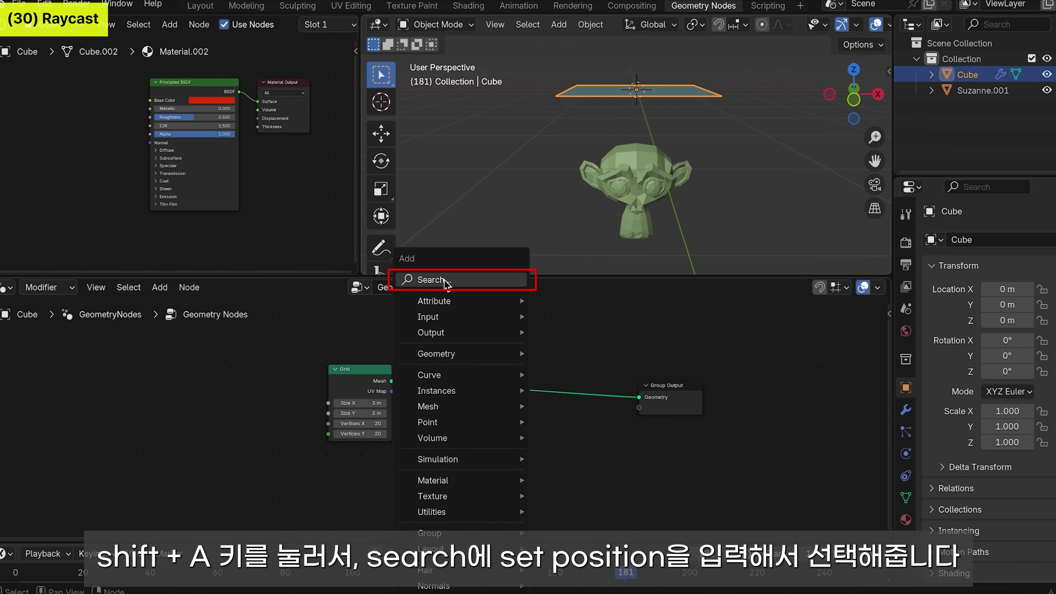
Step: Add a Set Position node and insert it on the link between the Grid and the Group Output
click(440, 275)
text(set po)
click(544, 209)
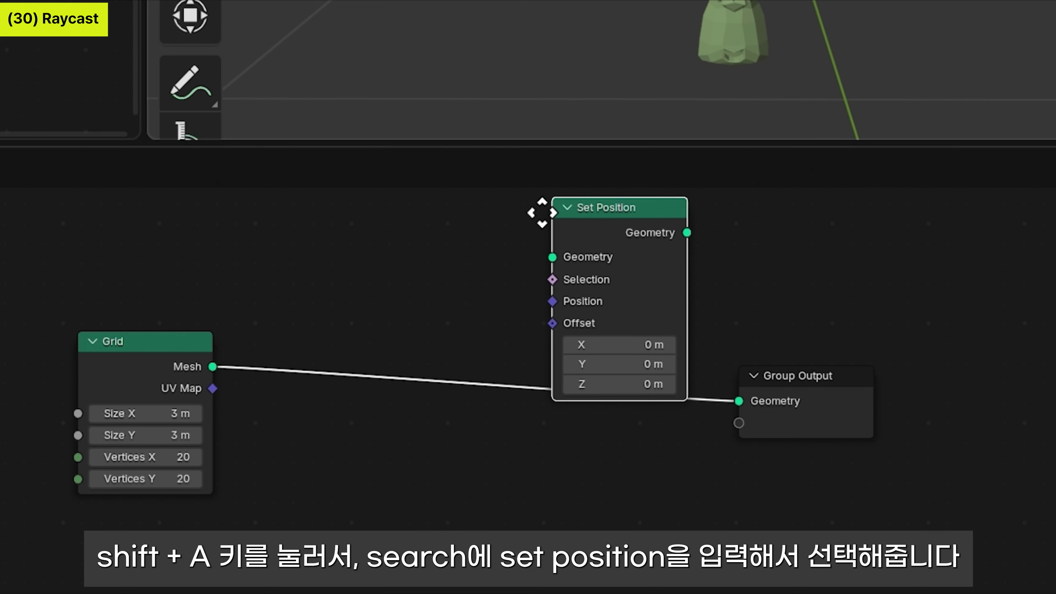
click(401, 296)
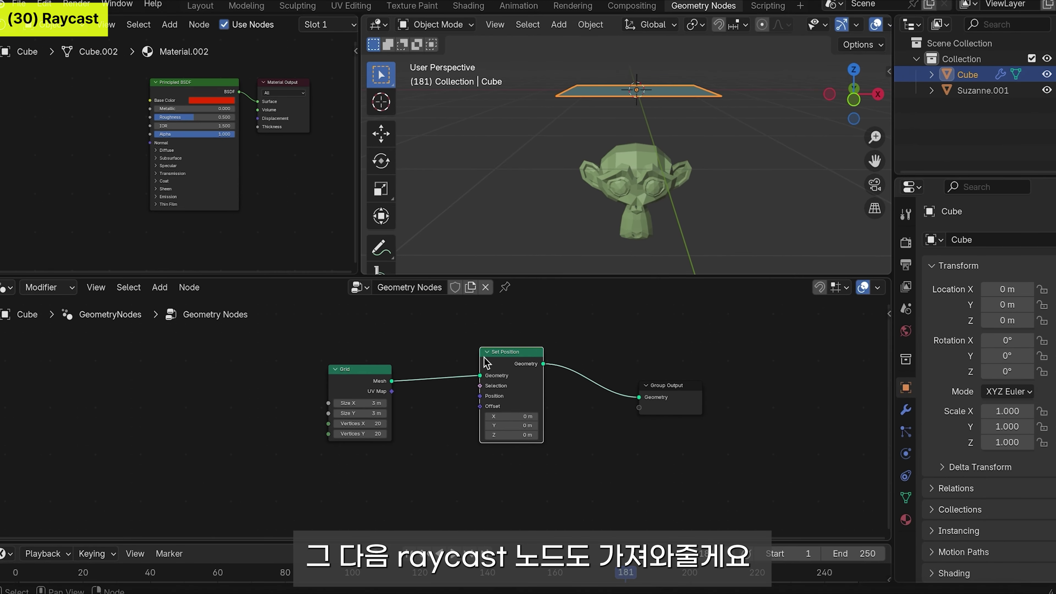
Step: Add a Raycast node and place it directly below the Grid node
middle_drag(595, 193, 624, 175)
scroll(416, 354, down, 2)
key(shift+a)
mouse_move(432, 389)
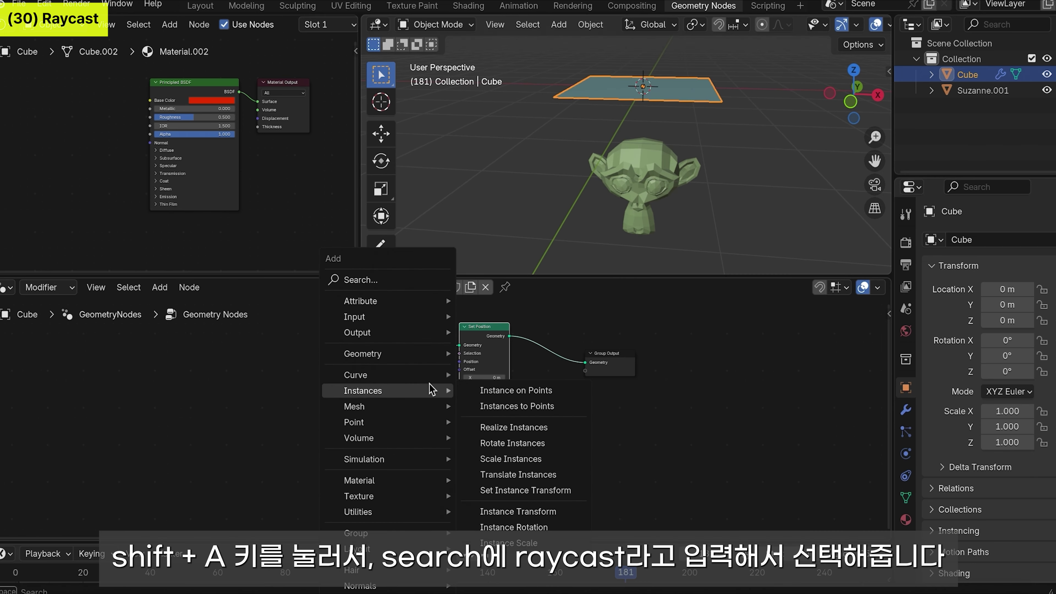
click(390, 279)
text(ray)
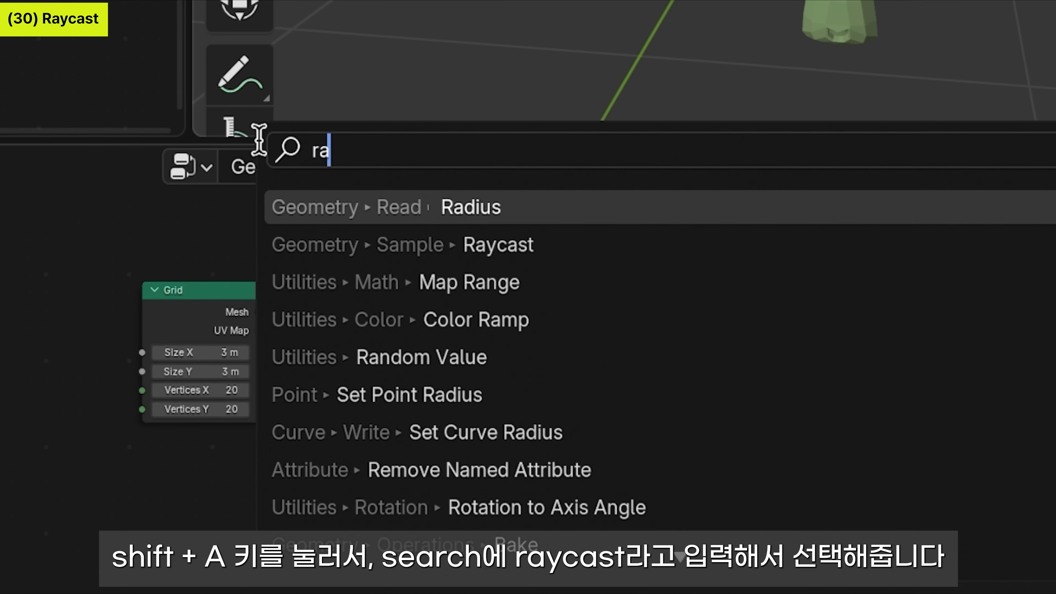
click(632, 206)
click(153, 430)
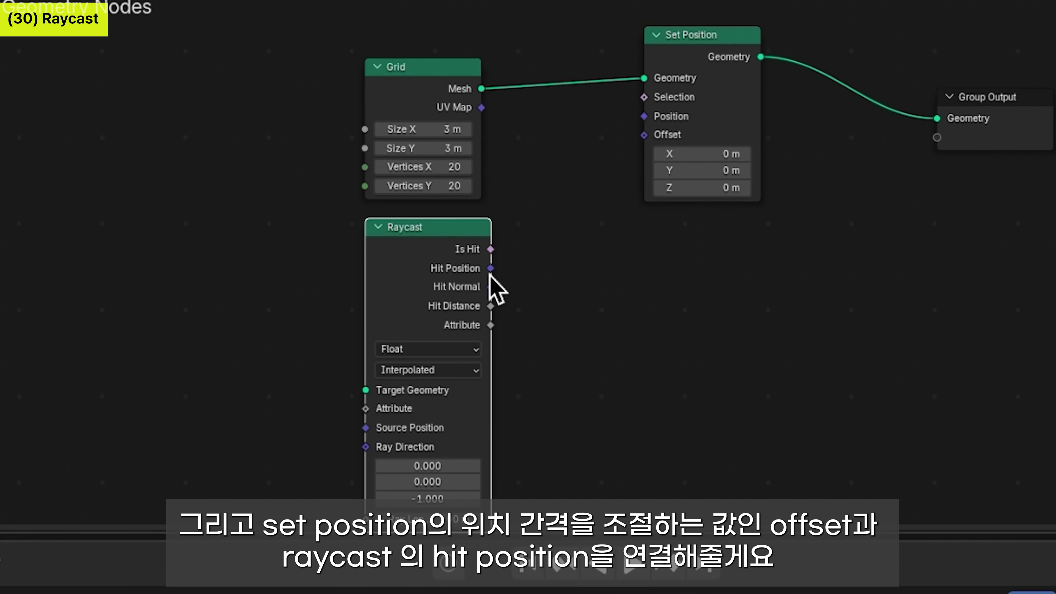
Step: Connect the Raycast node's Hit Position output to the Set Position node's Offset input
drag(490, 270, 644, 136)
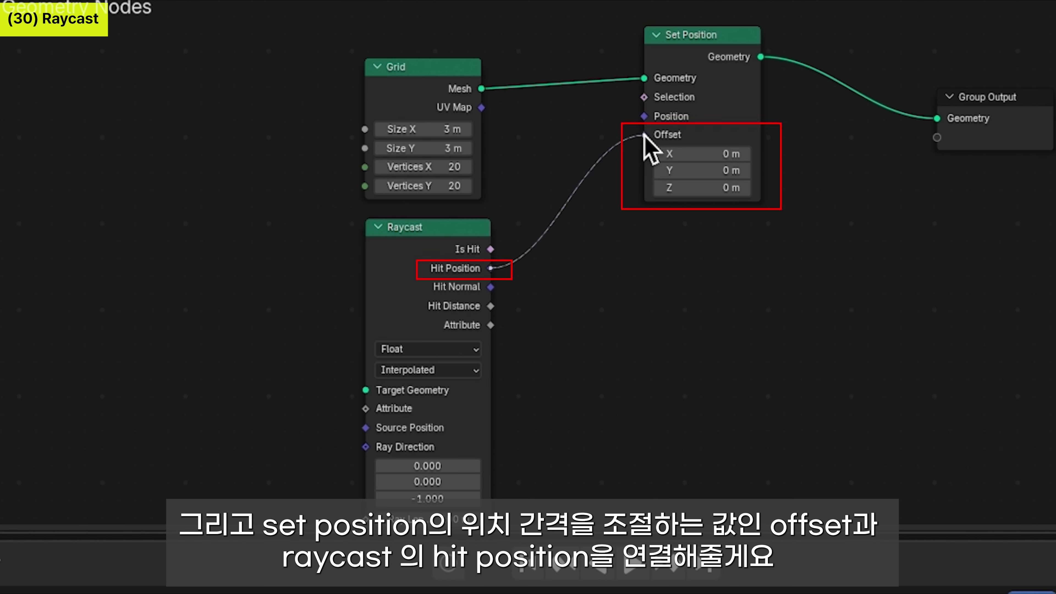
drag(643, 136, 537, 255)
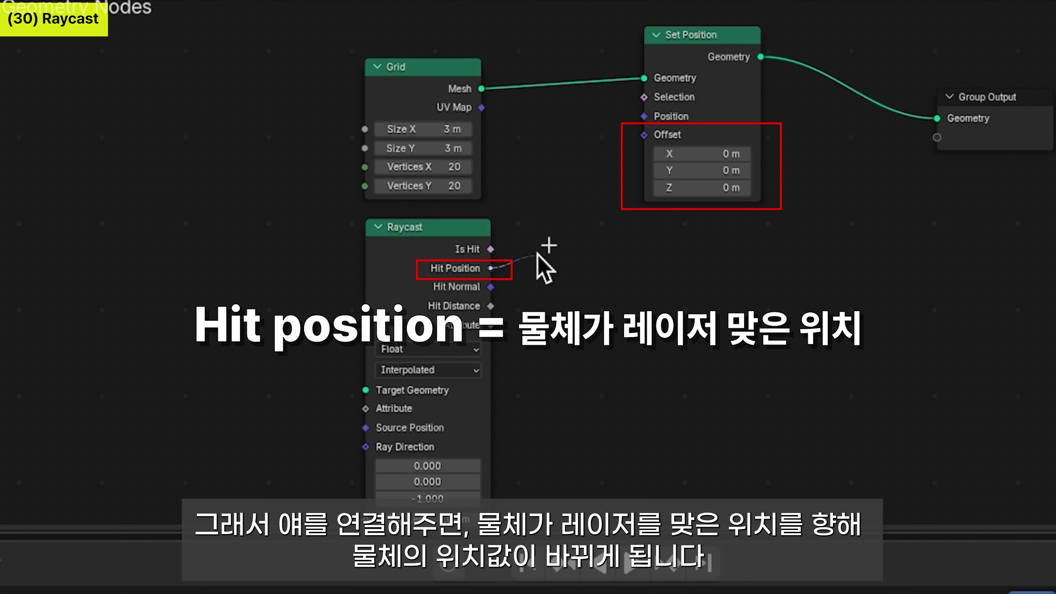
drag(537, 252, 648, 140)
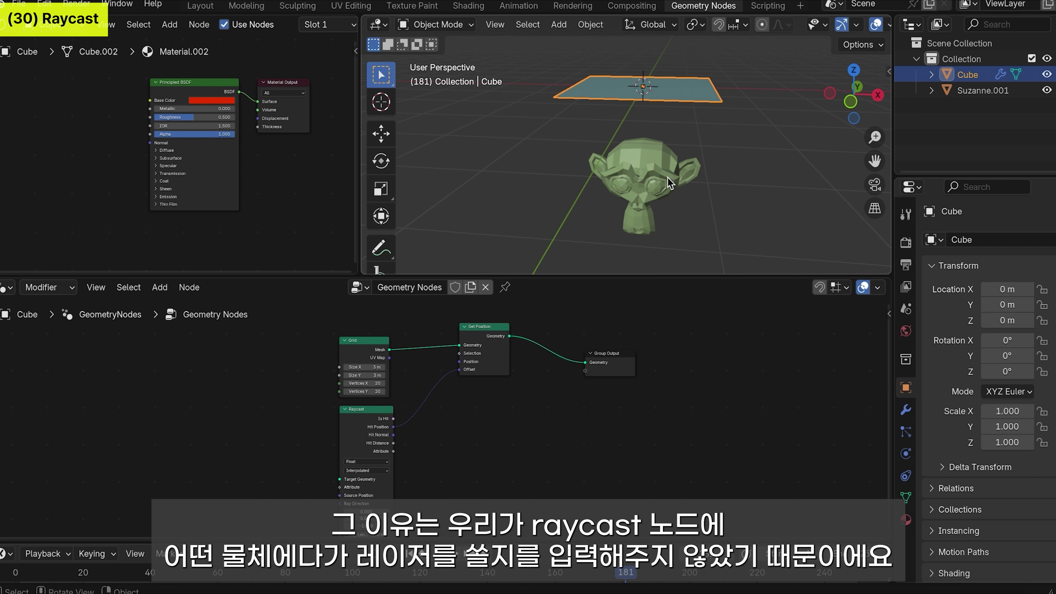
Step: Mark the monkey mesh with a freehand annotation stroke
key(shift+space)
key(d)
drag(675, 223, 624, 141)
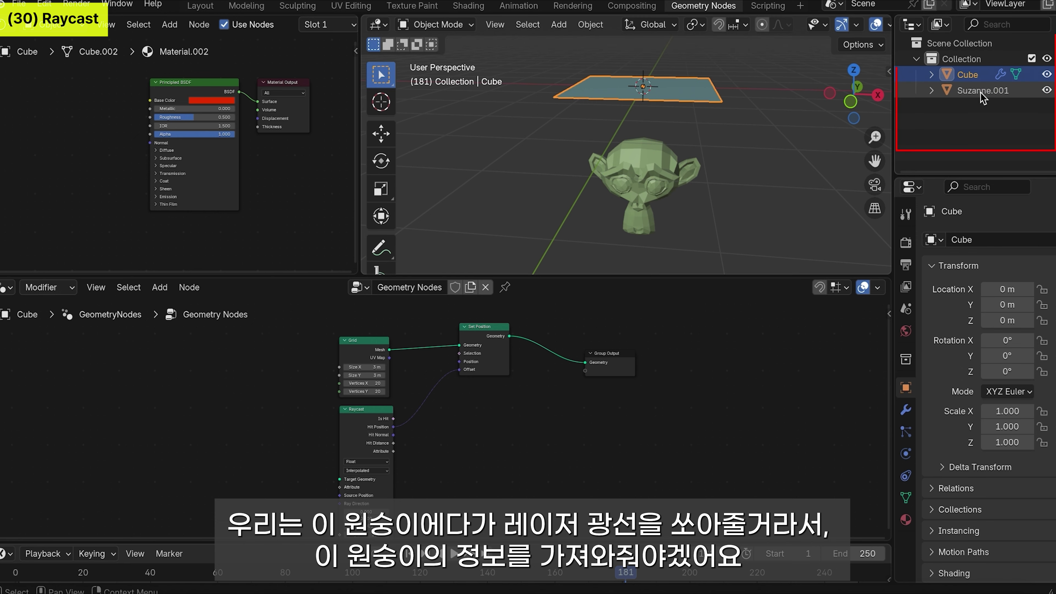
Step: Bring the Suzanne.001 object into the node tree as an Object Info node, placed beside the Grid and Raycast nodes
drag(984, 98, 158, 389)
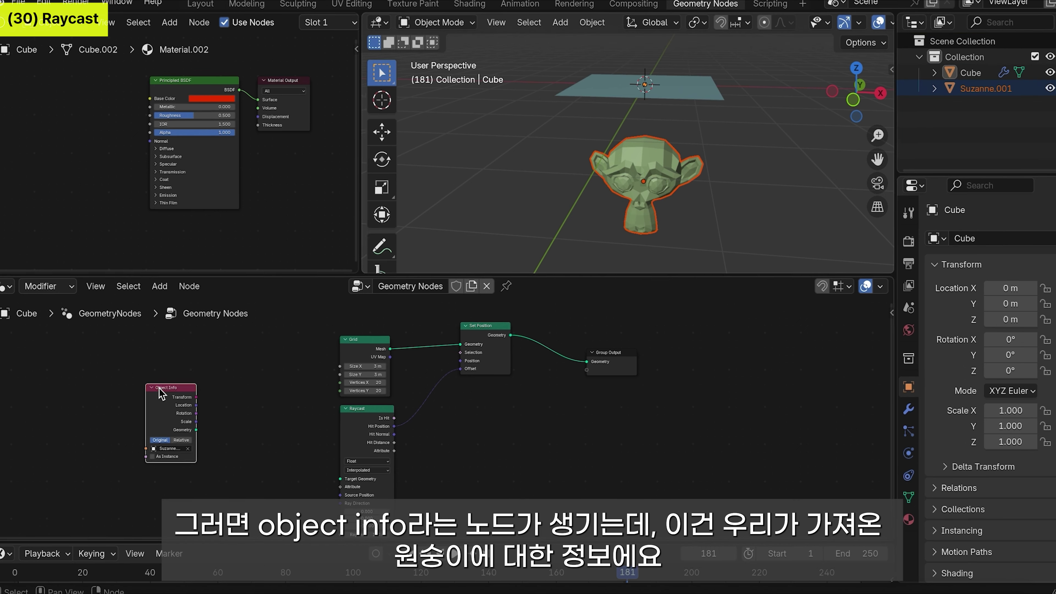
scroll(474, 247, down, 1)
middle_drag(474, 247, 503, 181)
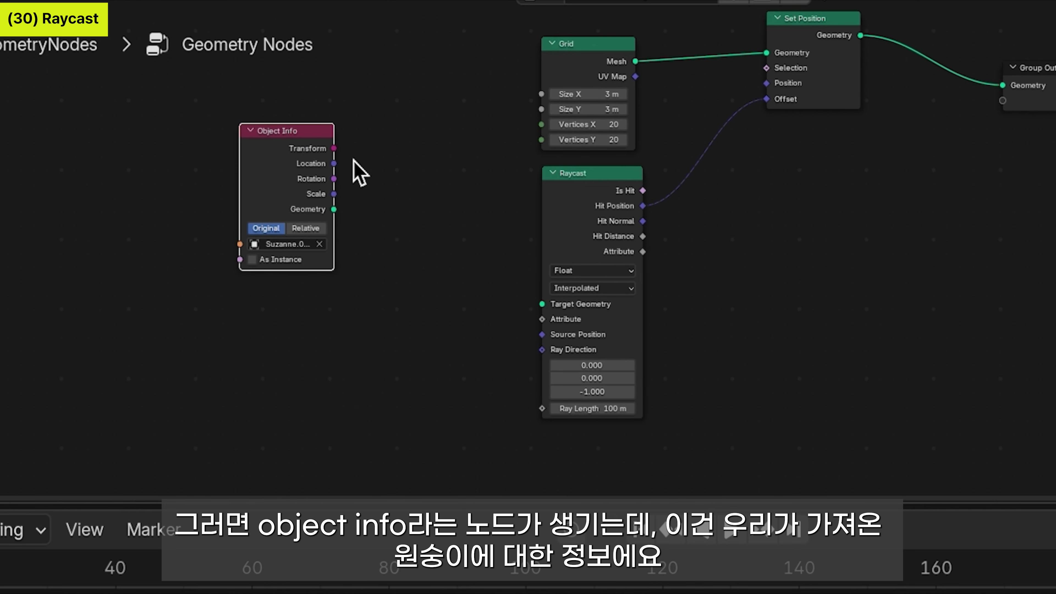
Step: Connect the Object Info node's Geometry to Raycast's Target Geometry and switch its transform space to Relative
click(335, 209)
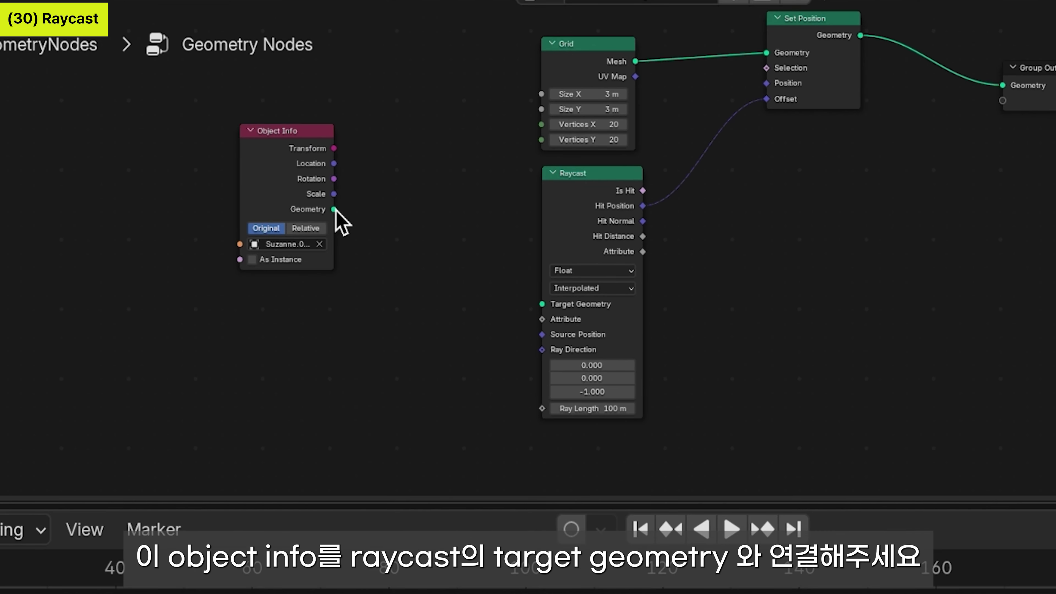
drag(336, 210, 519, 294)
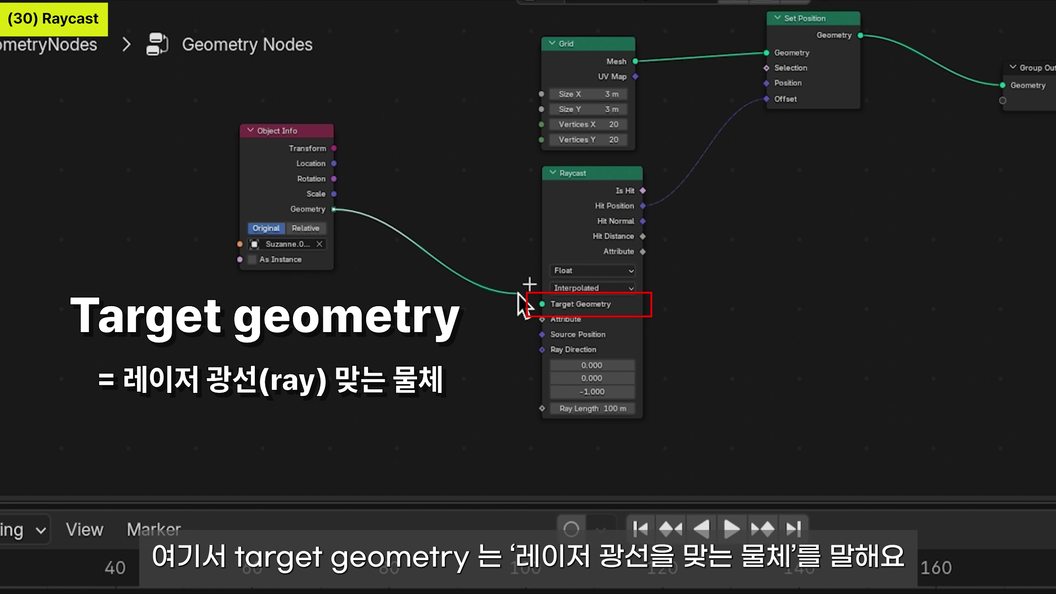
drag(520, 294, 541, 300)
key(g)
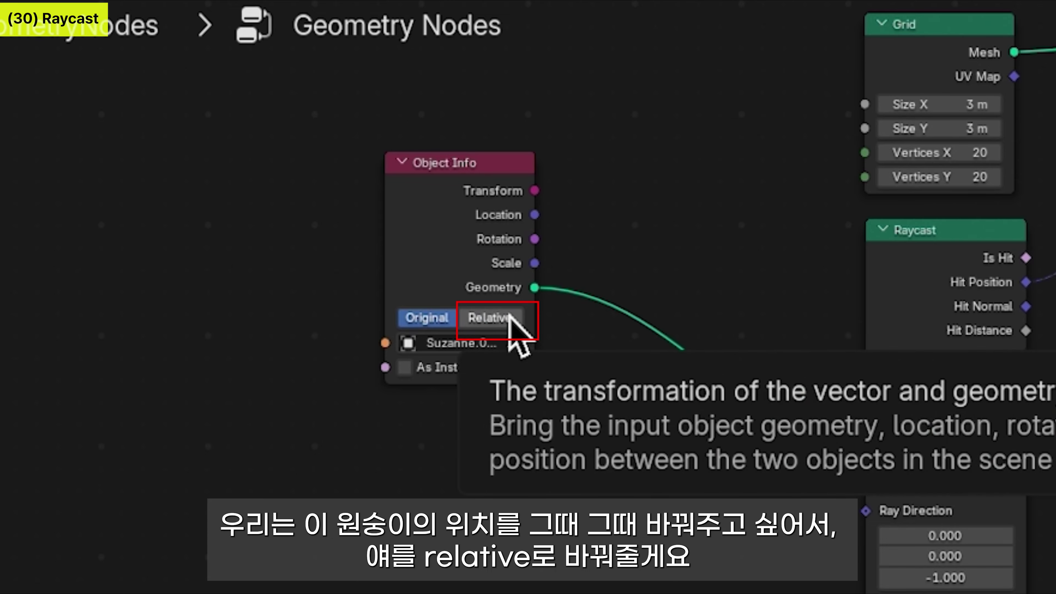
click(490, 318)
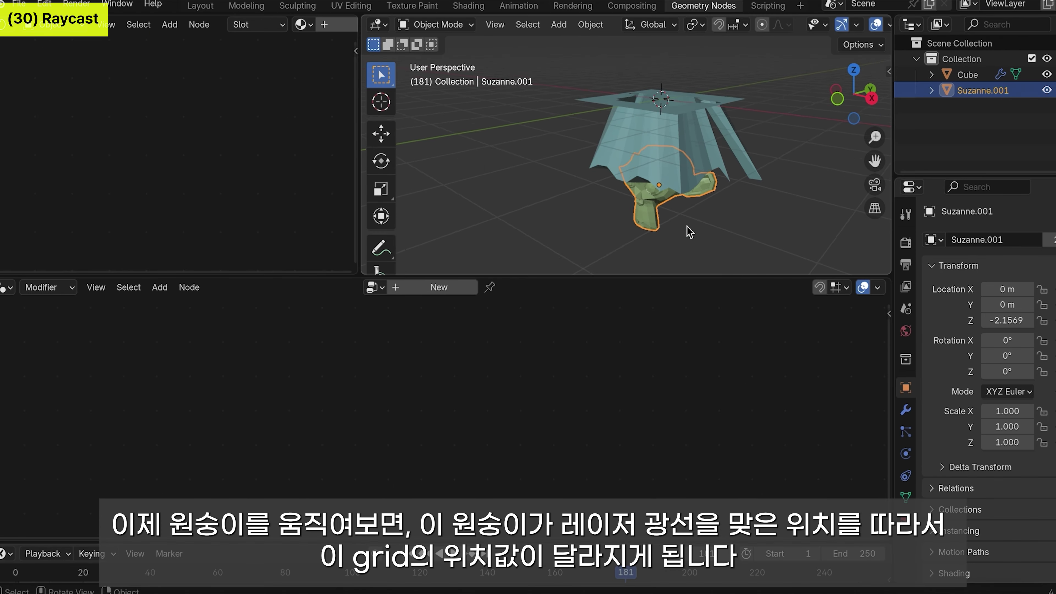
Step: Move the monkey freely beneath the grid in perspective and right side views to test the ray projection
key(g)
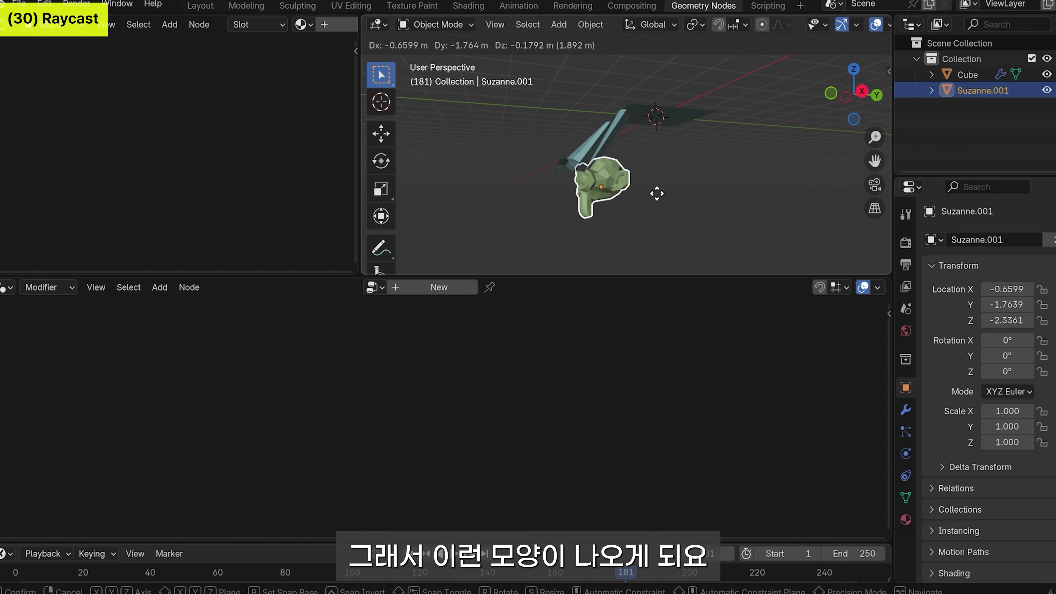
click(715, 192)
middle_drag(719, 189, 611, 241)
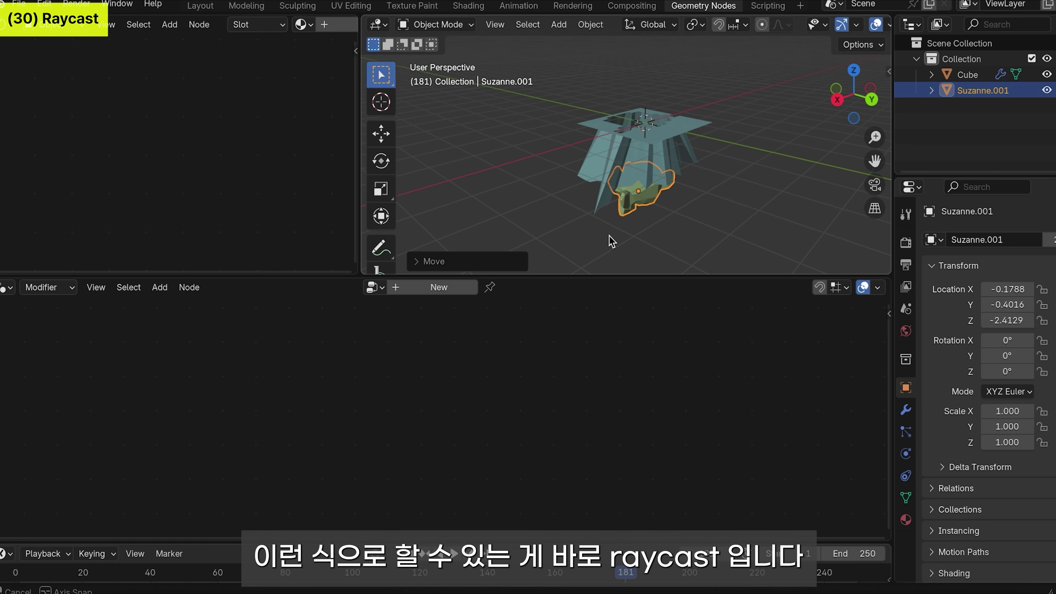
click(838, 100)
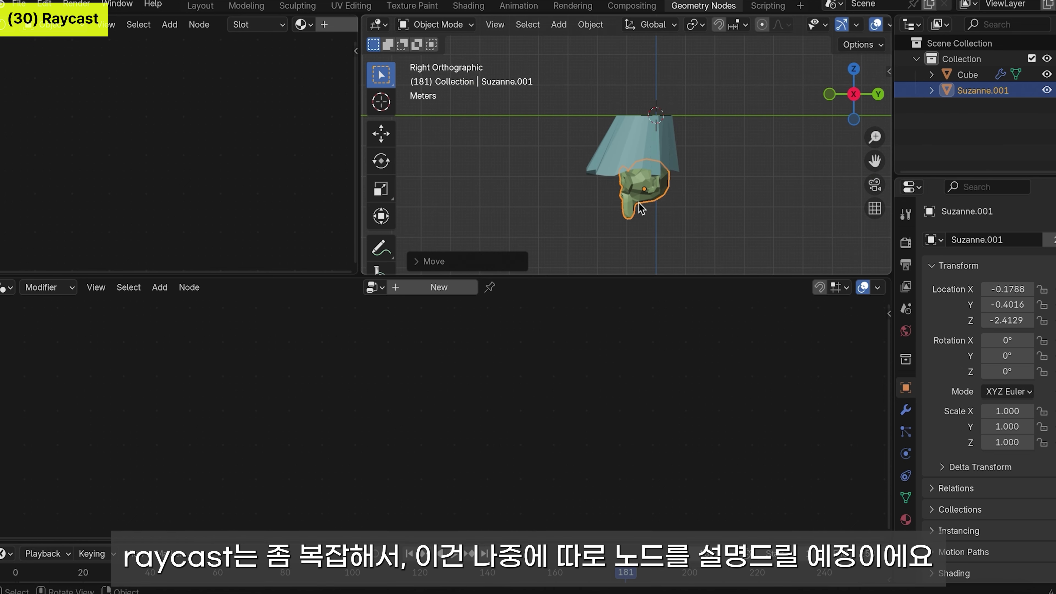
key(g)
click(649, 217)
mouse_move(648, 218)
middle_down()
mouse_move(698, 236)
mouse_move(638, 223)
middle_up()
key(g)
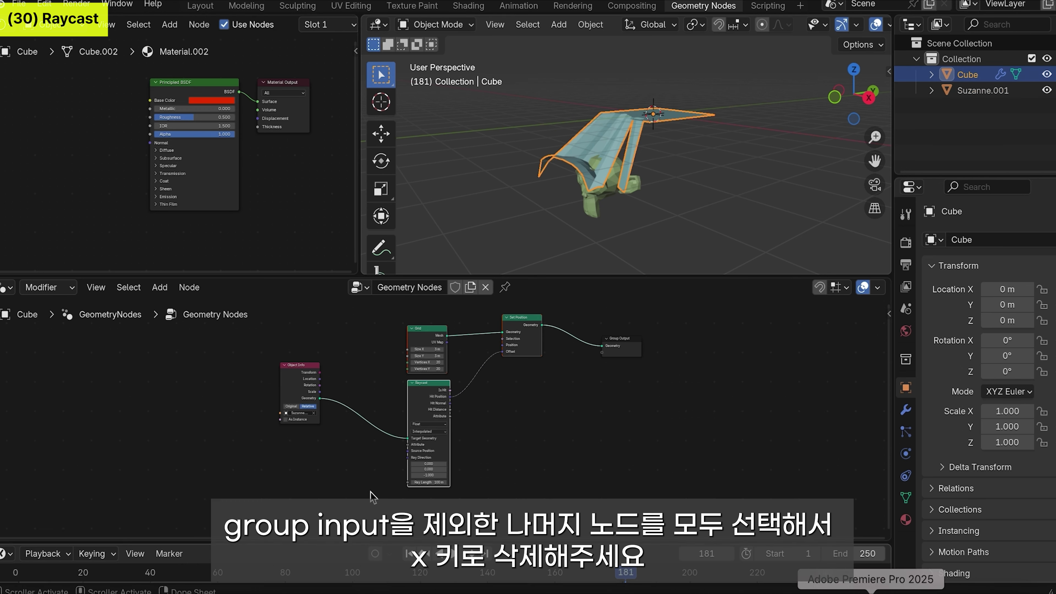
Step: Delete all nodes except the Group Output
drag(272, 325, 557, 426)
key(x)
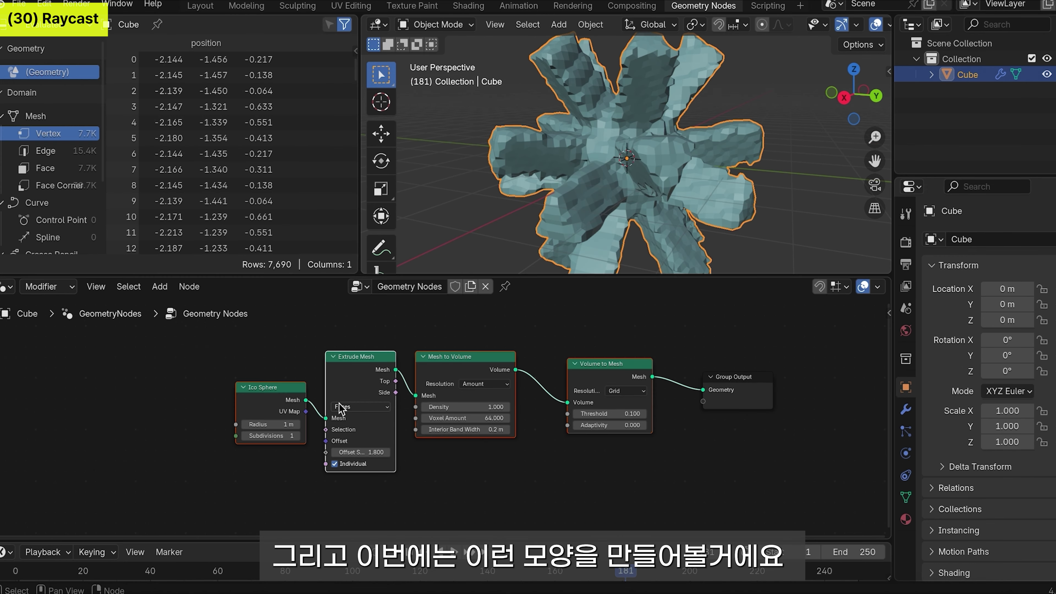
Step: Raise the Ico Sphere node's Subdivisions in the extruded volume example
click(277, 455)
drag(270, 436, 284, 435)
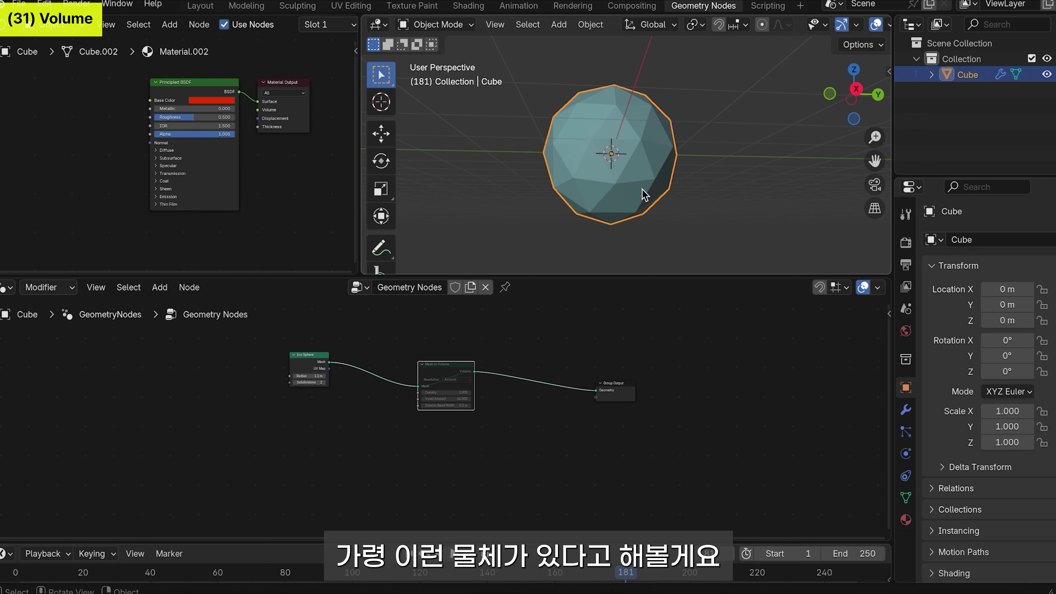
Step: Annotate the ico sphere with a freehand outline around its silhouette and diagonal strokes filling its interior
middle_drag(620, 189, 630, 203)
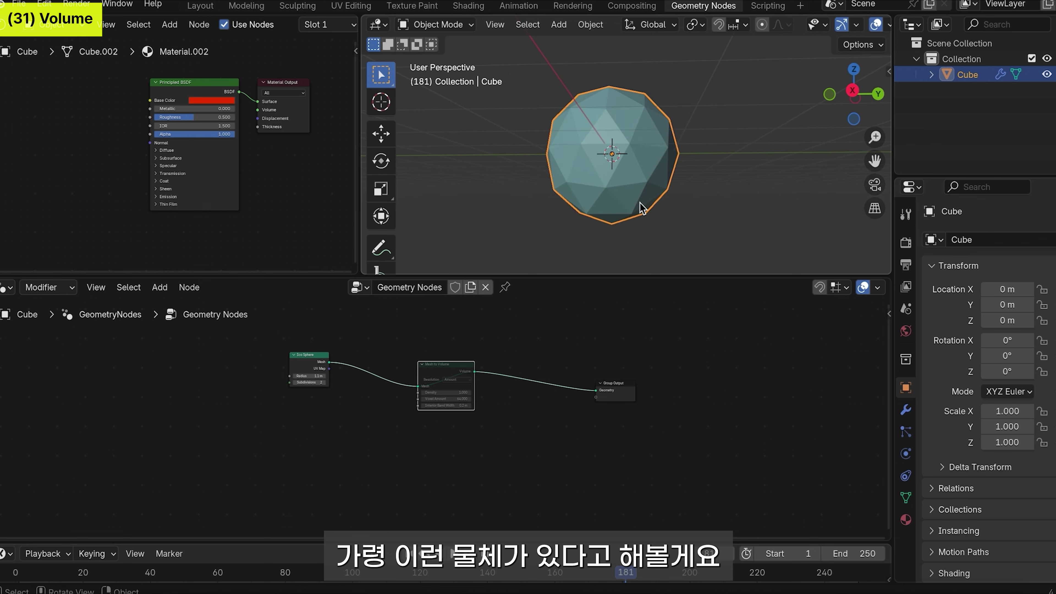
click(381, 242)
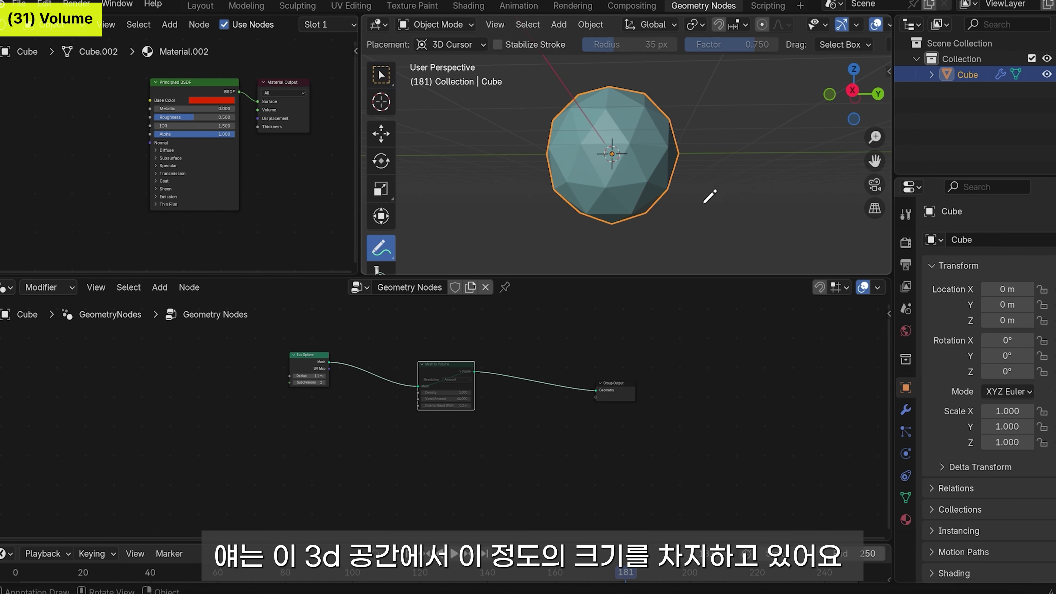
drag(618, 227, 561, 131)
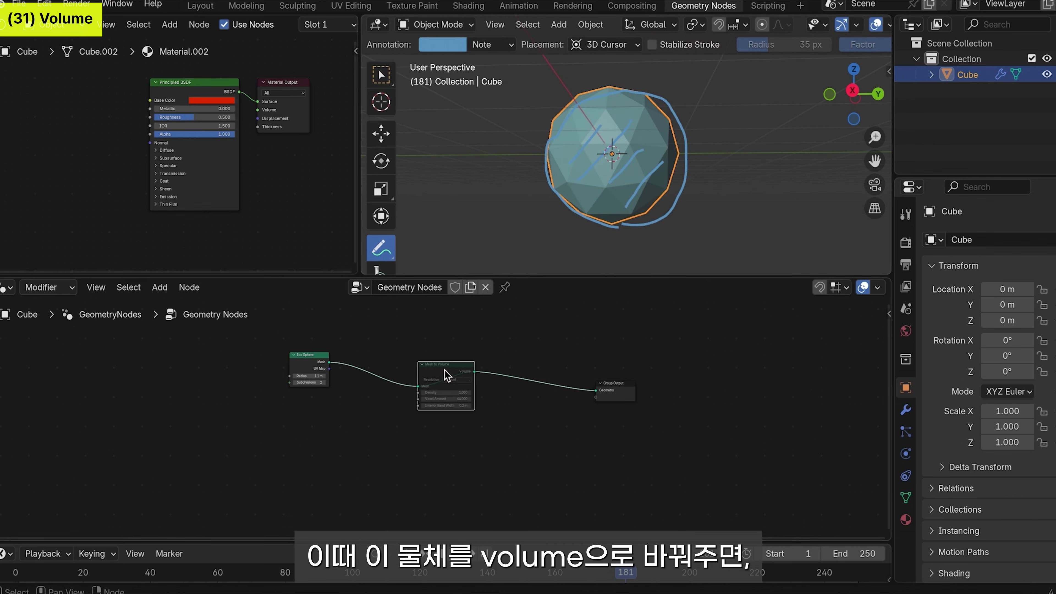
Step: Unmute the Mesh to Volume node to display the sphere as a volume, and return to the selection tool
key(m)
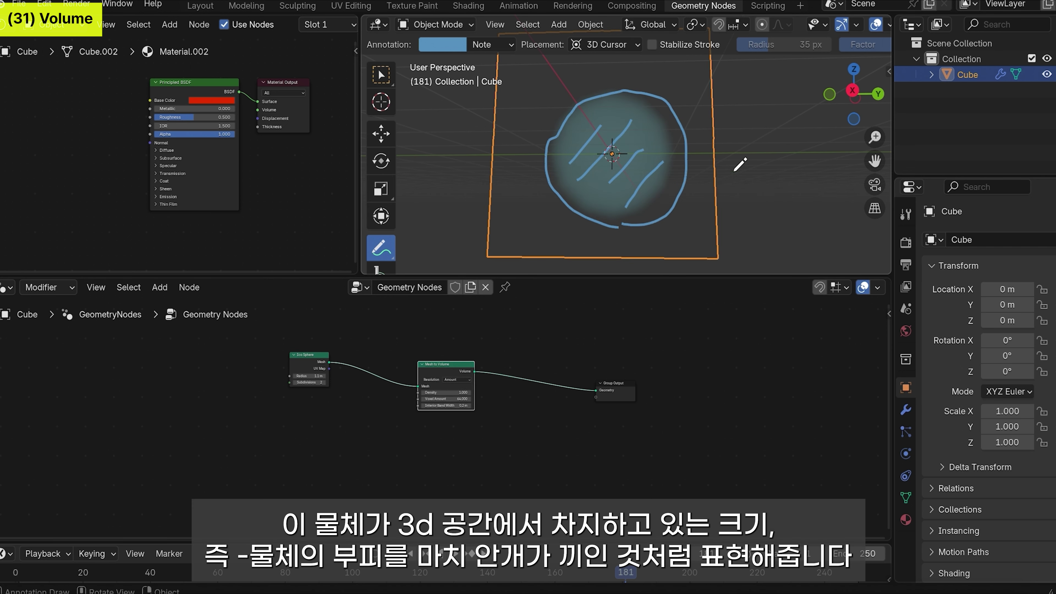
key(w)
mouse_move(696, 190)
middle_down()
mouse_move(598, 211)
mouse_move(706, 200)
middle_up()
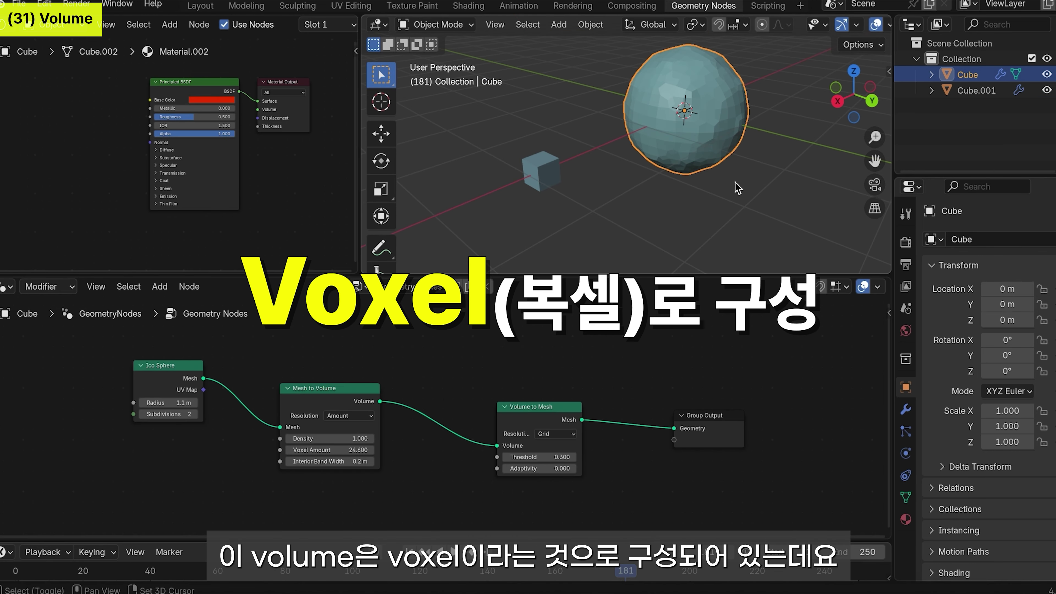
Step: Lower the Mesh to Volume node's Voxel Amount for the remeshed sphere
middle_drag(491, 366, 479, 371)
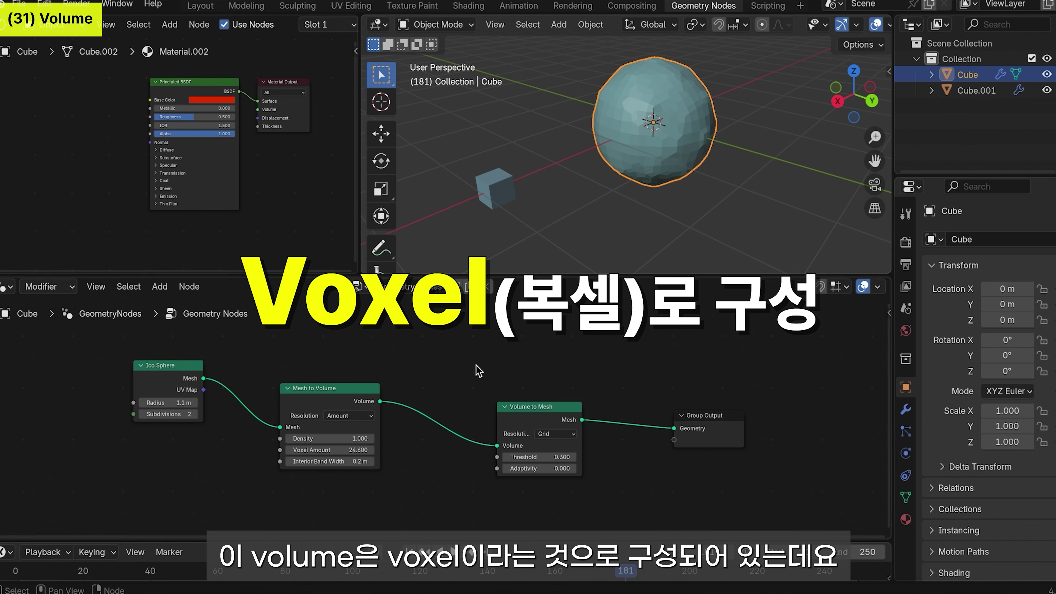
drag(346, 450, 321, 451)
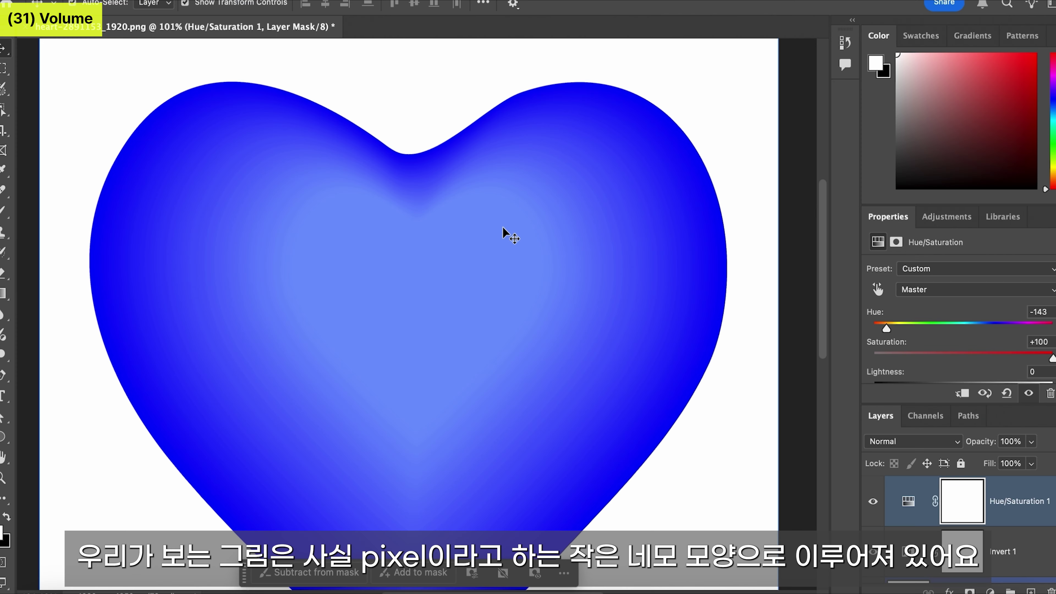
Step: Switch to Photoshop and examine the upper notch of the blue heart image closely enough to see individual pixels
scroll(503, 228, up, 5)
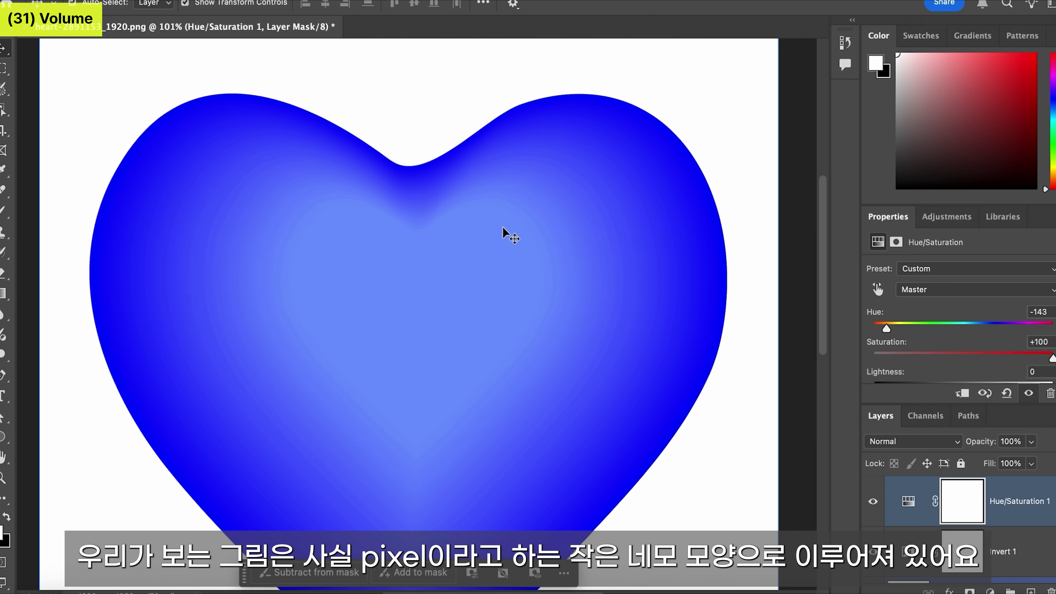
alt+scroll(504, 228, up, 6)
alt+scroll(503, 228, up, 8)
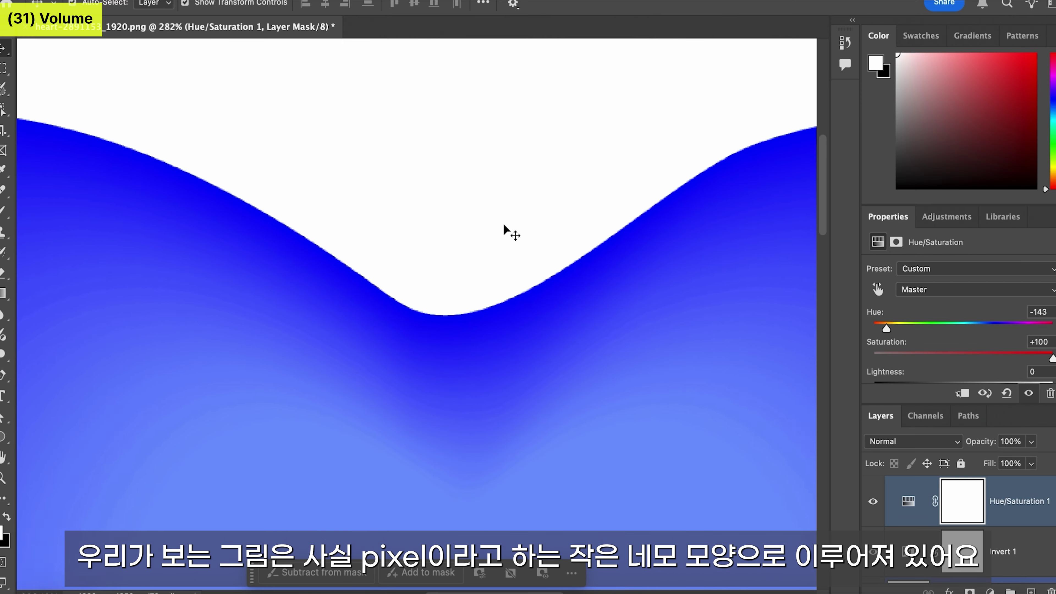
alt+scroll(503, 228, up, 8)
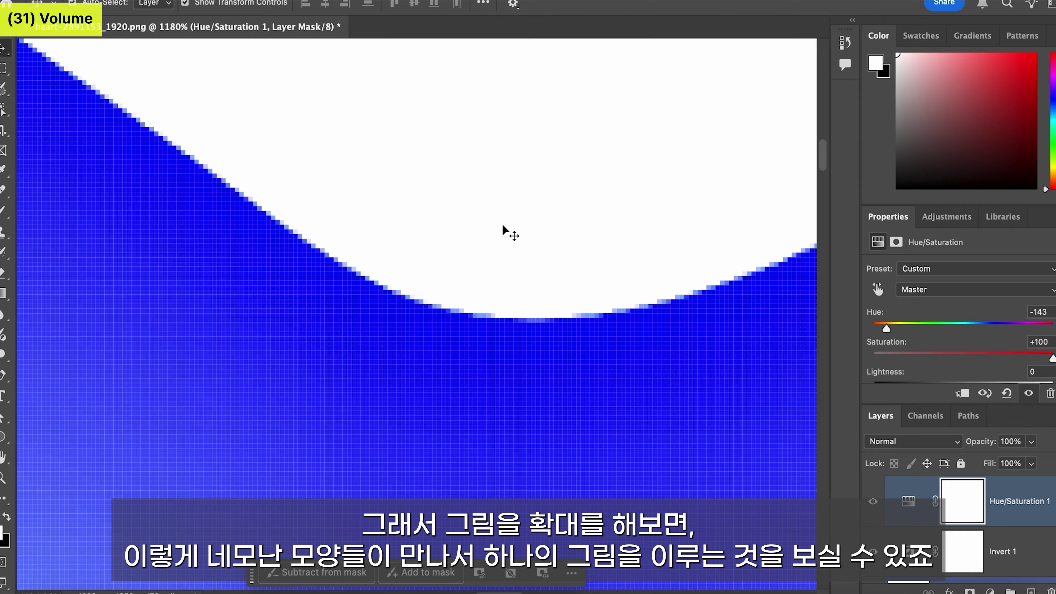
alt+scroll(503, 214, up, 6)
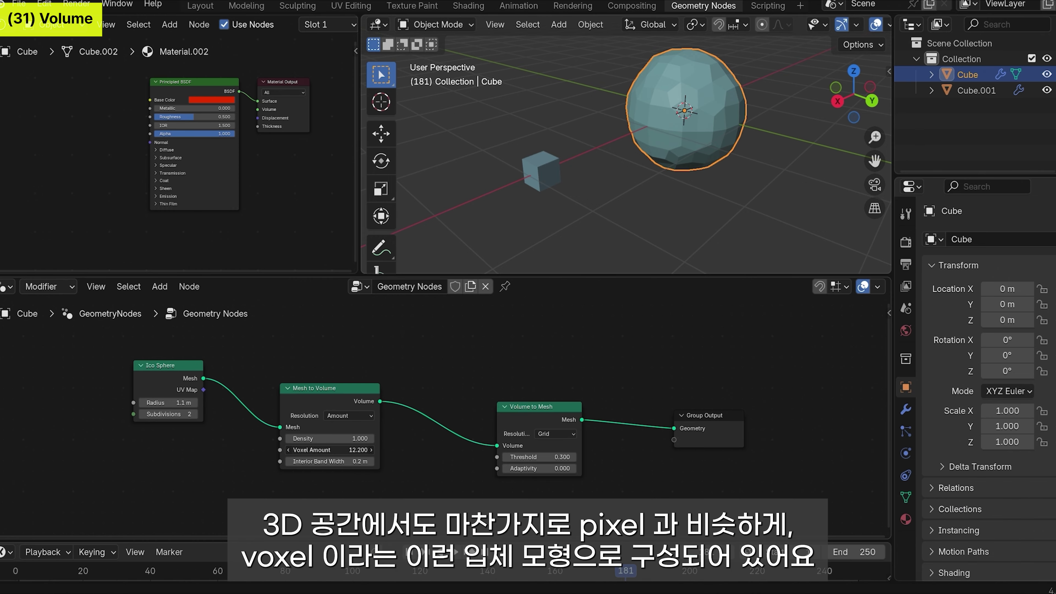
Step: Switch back to Blender and vary the Mesh to Volume node's Voxel Amount to compare the sphere's voxel resolution
drag(330, 450, 357, 450)
shift+middle_drag(737, 183, 708, 201)
mouse_move(328, 450)
mouse_down()
mouse_move(353, 451)
mouse_move(326, 450)
mouse_up()
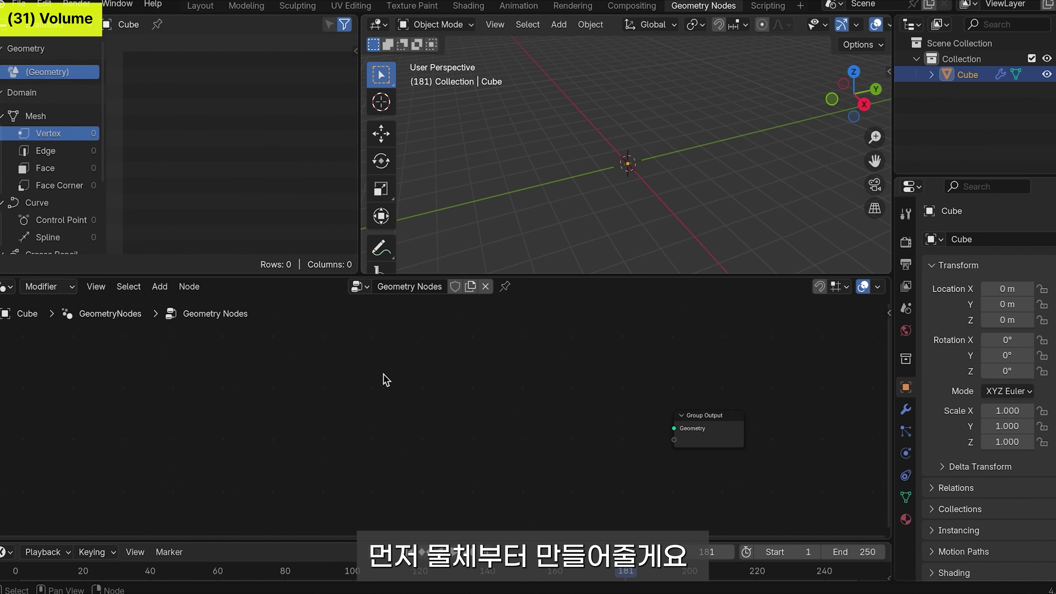
Step: Add an Ico Sphere node and connect its Mesh output to the Group Output's Geometry
key(shift+a)
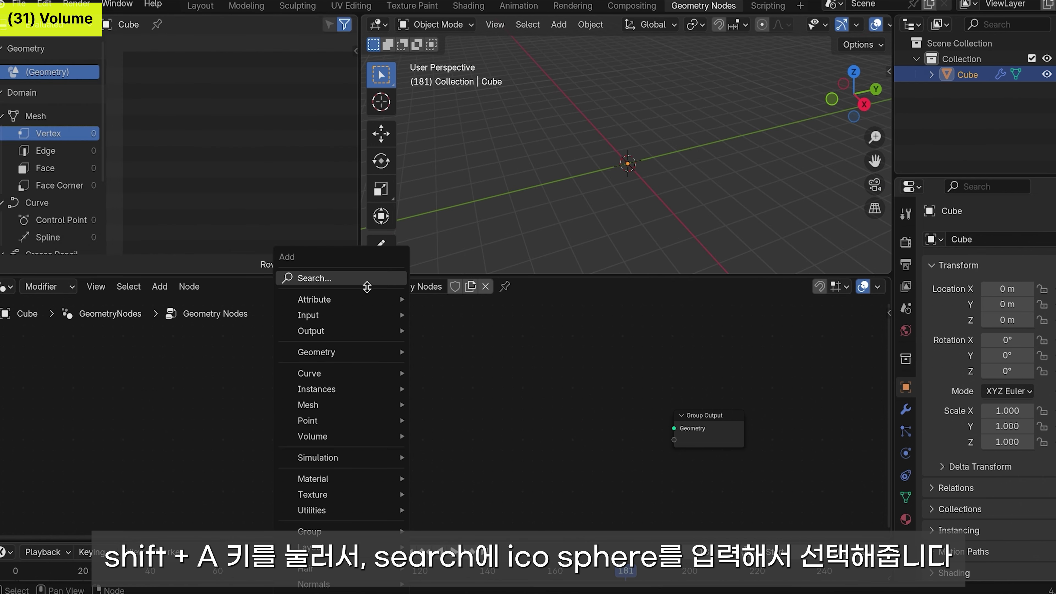
text(ico)
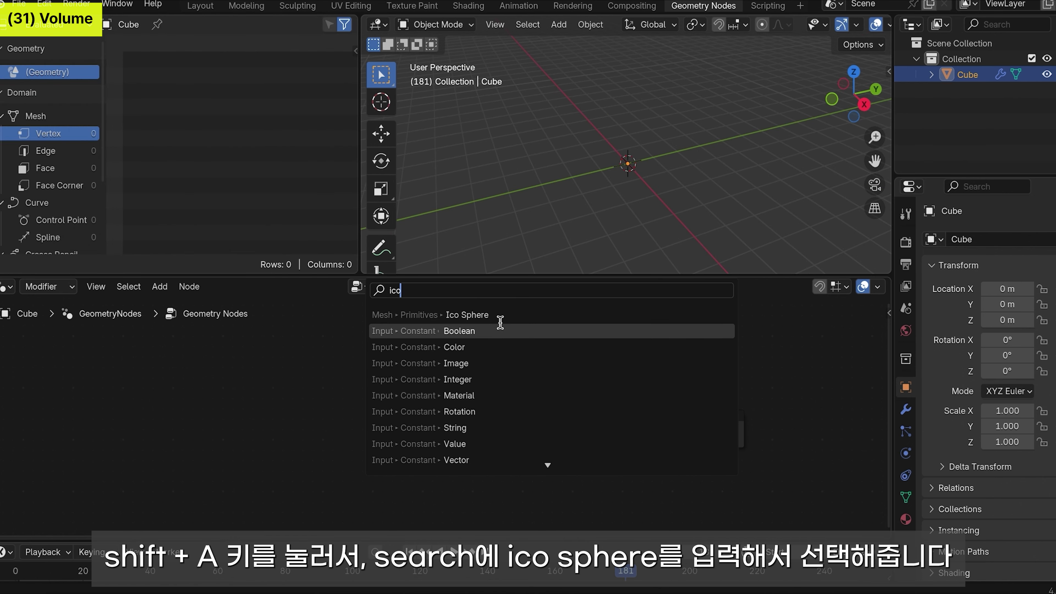
click(500, 315)
click(427, 413)
drag(444, 411, 674, 428)
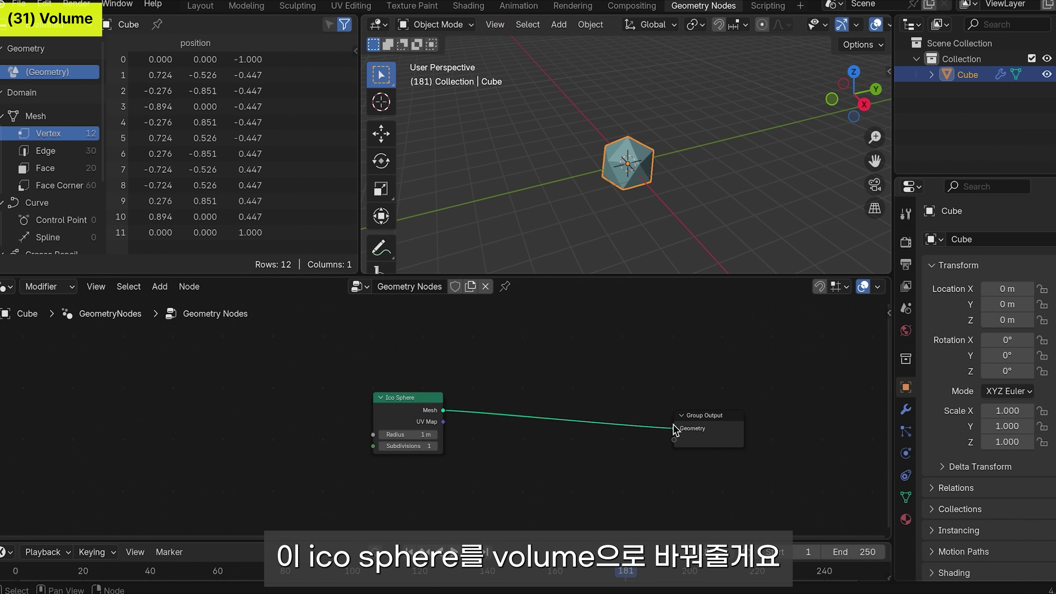
scroll(640, 185, up, 3)
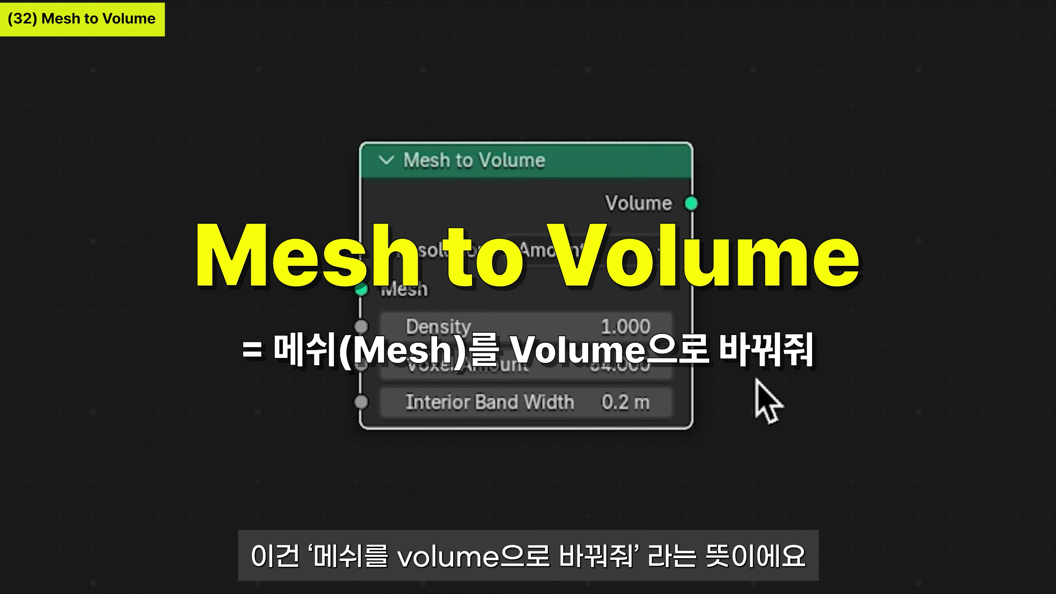
Step: Insert a Mesh to Volume node on the link between the Ico Sphere and the Group Output
key(shift+a)
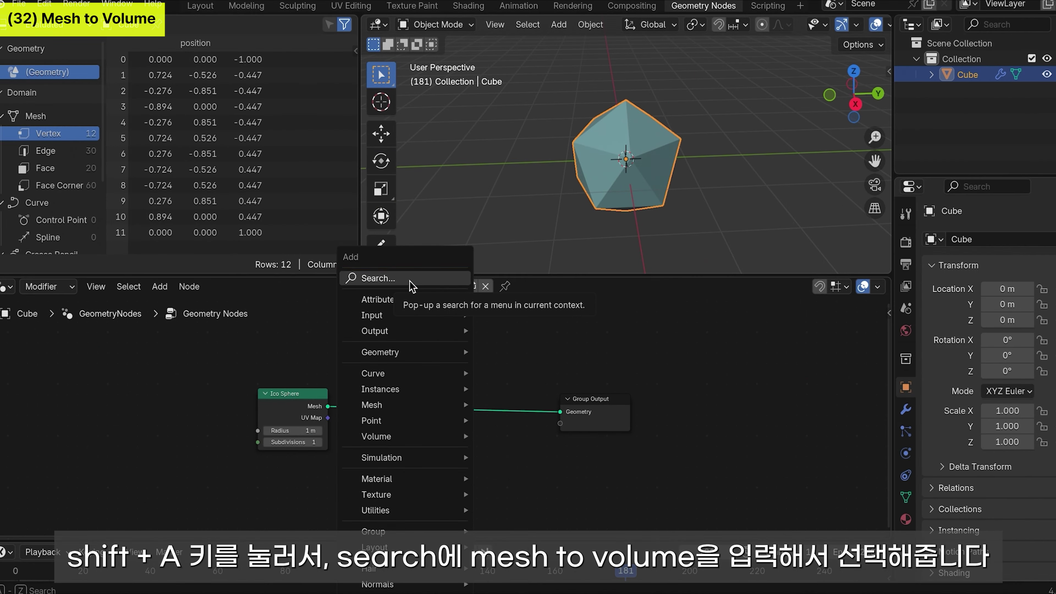
click(412, 285)
text(mesh to volu)
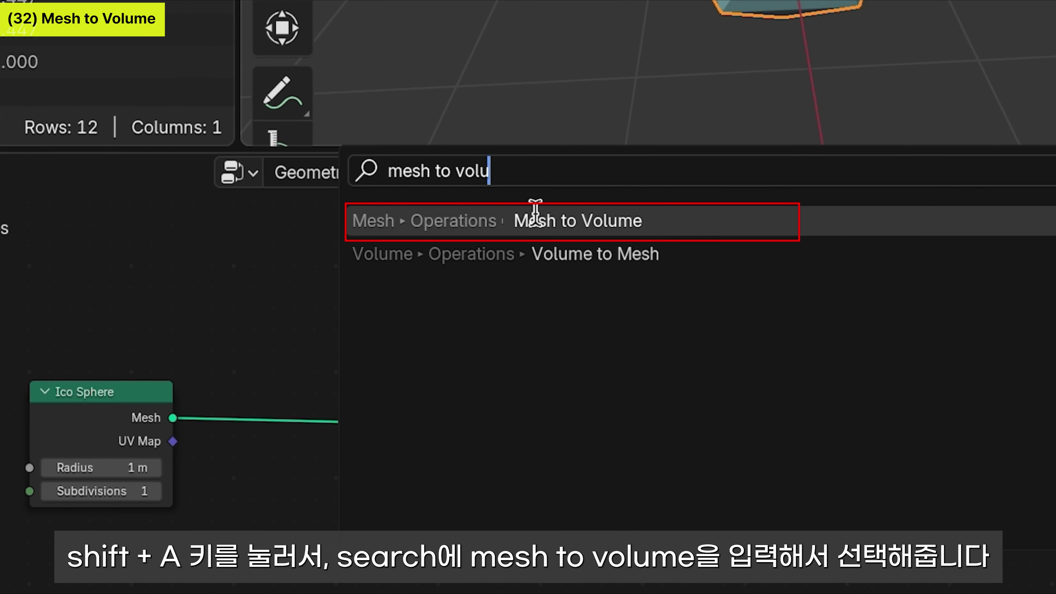
click(535, 214)
click(289, 326)
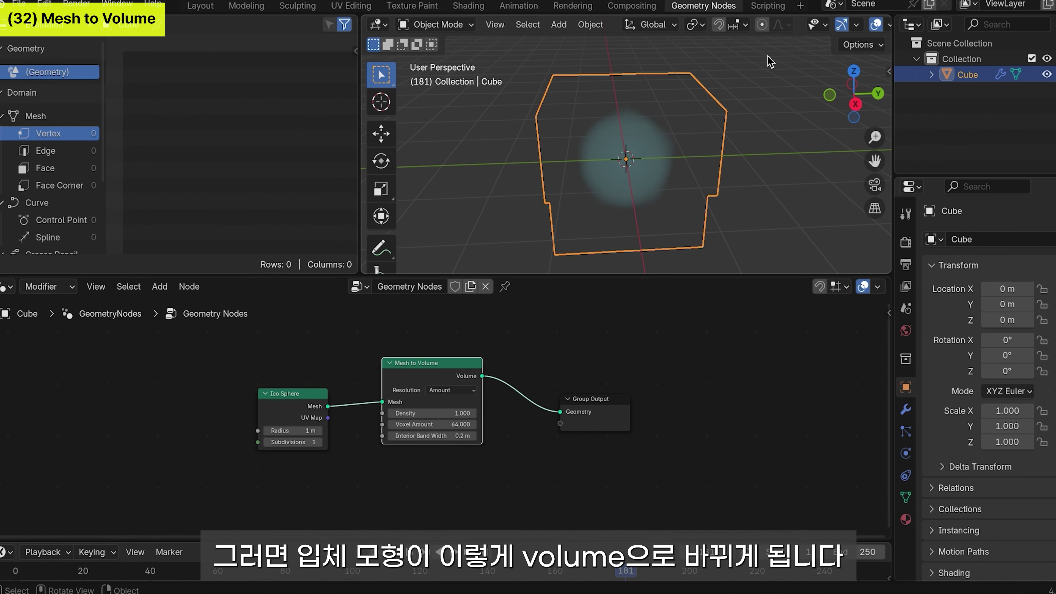
Step: Mute and unmute the Mesh to Volume node and compare the sphere from several angles
middle_drag(706, 153, 603, 158)
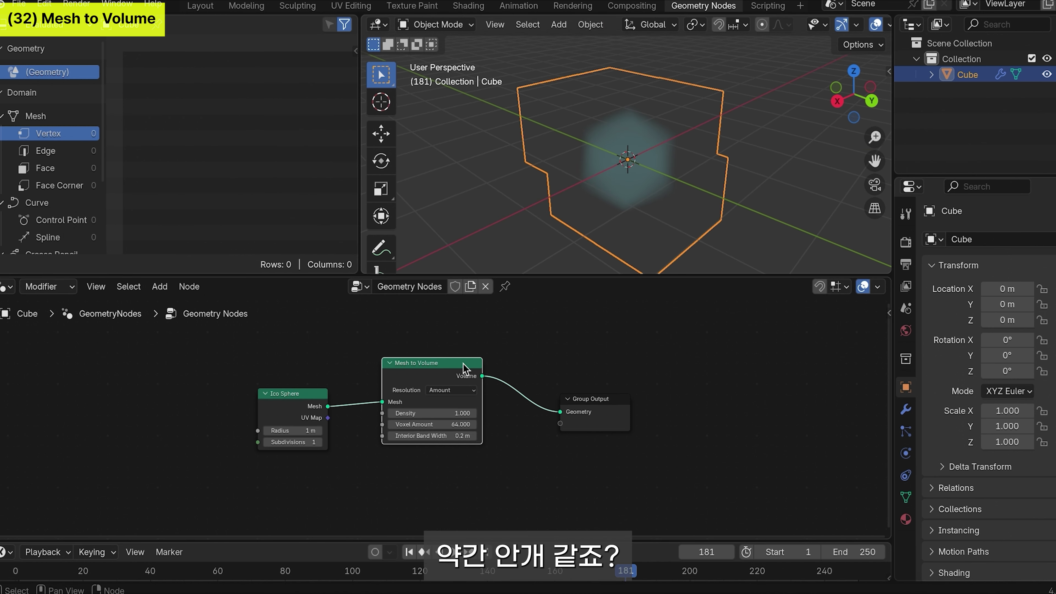
key(m)
key(m)
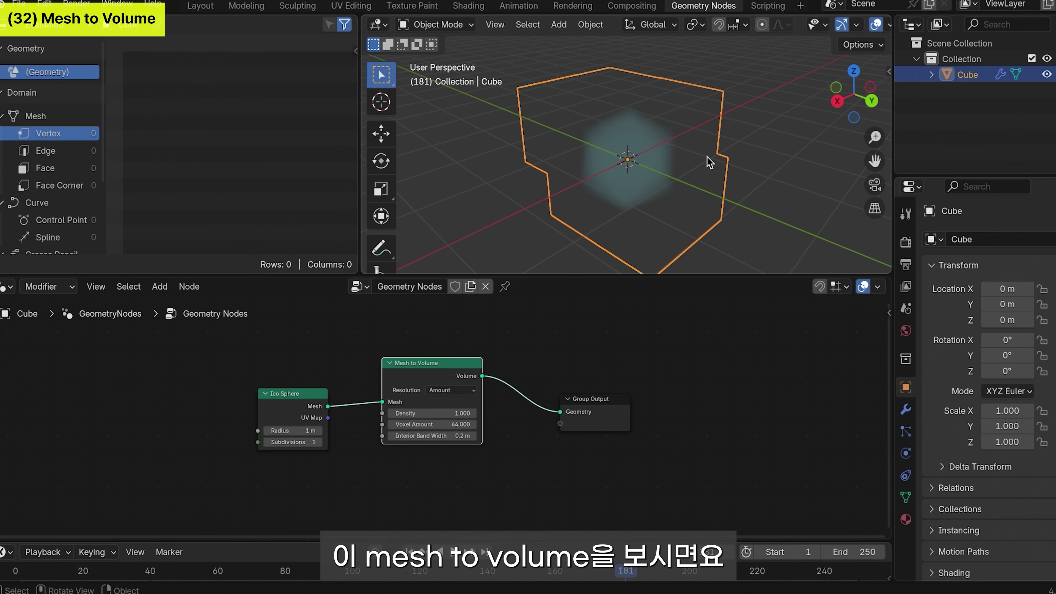
middle_drag(707, 157, 755, 147)
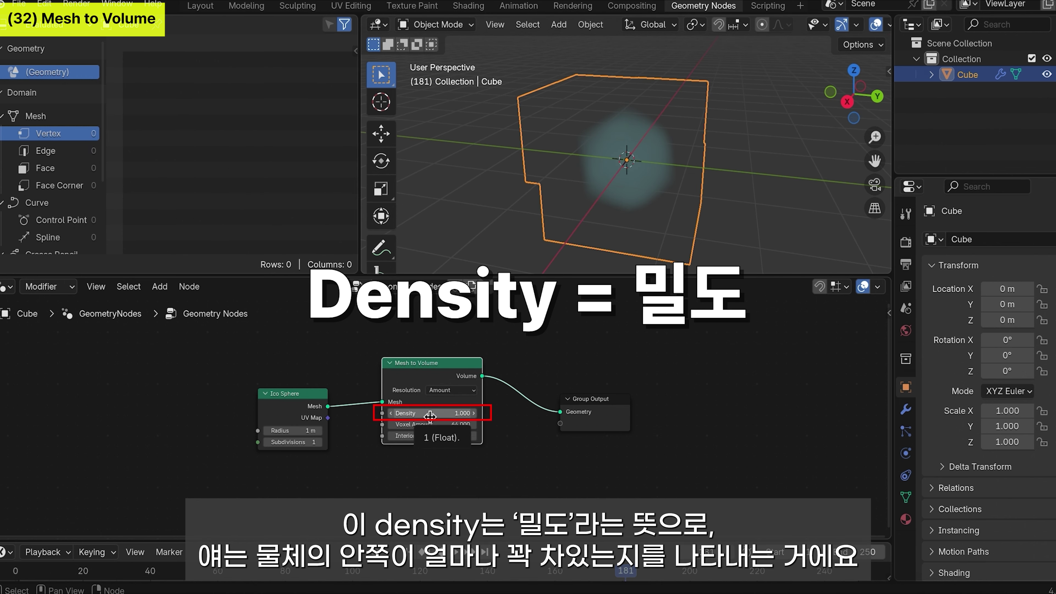
Step: Try Mesh to Volume Density values of 0.1, 14.5 and 59.3, undo the density change, and try a lower Voxel Amount
mouse_move(429, 417)
mouse_down()
mouse_move(449, 416)
mouse_move(417, 417)
mouse_up()
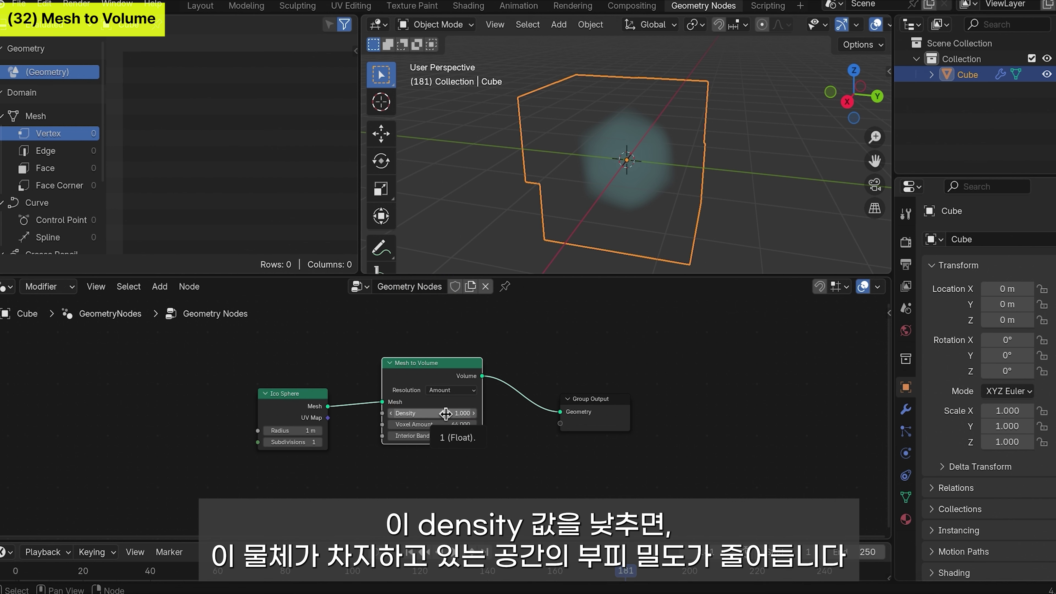
drag(447, 412, 419, 411)
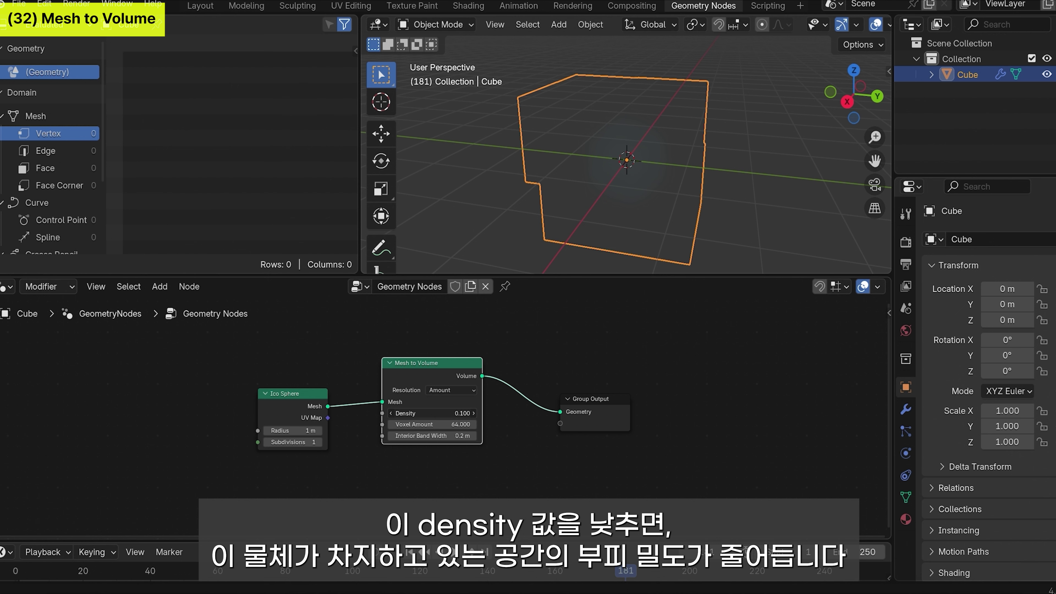
drag(419, 413, 559, 414)
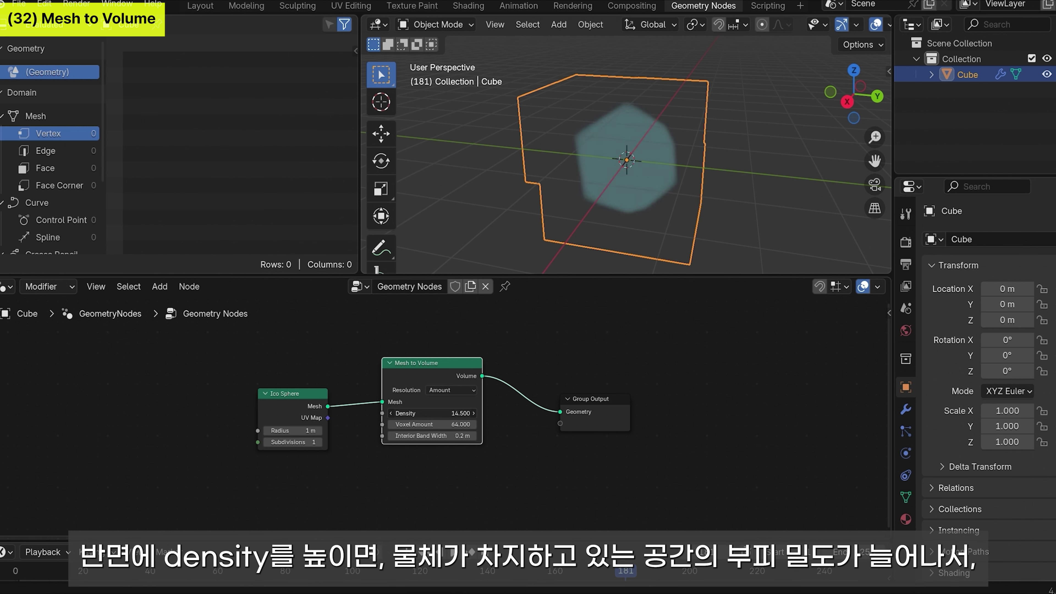
drag(430, 413, 669, 413)
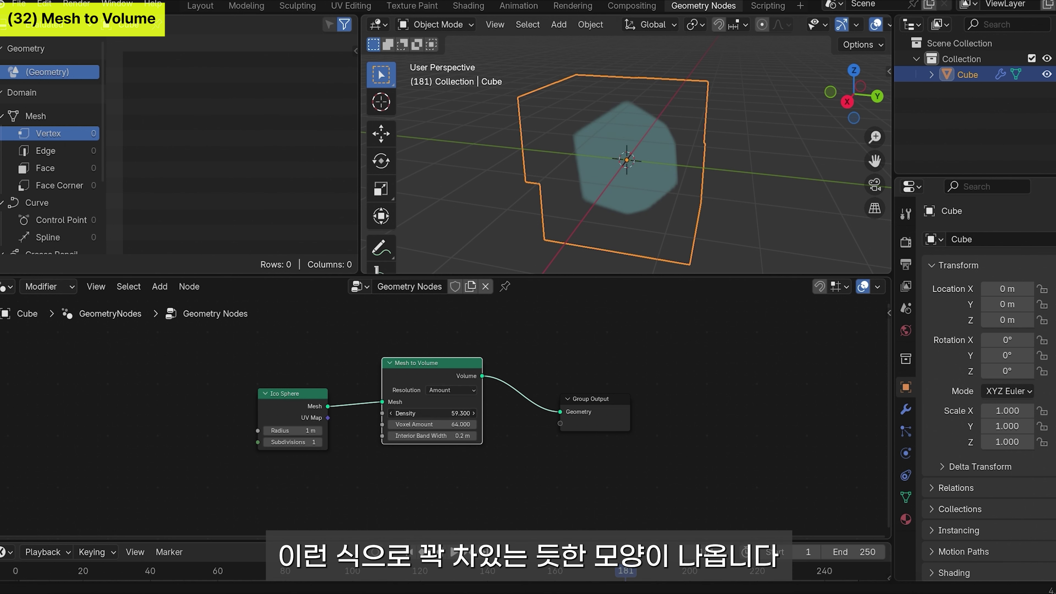
drag(459, 413, 423, 413)
key(ctrl+z)
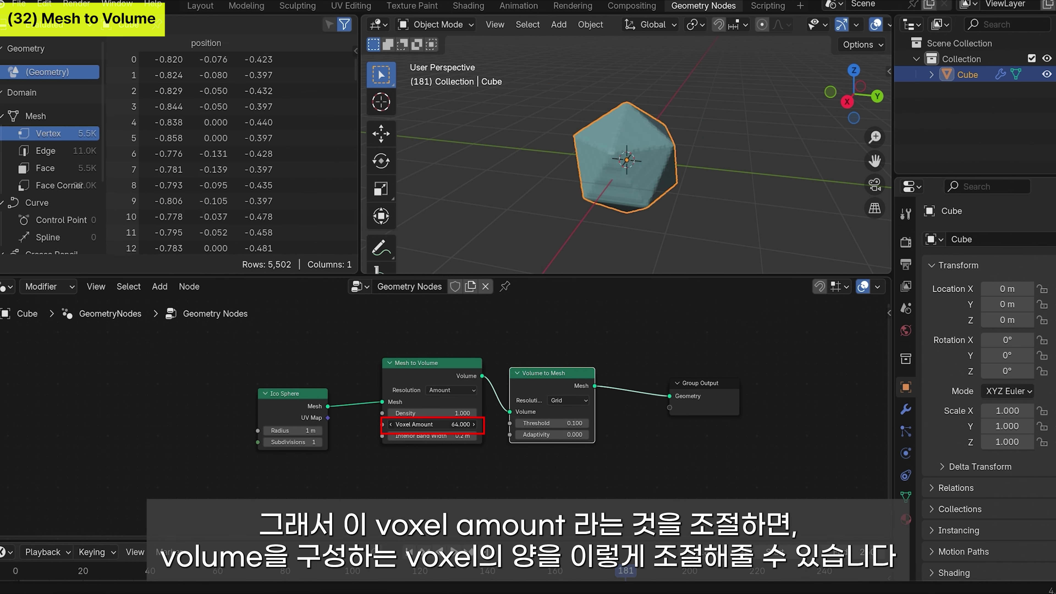
drag(432, 424, 206, 424)
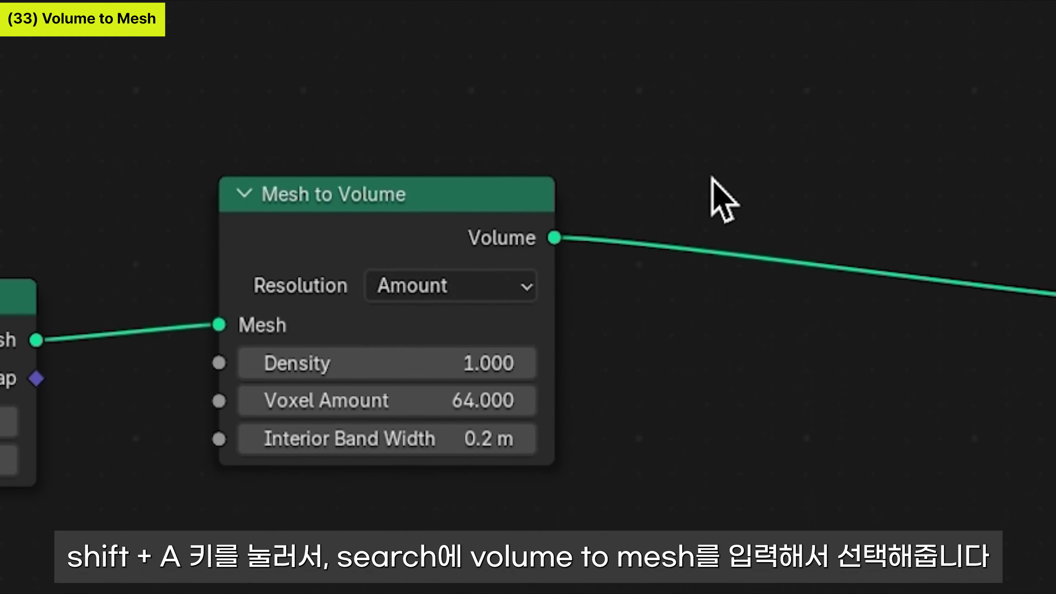
Step: Insert a Volume to Mesh node between the Mesh to Volume node and the Group Output
key(shift+a)
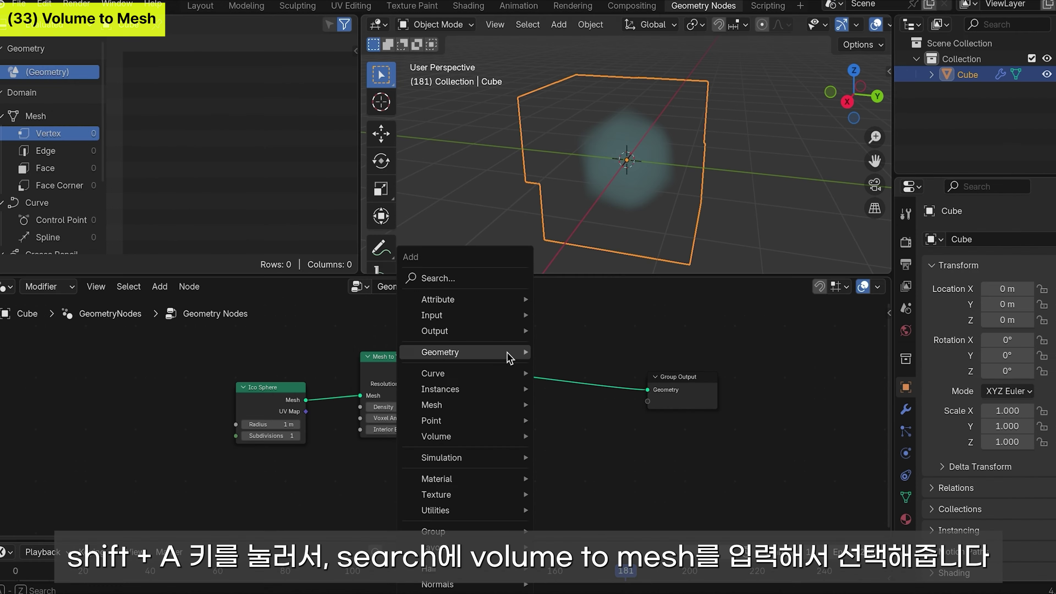
click(484, 278)
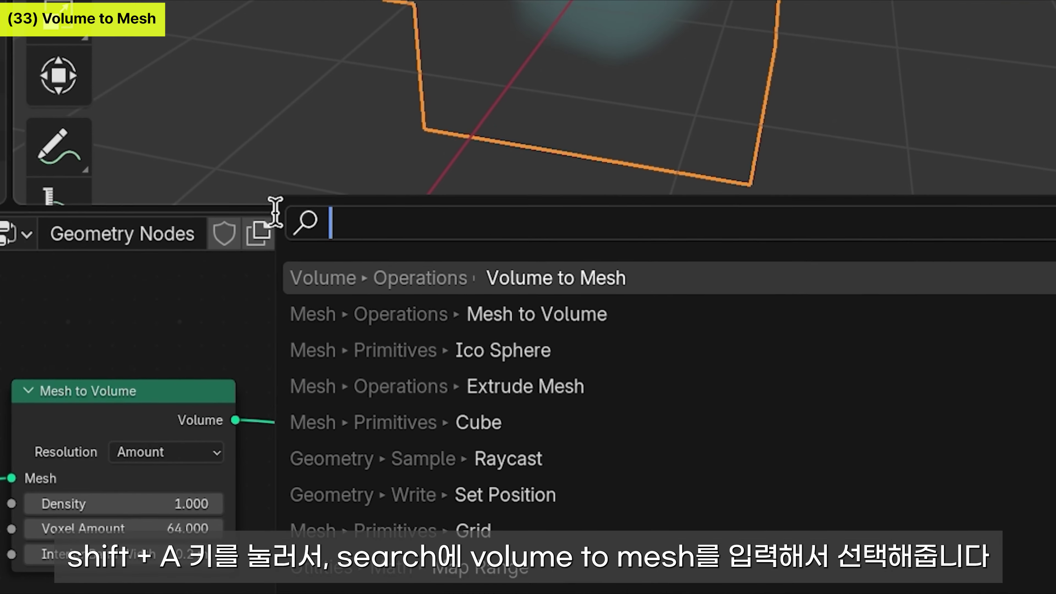
text(volume to)
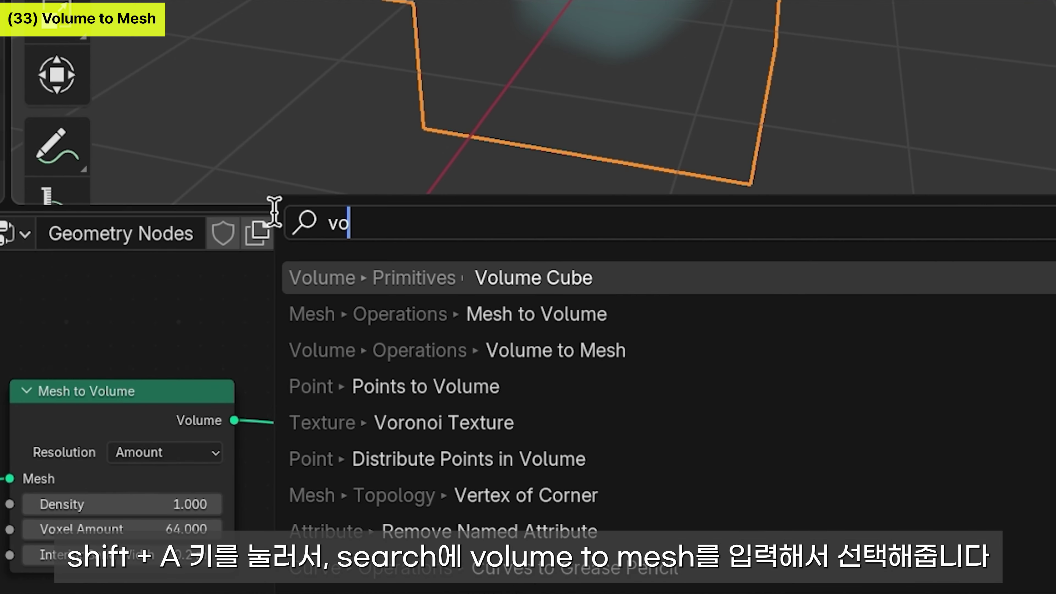
click(606, 275)
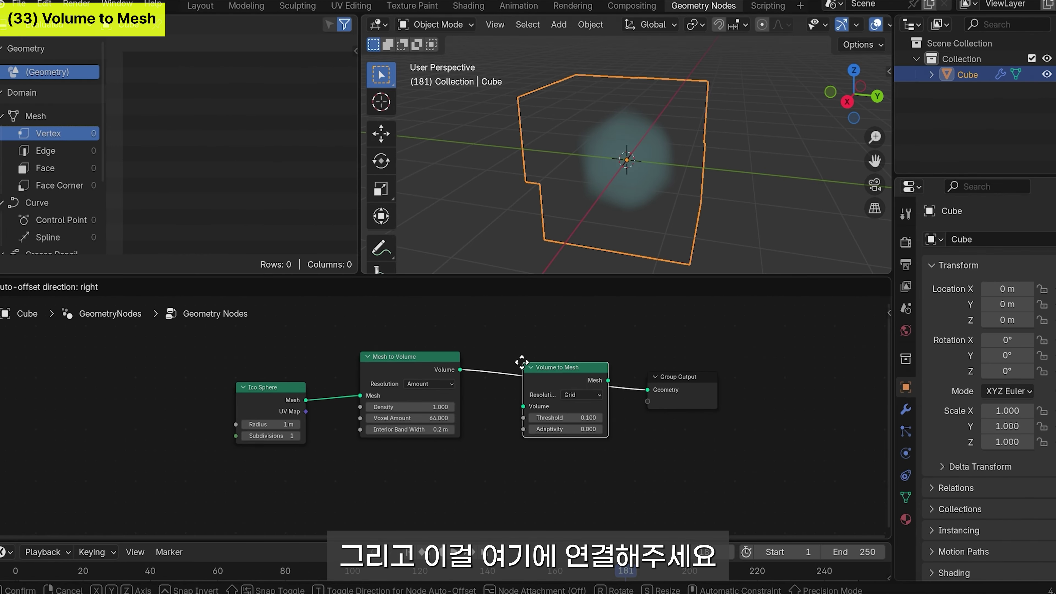
click(512, 359)
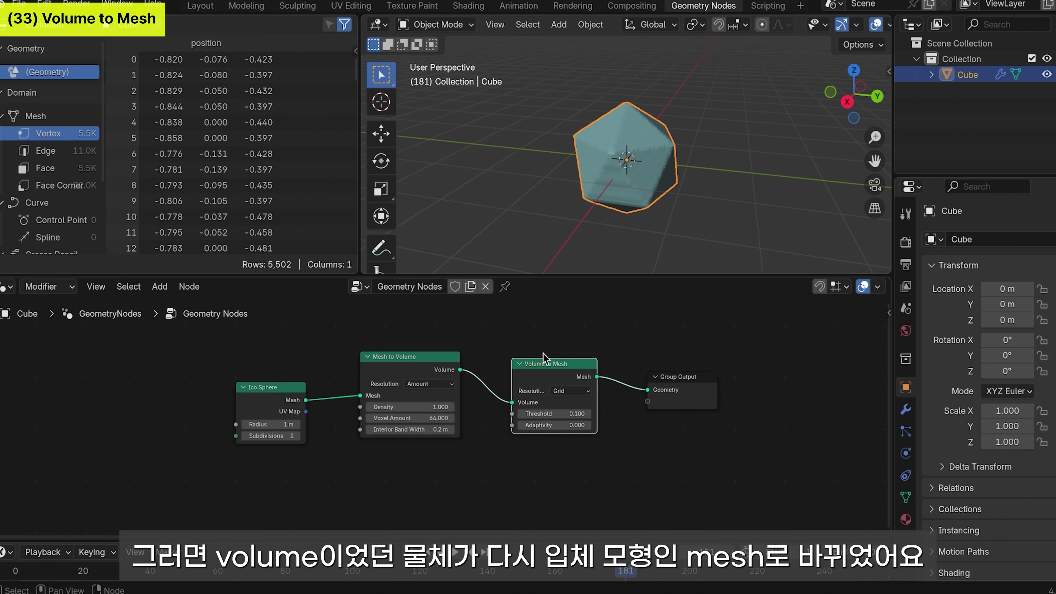
Step: Mute and unmute the Volume to Mesh node and examine the remeshed sphere's surface up close
key(m)
key(m)
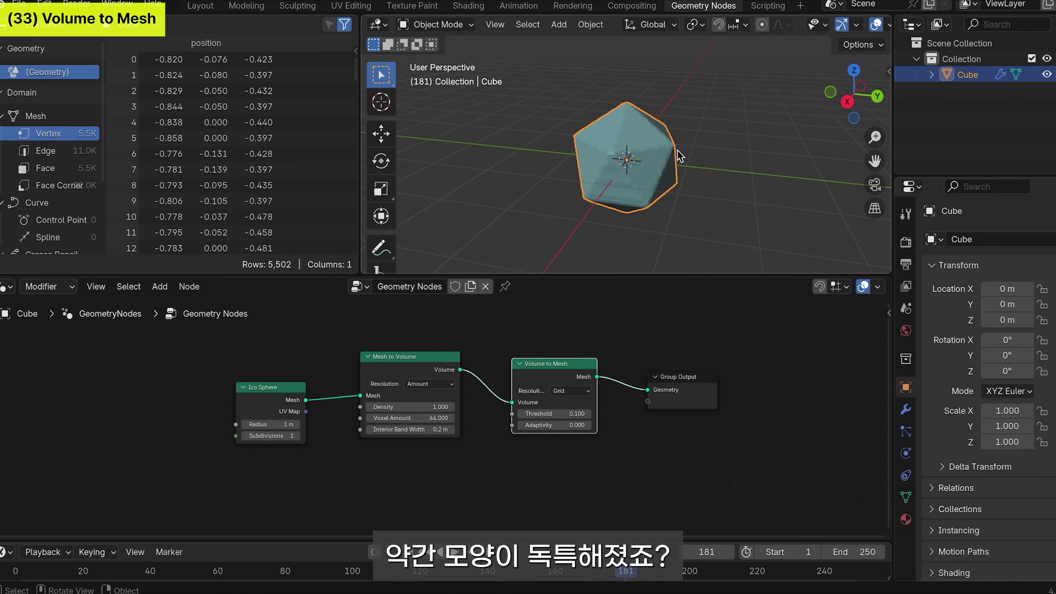
scroll(627, 179, up, 4)
middle_drag(627, 180, 642, 132)
scroll(670, 145, down, 3)
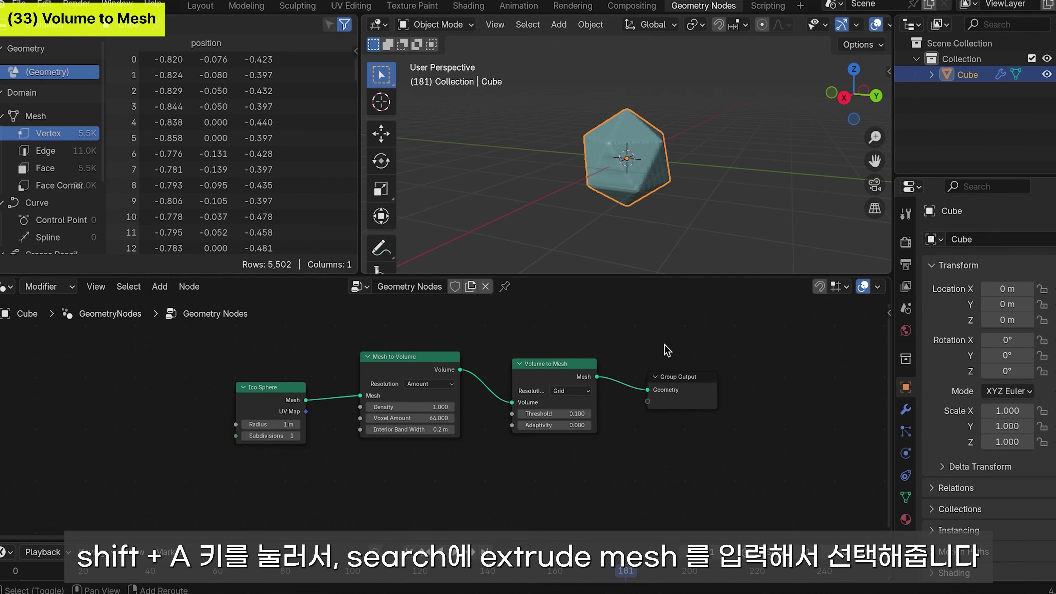
Step: Insert an Extrude Mesh node with Offset Scale 1.8 after the Ico Sphere, and set the Ico Sphere's Subdivisions to 2
key(shift+a)
text(e)
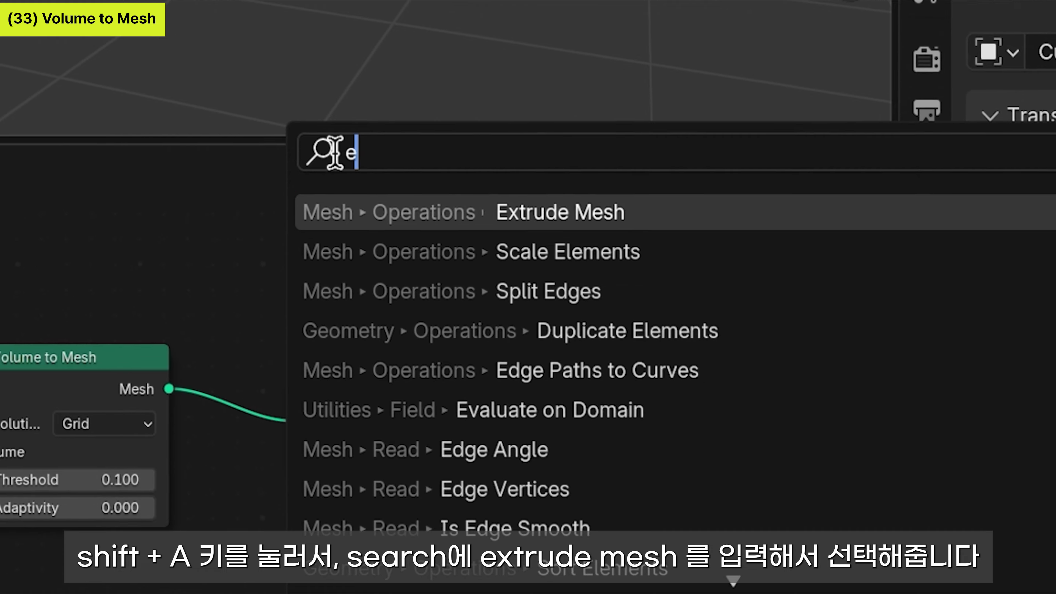
click(590, 211)
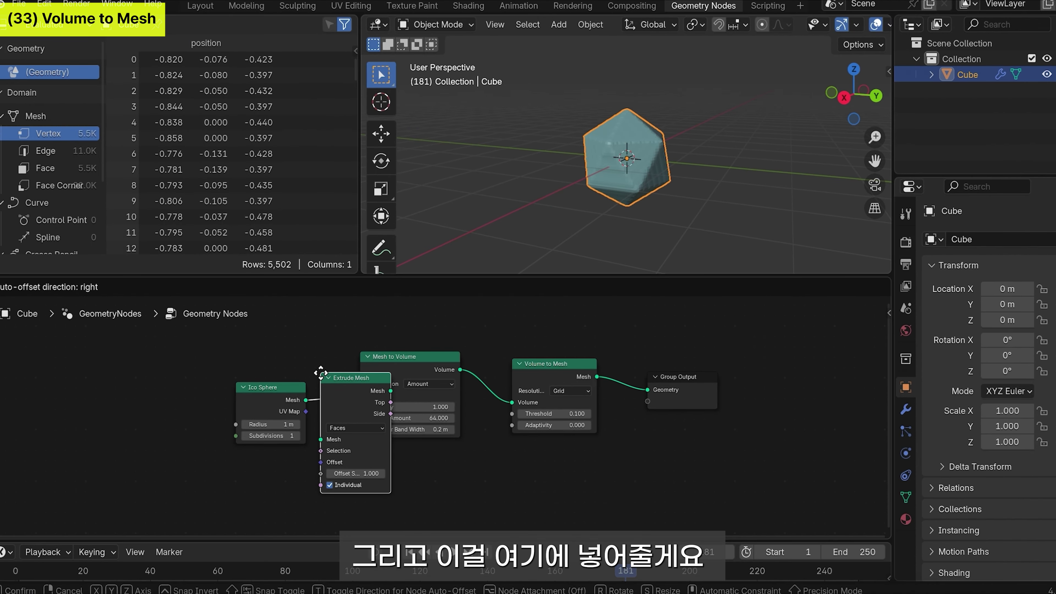
click(330, 380)
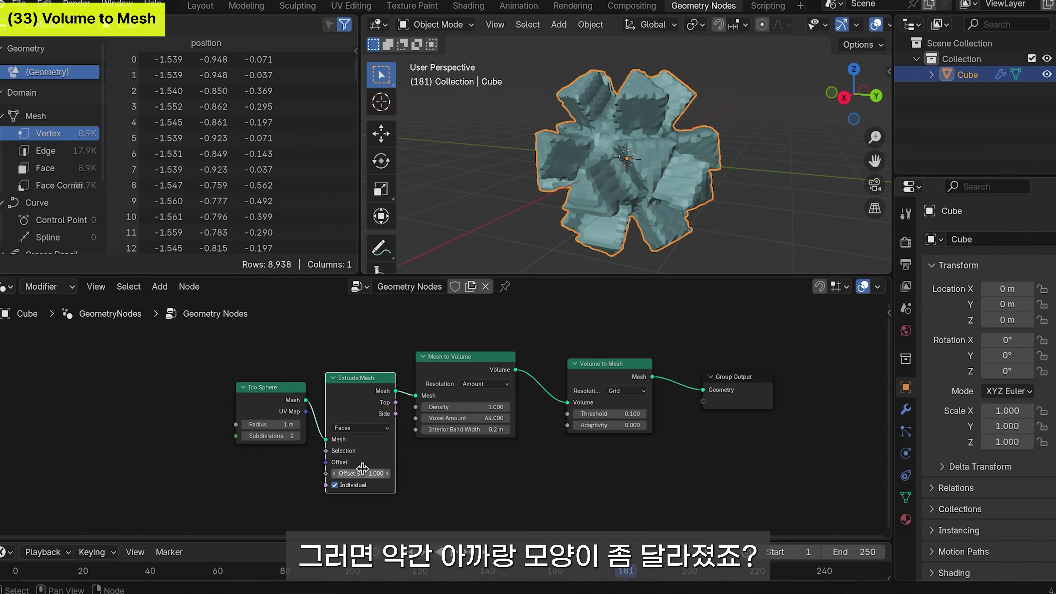
drag(358, 474, 393, 452)
drag(270, 436, 285, 436)
Step: Delete all nodes except the Group Output
drag(207, 337, 254, 329)
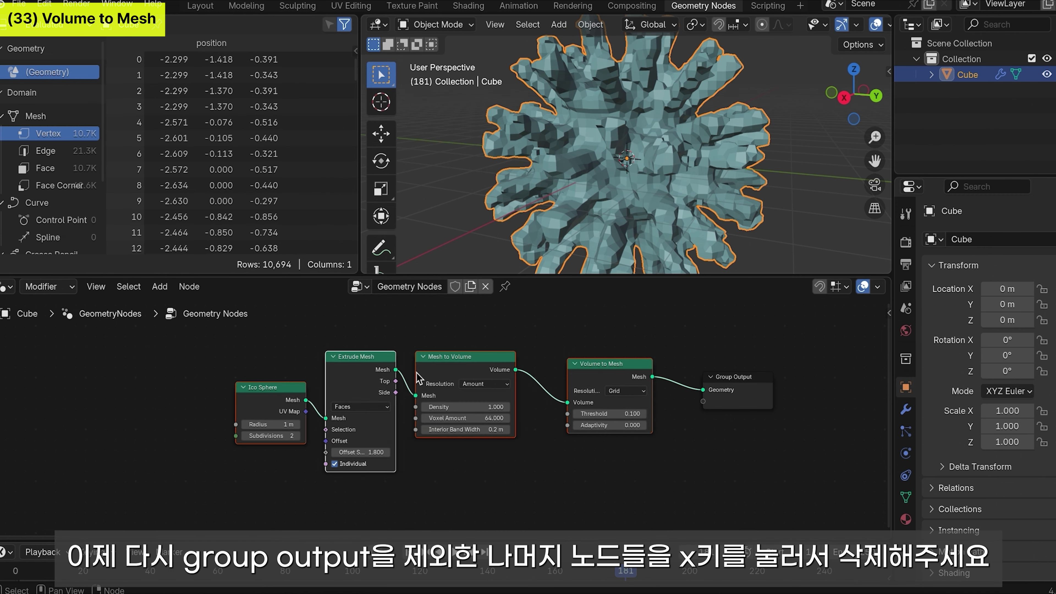
key(x)
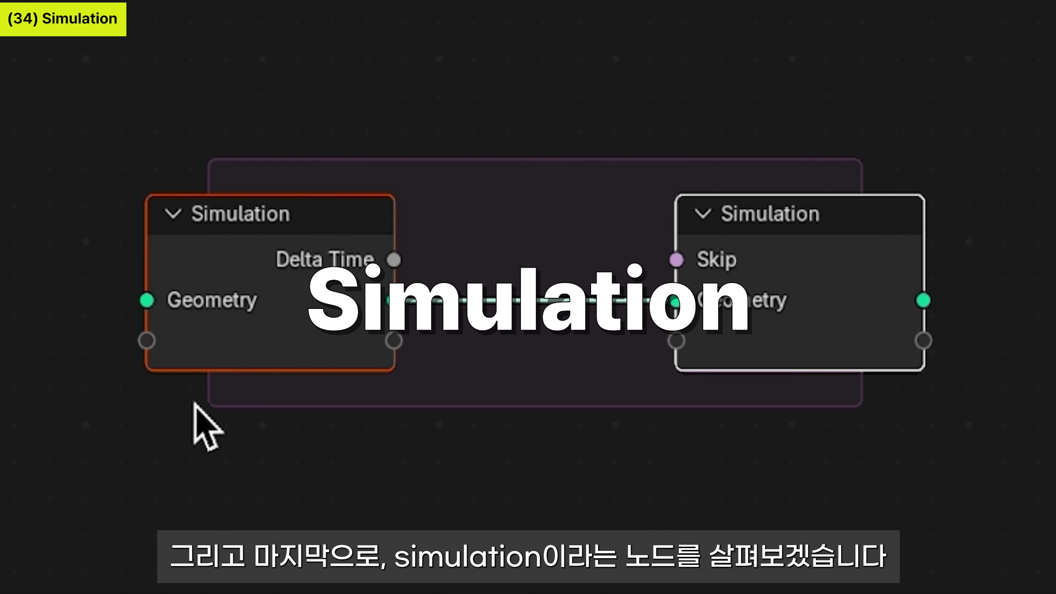
Step: Play the example simulation of the sphere made of blue particles
drag(1054, 592, 66, 134)
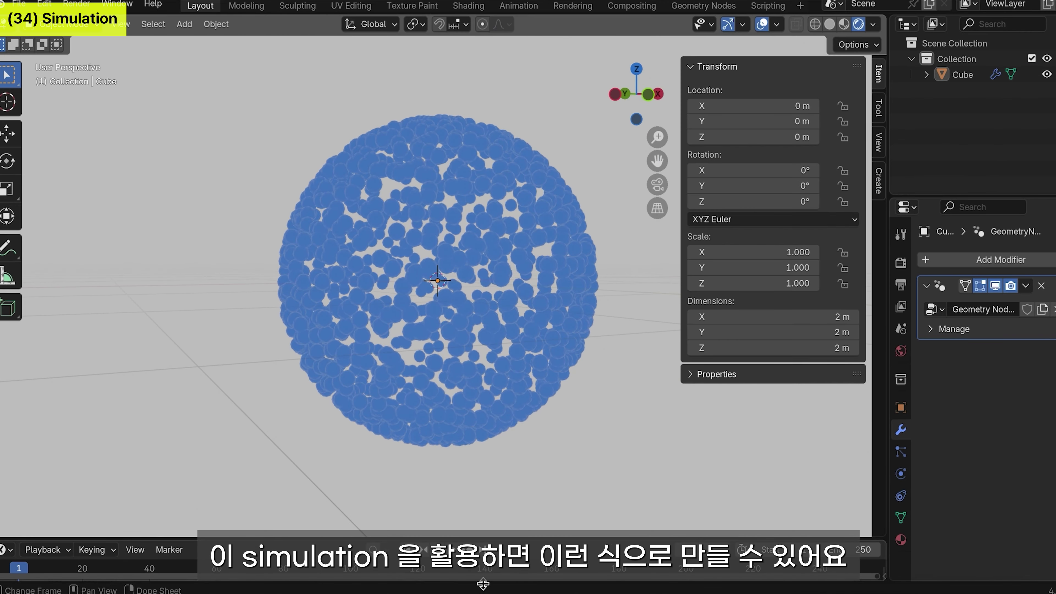
click(454, 551)
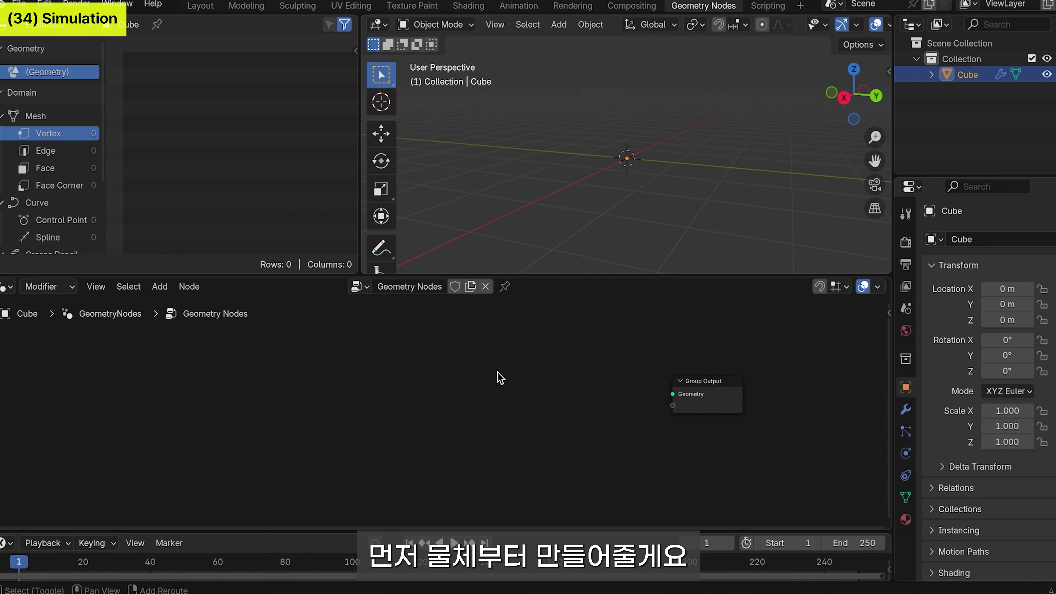
Step: Add a UV Sphere node and connect its Mesh output to the Group Output's Geometry
key(shift+a)
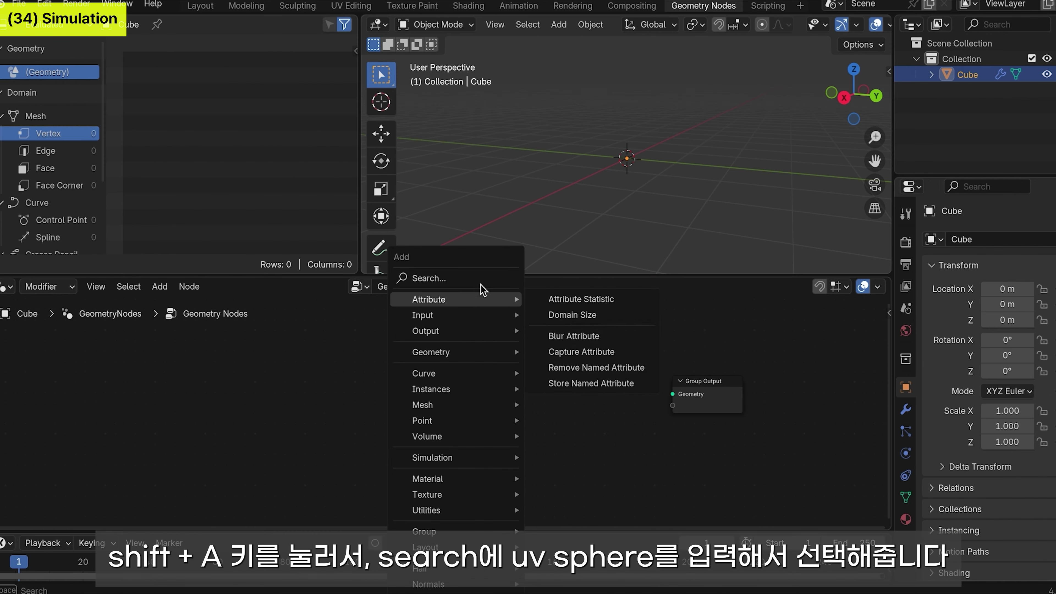
text(u)
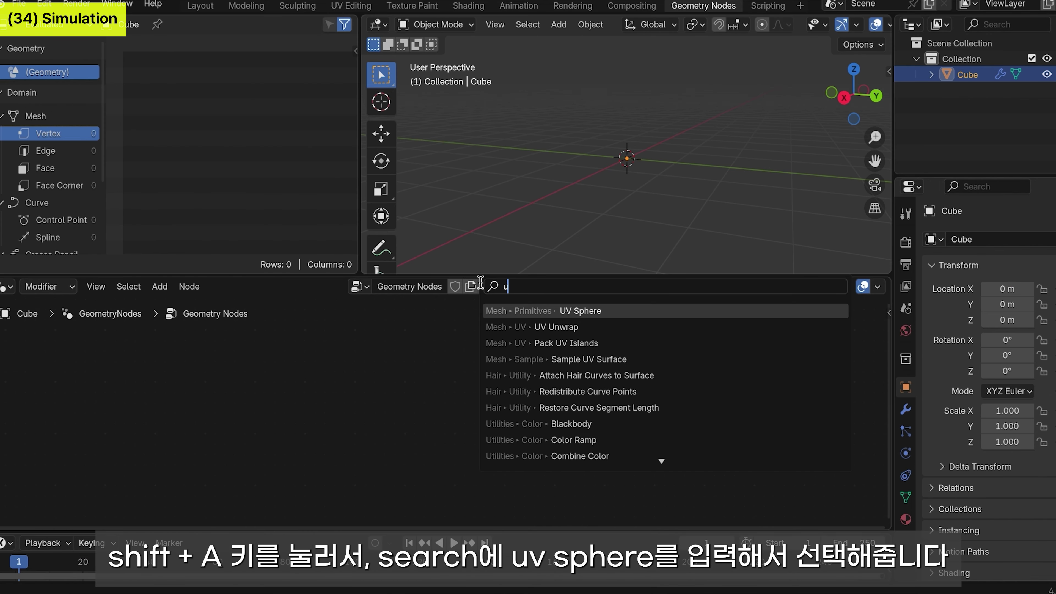
click(615, 307)
click(350, 356)
drag(419, 372, 675, 399)
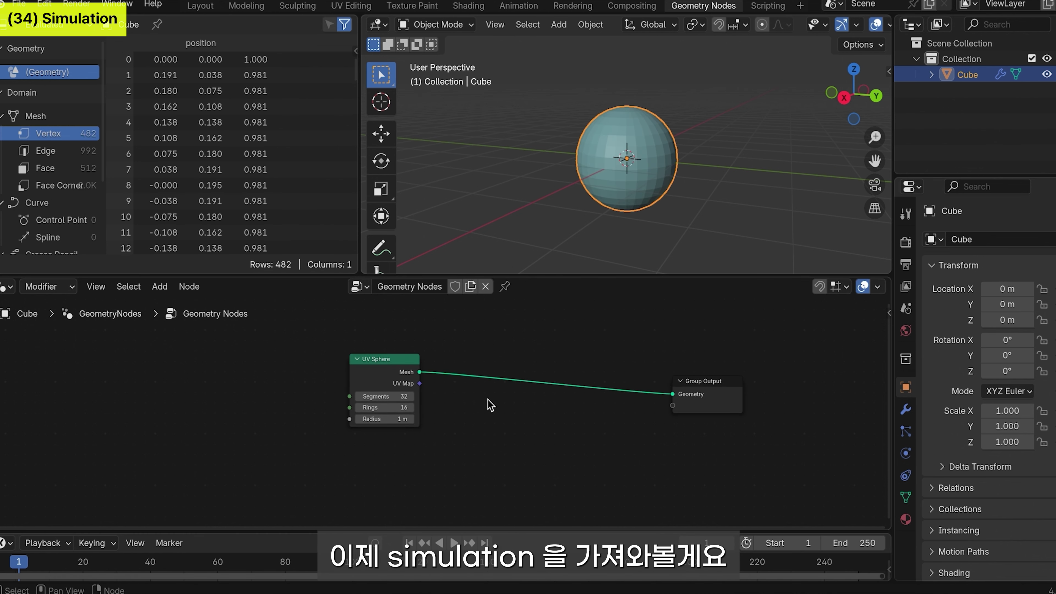
Step: Add a Simulation zone and wire it between the UV Sphere's Mesh output and the Group Output's Geometry
key(shift+a)
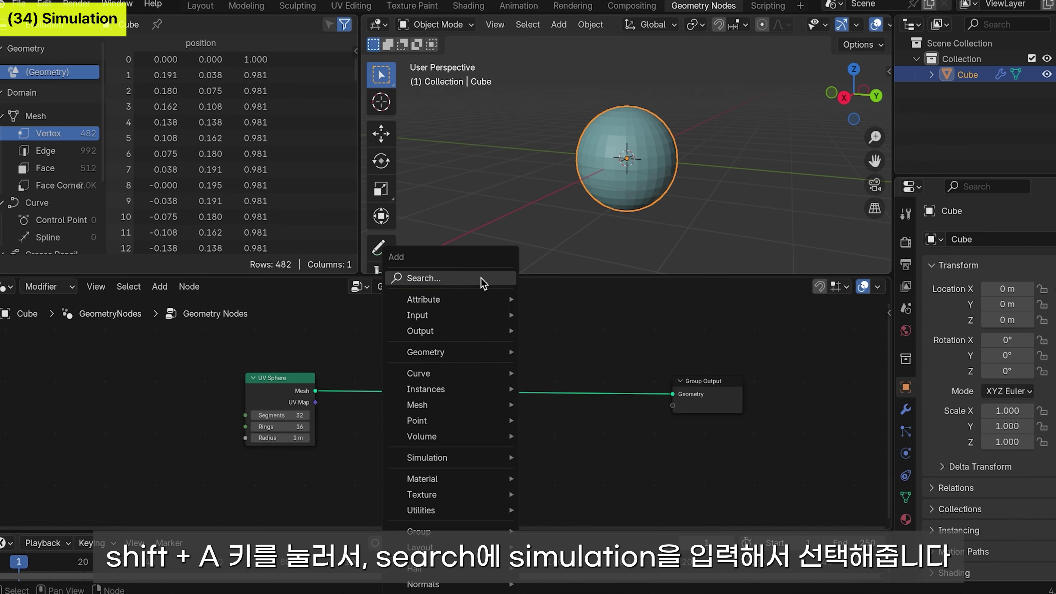
click(483, 281)
text(simul)
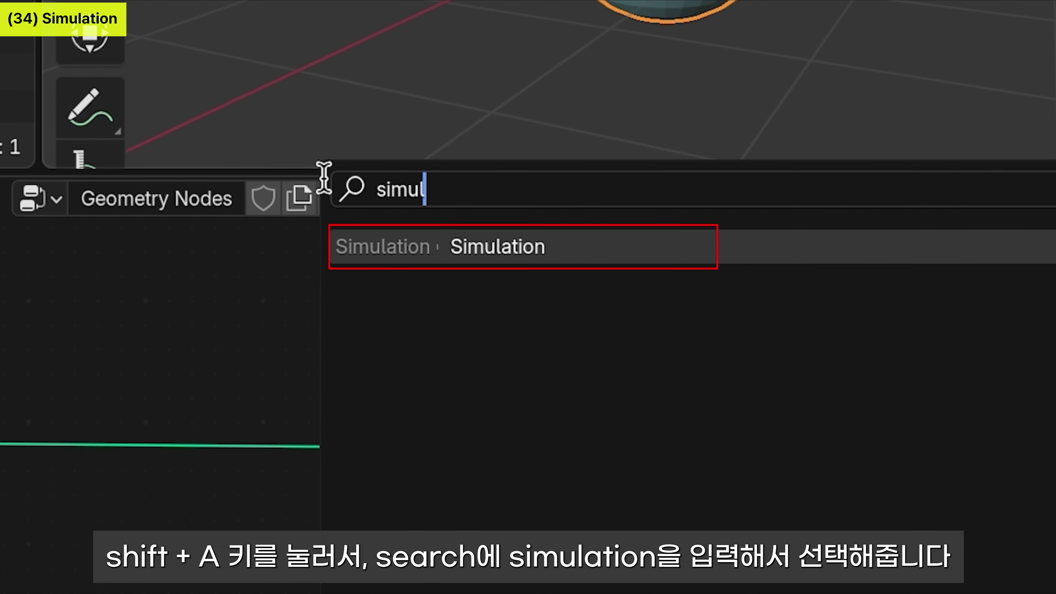
click(518, 251)
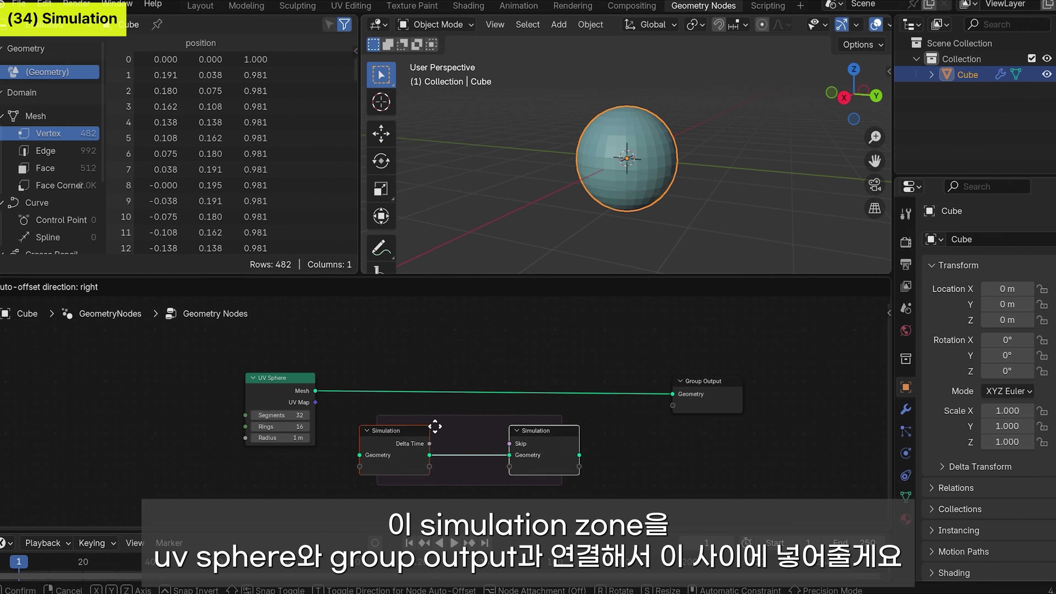
click(447, 424)
drag(315, 390, 362, 459)
drag(653, 409, 672, 394)
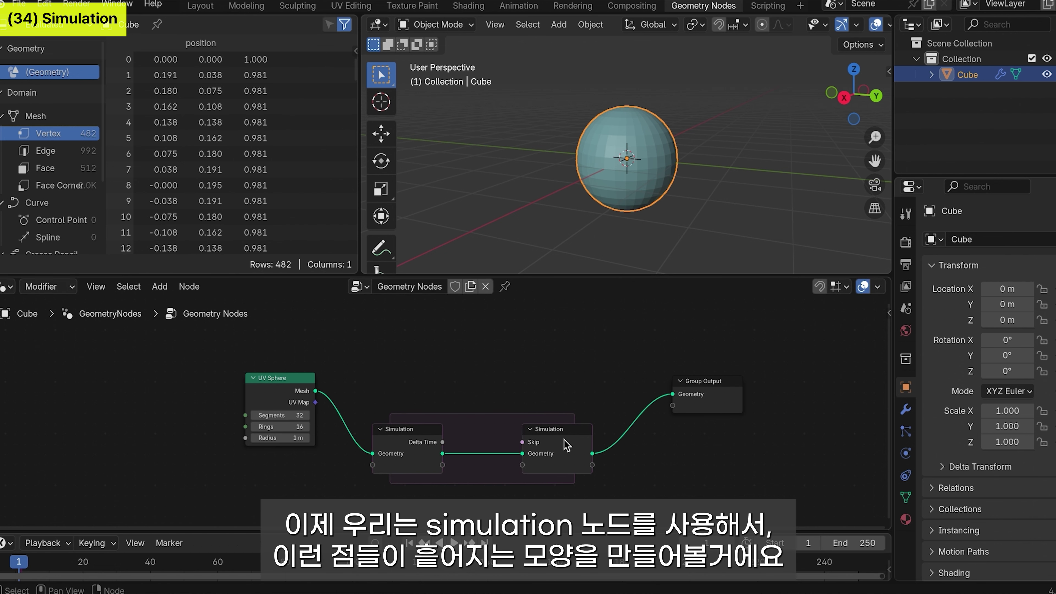
Step: Move both Simulation nodes together up into line between the UV Sphere and Group Output
drag(418, 380, 576, 462)
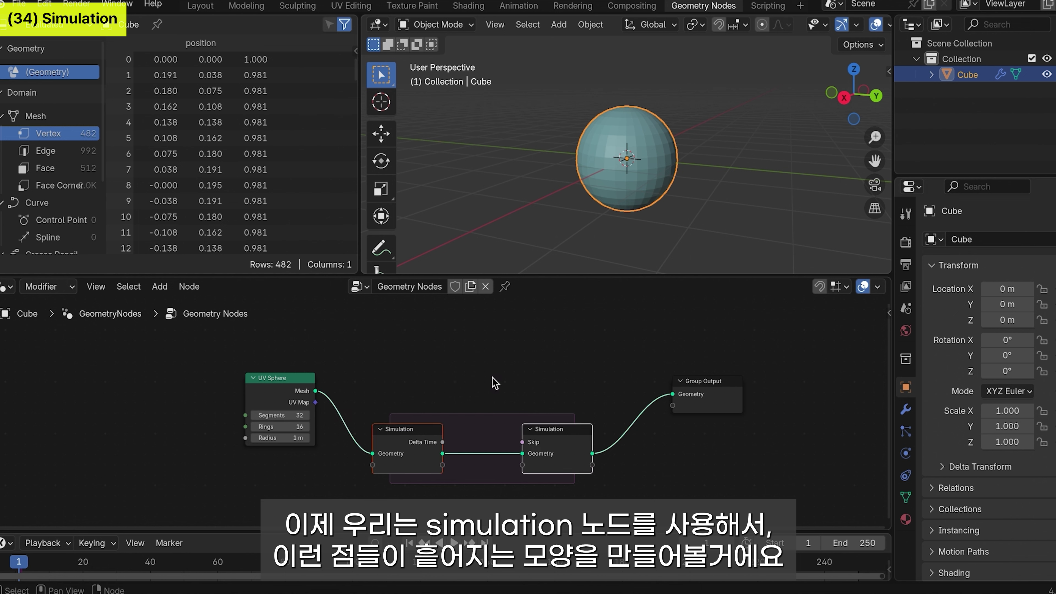
key(g)
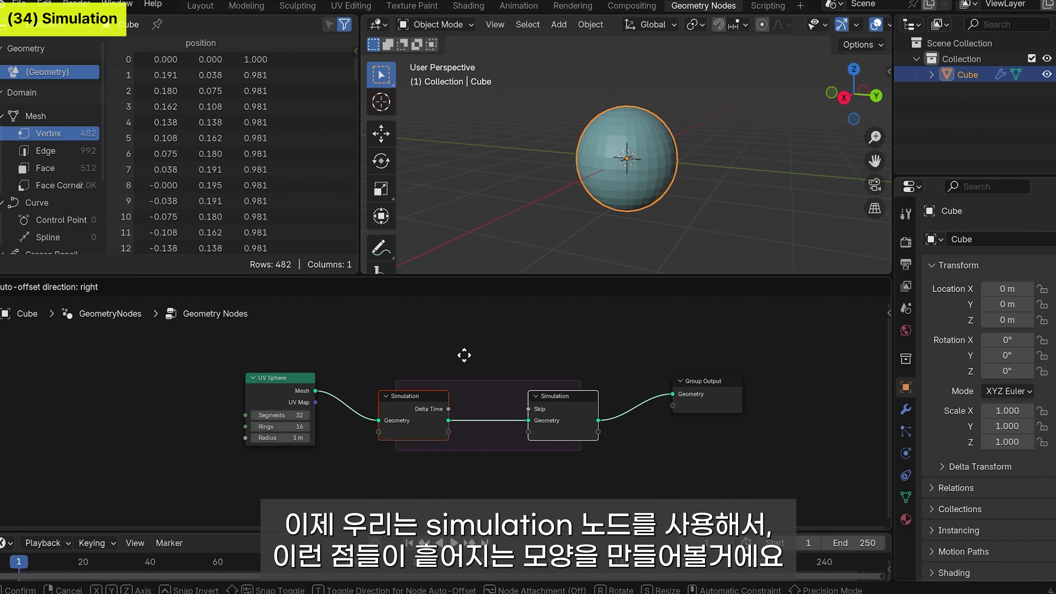
click(464, 355)
click(545, 468)
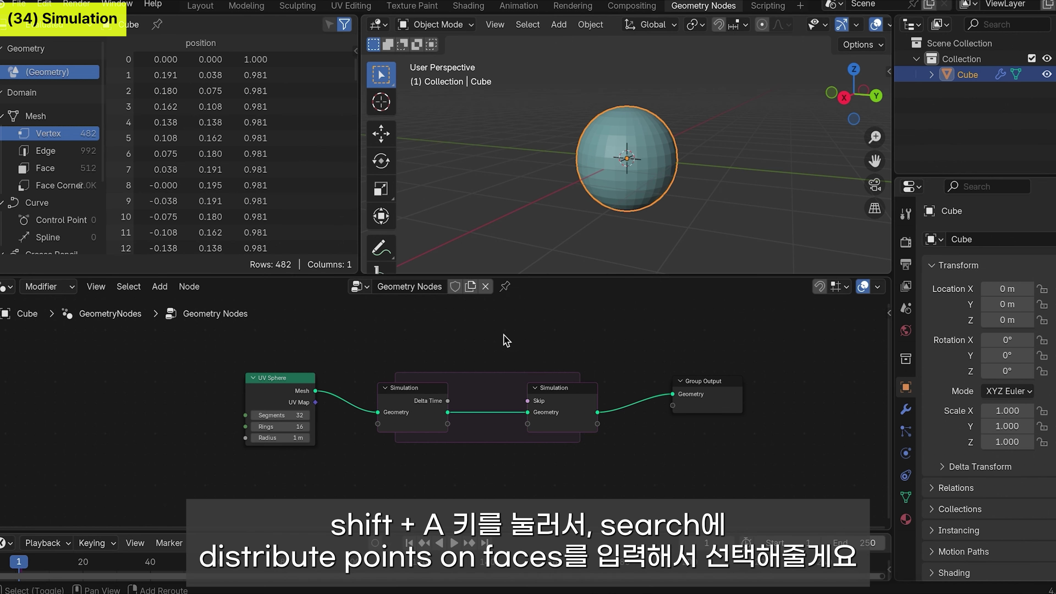
Step: Insert a Distribute Points on Faces node between the UV Sphere and the Simulation zone, and space the nodes out
key(shift+a)
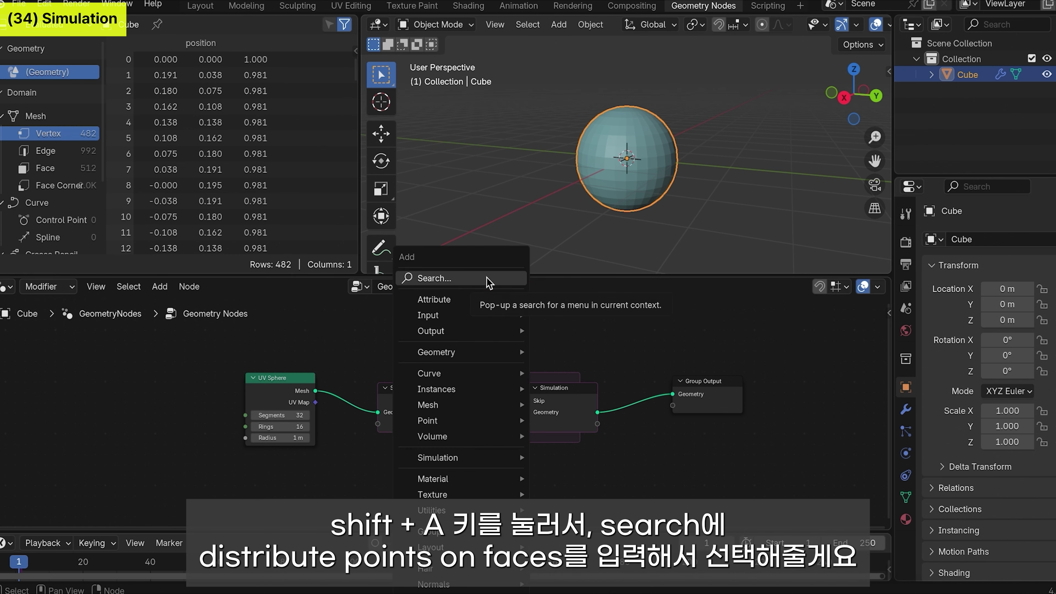
click(487, 281)
text(distri)
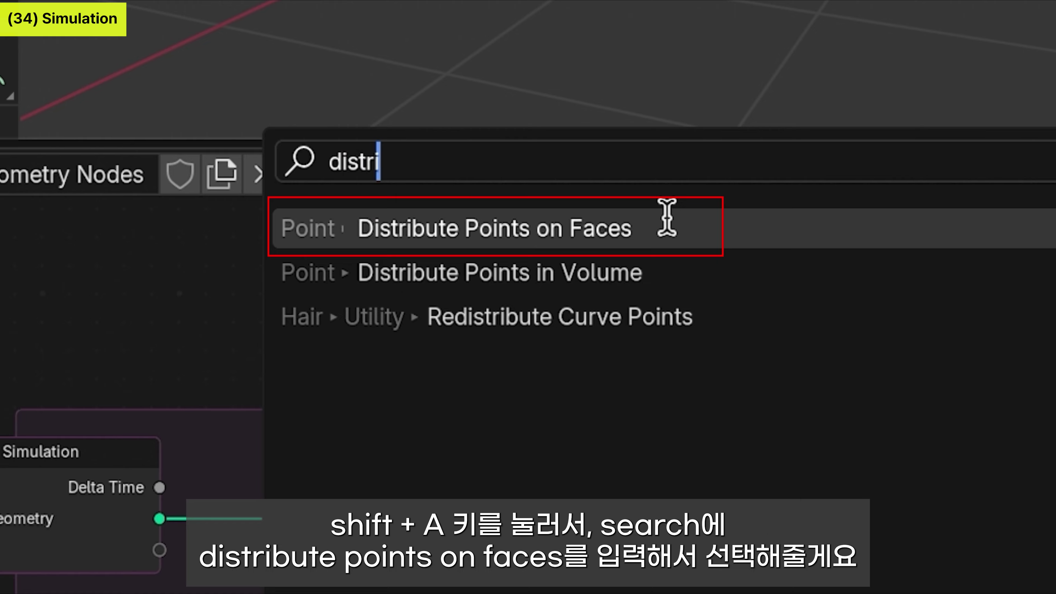
click(666, 217)
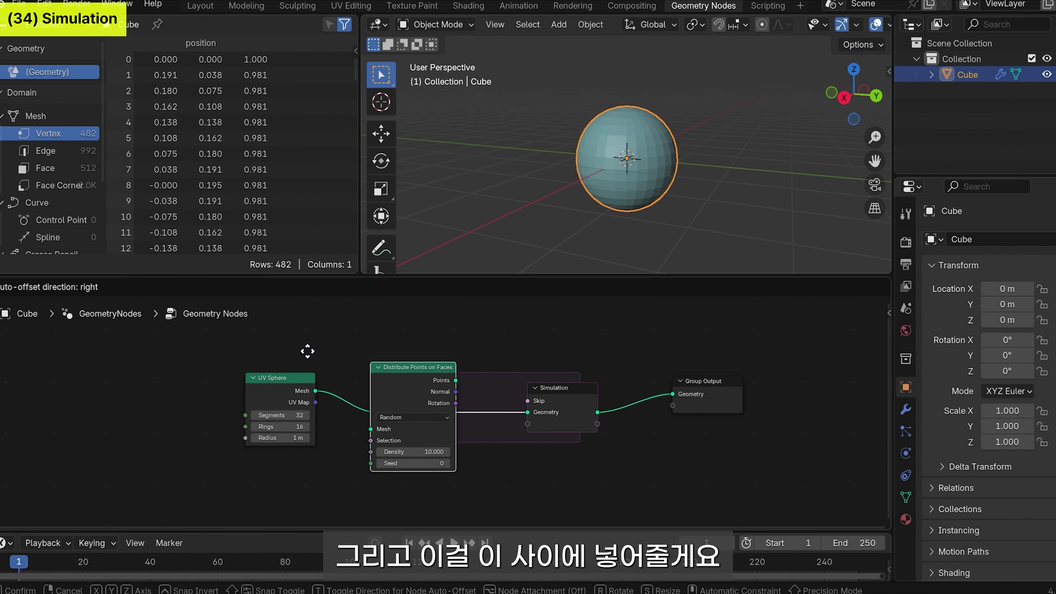
click(343, 373)
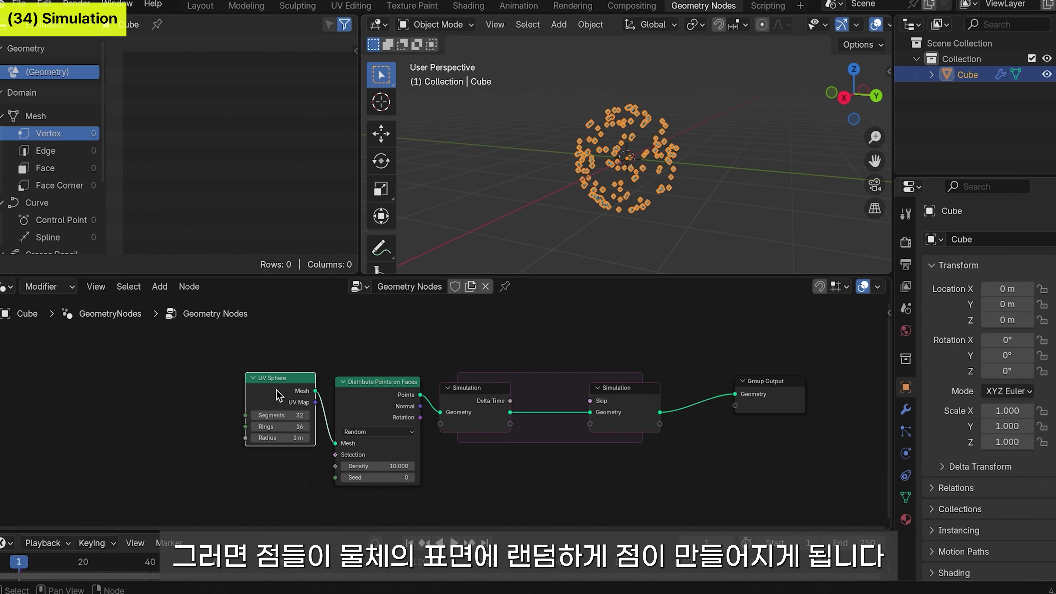
drag(375, 383, 331, 369)
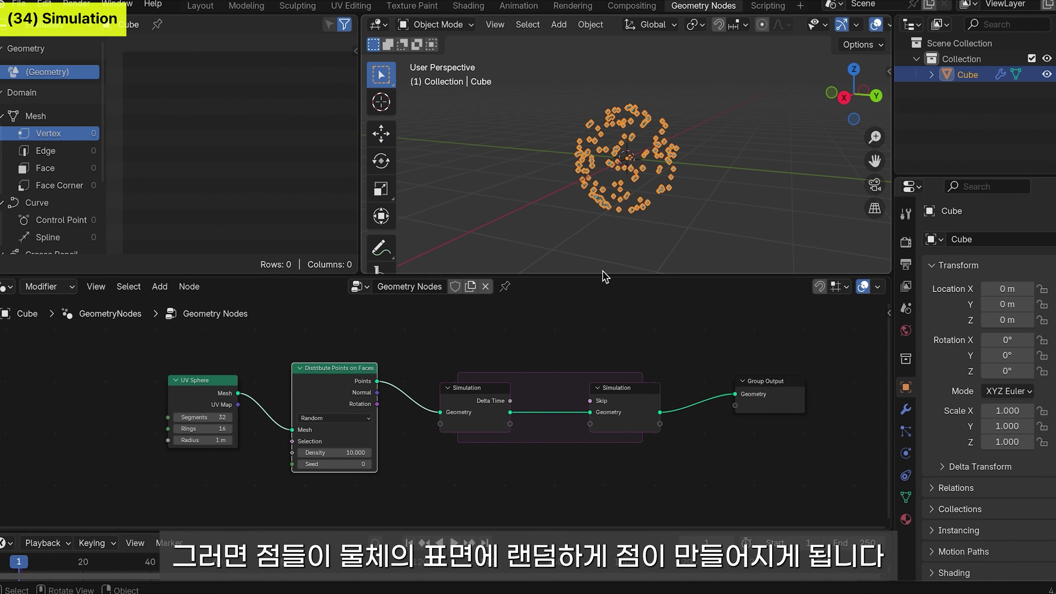
scroll(551, 210, up, 4)
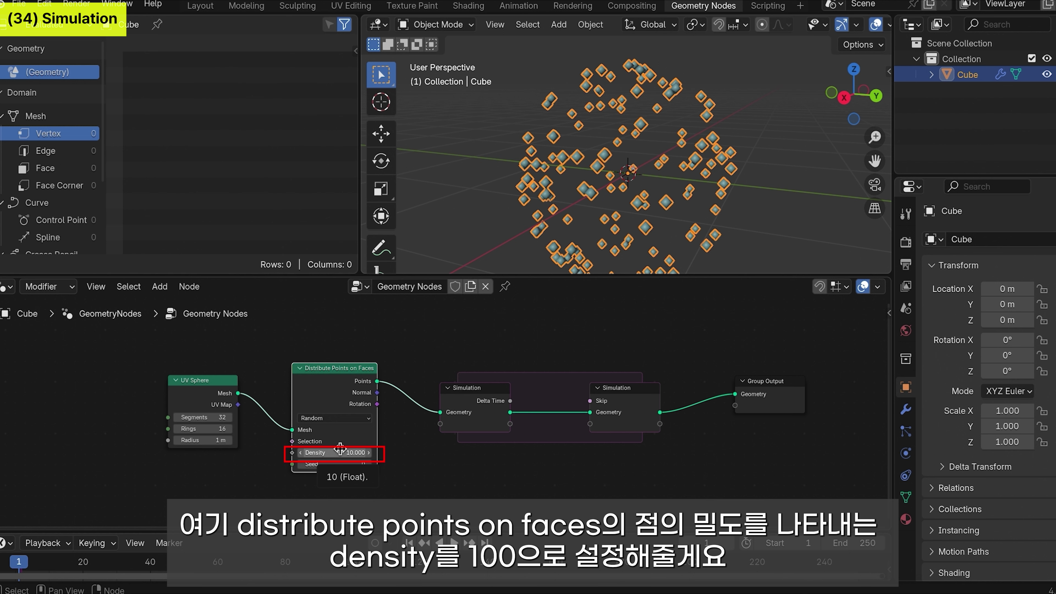
Step: Set the Density of the Distribute Points on Faces node to 100
click(359, 452)
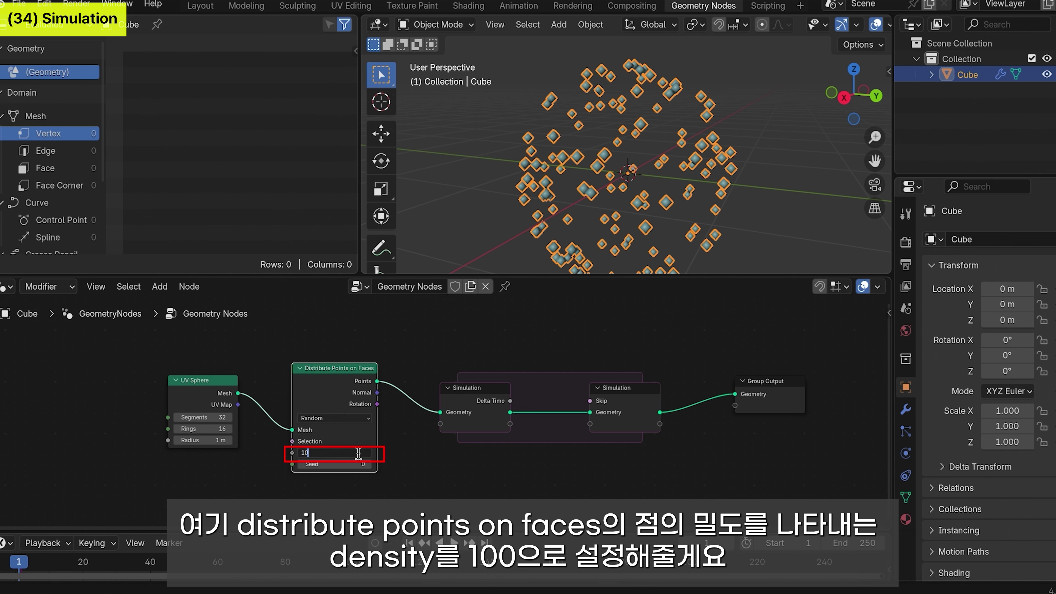
text(100)
key(Return)
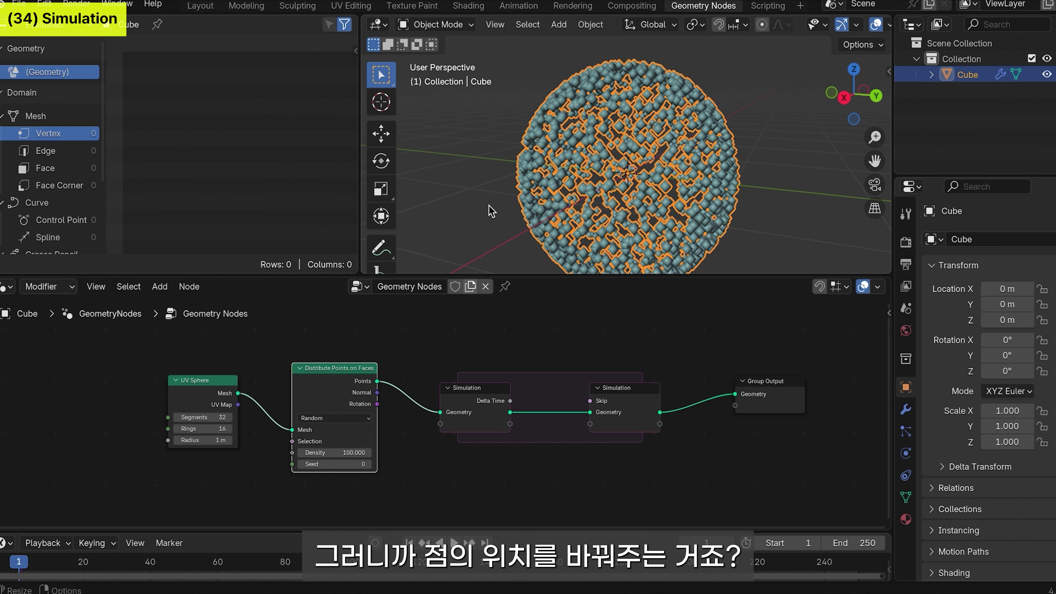
scroll(640, 174, down, 1)
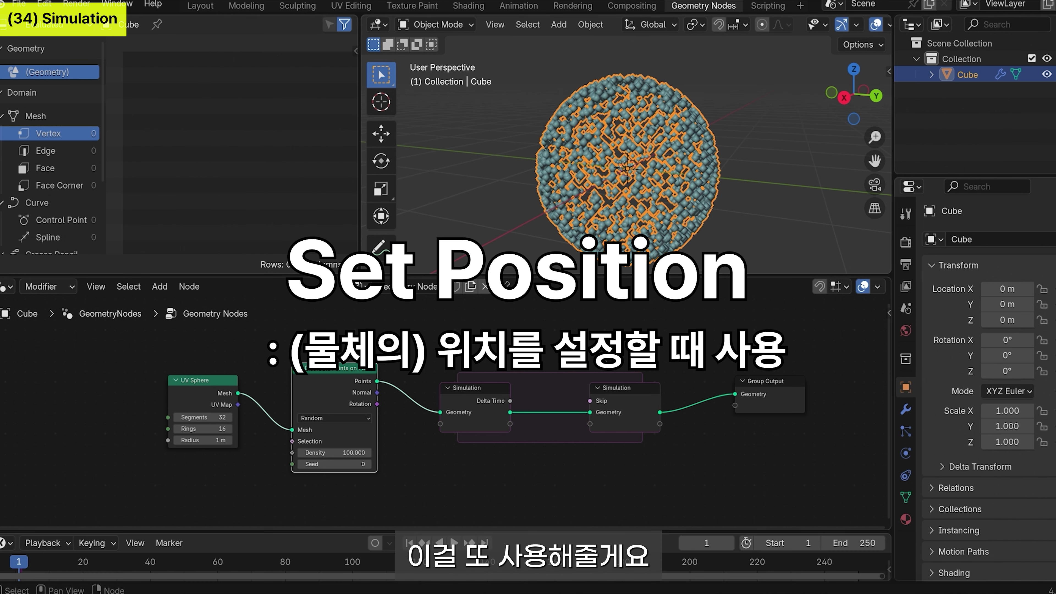
Step: Insert a Set Position node inside the Simulation zone between its two nodes, and preview the animation
key(shift+a)
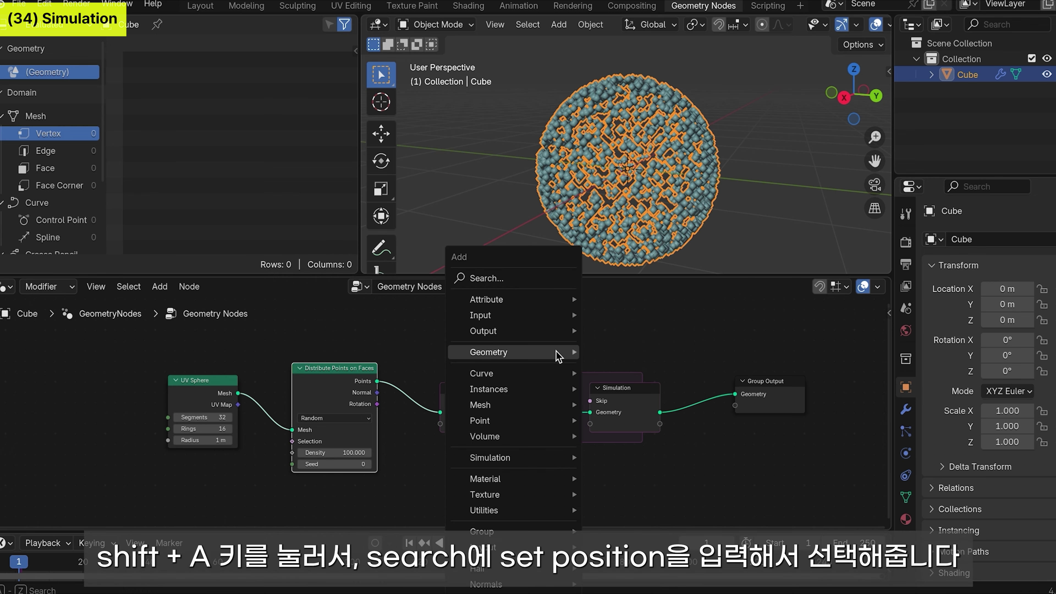
click(536, 286)
text(set po)
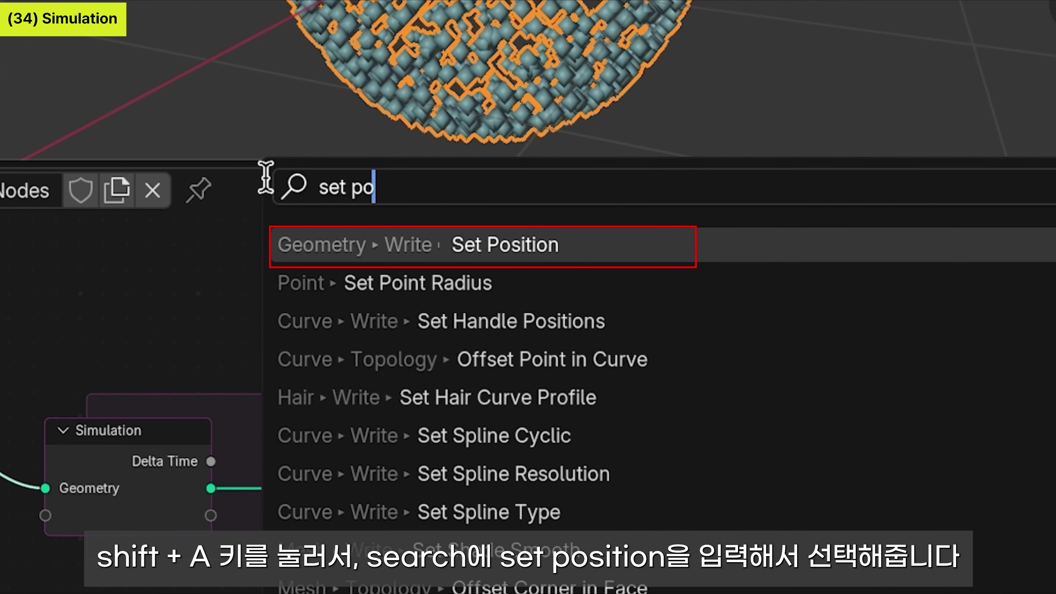
click(538, 243)
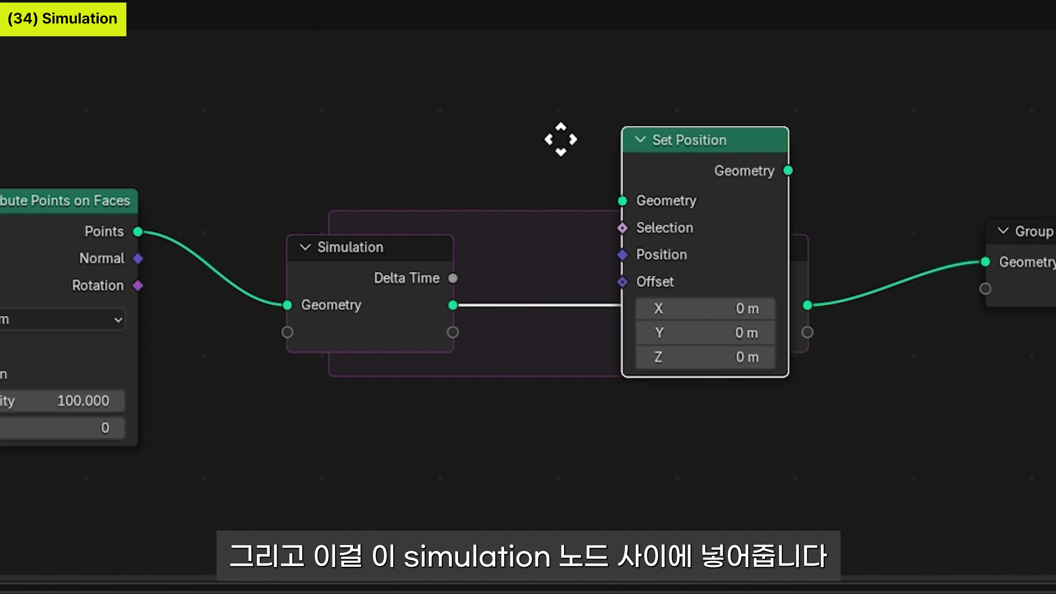
click(443, 200)
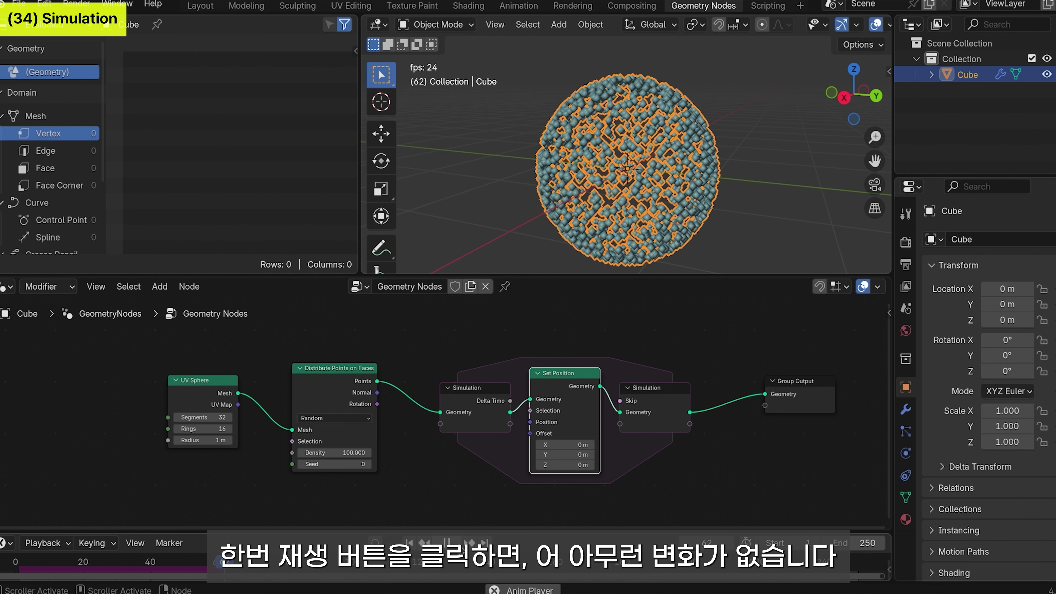
key(Escape)
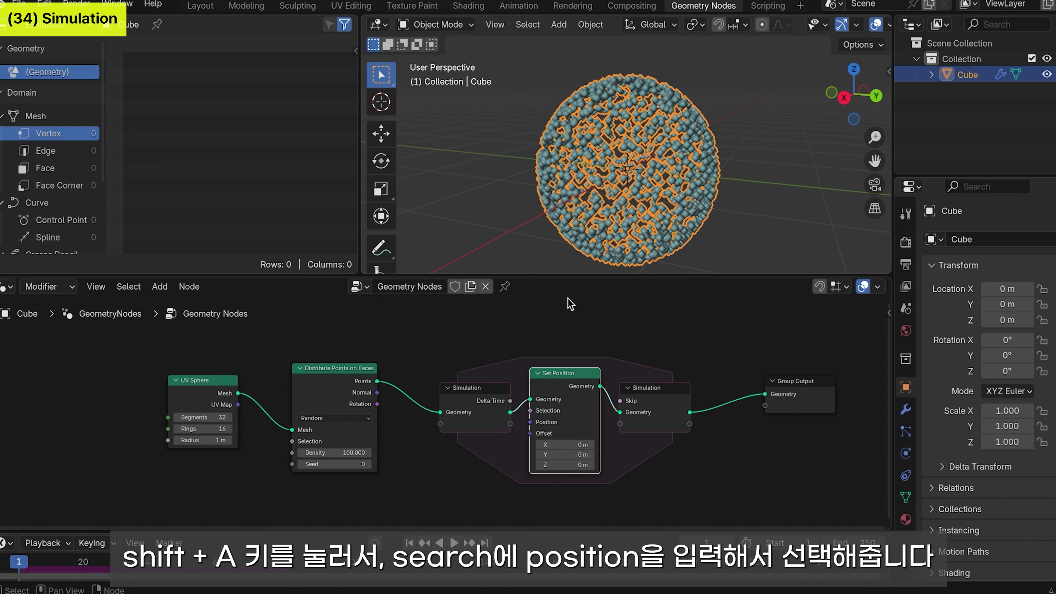
Step: Add a Position node, connect it to Set Position's Offset, and play the animation
key(shift+a)
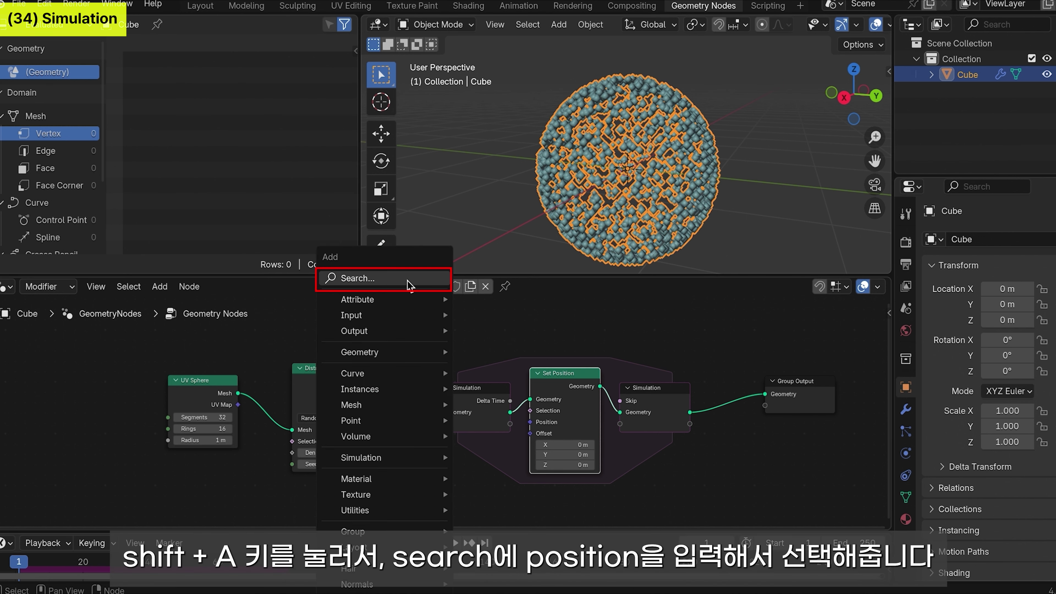
click(409, 287)
text(positi)
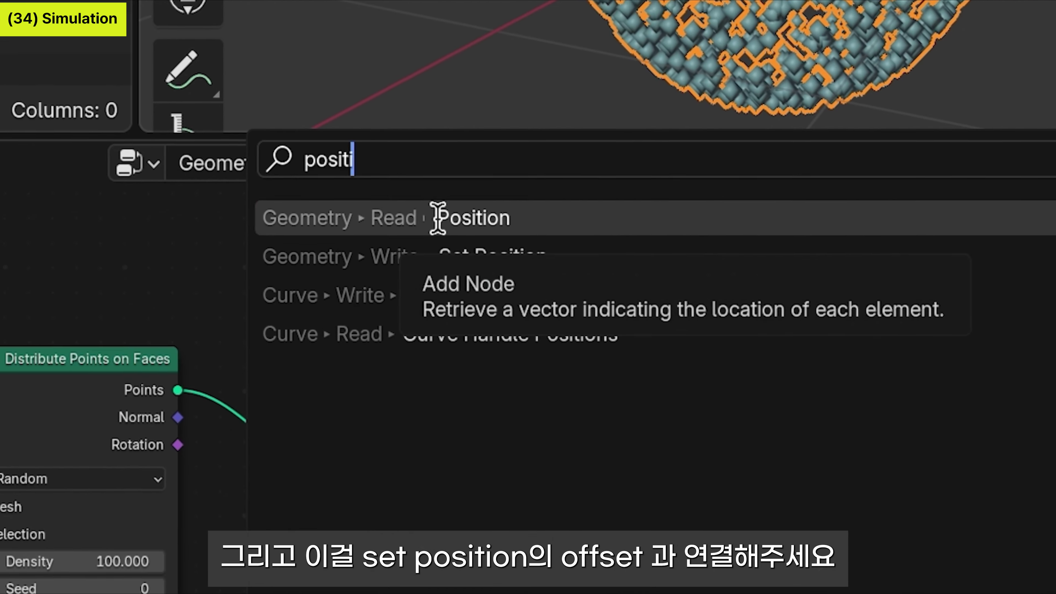
click(473, 286)
click(380, 355)
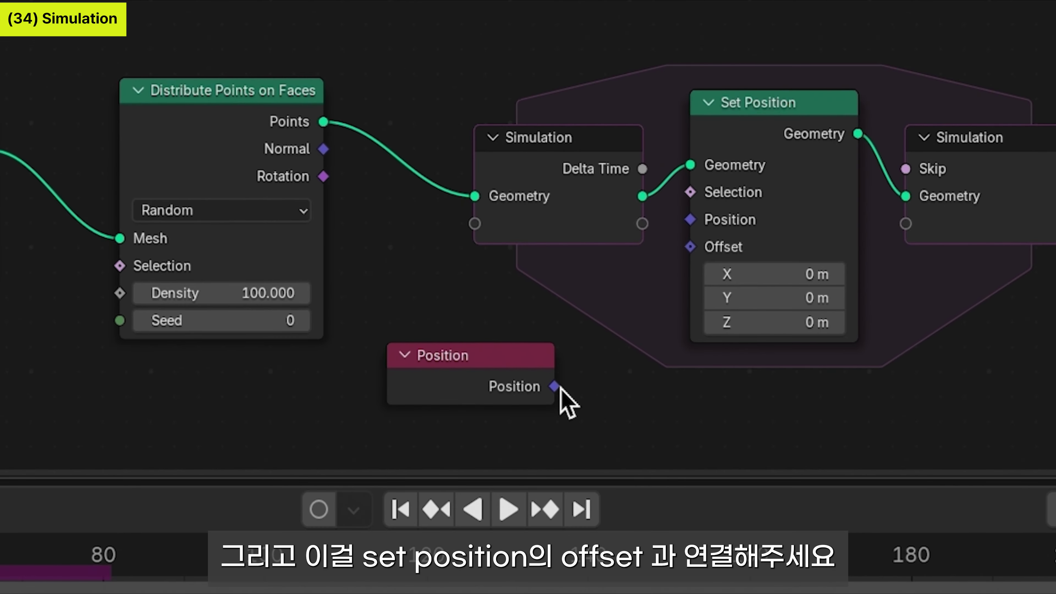
drag(548, 400, 683, 261)
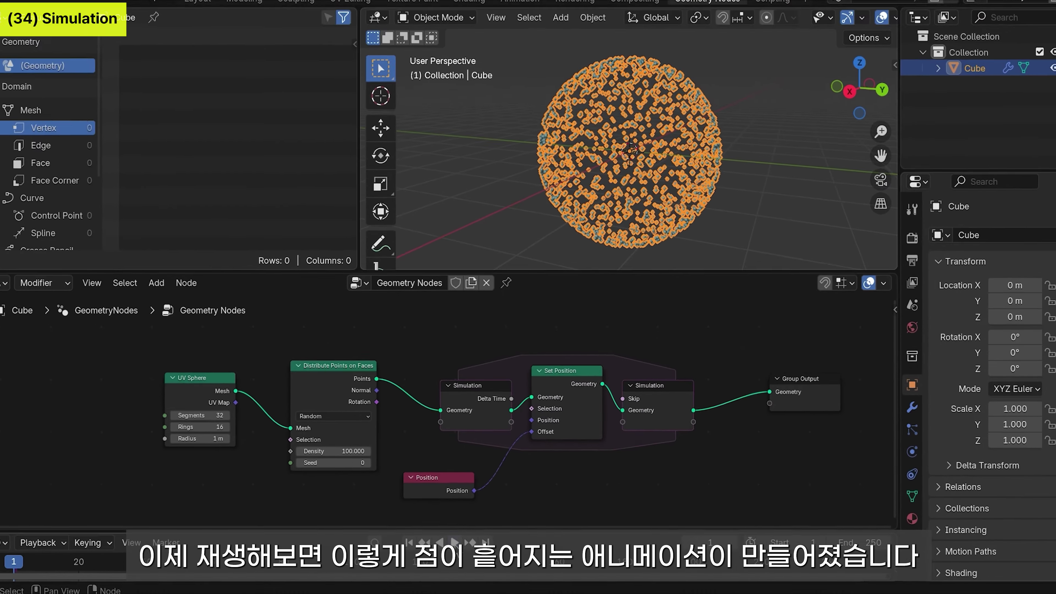
click(509, 510)
click(509, 510)
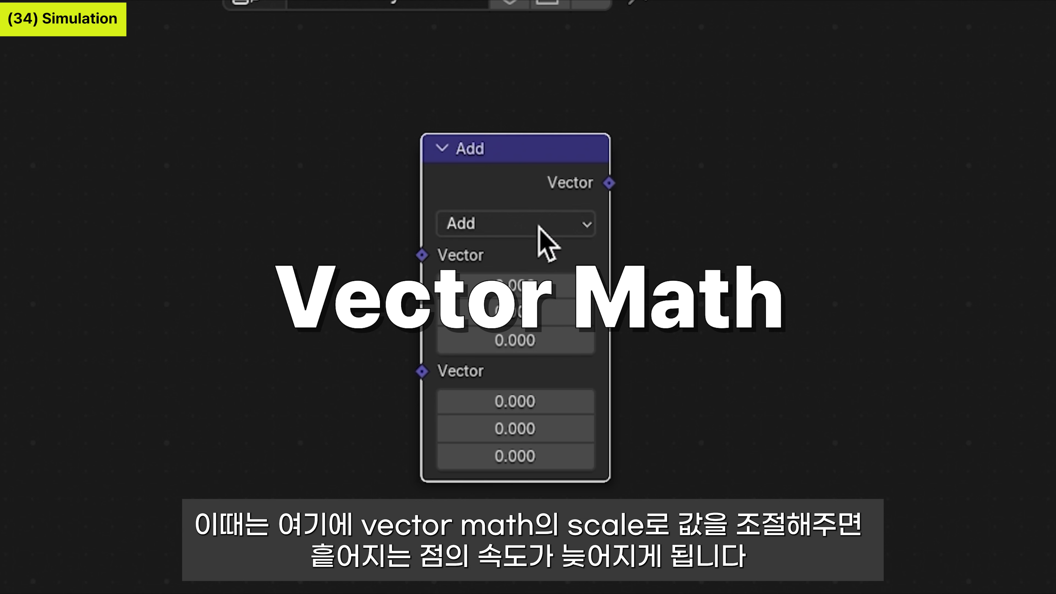
Step: Examine the Vector Math operations and read the Scale formula in the Blender 4.3 Manual
click(538, 226)
click(551, 593)
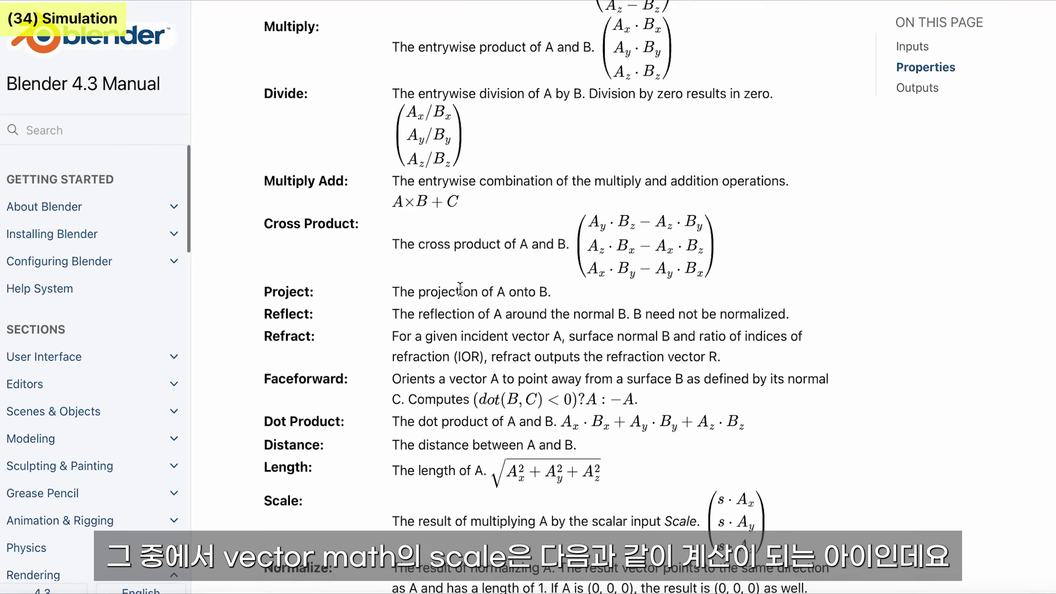
mouse_move(274, 361)
mouse_down()
mouse_move(591, 349)
mouse_move(784, 389)
mouse_up()
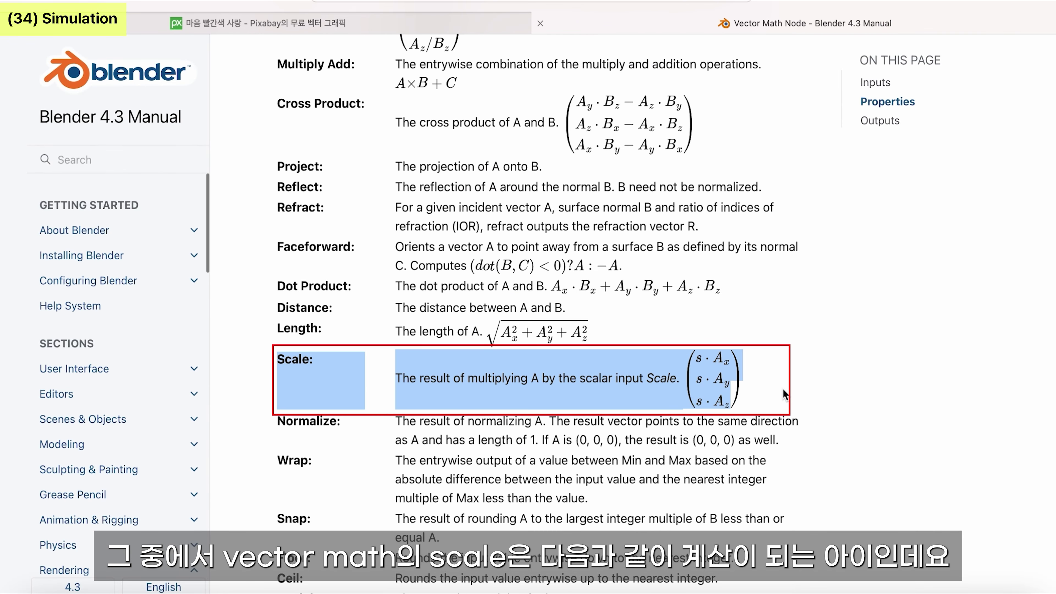
click(333, 330)
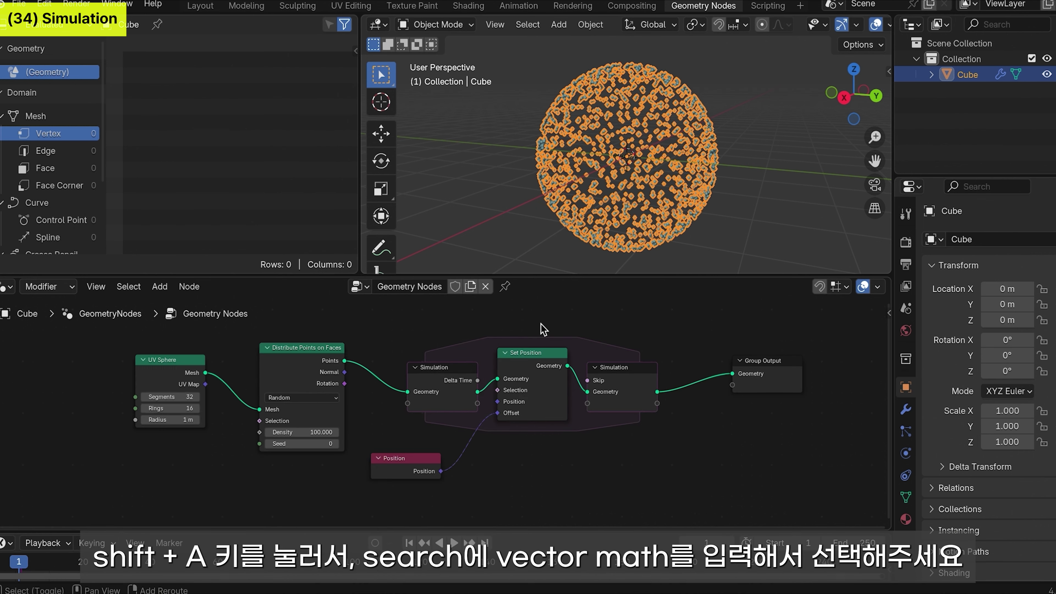
Step: Insert a Vector Math node between Position and Set Position's Offset, and set its operation to Scale
key(shift+a)
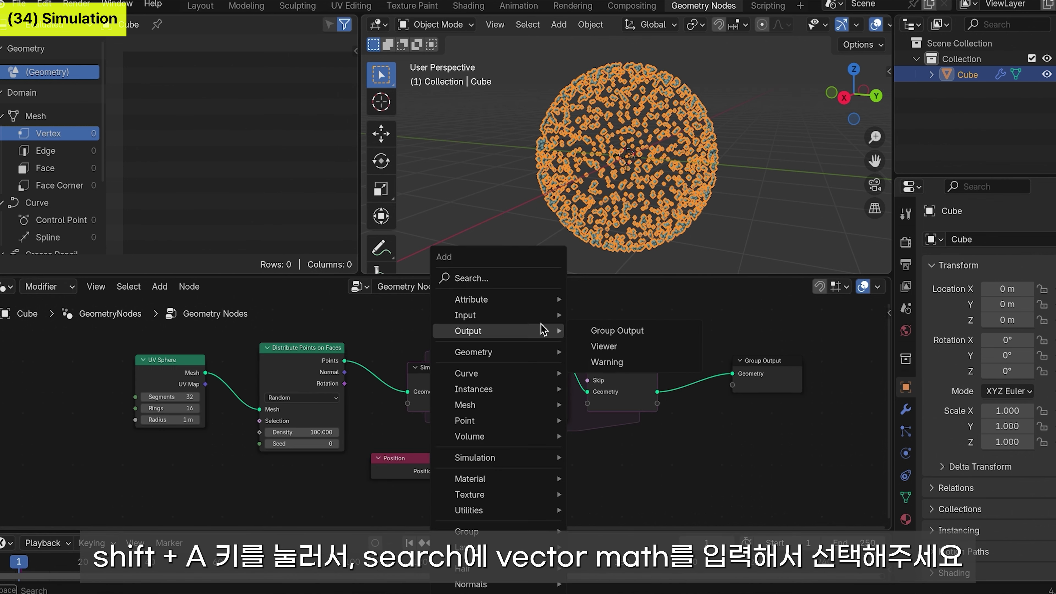
click(517, 276)
text(vector)
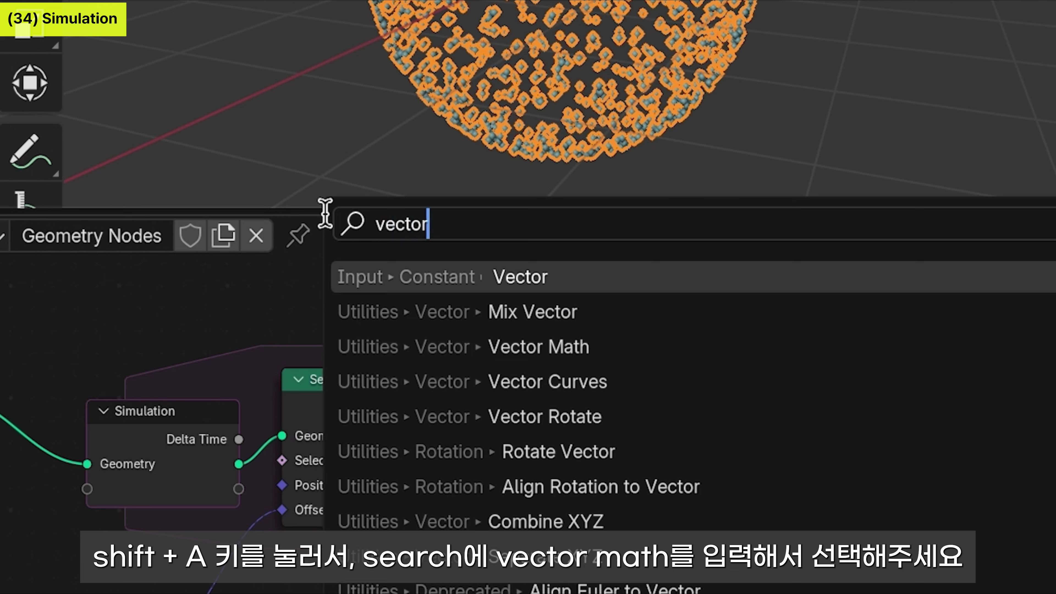
text( m)
key(Return)
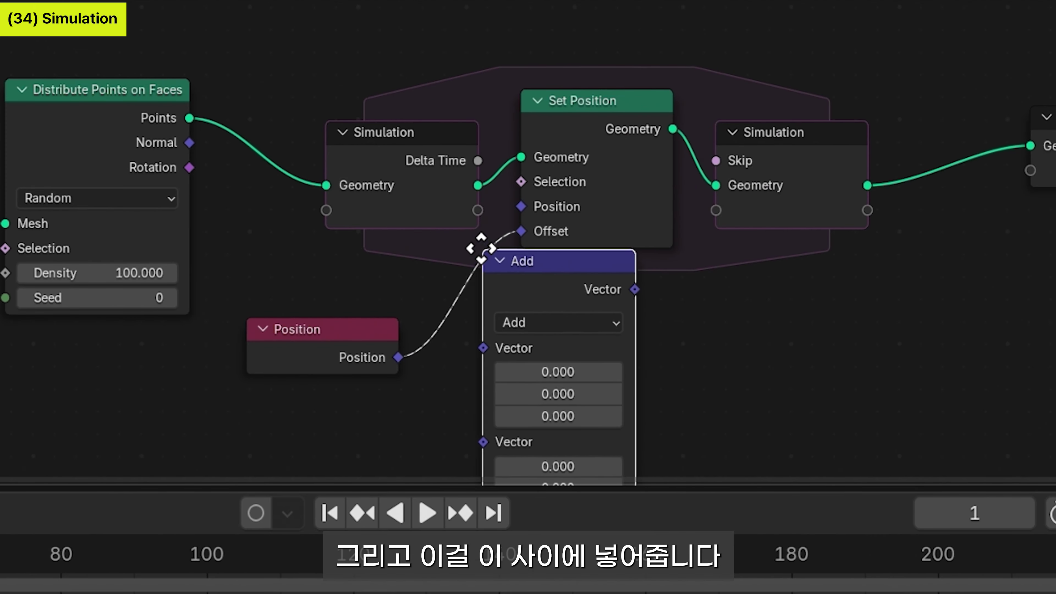
click(451, 258)
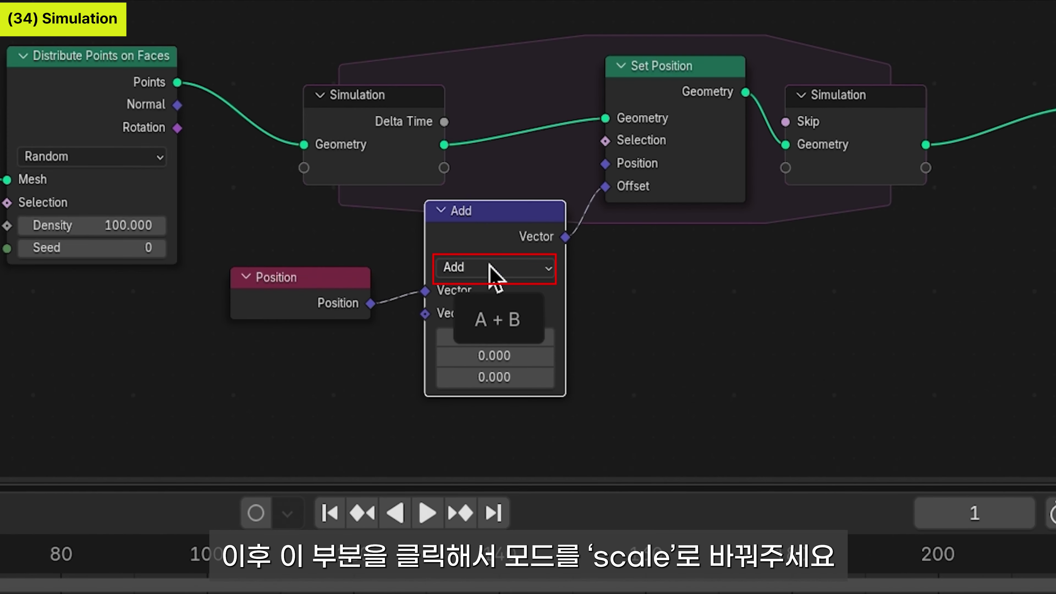
click(489, 267)
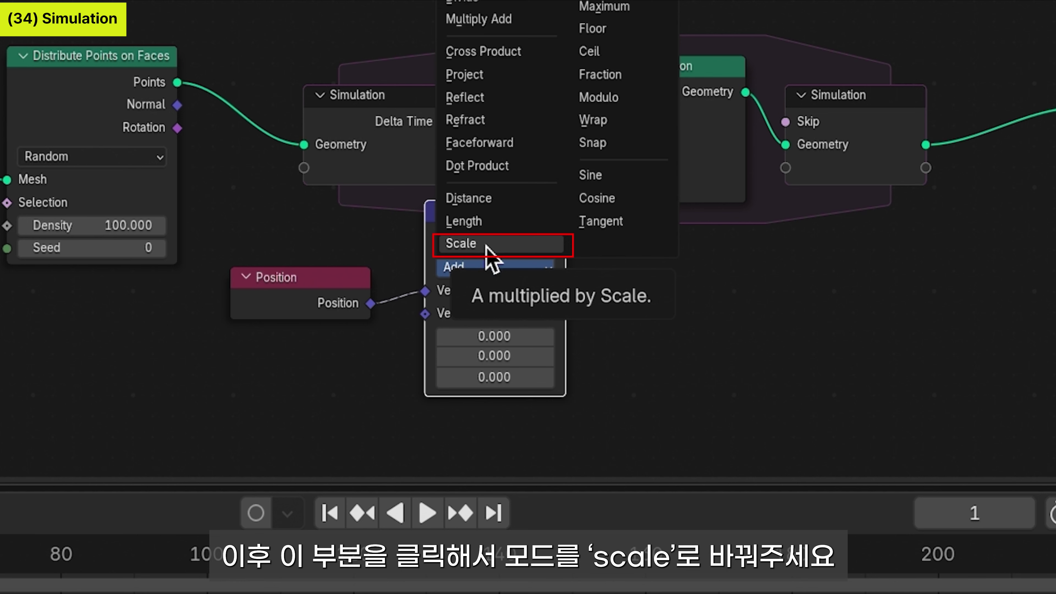
click(489, 250)
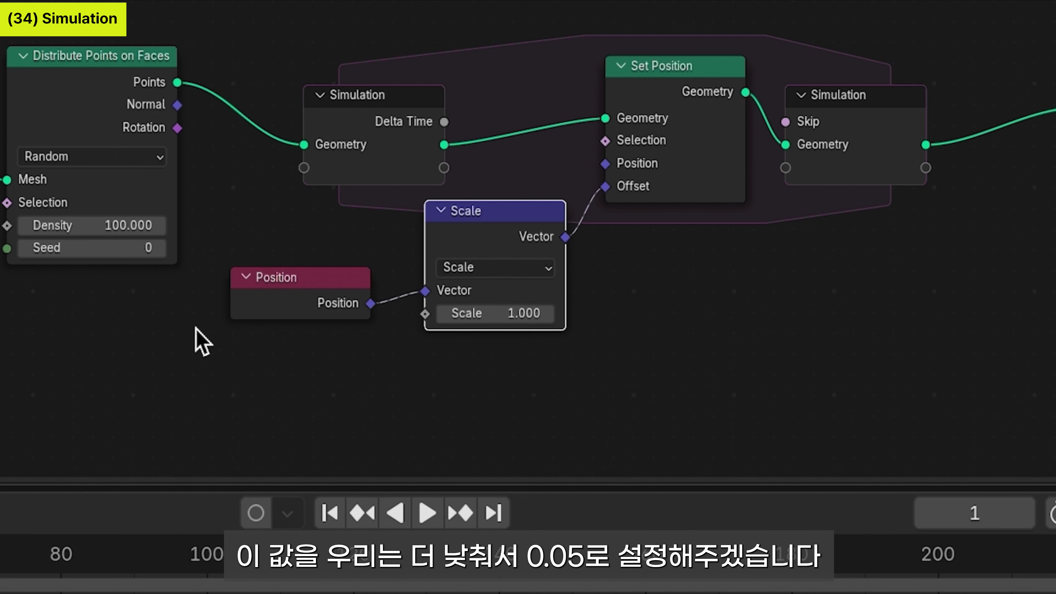
Step: Set the Scale value of the Vector Math node to 0.05 and play the animation
click(540, 313)
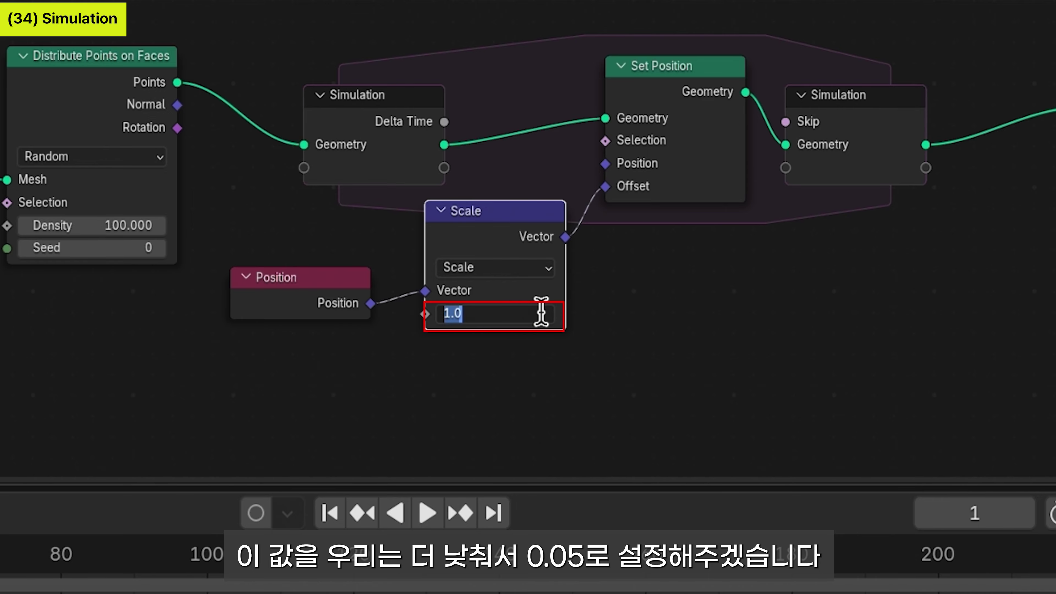
text(0.05)
key(Return)
click(427, 513)
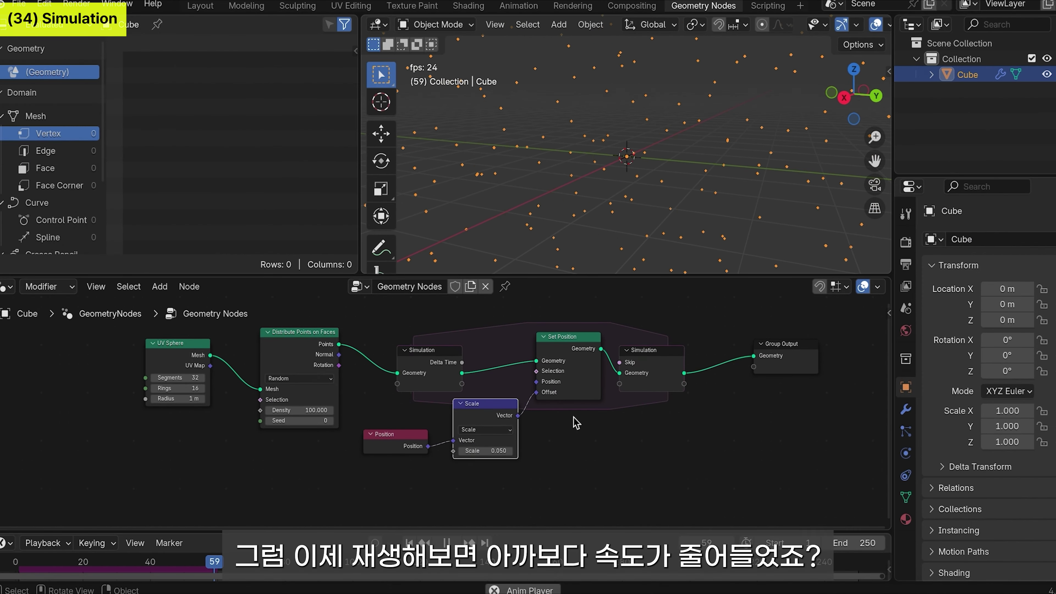
Step: Replay the simulation from the first frame several times to examine how the points scatter from the sphere
click(412, 542)
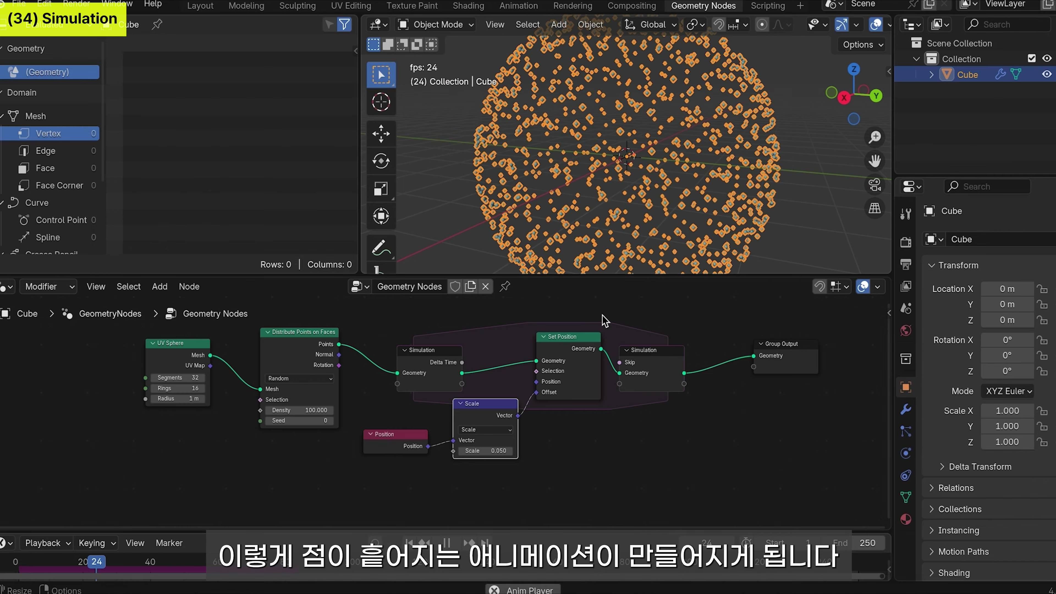
click(412, 543)
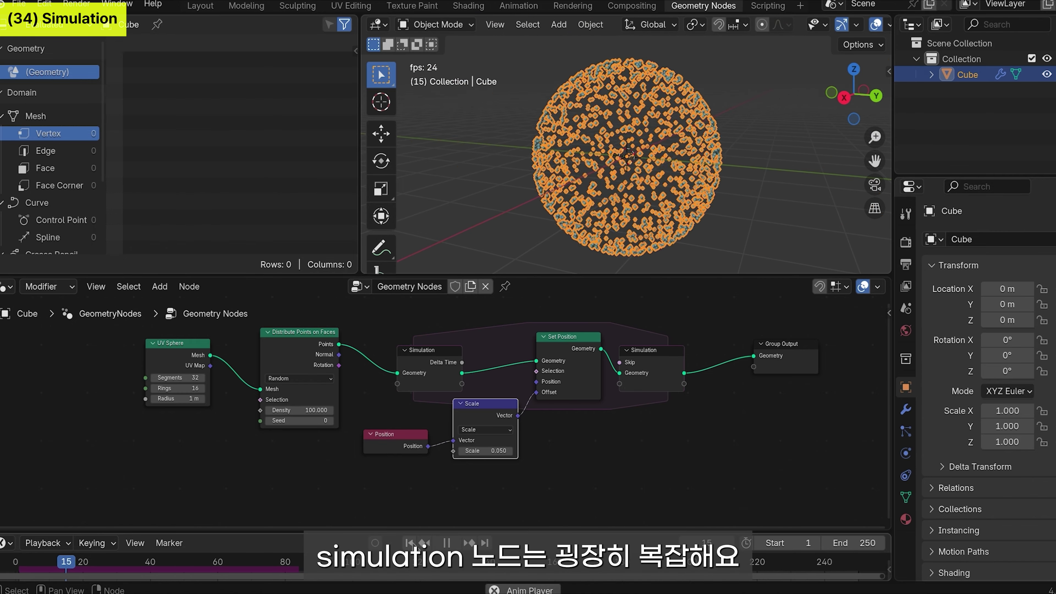
click(411, 543)
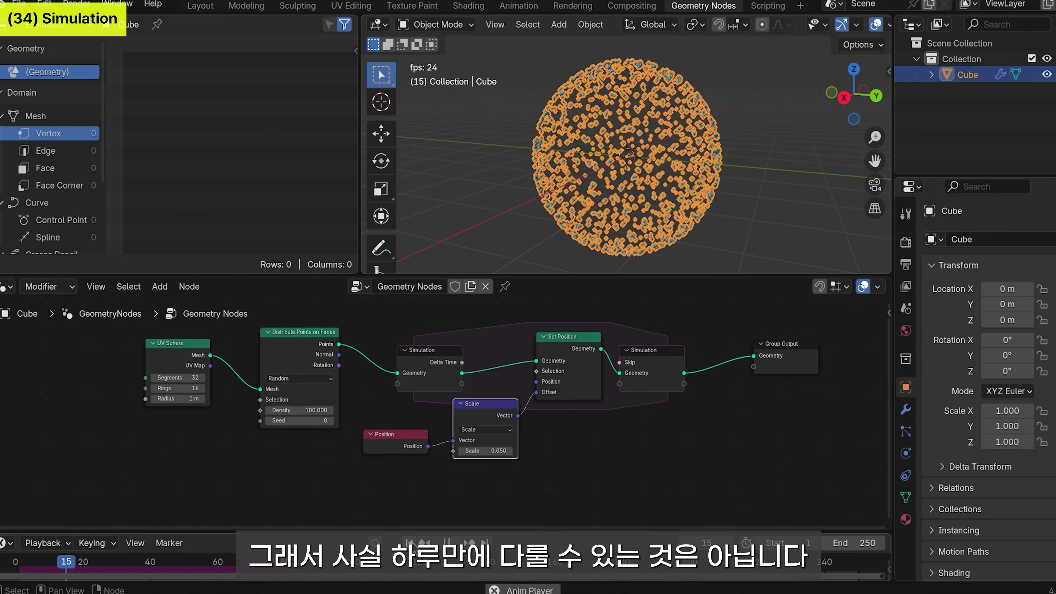
click(411, 543)
click(412, 543)
click(411, 543)
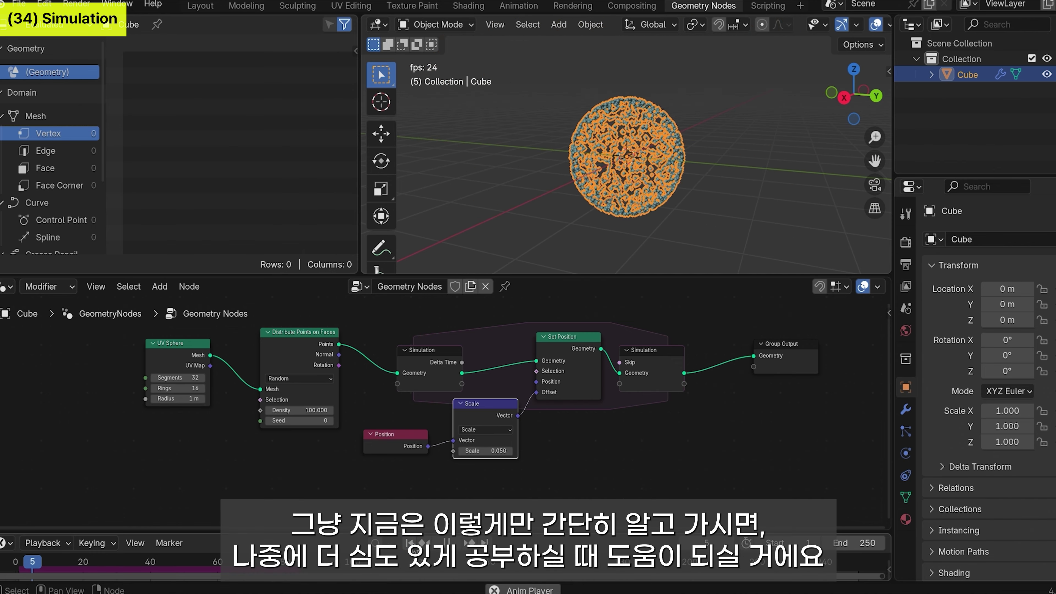
click(412, 544)
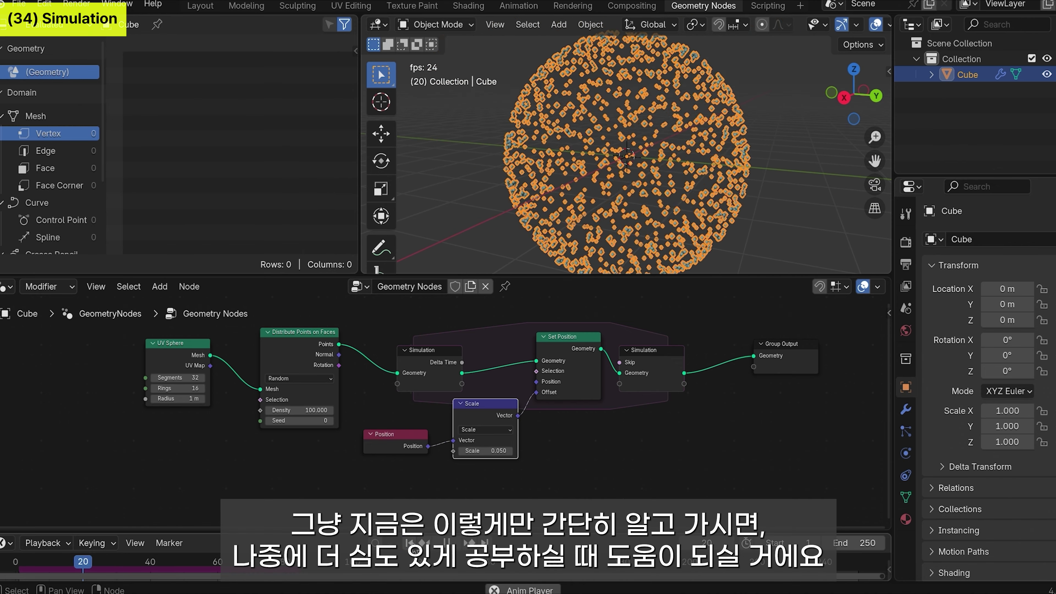
click(412, 543)
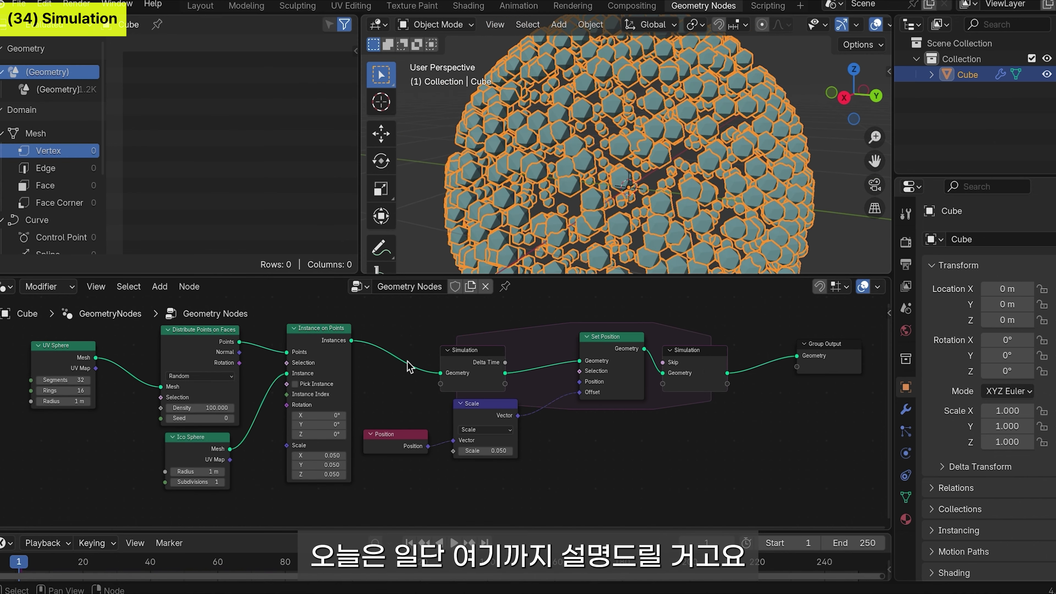
Step: Preview the simulation with the Ico Sphere instances scattering, stop playback, and save the file practice 04.blend
scroll(585, 184, down, 4)
scroll(585, 184, up, 2)
middle_drag(585, 184, 676, 174)
scroll(677, 173, down, 2)
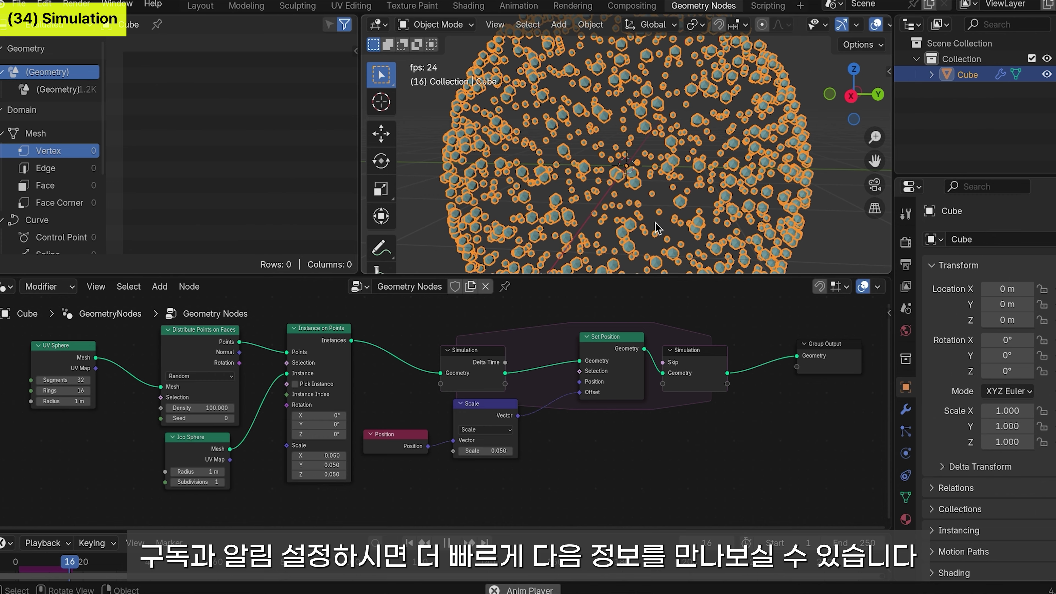
key(space)
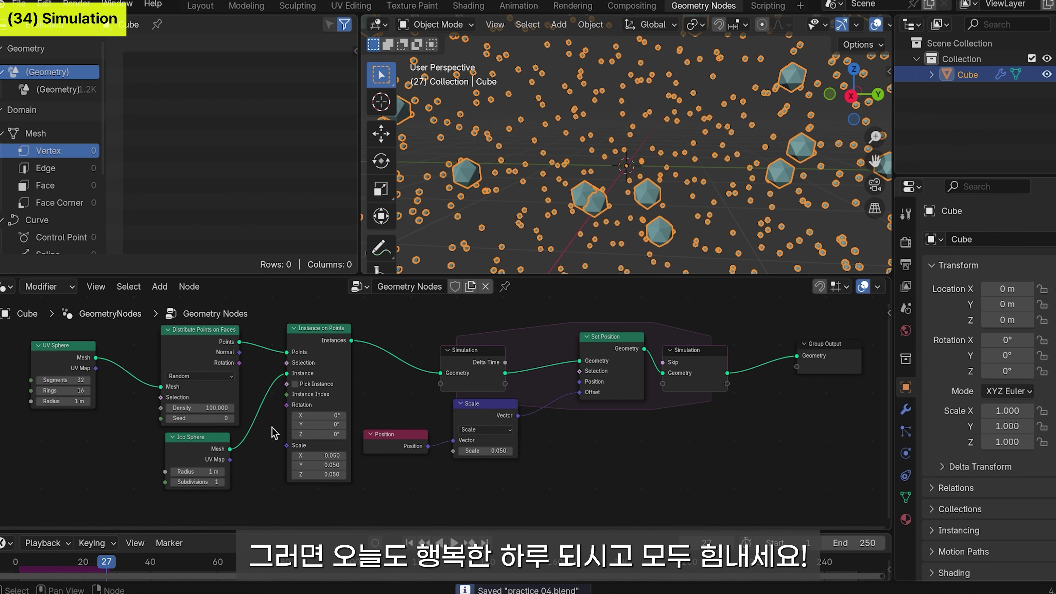
key(shift+Left)
key(space)
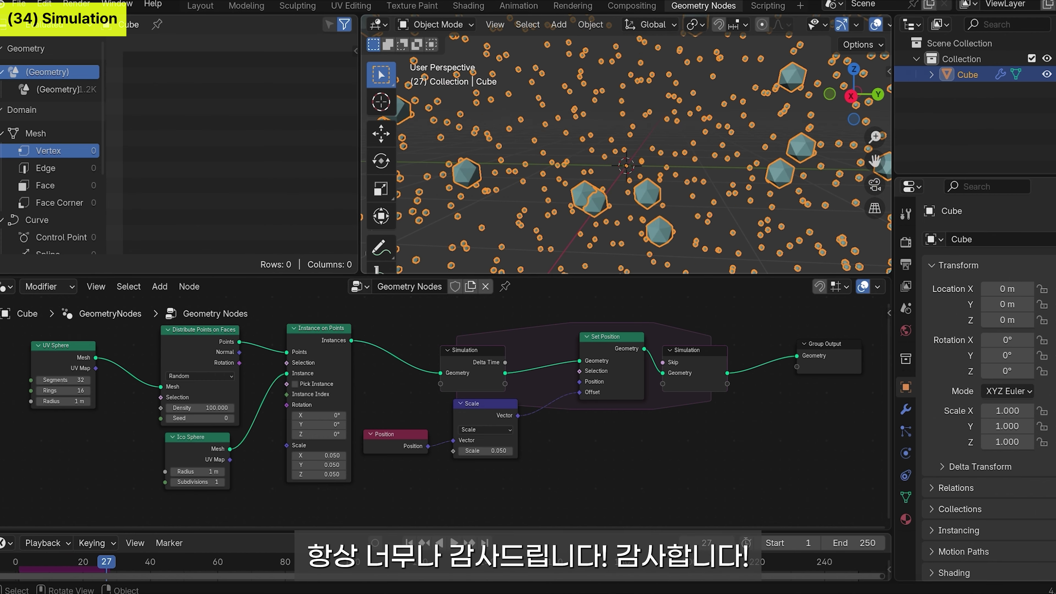
key(ctrl+s)
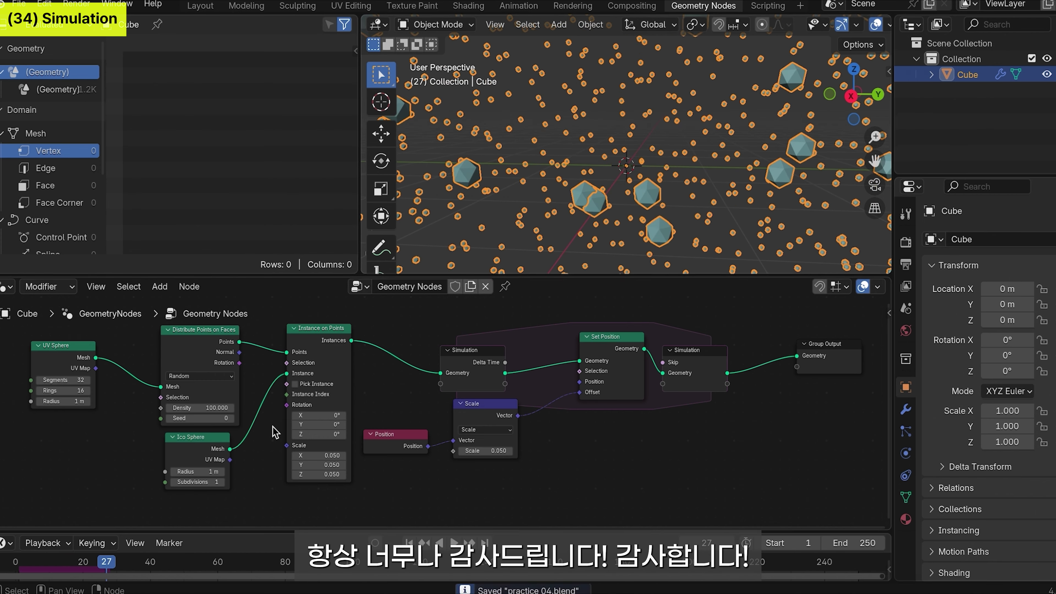